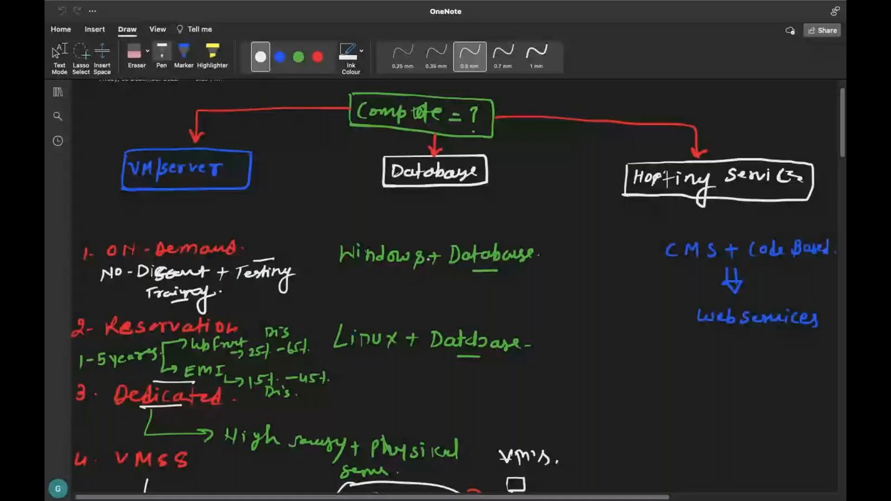
Leave the OneNote notes and connect to the Workstation remote desktop from Microsoft Remote Desktop.
{"action": "scroll", "coordinate": [446, 279], "scroll_direction": "up", "scroll_amount": 2}
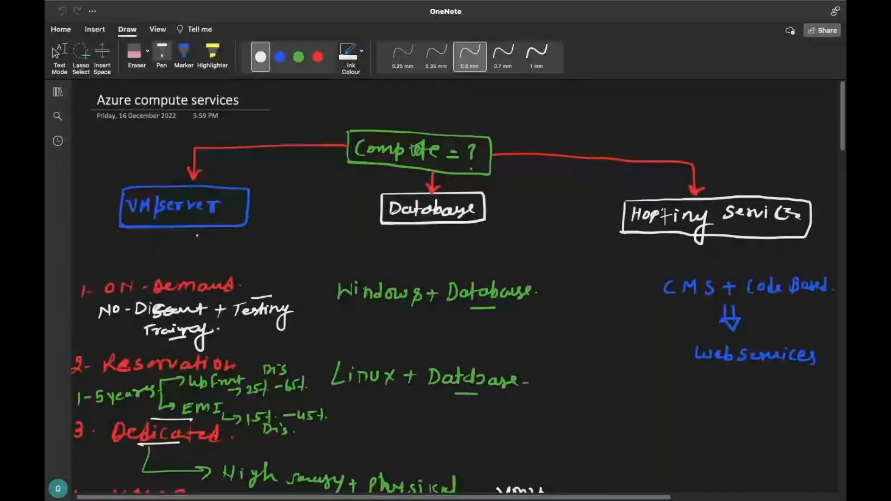
{"action": "scroll", "coordinate": [453, 298], "scroll_direction": "left", "scroll_amount": 1}
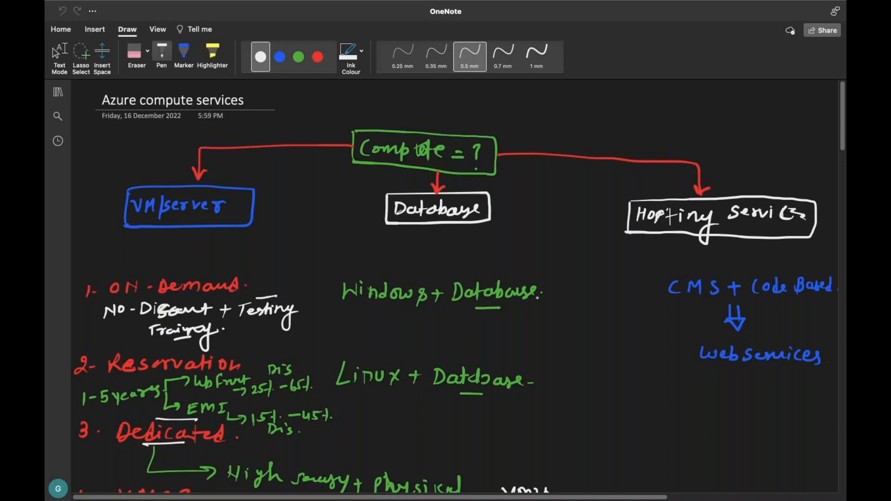
{"action": "scroll", "coordinate": [446, 287], "scroll_direction": "down", "scroll_amount": 3}
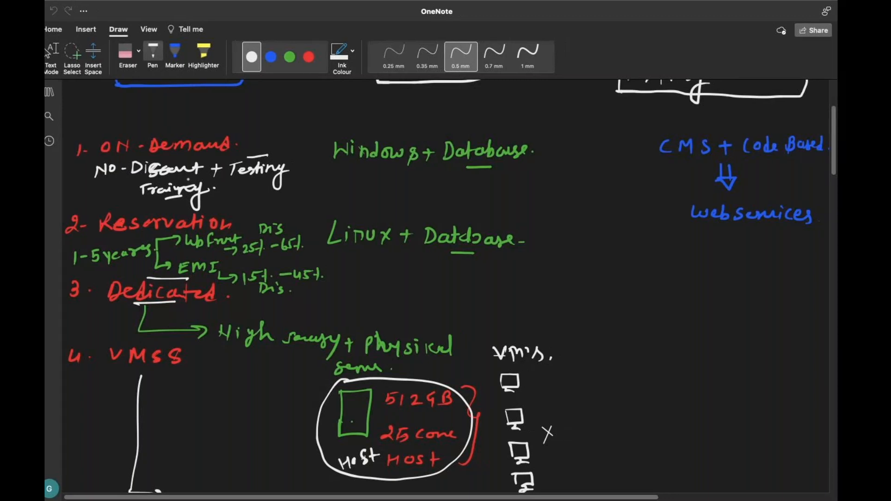
{"action": "key", "text": "ctrl+Left"}
{"action": "key", "text": "ctrl+Left"}
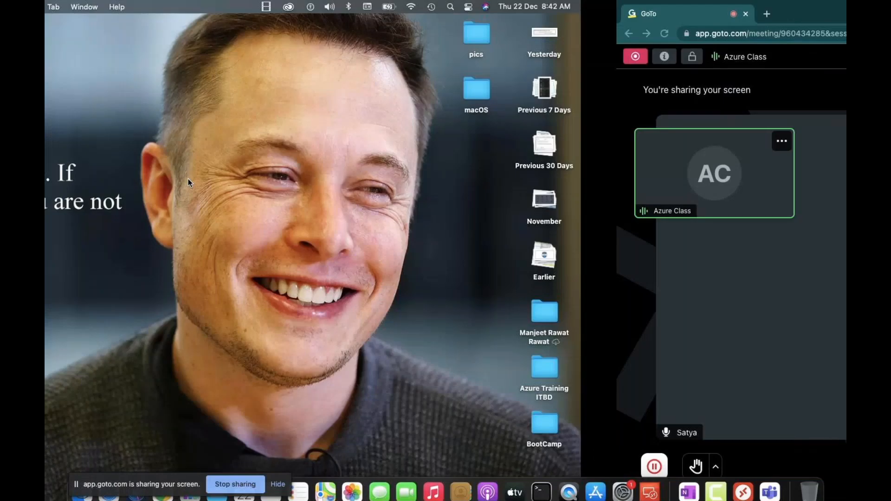
{"action": "key", "text": "ctrl+Right"}
{"action": "key", "text": "ctrl+Left"}
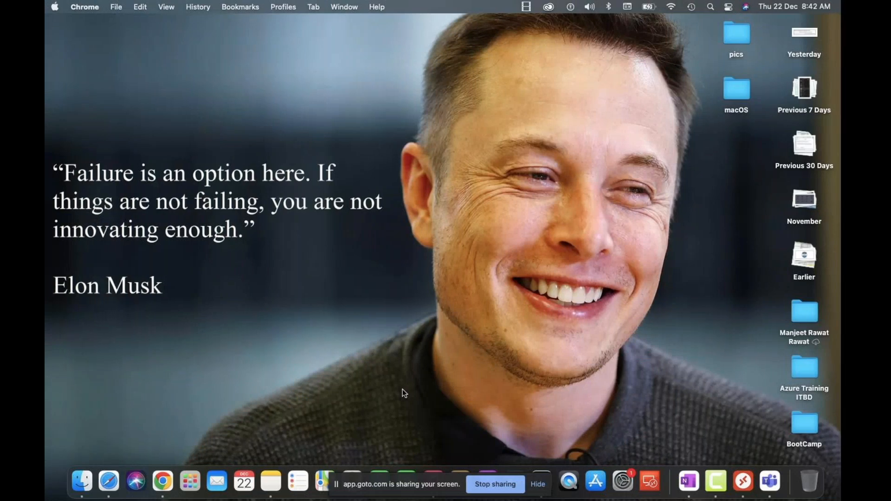
{"action": "right_click", "coordinate": [654, 481]}
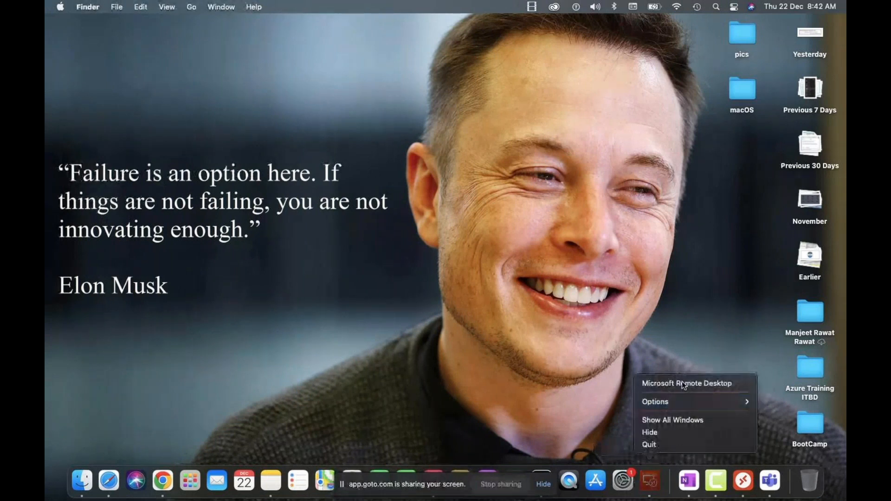
{"action": "left_click", "coordinate": [682, 384]}
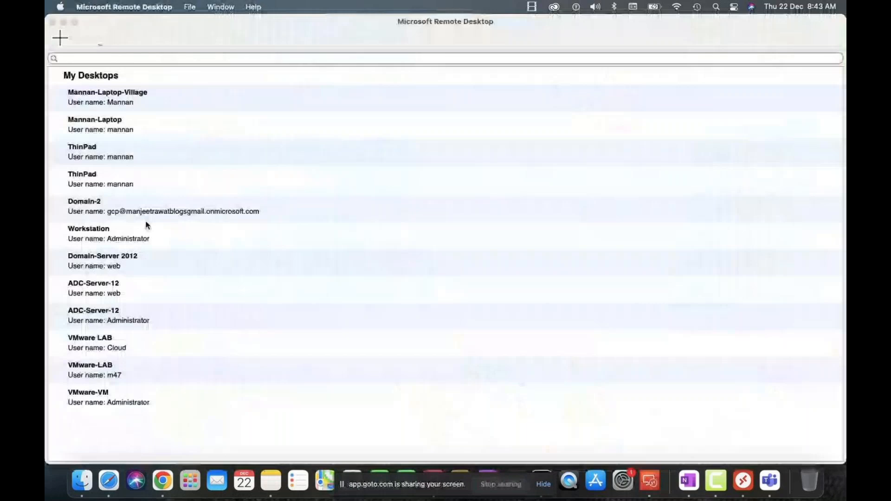
{"action": "double_click", "coordinate": [146, 225]}
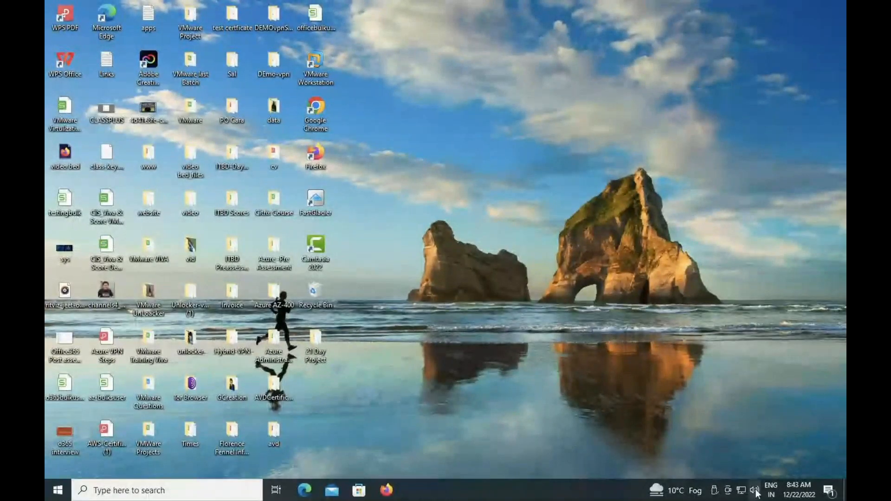
Mute the remote session's audio from the tray volume control.
{"action": "left_click", "coordinate": [756, 491]}
{"action": "left_click", "coordinate": [664, 464]}
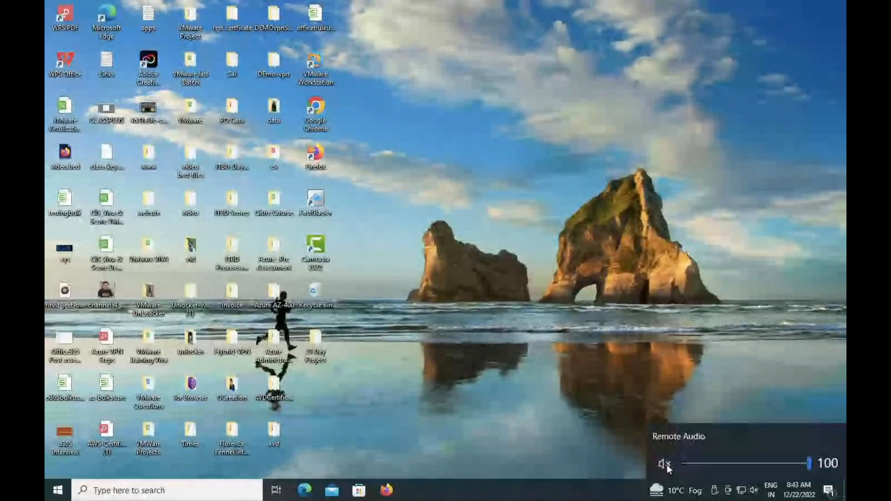
{"action": "left_click", "coordinate": [339, 116]}
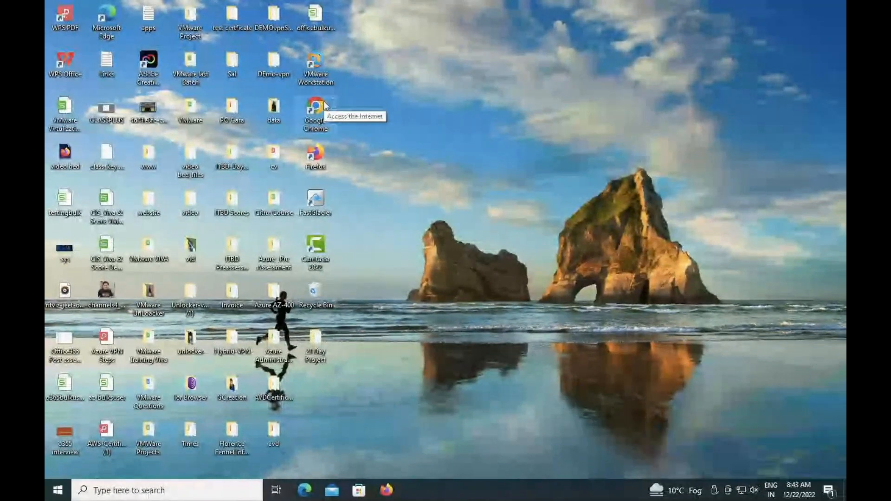
Launch Chrome with the Teach Me profile and go to portal.azure.com.
{"action": "double_click", "coordinate": [316, 107]}
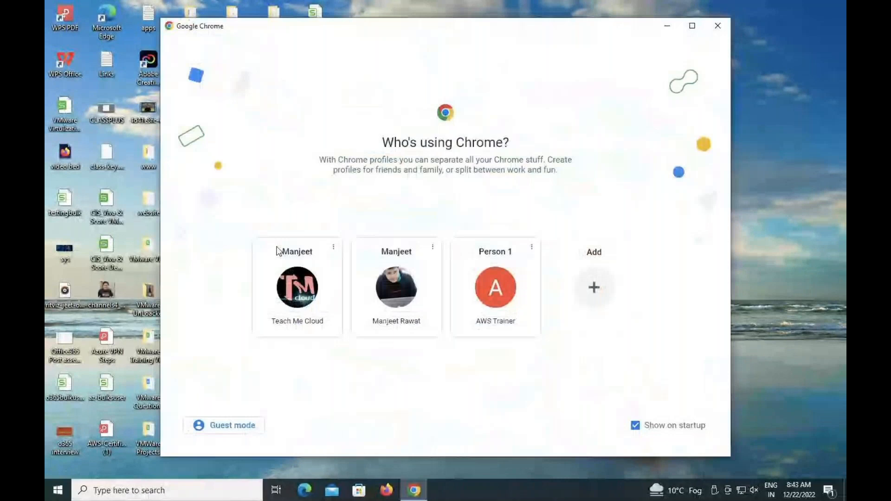
{"action": "left_click", "coordinate": [278, 251]}
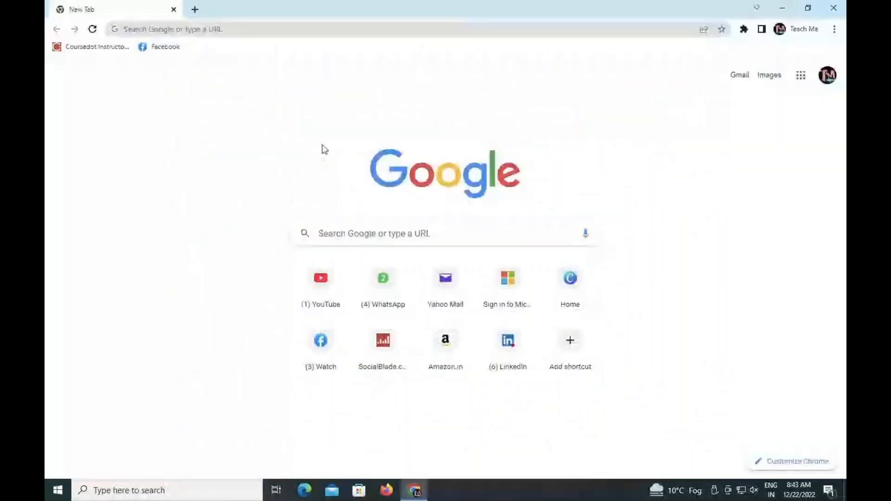
{"action": "left_click", "coordinate": [234, 34]}
{"action": "type", "text": "portal.azure.com"}
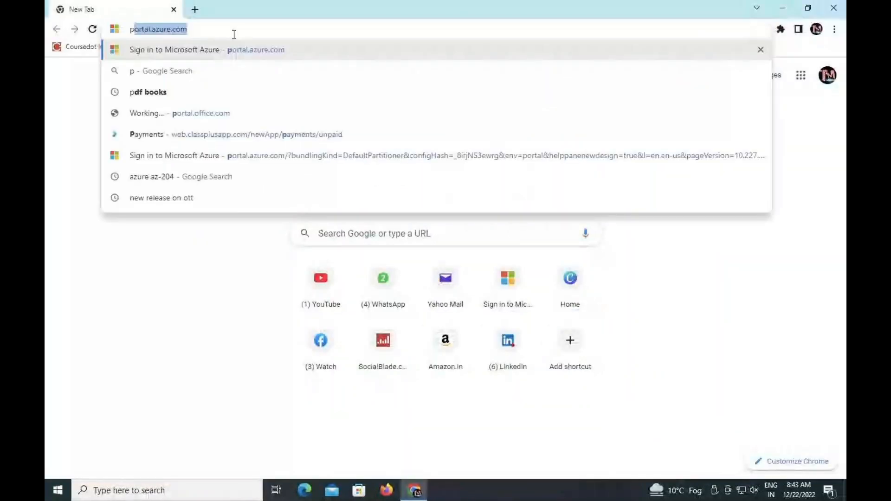
{"action": "key", "text": "Return"}
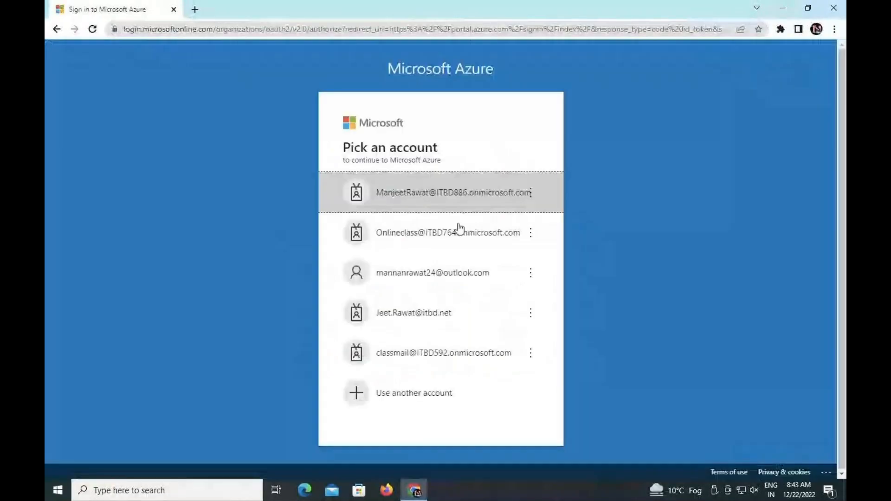
Sign in with the personal Microsoft account, stay signed in, and enter the texted verification code.
{"action": "left_click", "coordinate": [460, 229]}
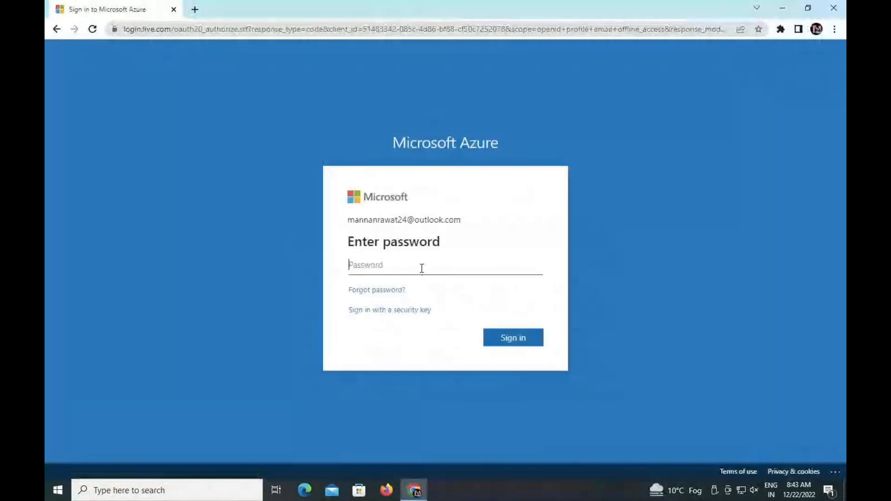
{"action": "type", "text": "••••••••••"}
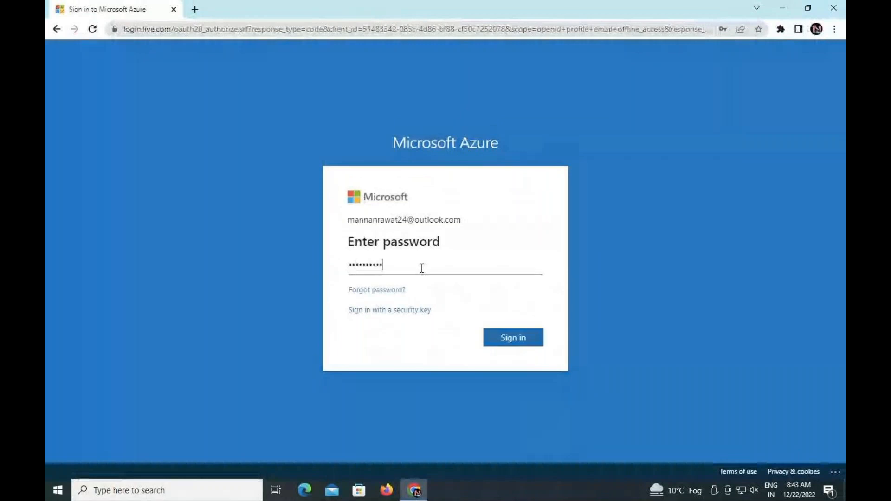
{"action": "key", "text": "Return"}
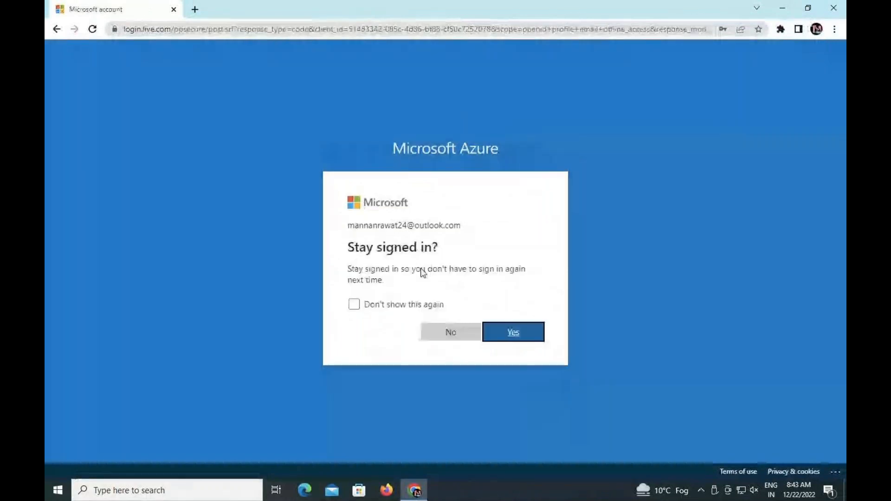
{"action": "left_click", "coordinate": [521, 335]}
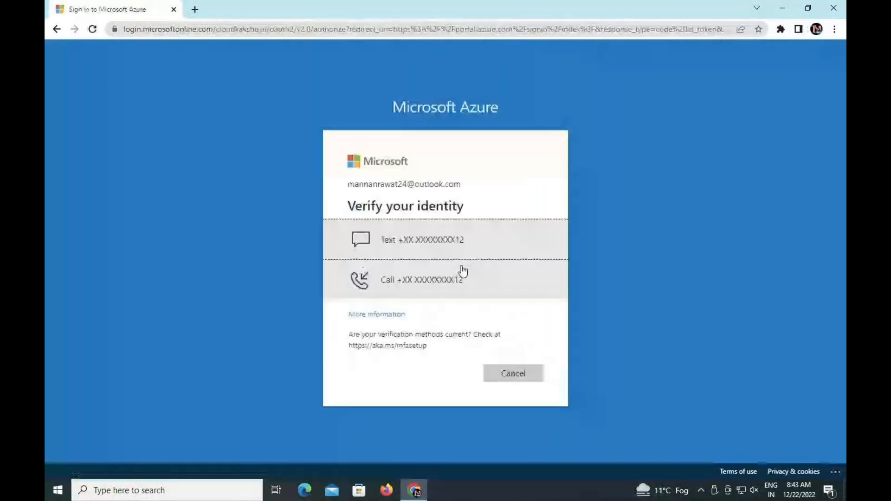
{"action": "left_click", "coordinate": [464, 249]}
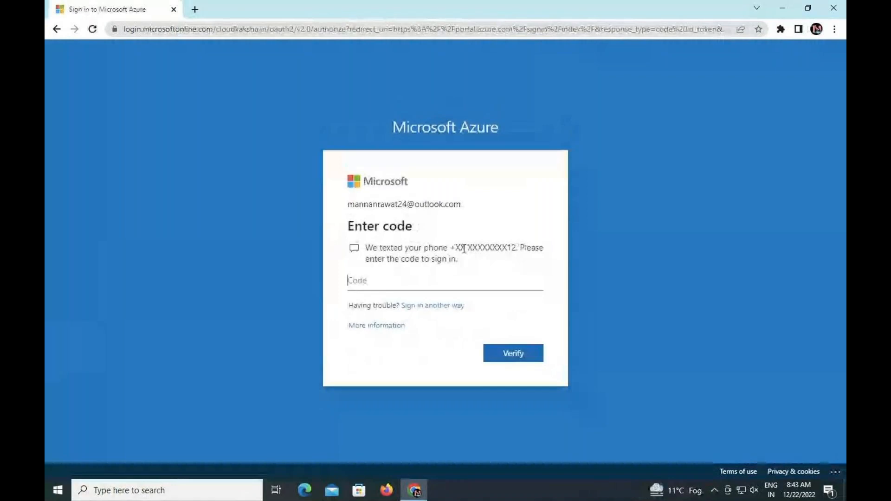
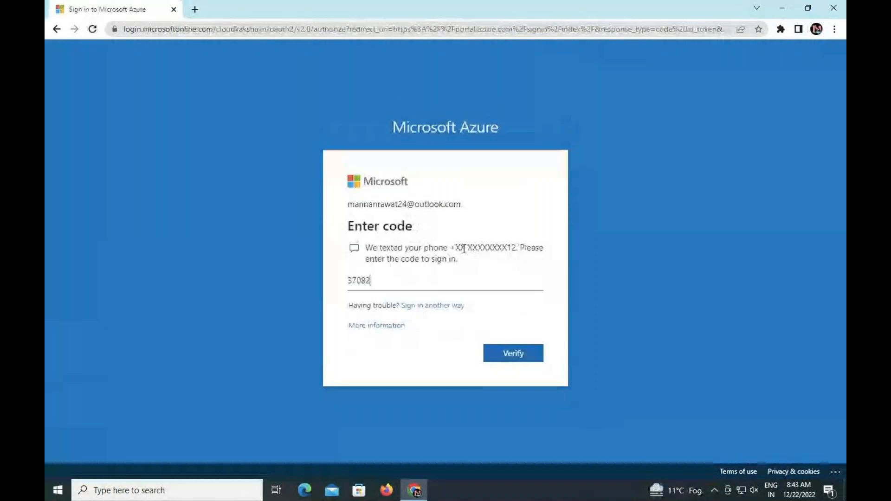
{"action": "left_click", "coordinate": [513, 358]}
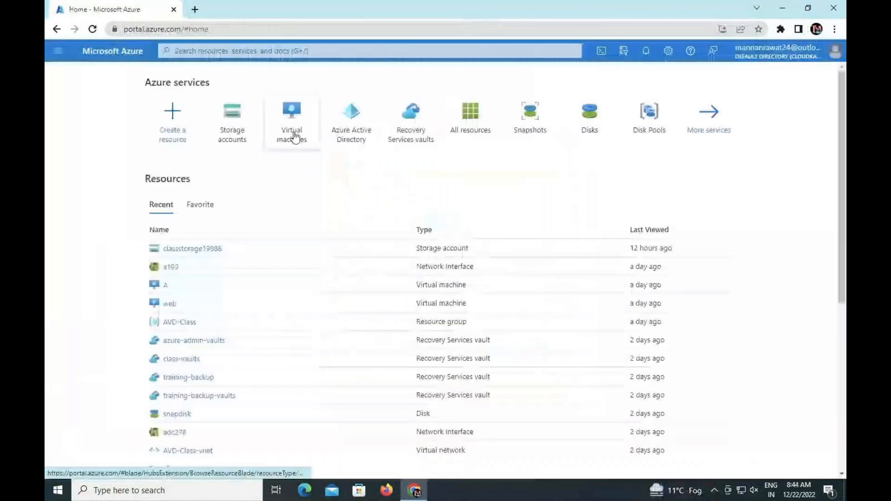
Open the 'web' virtual machine from the Azure Virtual machines list.
{"action": "left_click", "coordinate": [293, 134]}
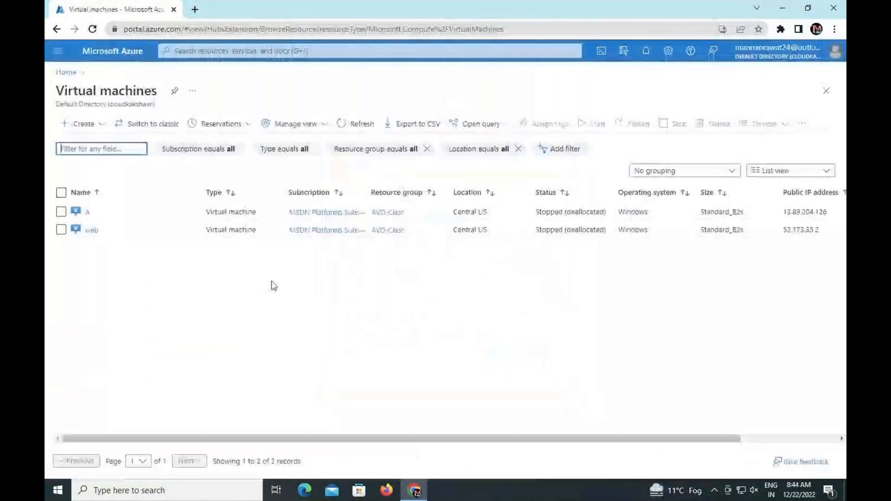
{"action": "left_click", "coordinate": [92, 232]}
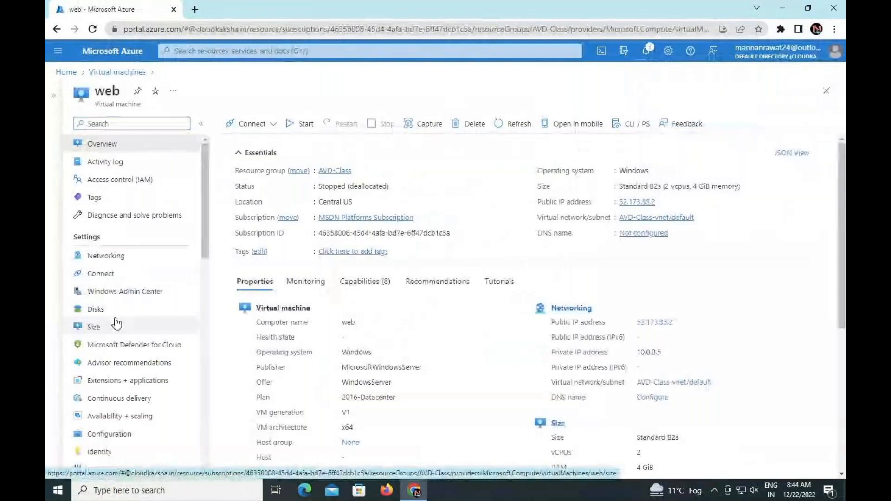
View the web VM's Networking page (public IP 52.173.35.2), then minimize the Remote Desktop window.
{"action": "left_click", "coordinate": [111, 256]}
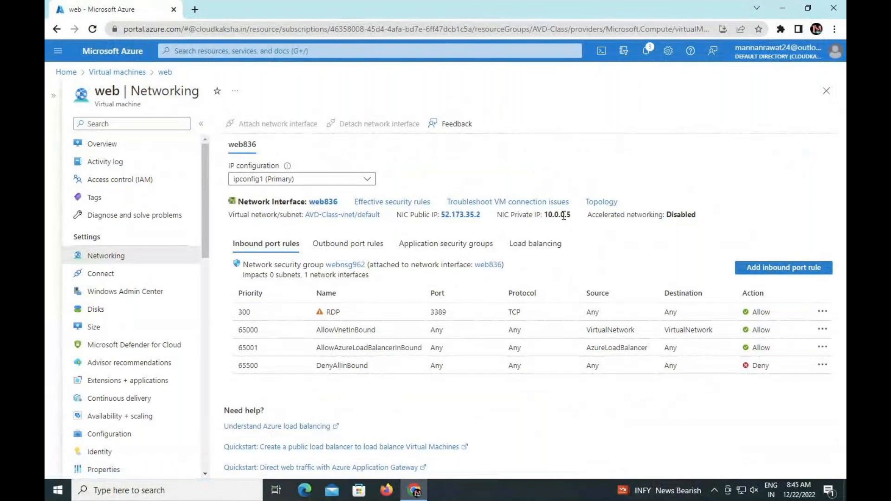
{"action": "key", "text": "ctrl+Left"}
{"action": "left_click", "coordinate": [65, 22]}
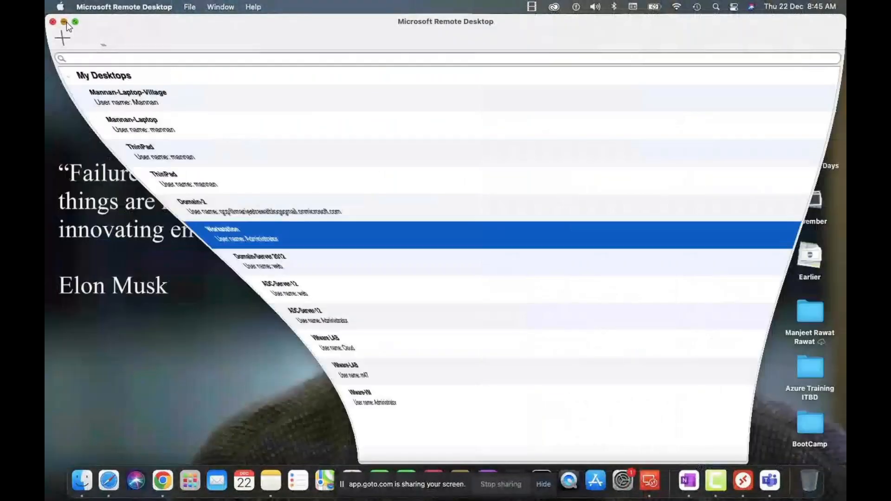
Hide GoTo Meeting's screen-sharing notice and return to the Azure session.
{"action": "key", "text": "ctrl+Right"}
{"action": "key", "text": "ctrl+Right"}
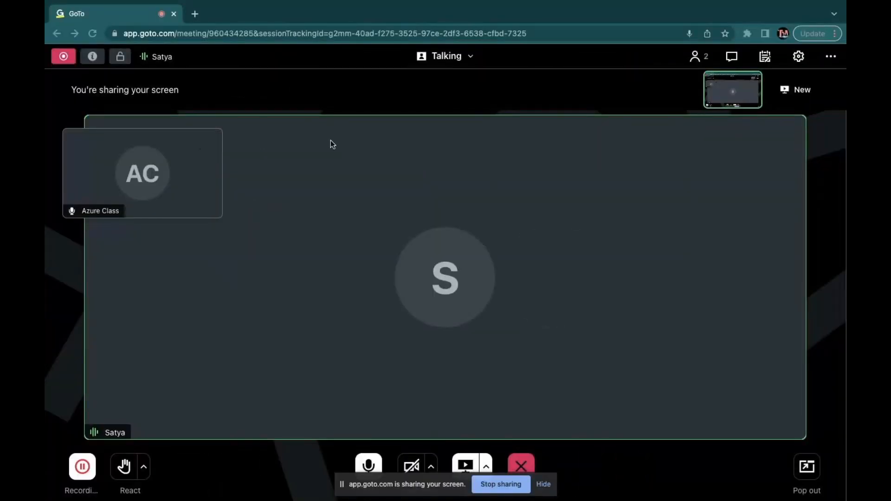
{"action": "left_click", "coordinate": [544, 484]}
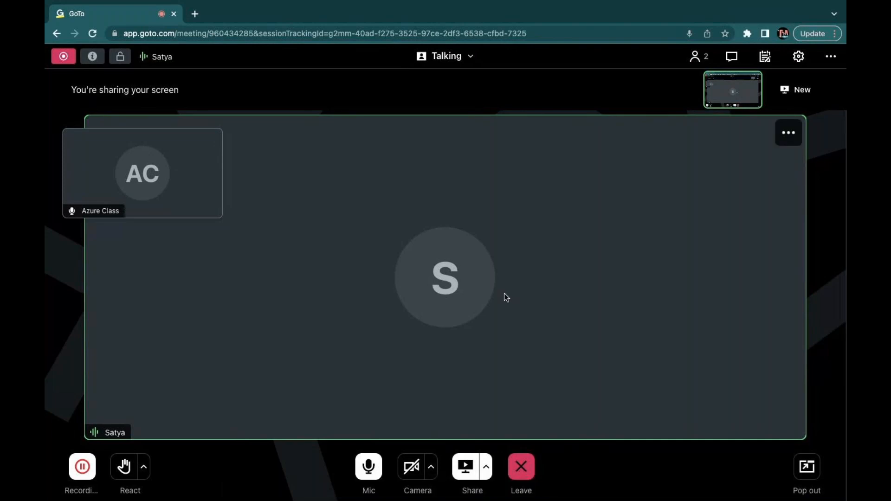
{"action": "key", "text": "ctrl+Left"}
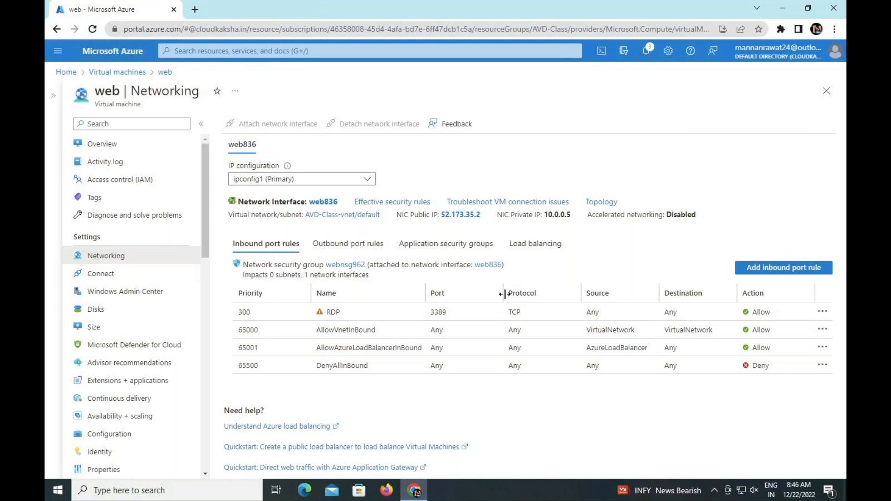
In OneNote, sketch a green monitor on the left and a white monitor on the right.
{"action": "key", "text": "ctrl+Right"}
{"action": "key", "text": "ctrl+Right"}
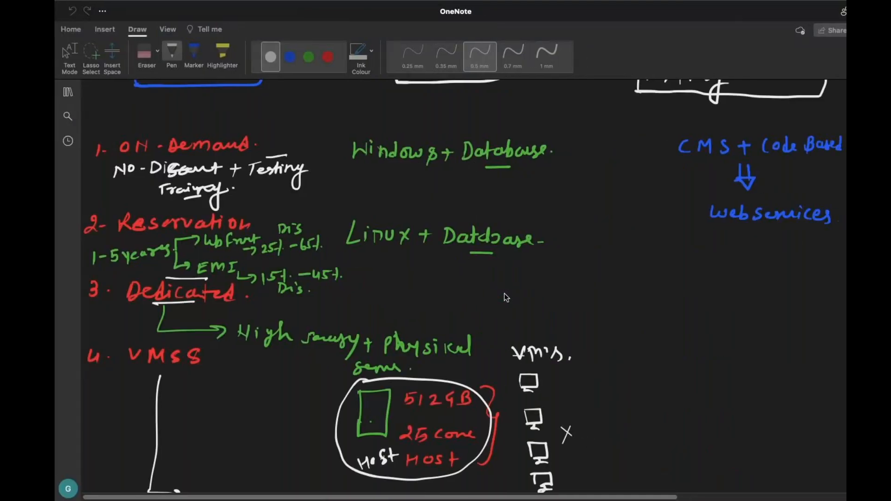
{"action": "scroll", "coordinate": [497, 381], "scroll_direction": "down", "scroll_amount": 15}
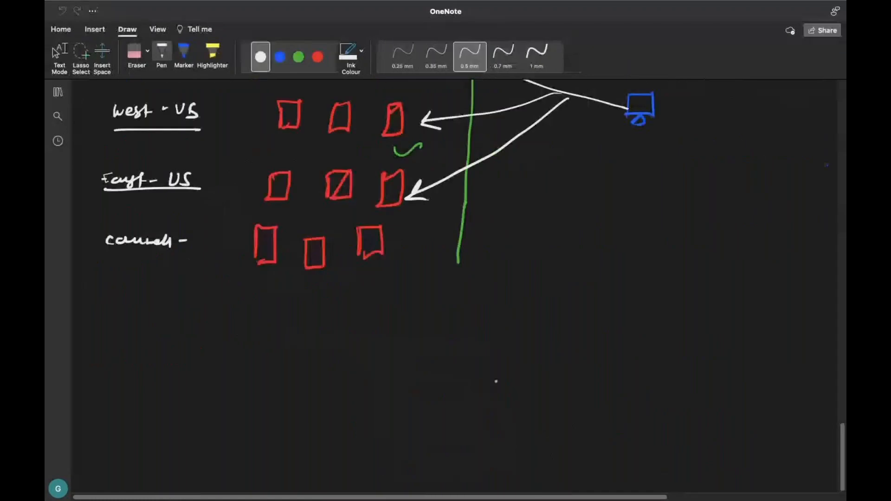
{"action": "scroll", "coordinate": [496, 382], "scroll_direction": "up", "scroll_amount": 1}
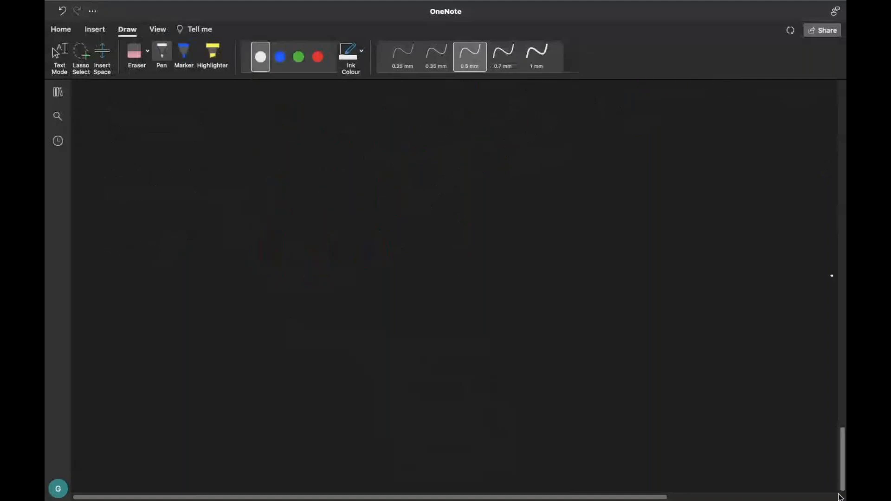
{"action": "left_click", "coordinate": [298, 56]}
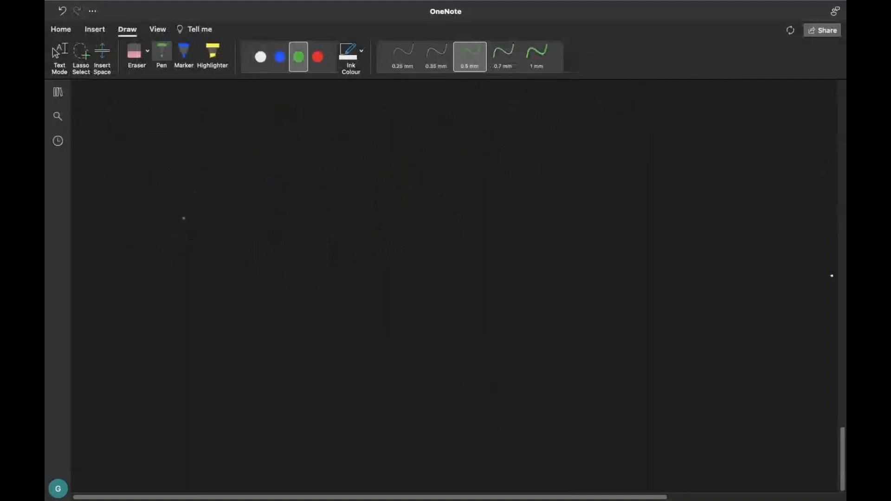
{"action": "left_click_drag", "start_coordinate": [168, 202], "coordinate": [166, 227]}
{"action": "left_click_drag", "start_coordinate": [168, 202], "coordinate": [204, 201]}
{"action": "left_click_drag", "start_coordinate": [204, 200], "coordinate": [203, 228]}
{"action": "left_click_drag", "start_coordinate": [167, 227], "coordinate": [203, 228]}
{"action": "mouse_move", "coordinate": [186, 228]}
{"action": "left_mouse_down"}
{"action": "mouse_move", "coordinate": [176, 239]}
{"action": "mouse_move", "coordinate": [195, 240]}
{"action": "left_mouse_up"}
{"action": "left_click_drag", "start_coordinate": [196, 240], "coordinate": [176, 240]}
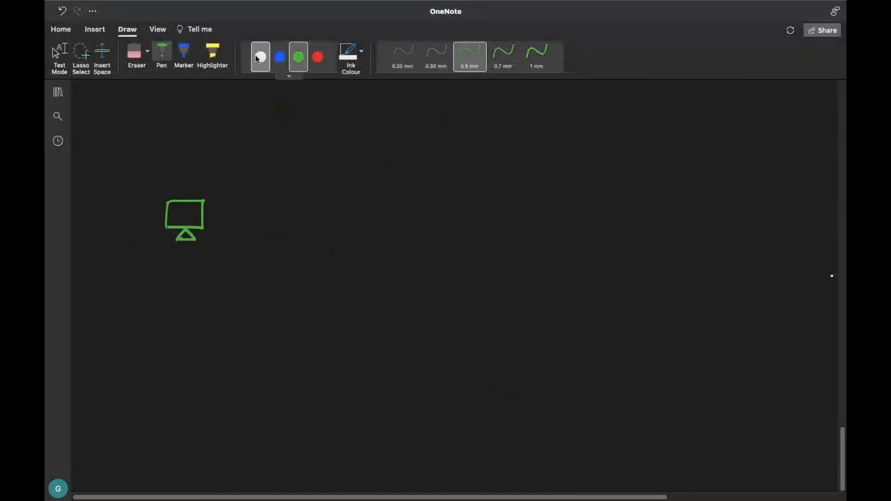
{"action": "left_click", "coordinate": [259, 58]}
{"action": "mouse_move", "coordinate": [614, 216]}
{"action": "left_mouse_down"}
{"action": "mouse_move", "coordinate": [618, 246]}
{"action": "mouse_move", "coordinate": [641, 256]}
{"action": "left_mouse_up"}
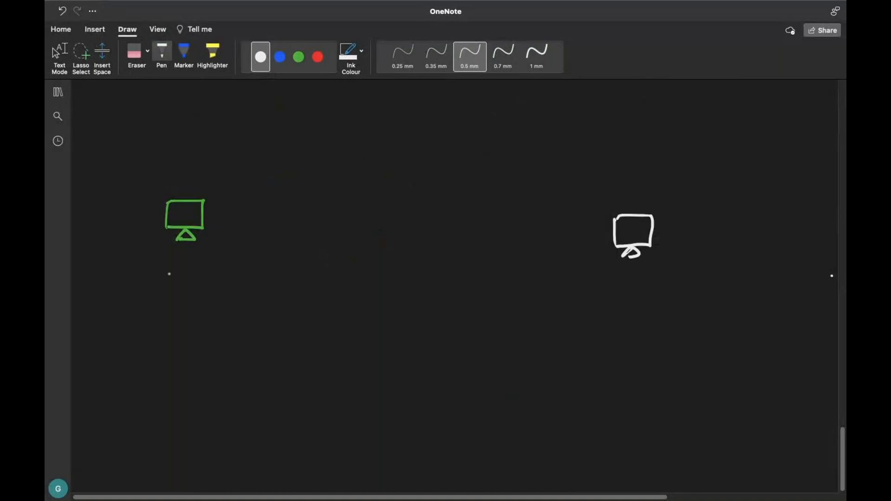
Write VM under the green monitor and EC2 under the white monitor.
{"action": "left_click_drag", "start_coordinate": [168, 259], "coordinate": [179, 261]}
{"action": "left_click_drag", "start_coordinate": [184, 273], "coordinate": [197, 271]}
{"action": "mouse_move", "coordinate": [612, 280]}
{"action": "left_mouse_down"}
{"action": "mouse_move", "coordinate": [621, 293]}
{"action": "mouse_move", "coordinate": [621, 279]}
{"action": "left_mouse_up"}
{"action": "left_click_drag", "start_coordinate": [612, 287], "coordinate": [619, 287]}
{"action": "left_click_drag", "start_coordinate": [640, 282], "coordinate": [639, 294]}
{"action": "left_click_drag", "start_coordinate": [645, 282], "coordinate": [659, 294]}
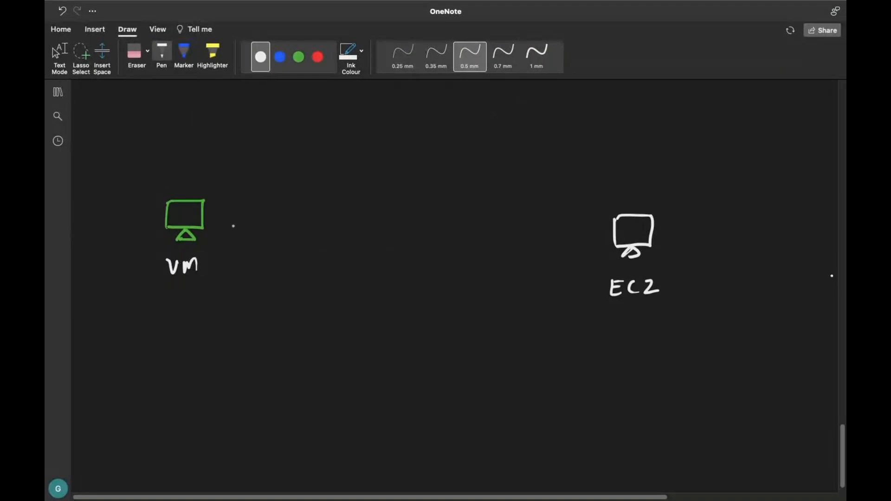
Write the titles Azure-vm above the green monitor and Aws-vm above the white one.
{"action": "left_click_drag", "start_coordinate": [147, 164], "coordinate": [160, 164]}
{"action": "left_click_drag", "start_coordinate": [148, 159], "coordinate": [177, 163]}
{"action": "left_click_drag", "start_coordinate": [181, 154], "coordinate": [192, 162]}
{"action": "left_click_drag", "start_coordinate": [195, 163], "coordinate": [204, 155]}
{"action": "left_click_drag", "start_coordinate": [204, 159], "coordinate": [214, 161]}
{"action": "left_click_drag", "start_coordinate": [216, 159], "coordinate": [233, 150]}
{"action": "left_click_drag", "start_coordinate": [240, 163], "coordinate": [254, 162]}
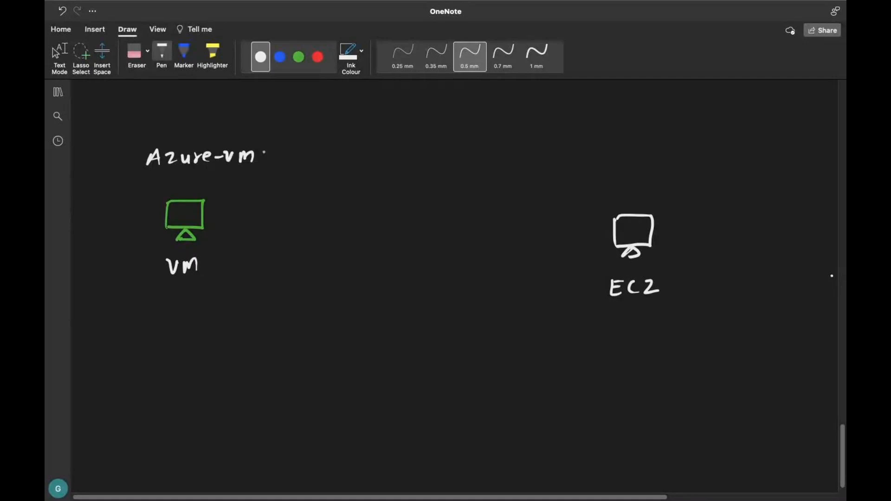
{"action": "left_click_drag", "start_coordinate": [598, 183], "coordinate": [616, 184]}
{"action": "left_click_drag", "start_coordinate": [600, 174], "coordinate": [637, 167]}
{"action": "left_click_drag", "start_coordinate": [647, 173], "coordinate": [640, 181]}
{"action": "left_click_drag", "start_coordinate": [654, 175], "coordinate": [660, 175]}
{"action": "left_click_drag", "start_coordinate": [670, 172], "coordinate": [708, 180]}
Draw two green branching arrows under VM and write 52.16.100.10 in blue beside the upper one.
{"action": "left_click", "coordinate": [299, 57]}
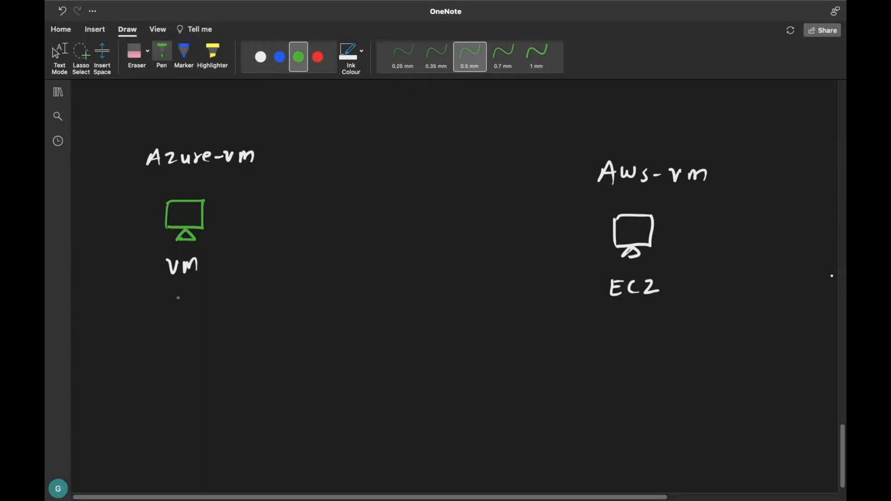
{"action": "left_click_drag", "start_coordinate": [178, 291], "coordinate": [199, 360]}
{"action": "left_click_drag", "start_coordinate": [175, 320], "coordinate": [205, 315]}
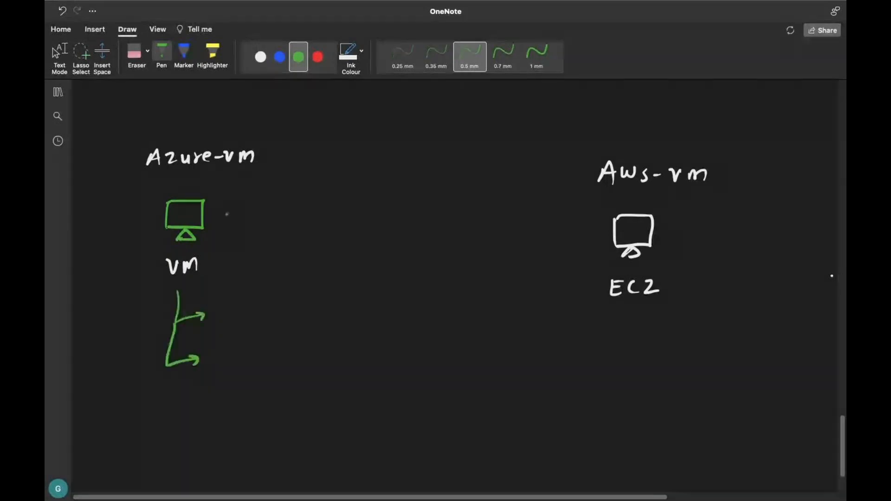
{"action": "left_click", "coordinate": [280, 56]}
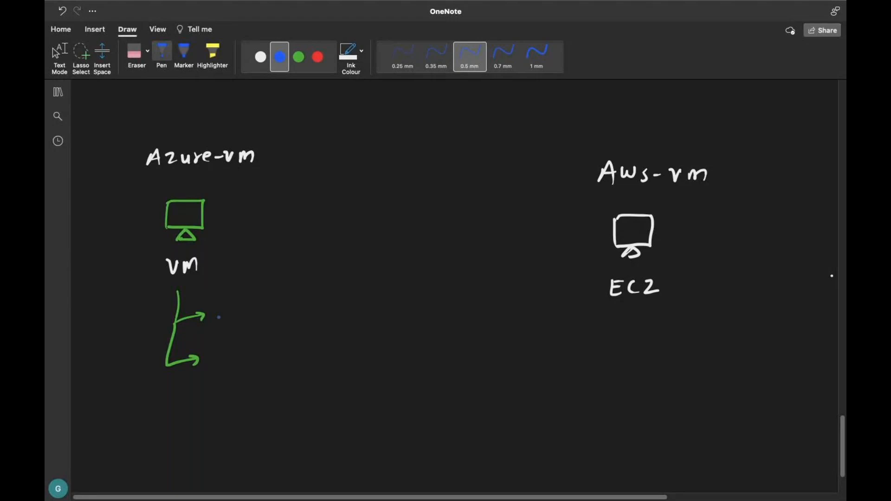
{"action": "left_click_drag", "start_coordinate": [220, 307], "coordinate": [224, 321]}
{"action": "left_click", "coordinate": [253, 316]}
{"action": "left_click_drag", "start_coordinate": [235, 309], "coordinate": [263, 321]}
{"action": "left_click_drag", "start_coordinate": [275, 307], "coordinate": [272, 320]}
{"action": "left_click", "coordinate": [283, 316]}
{"action": "mouse_move", "coordinate": [296, 308]}
{"action": "left_mouse_down"}
{"action": "mouse_move", "coordinate": [297, 325]}
{"action": "mouse_move", "coordinate": [305, 310]}
{"action": "left_mouse_up"}
{"action": "left_click_drag", "start_coordinate": [318, 308], "coordinate": [342, 323]}
{"action": "left_click_drag", "start_coordinate": [352, 309], "coordinate": [351, 310]}
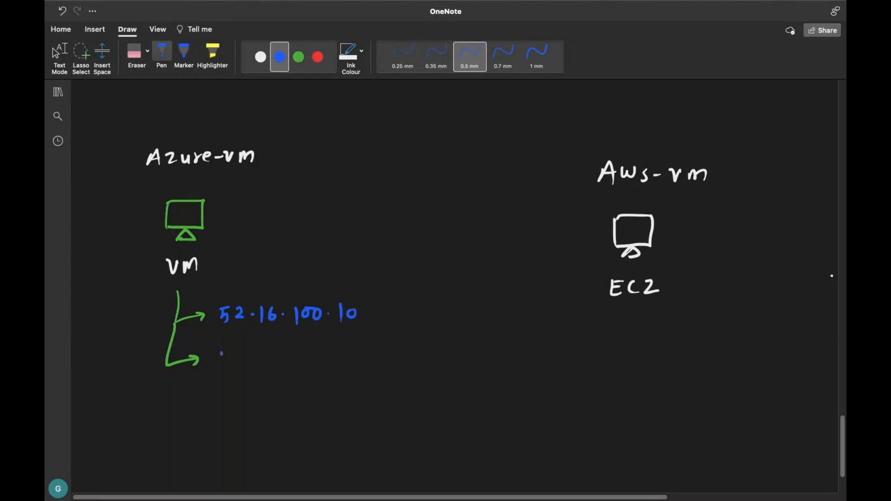
Write 10.0.0.4 beside the lower arrow, then draw a red arrow under EC2.
{"action": "left_click_drag", "start_coordinate": [221, 353], "coordinate": [222, 369]}
{"action": "left_click_drag", "start_coordinate": [233, 355], "coordinate": [231, 356]}
{"action": "left_click", "coordinate": [249, 363]}
{"action": "left_click_drag", "start_coordinate": [260, 354], "coordinate": [258, 356]}
{"action": "left_click", "coordinate": [273, 363]}
{"action": "left_click_drag", "start_coordinate": [290, 356], "coordinate": [290, 356]}
{"action": "left_click", "coordinate": [298, 360]}
{"action": "left_click_drag", "start_coordinate": [313, 354], "coordinate": [321, 361]}
{"action": "left_click_drag", "start_coordinate": [322, 353], "coordinate": [322, 372]}
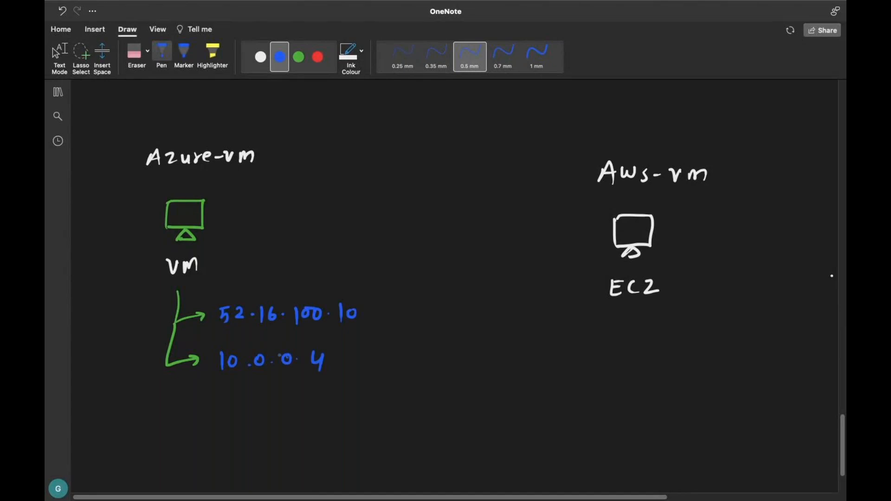
{"action": "left_click", "coordinate": [318, 57]}
{"action": "mouse_move", "coordinate": [616, 306]}
{"action": "left_mouse_down"}
{"action": "mouse_move", "coordinate": [649, 326]}
{"action": "mouse_move", "coordinate": [638, 378]}
{"action": "left_mouse_up"}
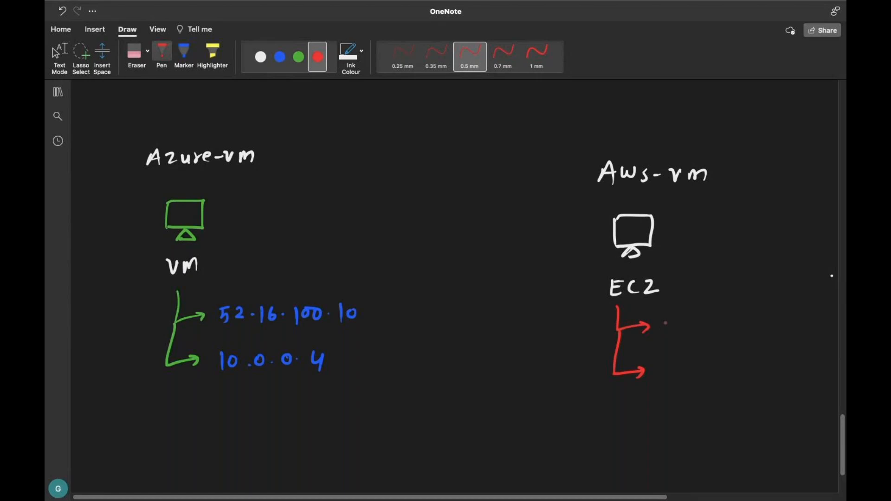
Write the public address 12.100.10.100 in red beside the upper EC2 arrow.
{"action": "mouse_move", "coordinate": [667, 320]}
{"action": "left_mouse_down"}
{"action": "mouse_move", "coordinate": [668, 335]}
{"action": "mouse_move", "coordinate": [691, 334]}
{"action": "left_mouse_up"}
{"action": "left_click", "coordinate": [696, 329]}
{"action": "left_click_drag", "start_coordinate": [705, 319], "coordinate": [706, 335]}
{"action": "left_click_drag", "start_coordinate": [719, 322], "coordinate": [717, 322]}
{"action": "left_click_drag", "start_coordinate": [732, 321], "coordinate": [752, 335]}
{"action": "left_click", "coordinate": [742, 328]}
{"action": "left_click_drag", "start_coordinate": [765, 321], "coordinate": [764, 321]}
{"action": "left_click", "coordinate": [776, 329]}
{"action": "left_click_drag", "start_coordinate": [784, 320], "coordinate": [784, 333]}
{"action": "left_click_drag", "start_coordinate": [789, 320], "coordinate": [795, 321]}
{"action": "left_click_drag", "start_coordinate": [803, 319], "coordinate": [802, 321]}
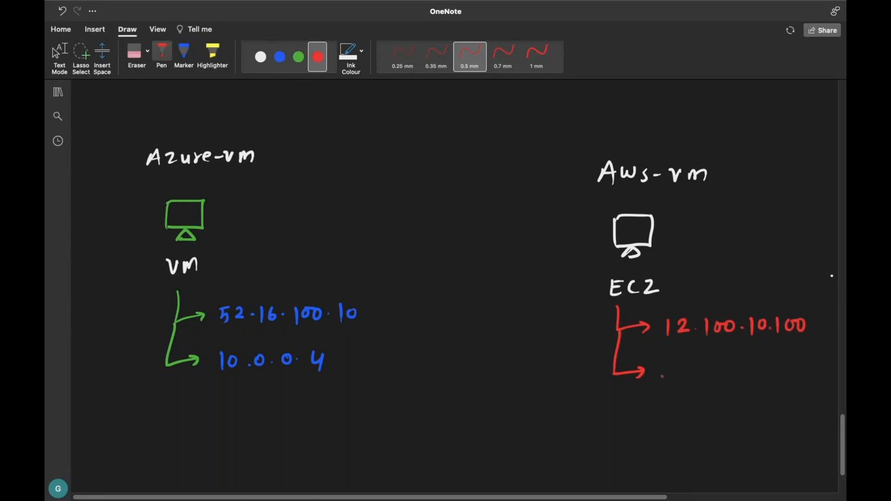
Write the private address 172.16.1.10 in red beside the lower EC2 arrow.
{"action": "left_click_drag", "start_coordinate": [661, 364], "coordinate": [661, 381]}
{"action": "left_click_drag", "start_coordinate": [666, 366], "coordinate": [673, 380]}
{"action": "left_click_drag", "start_coordinate": [673, 372], "coordinate": [680, 371]}
{"action": "left_click_drag", "start_coordinate": [684, 367], "coordinate": [695, 374]}
{"action": "left_click", "coordinate": [707, 370]}
{"action": "left_click_drag", "start_coordinate": [713, 366], "coordinate": [714, 380]}
{"action": "left_click", "coordinate": [734, 372]}
{"action": "mouse_move", "coordinate": [727, 363]}
{"action": "left_mouse_down"}
{"action": "mouse_move", "coordinate": [723, 373]}
{"action": "mouse_move", "coordinate": [745, 380]}
{"action": "left_mouse_up"}
{"action": "left_click", "coordinate": [753, 372]}
{"action": "left_click_drag", "start_coordinate": [763, 364], "coordinate": [763, 377]}
{"action": "left_click_drag", "start_coordinate": [775, 366], "coordinate": [775, 366]}
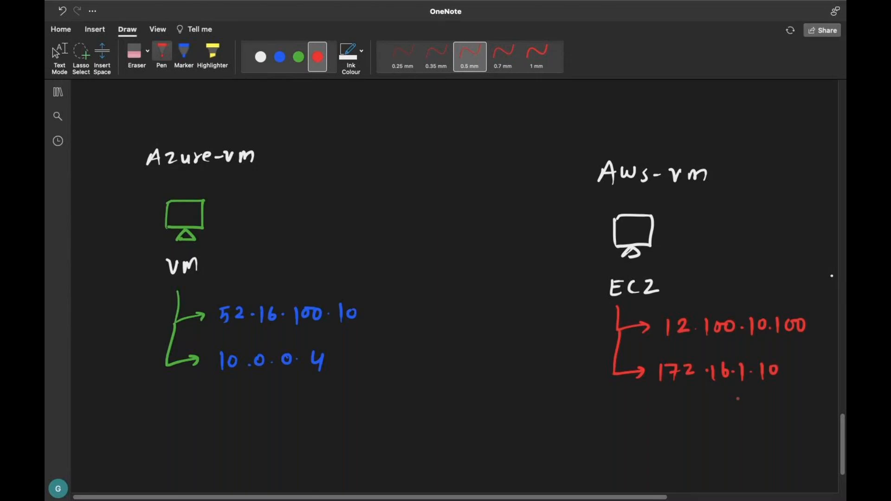
{"action": "left_click", "coordinate": [287, 68]}
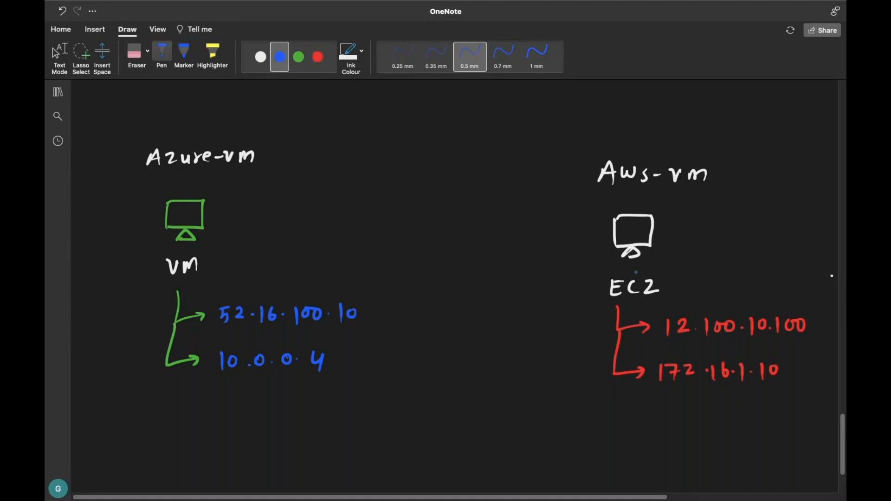
Write 'IIS | apache' beside the EC2 monitor in blue and tick 12.100.10.100.
{"action": "scroll", "coordinate": [845, 445], "scroll_direction": "down", "scroll_amount": 1}
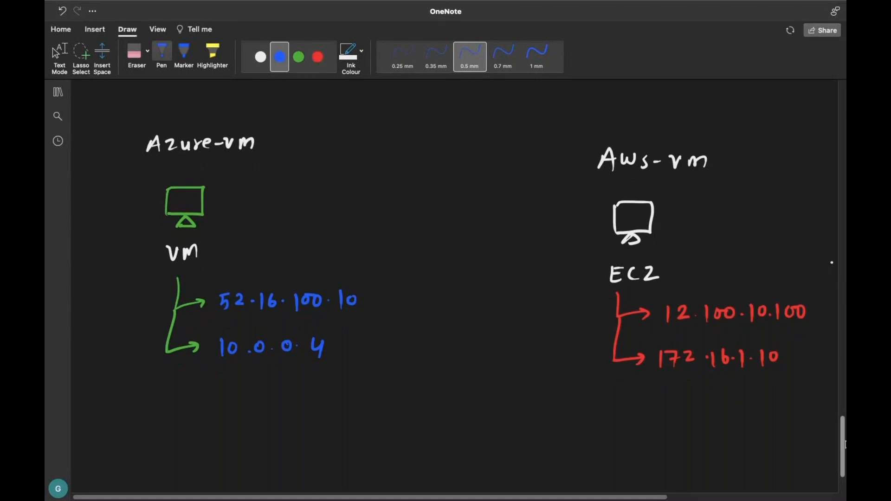
{"action": "scroll", "coordinate": [845, 445], "scroll_direction": "up", "scroll_amount": 1}
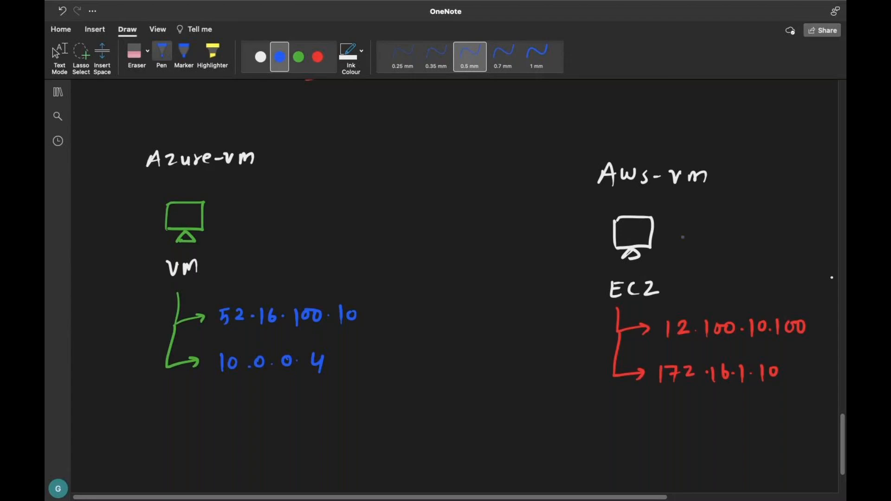
{"action": "left_click_drag", "start_coordinate": [664, 227], "coordinate": [779, 233]}
{"action": "left_click", "coordinate": [786, 233]}
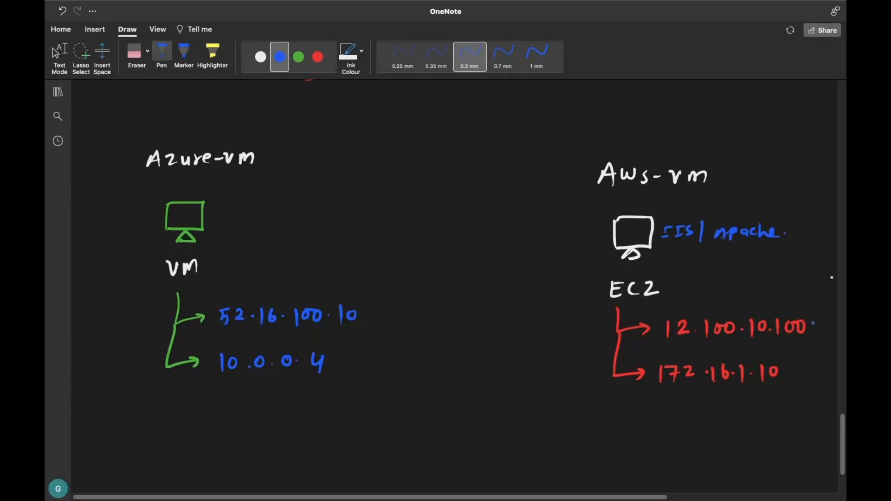
{"action": "left_click_drag", "start_coordinate": [813, 325], "coordinate": [831, 318]}
Draw a green arrow from 172.16.1.10 and write 'Restart | stop.' under it.
{"action": "left_click", "coordinate": [298, 57]}
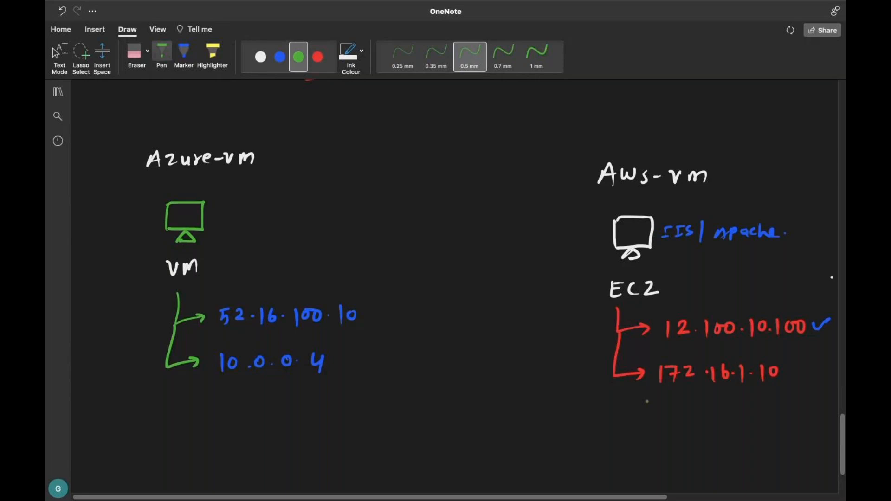
{"action": "left_click_drag", "start_coordinate": [704, 390], "coordinate": [705, 407]}
{"action": "left_click_drag", "start_coordinate": [697, 398], "coordinate": [710, 401]}
{"action": "mouse_move", "coordinate": [689, 417]}
{"action": "left_mouse_down"}
{"action": "mouse_move", "coordinate": [688, 425]}
{"action": "mouse_move", "coordinate": [736, 420]}
{"action": "mouse_move", "coordinate": [752, 432]}
{"action": "left_mouse_up"}
{"action": "left_click_drag", "start_coordinate": [762, 415], "coordinate": [757, 425]}
{"action": "left_click_drag", "start_coordinate": [769, 410], "coordinate": [769, 427]}
{"action": "left_click_drag", "start_coordinate": [766, 417], "coordinate": [778, 417]}
{"action": "left_click_drag", "start_coordinate": [785, 416], "coordinate": [787, 423]}
{"action": "left_click", "coordinate": [797, 421]}
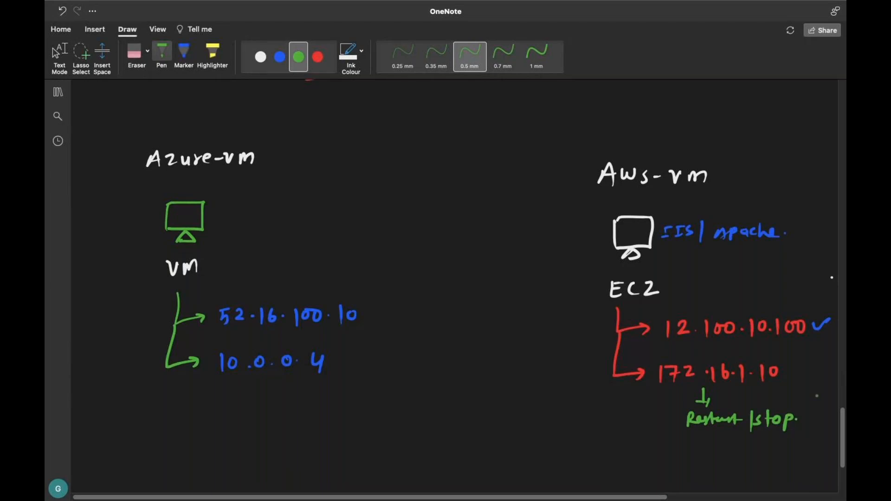
{"action": "scroll", "coordinate": [845, 435], "scroll_direction": "down", "scroll_amount": 1}
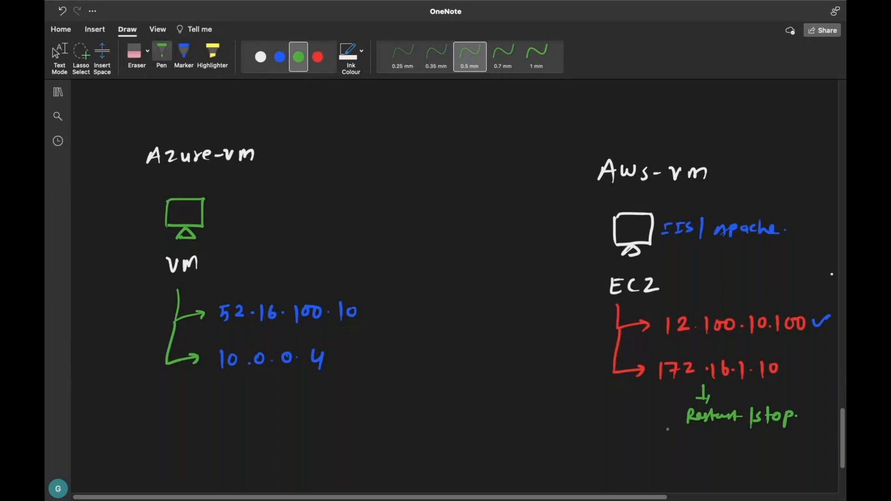
{"action": "left_click", "coordinate": [280, 57]}
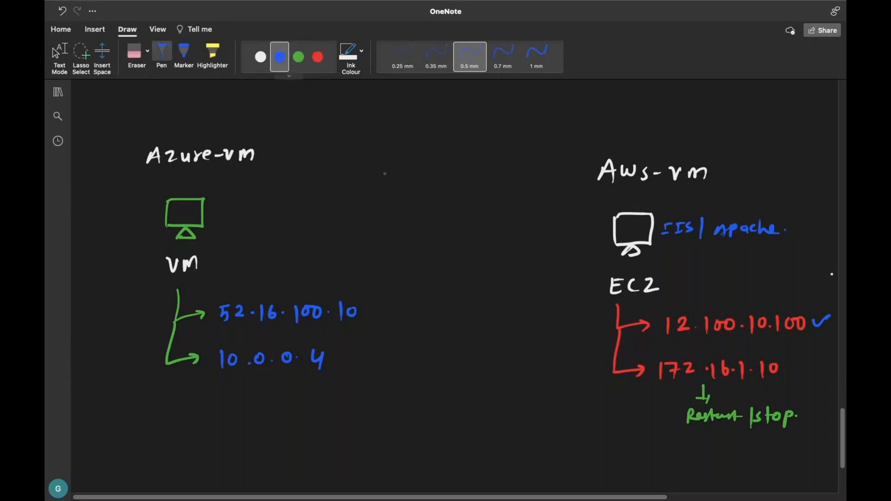
Draw an arrow down-left from the EC2 branches and write '30 Days.' at its tip.
{"action": "left_click_drag", "start_coordinate": [608, 309], "coordinate": [579, 351]}
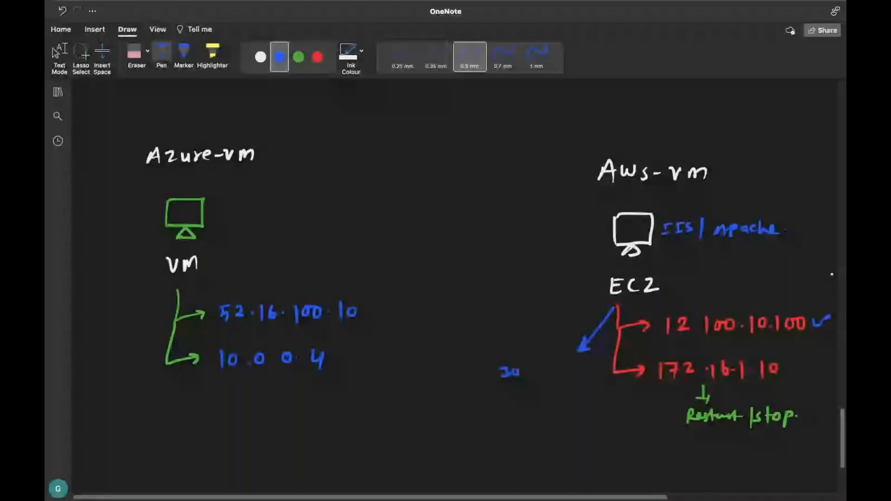
{"action": "left_click_drag", "start_coordinate": [525, 367], "coordinate": [525, 377]}
{"action": "left_click_drag", "start_coordinate": [526, 368], "coordinate": [529, 377]}
{"action": "left_click_drag", "start_coordinate": [535, 373], "coordinate": [544, 375]}
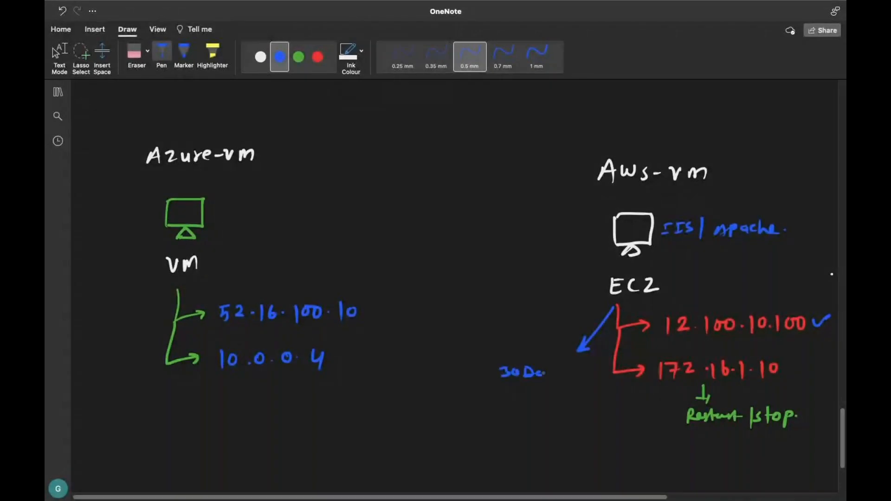
{"action": "left_click_drag", "start_coordinate": [544, 370], "coordinate": [556, 385]}
{"action": "left_click_drag", "start_coordinate": [567, 368], "coordinate": [563, 378]}
{"action": "left_click", "coordinate": [571, 376]}
{"action": "left_click", "coordinate": [581, 375]}
Write the label 'Elastic -IP.' below '30 Days'.
{"action": "left_click_drag", "start_coordinate": [496, 402], "coordinate": [485, 416]}
{"action": "mouse_move", "coordinate": [510, 400]}
{"action": "left_mouse_down"}
{"action": "mouse_move", "coordinate": [509, 416]}
{"action": "mouse_move", "coordinate": [524, 418]}
{"action": "left_mouse_up"}
{"action": "left_click_drag", "start_coordinate": [534, 408], "coordinate": [527, 418]}
{"action": "left_click_drag", "start_coordinate": [540, 403], "coordinate": [538, 418]}
{"action": "left_click_drag", "start_coordinate": [535, 409], "coordinate": [545, 408]}
{"action": "left_click_drag", "start_coordinate": [549, 408], "coordinate": [549, 418]}
{"action": "mouse_move", "coordinate": [569, 407]}
{"action": "left_mouse_down"}
{"action": "mouse_move", "coordinate": [558, 417]}
{"action": "mouse_move", "coordinate": [588, 411]}
{"action": "left_mouse_up"}
{"action": "left_click_drag", "start_coordinate": [591, 406], "coordinate": [596, 420]}
{"action": "left_click_drag", "start_coordinate": [607, 407], "coordinate": [606, 421]}
{"action": "left_click_drag", "start_coordinate": [608, 408], "coordinate": [608, 415]}
{"action": "left_click", "coordinate": [621, 411]}
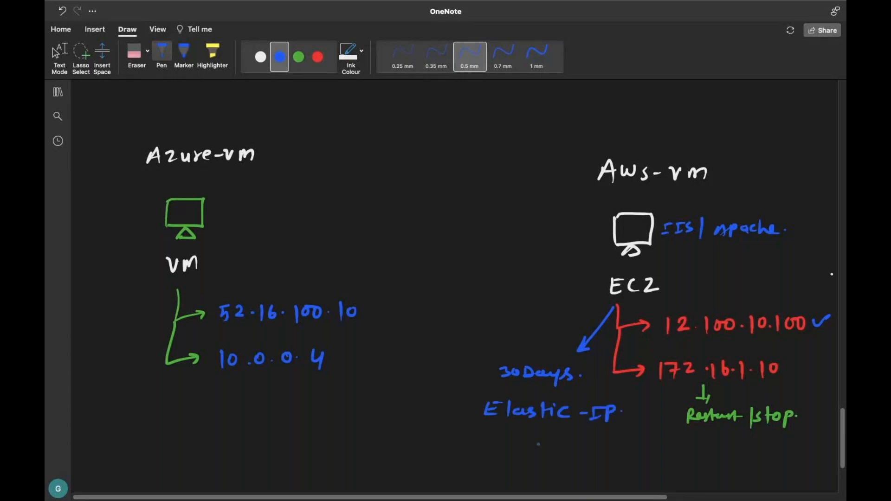
In white ink, draw a down arrow under Elastic-IP and write the address 100.10.12.20.
{"action": "left_click", "coordinate": [261, 57]}
{"action": "left_click_drag", "start_coordinate": [540, 422], "coordinate": [541, 437]}
{"action": "left_click_drag", "start_coordinate": [534, 429], "coordinate": [549, 428]}
{"action": "left_click_drag", "start_coordinate": [497, 456], "coordinate": [495, 470]}
{"action": "left_click_drag", "start_coordinate": [510, 461], "coordinate": [509, 461]}
{"action": "left_click", "coordinate": [531, 465]}
{"action": "left_click_drag", "start_coordinate": [520, 460], "coordinate": [540, 470]}
{"action": "left_click_drag", "start_coordinate": [550, 460], "coordinate": [549, 461]}
{"action": "left_click", "coordinate": [560, 464]}
{"action": "mouse_move", "coordinate": [571, 457]}
{"action": "left_mouse_down"}
{"action": "mouse_move", "coordinate": [571, 472]}
{"action": "mouse_move", "coordinate": [616, 469]}
{"action": "left_mouse_up"}
{"action": "left_click", "coordinate": [597, 465]}
{"action": "left_click_drag", "start_coordinate": [623, 458], "coordinate": [622, 459]}
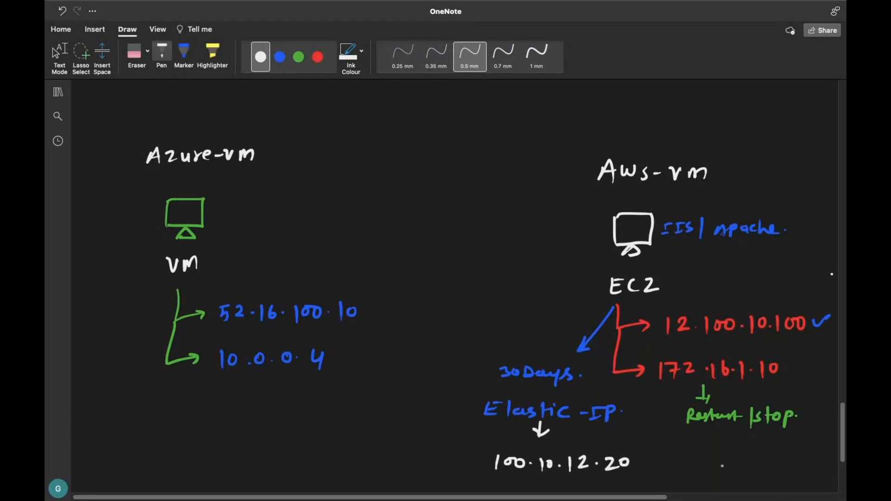
Label 100.10.12.20 as 'static Pub-IP' and scroll the page back up.
{"action": "left_click_drag", "start_coordinate": [646, 465], "coordinate": [657, 465]}
{"action": "left_click_drag", "start_coordinate": [676, 460], "coordinate": [667, 470]}
{"action": "mouse_move", "coordinate": [681, 455]}
{"action": "left_mouse_down"}
{"action": "mouse_move", "coordinate": [680, 472]}
{"action": "mouse_move", "coordinate": [687, 462]}
{"action": "left_mouse_up"}
{"action": "left_click_drag", "start_coordinate": [694, 464], "coordinate": [700, 471]}
{"action": "left_click_drag", "start_coordinate": [706, 456], "coordinate": [706, 472]}
{"action": "left_click_drag", "start_coordinate": [701, 464], "coordinate": [712, 463]}
{"action": "left_click_drag", "start_coordinate": [716, 465], "coordinate": [717, 472]}
{"action": "left_click_drag", "start_coordinate": [730, 465], "coordinate": [732, 472]}
{"action": "left_click_drag", "start_coordinate": [746, 460], "coordinate": [746, 474]}
{"action": "left_click_drag", "start_coordinate": [745, 459], "coordinate": [749, 463]}
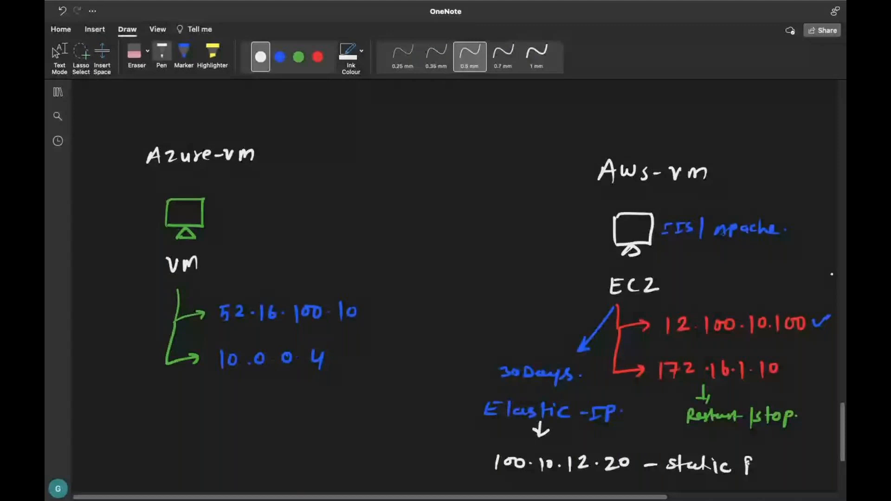
{"action": "scroll", "coordinate": [845, 457], "scroll_direction": "down", "scroll_amount": 4}
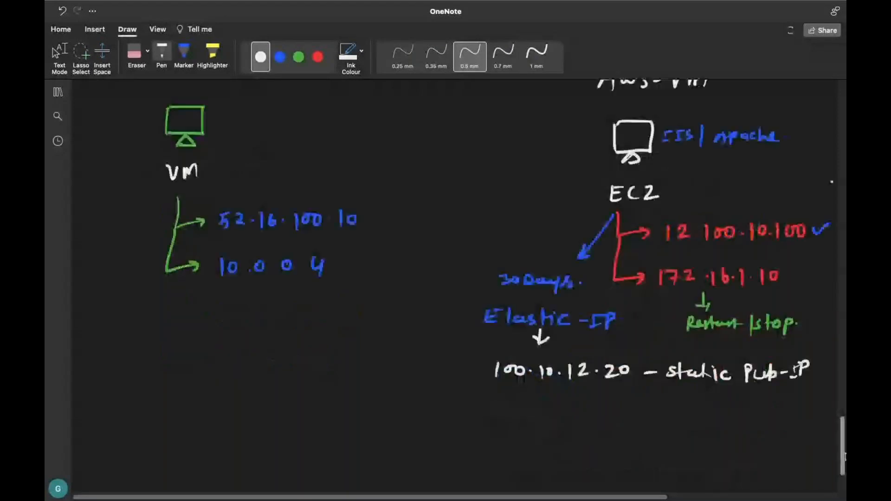
{"action": "scroll", "coordinate": [845, 457], "scroll_direction": "up", "scroll_amount": 2}
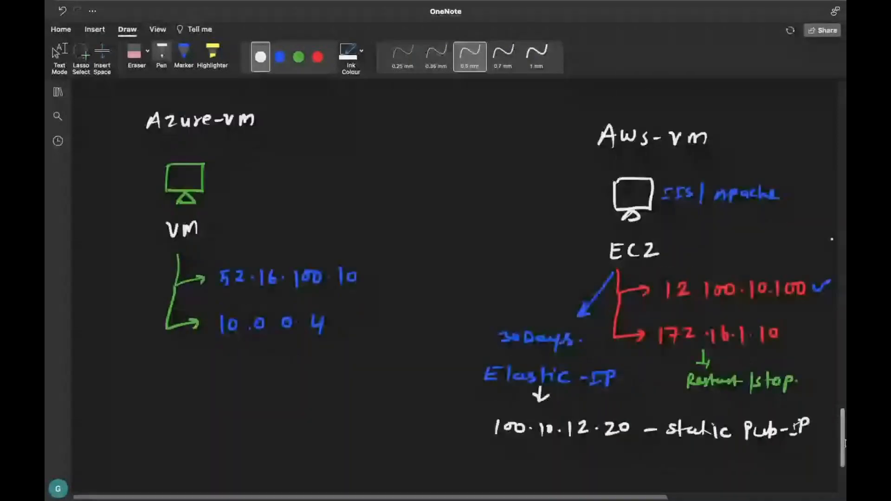
{"action": "scroll", "coordinate": [845, 444], "scroll_direction": "up", "scroll_amount": 1}
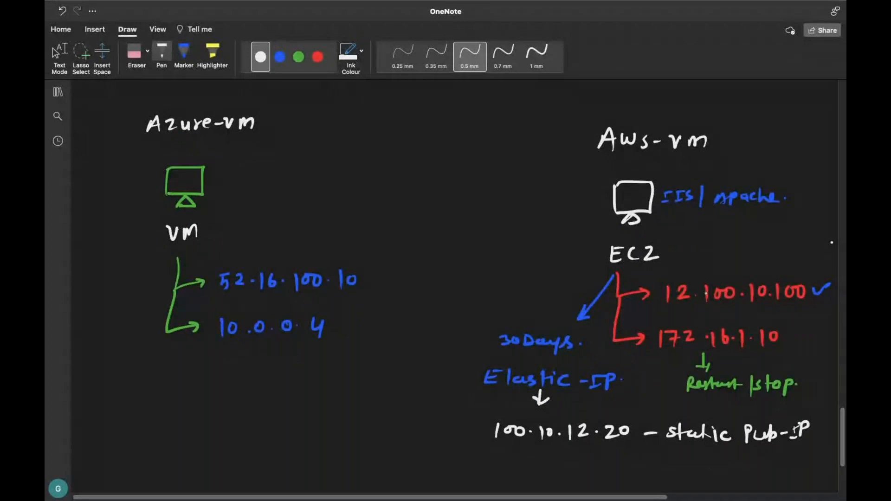
Underline the 100 in 12.100.10.100 and draw a green arrow from 100.10.12.20 to the AWS monitor.
{"action": "left_click_drag", "start_coordinate": [708, 305], "coordinate": [750, 306]}
{"action": "left_click", "coordinate": [297, 56]}
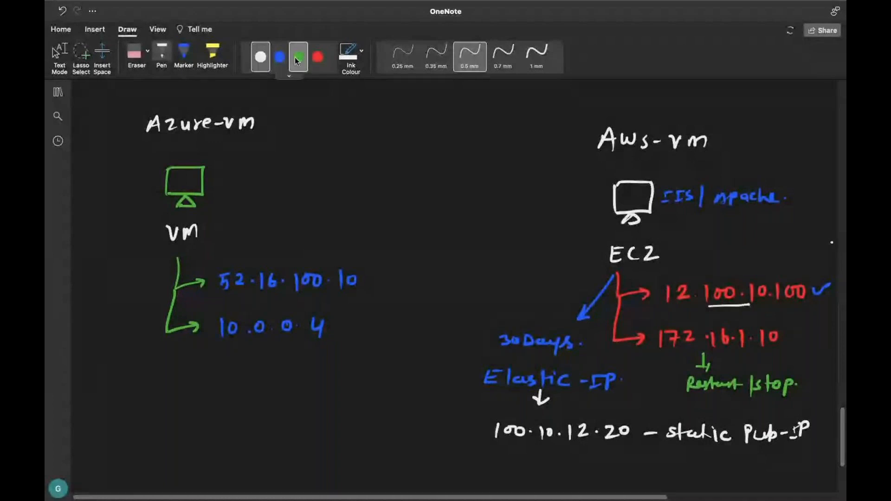
{"action": "mouse_move", "coordinate": [477, 426]}
{"action": "left_mouse_down"}
{"action": "mouse_move", "coordinate": [657, 297]}
{"action": "mouse_move", "coordinate": [752, 305]}
{"action": "mouse_move", "coordinate": [693, 317]}
{"action": "mouse_move", "coordinate": [659, 220]}
{"action": "left_mouse_up"}
{"action": "left_click_drag", "start_coordinate": [653, 227], "coordinate": [667, 219]}
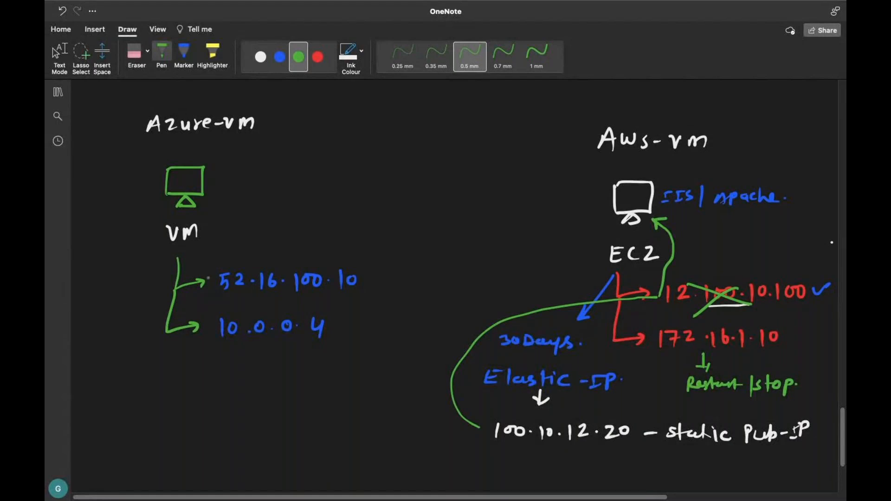
In red ink, write 'web | Domain | VPN' after 52.16.100.10.
{"action": "left_click", "coordinate": [317, 58]}
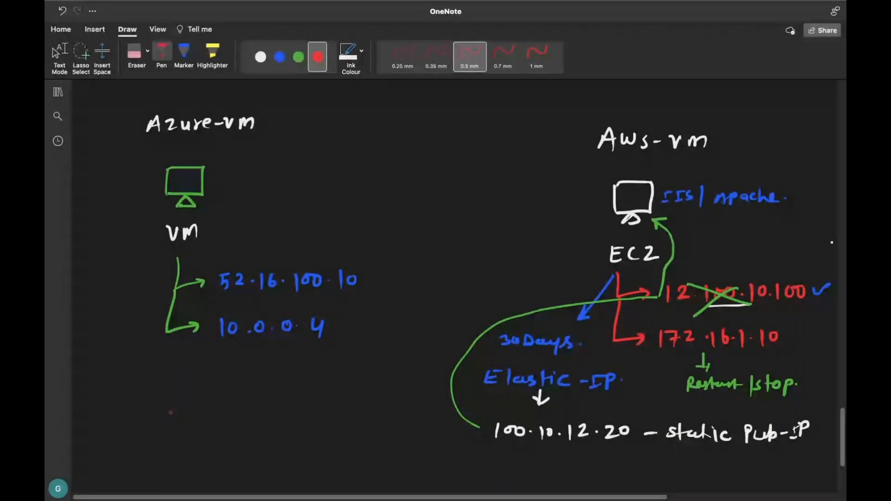
{"action": "left_click_drag", "start_coordinate": [367, 280], "coordinate": [377, 278]}
{"action": "mouse_move", "coordinate": [383, 277]}
{"action": "left_mouse_down"}
{"action": "mouse_move", "coordinate": [416, 270]}
{"action": "mouse_move", "coordinate": [424, 282]}
{"action": "left_mouse_up"}
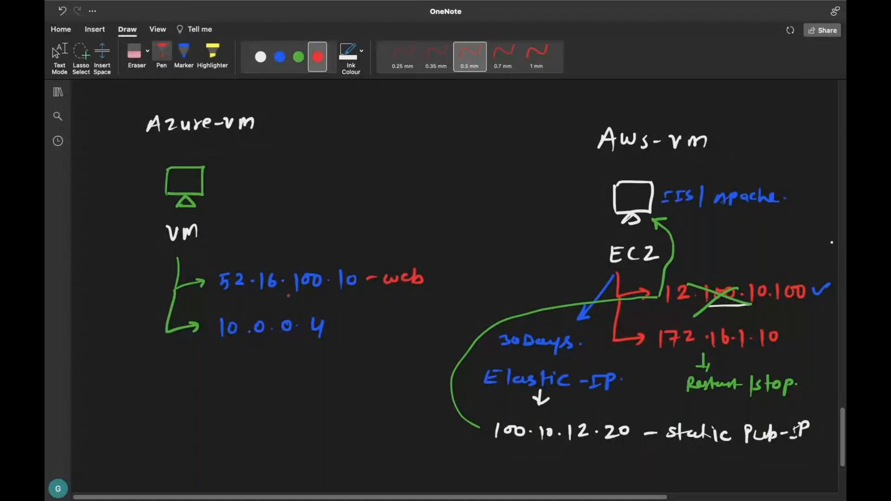
{"action": "left_click", "coordinate": [434, 282]}
{"action": "left_click_drag", "start_coordinate": [438, 266], "coordinate": [435, 293]}
{"action": "left_click_drag", "start_coordinate": [448, 284], "coordinate": [509, 283]}
{"action": "left_click_drag", "start_coordinate": [508, 275], "coordinate": [528, 284]}
{"action": "left_click_drag", "start_coordinate": [535, 268], "coordinate": [545, 266]}
{"action": "left_click_drag", "start_coordinate": [552, 279], "coordinate": [553, 273]}
{"action": "left_click_drag", "start_coordinate": [564, 278], "coordinate": [575, 264]}
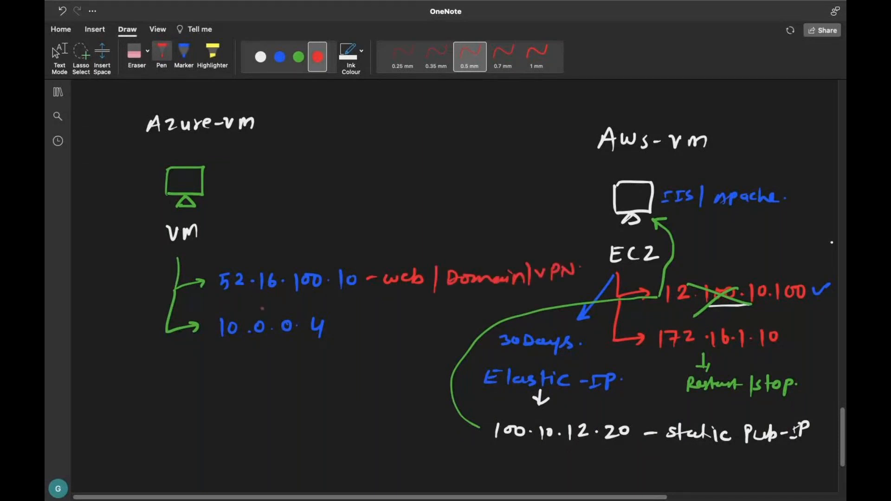
Mark and box 52.16.100.10 in red, with an arrow labelled 'Reserve'.
{"action": "left_click_drag", "start_coordinate": [261, 300], "coordinate": [295, 301]}
{"action": "mouse_move", "coordinate": [214, 294]}
{"action": "left_mouse_down"}
{"action": "mouse_move", "coordinate": [356, 263]}
{"action": "mouse_move", "coordinate": [114, 295]}
{"action": "mouse_move", "coordinate": [159, 393]}
{"action": "left_mouse_up"}
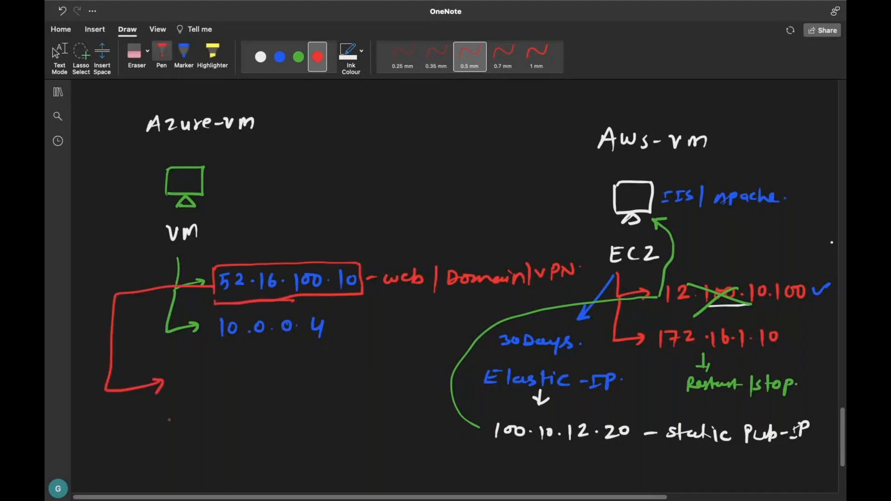
{"action": "left_click_drag", "start_coordinate": [176, 372], "coordinate": [266, 377]}
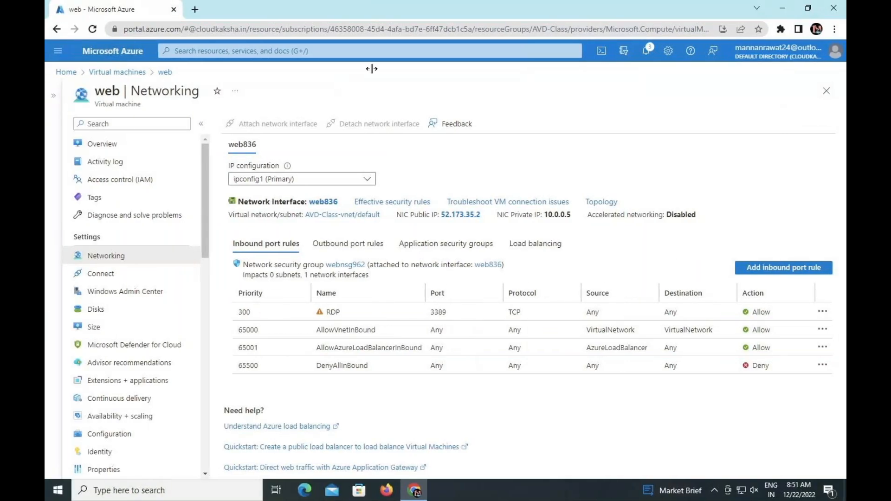
Stop the web VM, confirming with Yes, then open its web836 network interface from Networking.
{"action": "left_click", "coordinate": [103, 145]}
{"action": "left_click", "coordinate": [384, 125]}
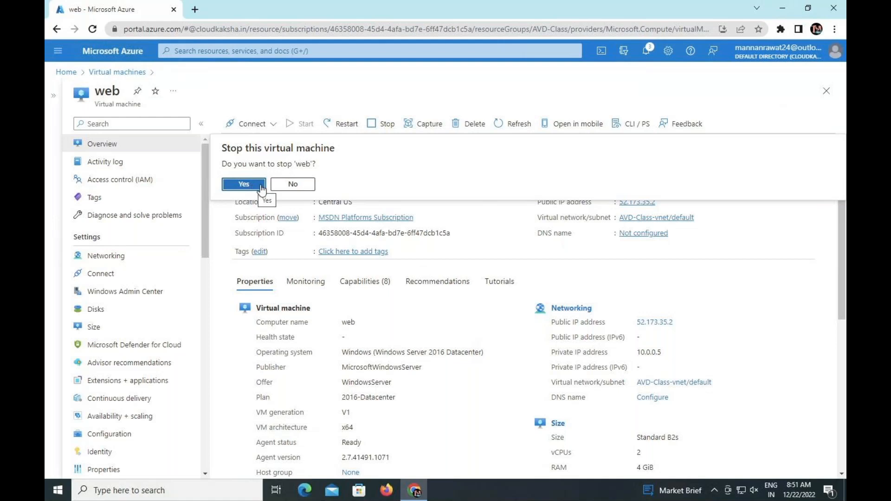
{"action": "left_click", "coordinate": [262, 190]}
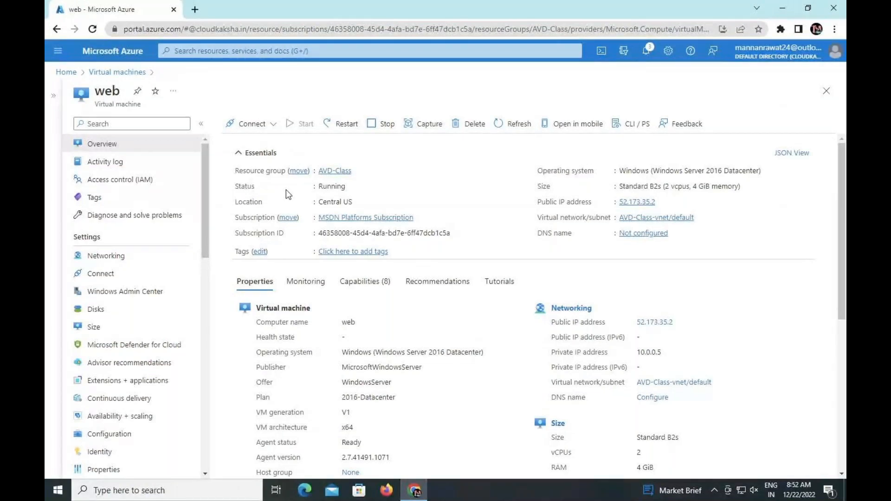
{"action": "left_click", "coordinate": [119, 260]}
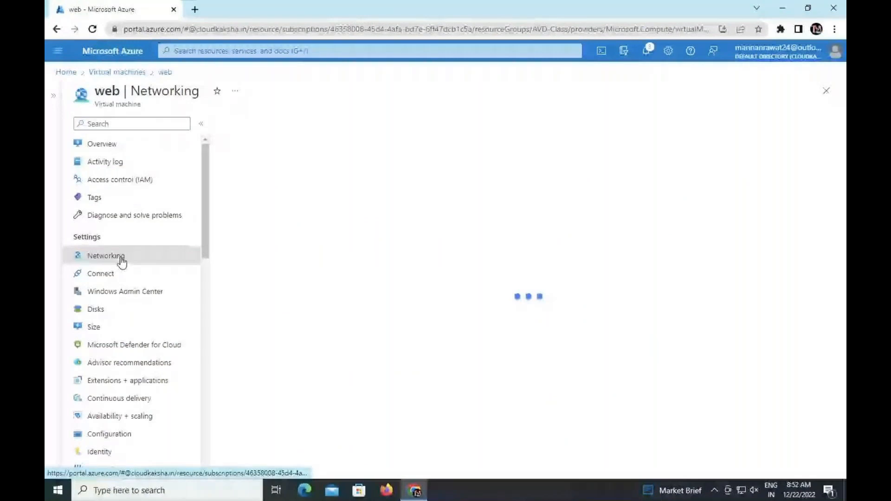
{"action": "left_click", "coordinate": [328, 201]}
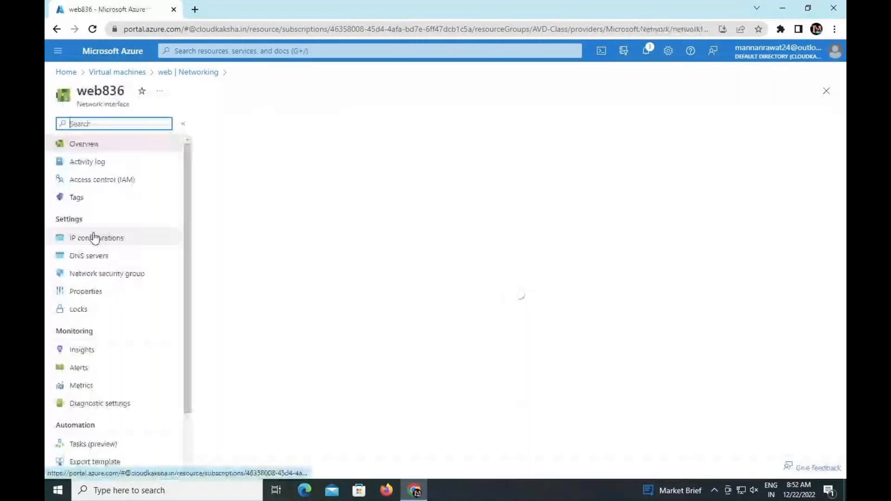
Switch ipconfig1's private IP 10.0.0.5 to Static, then return to the web | Networking breadcrumb.
{"action": "left_click", "coordinate": [95, 239]}
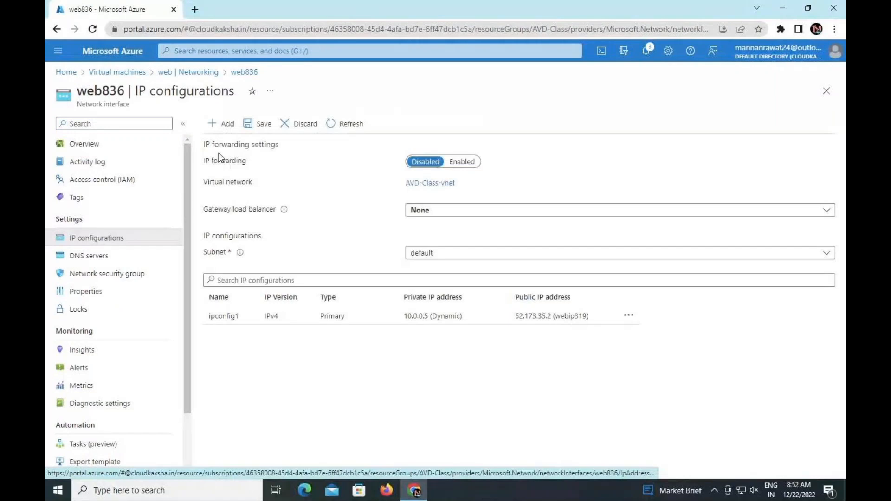
{"action": "left_click", "coordinate": [448, 321]}
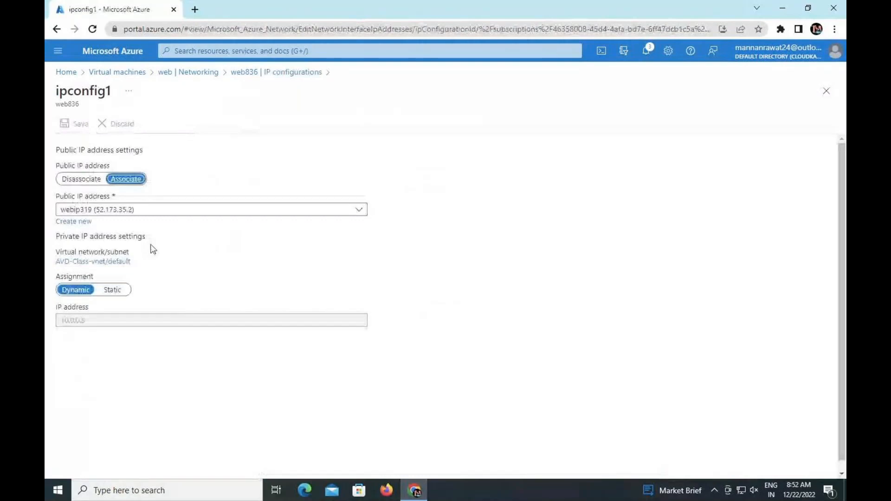
{"action": "left_click", "coordinate": [113, 290]}
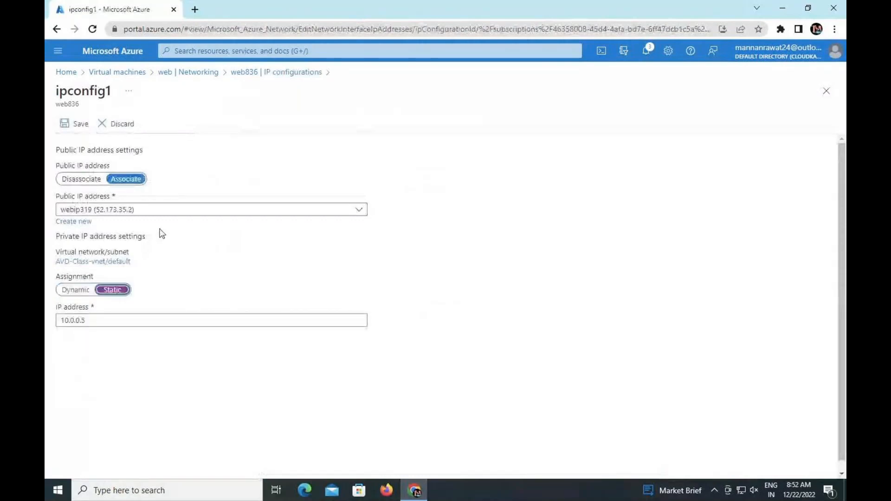
{"action": "left_click", "coordinate": [75, 290]}
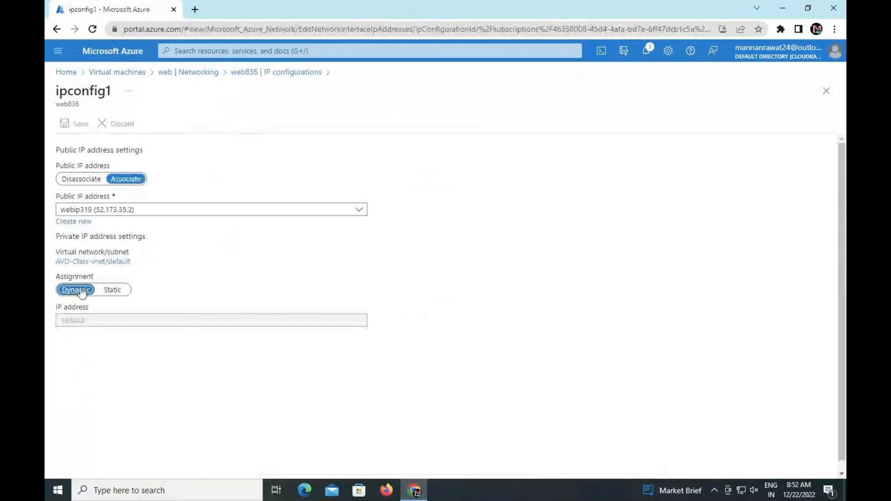
{"action": "left_click", "coordinate": [110, 291]}
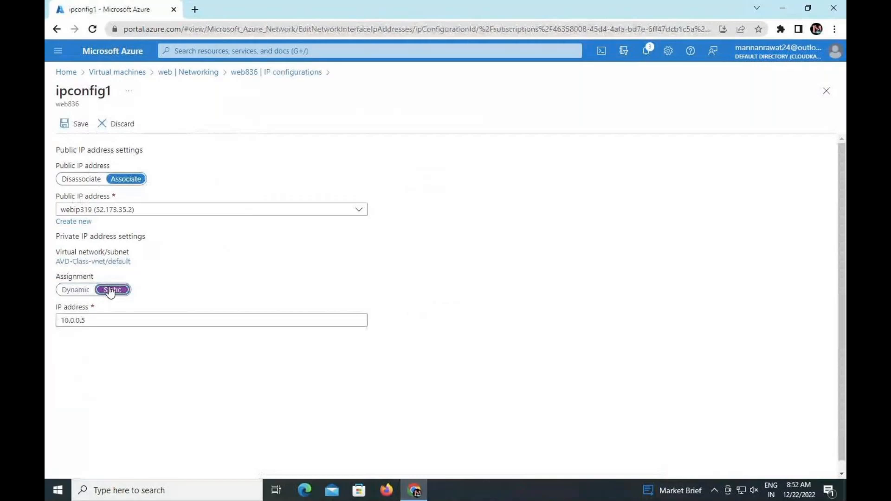
{"action": "left_click", "coordinate": [204, 72]}
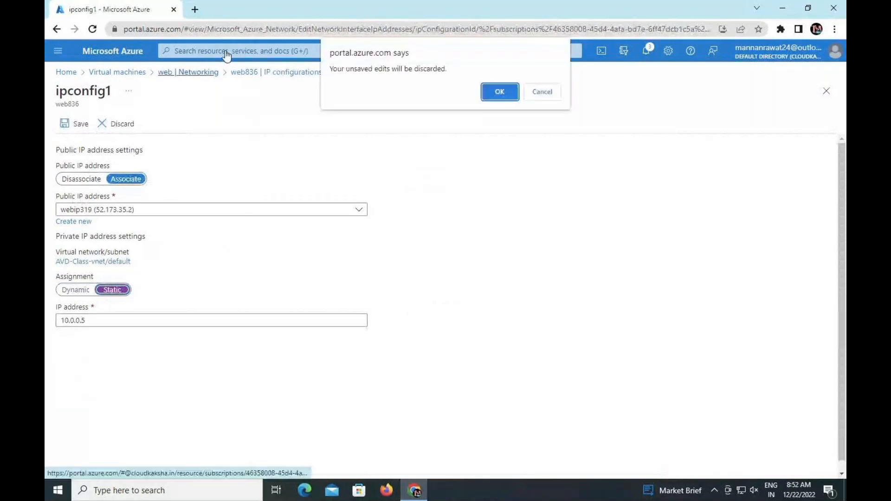
Discard the unsaved IP edits, view the Load balancing tab, then switch desktops back to OneNote.
{"action": "left_click", "coordinate": [495, 95]}
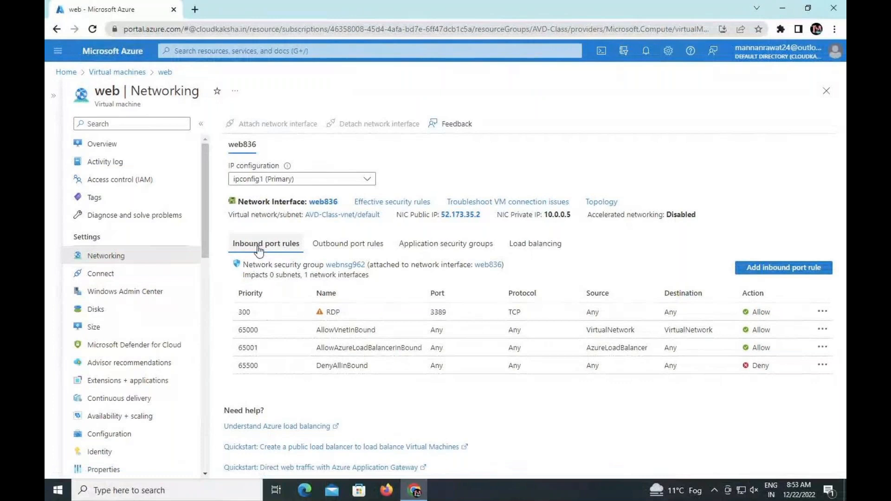
{"action": "left_click", "coordinate": [518, 245]}
{"action": "key", "text": "ctrl+Right"}
{"action": "key", "text": "ctrl+Right"}
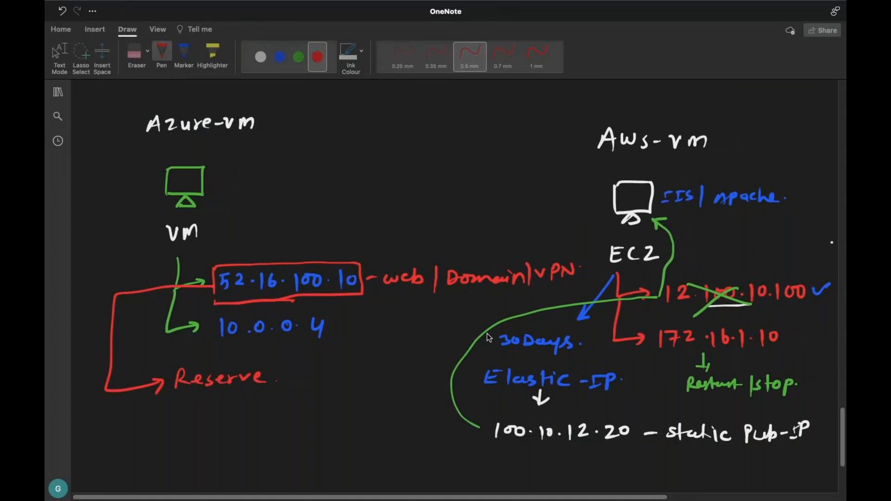
In blank space, draw a green monitor with a boxed 'NSG' label below it.
{"action": "scroll", "coordinate": [487, 333], "scroll_direction": "down", "scroll_amount": 5}
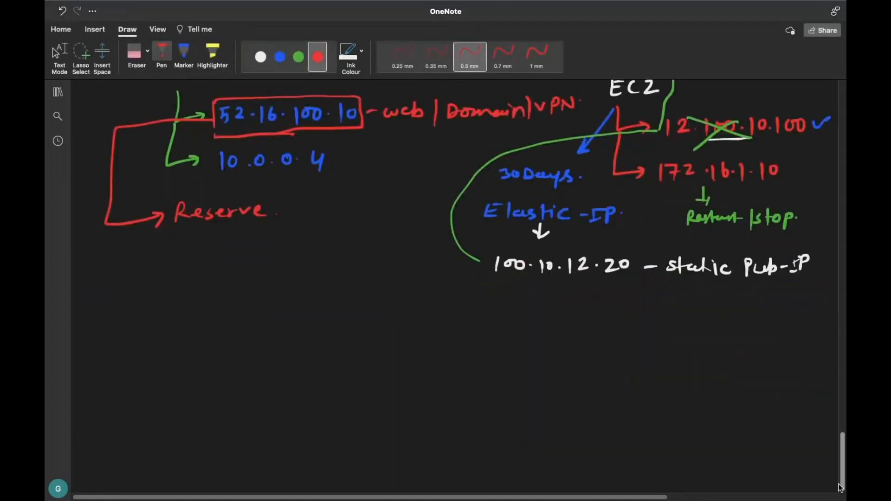
{"action": "scroll", "coordinate": [840, 483], "scroll_direction": "down", "scroll_amount": 5}
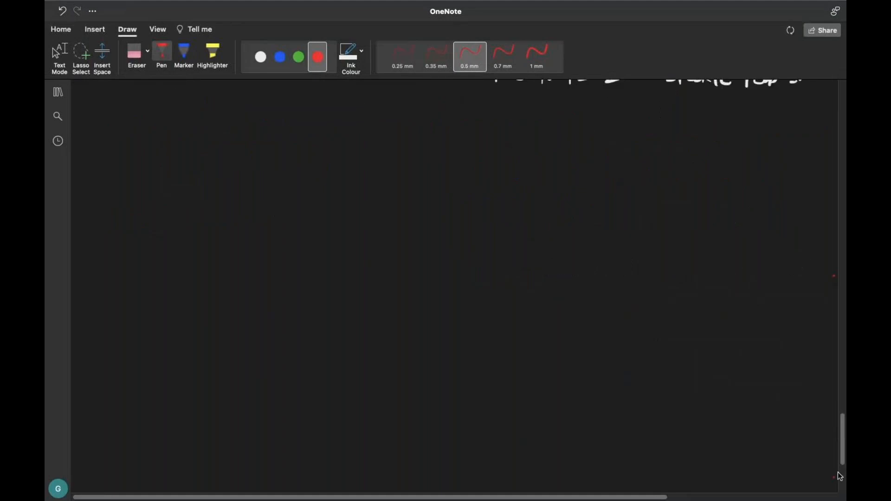
{"action": "left_click", "coordinate": [299, 57]}
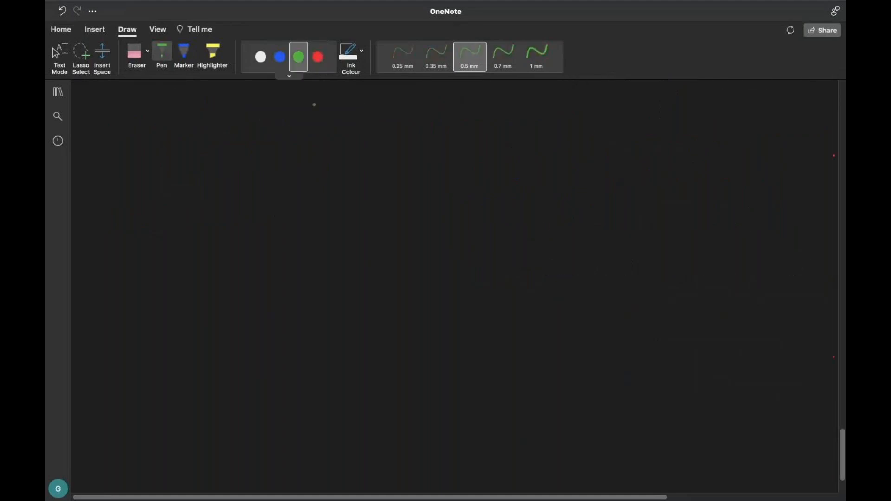
{"action": "mouse_move", "coordinate": [333, 115]}
{"action": "left_mouse_down"}
{"action": "mouse_move", "coordinate": [330, 152]}
{"action": "mouse_move", "coordinate": [350, 171]}
{"action": "left_mouse_up"}
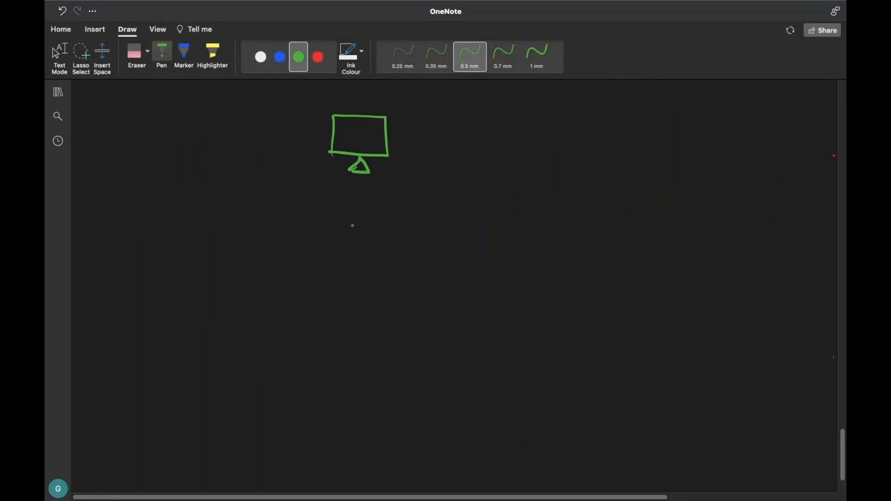
{"action": "left_click_drag", "start_coordinate": [347, 227], "coordinate": [364, 209]}
{"action": "mouse_move", "coordinate": [379, 210]}
{"action": "left_mouse_down"}
{"action": "mouse_move", "coordinate": [369, 225]}
{"action": "mouse_move", "coordinate": [393, 228]}
{"action": "left_mouse_up"}
{"action": "mouse_move", "coordinate": [336, 238]}
{"action": "left_mouse_down"}
{"action": "mouse_move", "coordinate": [419, 237]}
{"action": "mouse_move", "coordinate": [336, 237]}
{"action": "mouse_move", "coordinate": [228, 319]}
{"action": "left_mouse_up"}
In white ink, draw arrows down-left and down-right from the NSG box.
{"action": "left_click", "coordinate": [261, 57]}
{"action": "left_click_drag", "start_coordinate": [234, 299], "coordinate": [246, 321]}
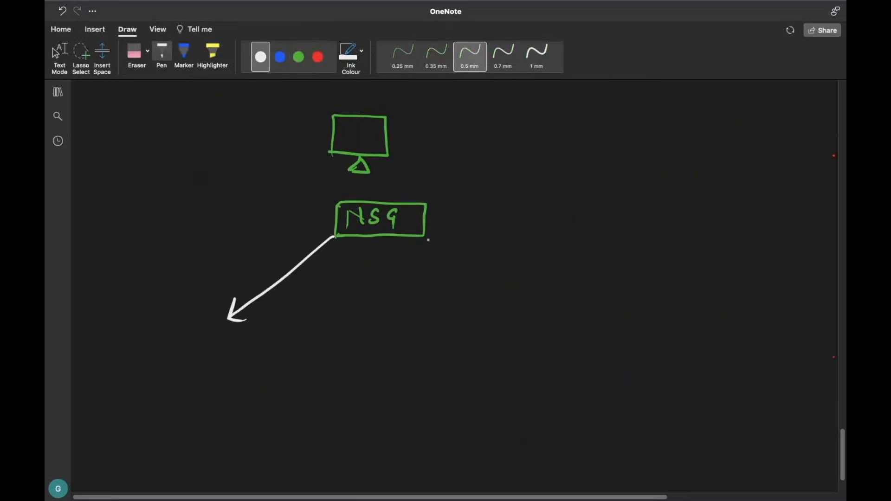
{"action": "left_click_drag", "start_coordinate": [427, 237], "coordinate": [509, 315]}
{"action": "left_click_drag", "start_coordinate": [502, 304], "coordinate": [498, 319]}
Write 'Inbound' and 'outbound' under the arrows and draw a box around each.
{"action": "left_click_drag", "start_coordinate": [210, 351], "coordinate": [198, 369]}
{"action": "left_click_drag", "start_coordinate": [215, 368], "coordinate": [226, 368]}
{"action": "mouse_move", "coordinate": [230, 355]}
{"action": "left_mouse_down"}
{"action": "mouse_move", "coordinate": [234, 368]}
{"action": "mouse_move", "coordinate": [284, 372]}
{"action": "left_mouse_up"}
{"action": "left_click_drag", "start_coordinate": [492, 343], "coordinate": [529, 353]}
{"action": "mouse_move", "coordinate": [534, 333]}
{"action": "left_mouse_down"}
{"action": "mouse_move", "coordinate": [540, 354]}
{"action": "mouse_move", "coordinate": [556, 355]}
{"action": "left_mouse_up"}
{"action": "left_click_drag", "start_coordinate": [557, 346], "coordinate": [587, 361]}
{"action": "left_click_drag", "start_coordinate": [224, 342], "coordinate": [184, 378]}
{"action": "left_click_drag", "start_coordinate": [234, 341], "coordinate": [179, 380]}
{"action": "left_click_drag", "start_coordinate": [483, 336], "coordinate": [474, 370]}
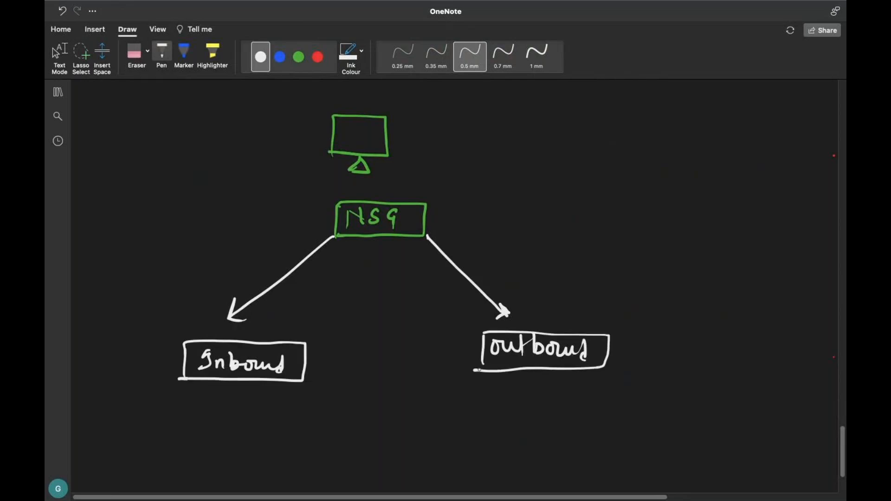
Draw a brick wall barrier between the NSG box and the monitor.
{"action": "left_click_drag", "start_coordinate": [366, 204], "coordinate": [366, 171]}
{"action": "left_click_drag", "start_coordinate": [360, 173], "coordinate": [360, 204]}
{"action": "left_click_drag", "start_coordinate": [354, 174], "coordinate": [353, 205]}
{"action": "left_click_drag", "start_coordinate": [350, 178], "coordinate": [374, 179]}
{"action": "left_click_drag", "start_coordinate": [356, 187], "coordinate": [373, 187]}
{"action": "left_click_drag", "start_coordinate": [354, 195], "coordinate": [366, 194]}
{"action": "left_click_drag", "start_coordinate": [354, 201], "coordinate": [370, 201]}
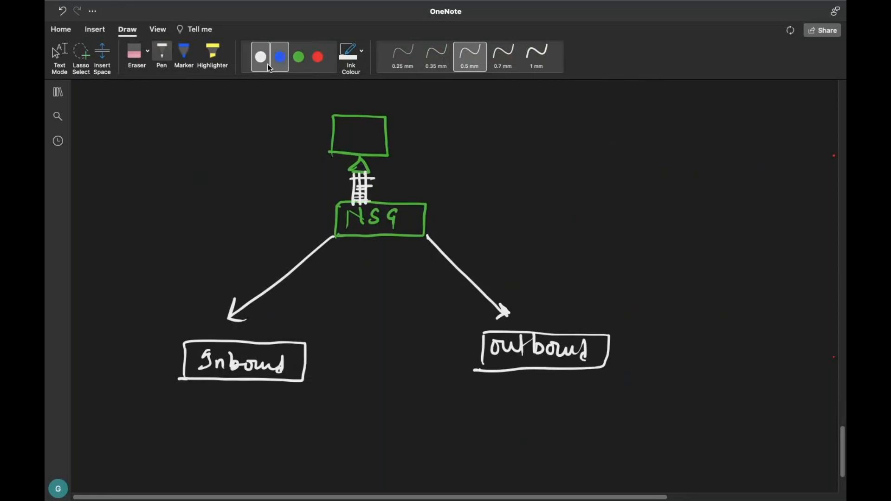
{"action": "left_click", "coordinate": [318, 57]}
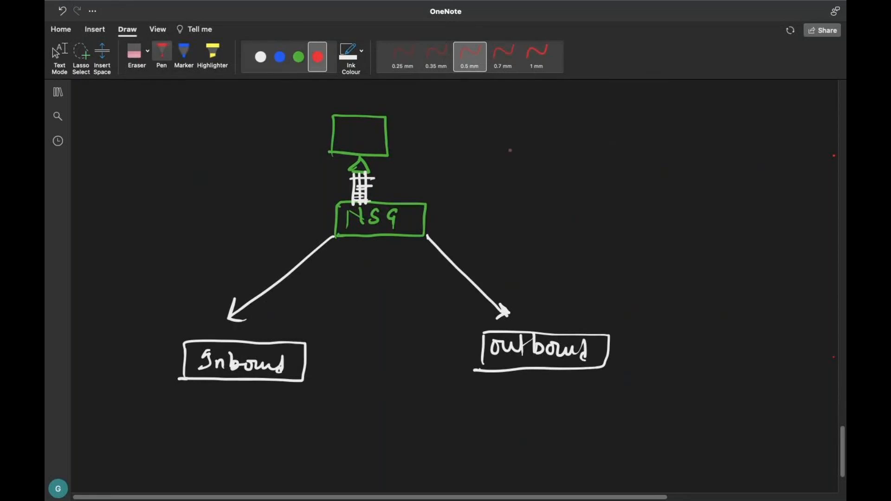
Handwrite the heading '65535-logical-ports.' at the top right of the page.
{"action": "mouse_move", "coordinate": [626, 110]}
{"action": "left_mouse_down"}
{"action": "mouse_move", "coordinate": [619, 121]}
{"action": "mouse_move", "coordinate": [634, 124]}
{"action": "left_mouse_up"}
{"action": "left_click_drag", "start_coordinate": [656, 111], "coordinate": [654, 124]}
{"action": "left_click_drag", "start_coordinate": [669, 111], "coordinate": [672, 124]}
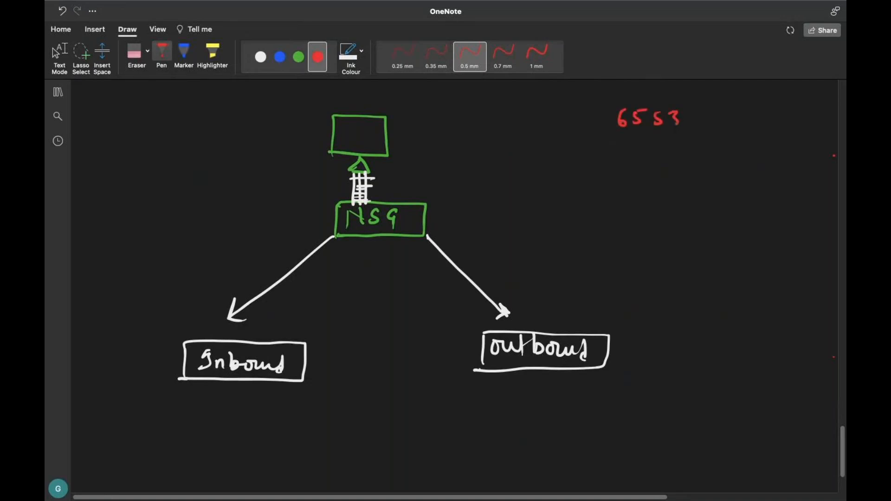
{"action": "left_click_drag", "start_coordinate": [699, 112], "coordinate": [685, 125]}
{"action": "left_click_drag", "start_coordinate": [701, 120], "coordinate": [709, 120]}
{"action": "mouse_move", "coordinate": [714, 112]}
{"action": "left_mouse_down"}
{"action": "mouse_move", "coordinate": [715, 126]}
{"action": "mouse_move", "coordinate": [724, 115]}
{"action": "left_mouse_up"}
{"action": "left_click_drag", "start_coordinate": [735, 117], "coordinate": [746, 126]}
{"action": "left_click_drag", "start_coordinate": [761, 119], "coordinate": [760, 127]}
{"action": "left_click_drag", "start_coordinate": [770, 120], "coordinate": [782, 125]}
{"action": "left_click_drag", "start_coordinate": [783, 119], "coordinate": [795, 122]}
{"action": "left_click_drag", "start_coordinate": [804, 117], "coordinate": [824, 124]}
{"action": "left_click", "coordinate": [830, 121]}
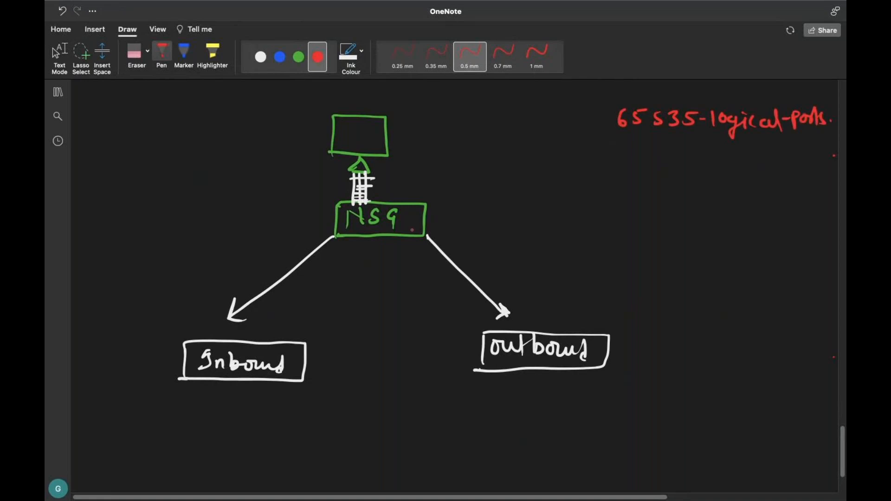
In blue ink, write HTTP, HTTPS and DNS as a list below the ports heading.
{"action": "left_click", "coordinate": [266, 60]}
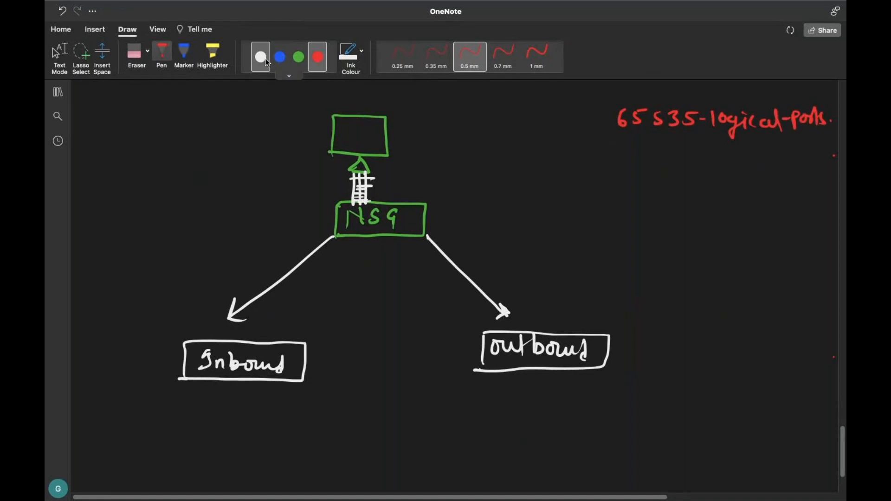
{"action": "left_click", "coordinate": [280, 56]}
{"action": "left_click_drag", "start_coordinate": [615, 167], "coordinate": [616, 180]}
{"action": "left_click_drag", "start_coordinate": [619, 174], "coordinate": [631, 172]}
{"action": "left_click_drag", "start_coordinate": [630, 167], "coordinate": [631, 179]}
{"action": "mouse_move", "coordinate": [642, 168]}
{"action": "left_mouse_down"}
{"action": "mouse_move", "coordinate": [644, 179]}
{"action": "mouse_move", "coordinate": [658, 167]}
{"action": "left_mouse_up"}
{"action": "left_click_drag", "start_coordinate": [654, 167], "coordinate": [654, 178]}
{"action": "left_click_drag", "start_coordinate": [665, 164], "coordinate": [667, 174]}
{"action": "left_click_drag", "start_coordinate": [627, 200], "coordinate": [632, 207]}
{"action": "mouse_move", "coordinate": [638, 199]}
{"action": "left_mouse_down"}
{"action": "mouse_move", "coordinate": [632, 215]}
{"action": "mouse_move", "coordinate": [653, 199]}
{"action": "left_mouse_up"}
{"action": "left_click_drag", "start_coordinate": [647, 201], "coordinate": [647, 213]}
{"action": "mouse_move", "coordinate": [658, 200]}
{"action": "left_mouse_down"}
{"action": "mouse_move", "coordinate": [659, 212]}
{"action": "mouse_move", "coordinate": [664, 199]}
{"action": "left_mouse_up"}
{"action": "left_click_drag", "start_coordinate": [667, 197], "coordinate": [668, 211]}
{"action": "left_click_drag", "start_coordinate": [667, 196], "coordinate": [668, 205]}
{"action": "left_click_drag", "start_coordinate": [685, 200], "coordinate": [677, 209]}
{"action": "left_click_drag", "start_coordinate": [642, 226], "coordinate": [642, 239]}
{"action": "mouse_move", "coordinate": [642, 227]}
{"action": "left_mouse_down"}
{"action": "mouse_move", "coordinate": [643, 238]}
{"action": "mouse_move", "coordinate": [670, 225]}
{"action": "left_mouse_up"}
{"action": "left_click_drag", "start_coordinate": [682, 226], "coordinate": [646, 265]}
Continue the blue list with DHCP, FTP, Telnet, RDP and SSH.
{"action": "left_click_drag", "start_coordinate": [646, 251], "coordinate": [646, 264]}
{"action": "left_click_drag", "start_coordinate": [665, 253], "coordinate": [665, 265]}
{"action": "left_click_drag", "start_coordinate": [664, 258], "coordinate": [676, 257]}
{"action": "left_click_drag", "start_coordinate": [676, 251], "coordinate": [676, 265]}
{"action": "left_click_drag", "start_coordinate": [690, 251], "coordinate": [686, 263]}
{"action": "mouse_move", "coordinate": [698, 265]}
{"action": "left_mouse_down"}
{"action": "mouse_move", "coordinate": [702, 249]}
{"action": "mouse_move", "coordinate": [700, 259]}
{"action": "left_mouse_up"}
{"action": "left_click_drag", "start_coordinate": [656, 279], "coordinate": [656, 295]}
{"action": "left_click_drag", "start_coordinate": [654, 280], "coordinate": [667, 277]}
{"action": "left_click_drag", "start_coordinate": [669, 279], "coordinate": [682, 278]}
{"action": "left_click_drag", "start_coordinate": [676, 279], "coordinate": [676, 296]}
{"action": "left_click_drag", "start_coordinate": [689, 279], "coordinate": [690, 291]}
{"action": "left_click_drag", "start_coordinate": [661, 313], "coordinate": [674, 312]}
{"action": "left_click_drag", "start_coordinate": [667, 313], "coordinate": [669, 328]}
{"action": "left_click_drag", "start_coordinate": [674, 322], "coordinate": [682, 327]}
{"action": "left_click_drag", "start_coordinate": [685, 311], "coordinate": [685, 327]}
{"action": "left_click_drag", "start_coordinate": [694, 326], "coordinate": [730, 326]}
{"action": "left_click_drag", "start_coordinate": [733, 307], "coordinate": [735, 328]}
{"action": "left_click_drag", "start_coordinate": [724, 321], "coordinate": [740, 318]}
{"action": "left_click_drag", "start_coordinate": [680, 341], "coordinate": [680, 357]}
{"action": "left_click_drag", "start_coordinate": [681, 341], "coordinate": [699, 354]}
{"action": "left_click_drag", "start_coordinate": [699, 339], "coordinate": [699, 355]}
{"action": "left_click_drag", "start_coordinate": [724, 339], "coordinate": [725, 358]}
{"action": "left_click_drag", "start_coordinate": [725, 339], "coordinate": [726, 348]}
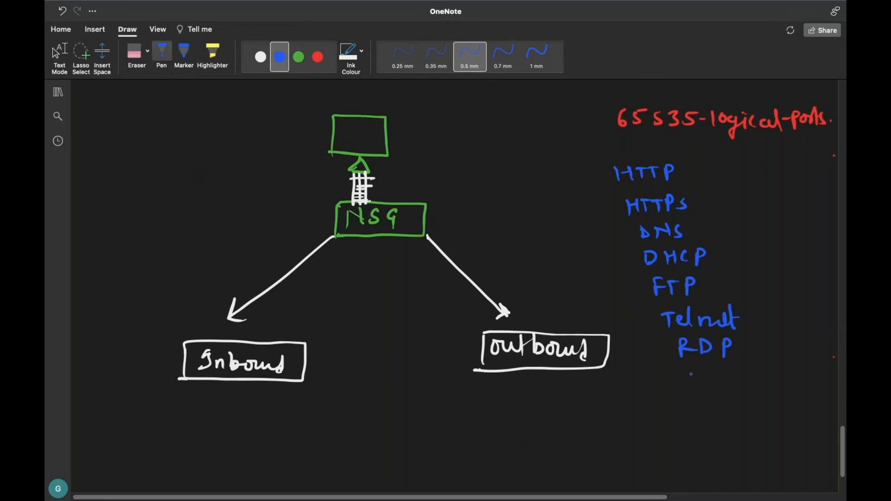
{"action": "left_click_drag", "start_coordinate": [697, 374], "coordinate": [689, 387]}
{"action": "left_click_drag", "start_coordinate": [709, 374], "coordinate": [700, 386]}
{"action": "left_click_drag", "start_coordinate": [716, 374], "coordinate": [718, 390]}
{"action": "left_click_drag", "start_coordinate": [717, 381], "coordinate": [732, 392]}
Draw a dash after each of the eight protocols in the list.
{"action": "left_click_drag", "start_coordinate": [686, 172], "coordinate": [695, 171]}
{"action": "left_click_drag", "start_coordinate": [704, 204], "coordinate": [715, 203]}
{"action": "left_click_drag", "start_coordinate": [694, 232], "coordinate": [705, 231]}
{"action": "left_click_drag", "start_coordinate": [716, 256], "coordinate": [728, 255]}
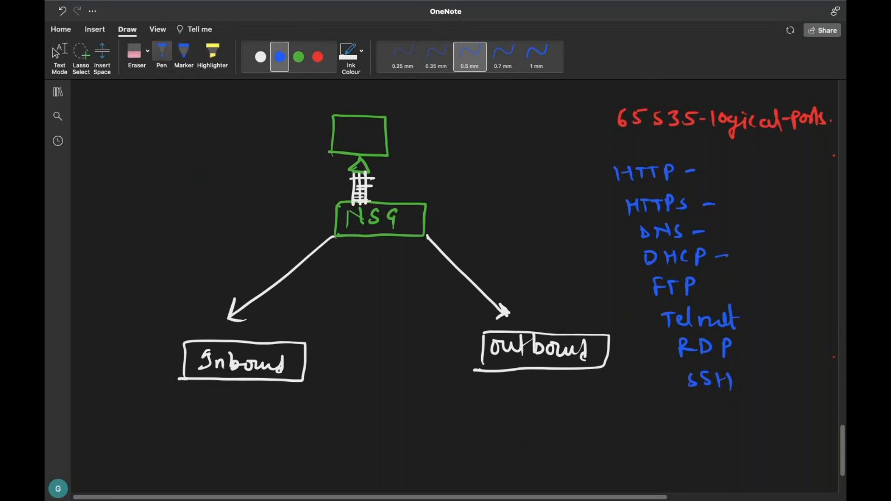
{"action": "left_click_drag", "start_coordinate": [707, 284], "coordinate": [724, 283]}
{"action": "left_click_drag", "start_coordinate": [743, 315], "coordinate": [757, 314]}
{"action": "left_click_drag", "start_coordinate": [738, 346], "coordinate": [755, 344]}
{"action": "left_click_drag", "start_coordinate": [742, 370], "coordinate": [760, 369]}
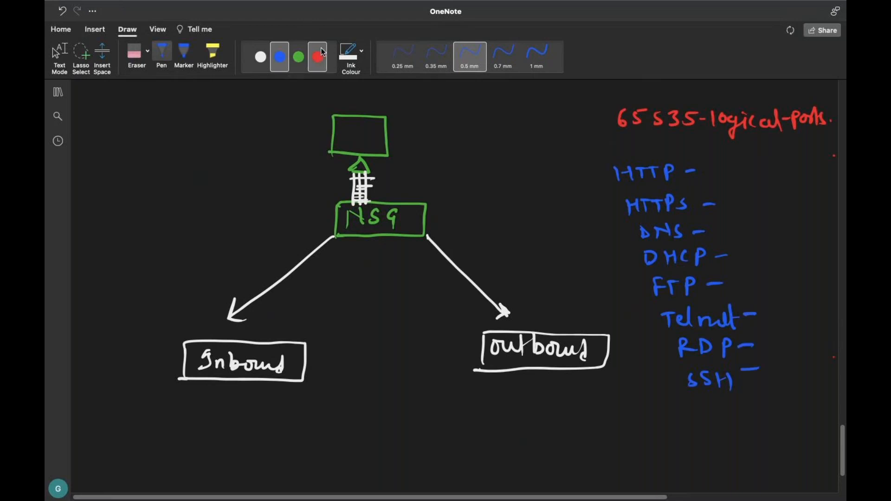
In green ink, write ports 80, 443, 53 and 67,68 after HTTP, HTTPS, DNS and DHCP.
{"action": "left_click", "coordinate": [299, 57]}
{"action": "left_click_drag", "start_coordinate": [729, 164], "coordinate": [728, 164]}
{"action": "left_click_drag", "start_coordinate": [741, 165], "coordinate": [740, 166]}
{"action": "left_click_drag", "start_coordinate": [731, 195], "coordinate": [739, 202]}
{"action": "mouse_move", "coordinate": [736, 195]}
{"action": "left_mouse_down"}
{"action": "mouse_move", "coordinate": [738, 207]}
{"action": "mouse_move", "coordinate": [750, 203]}
{"action": "left_mouse_up"}
{"action": "left_click_drag", "start_coordinate": [748, 195], "coordinate": [749, 208]}
{"action": "left_click_drag", "start_coordinate": [757, 196], "coordinate": [760, 207]}
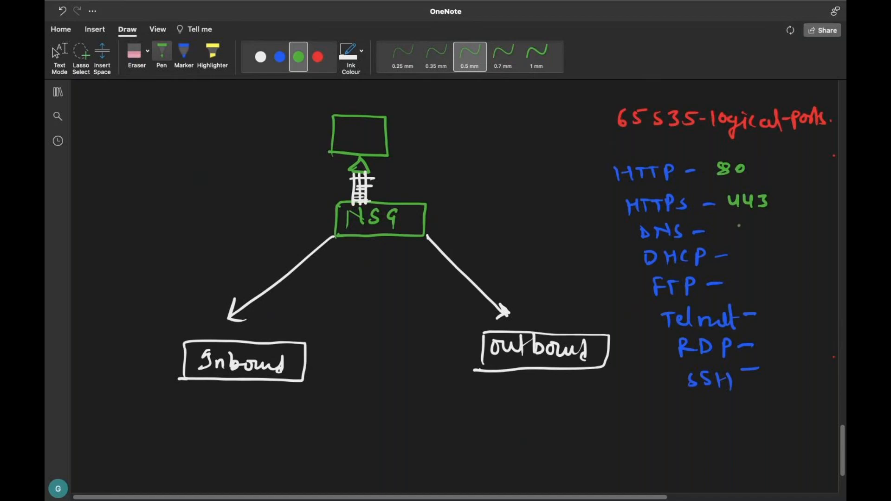
{"action": "left_click_drag", "start_coordinate": [739, 220], "coordinate": [737, 233]}
{"action": "left_click_drag", "start_coordinate": [739, 220], "coordinate": [753, 232]}
{"action": "left_click_drag", "start_coordinate": [749, 247], "coordinate": [743, 255]}
{"action": "left_click_drag", "start_coordinate": [755, 250], "coordinate": [769, 248]}
{"action": "mouse_move", "coordinate": [764, 249]}
{"action": "left_mouse_down"}
{"action": "mouse_move", "coordinate": [758, 258]}
{"action": "mouse_move", "coordinate": [773, 260]}
{"action": "left_mouse_up"}
{"action": "left_click_drag", "start_coordinate": [788, 246], "coordinate": [784, 260]}
{"action": "left_click_drag", "start_coordinate": [801, 246], "coordinate": [798, 247]}
{"action": "left_click", "coordinate": [808, 257]}
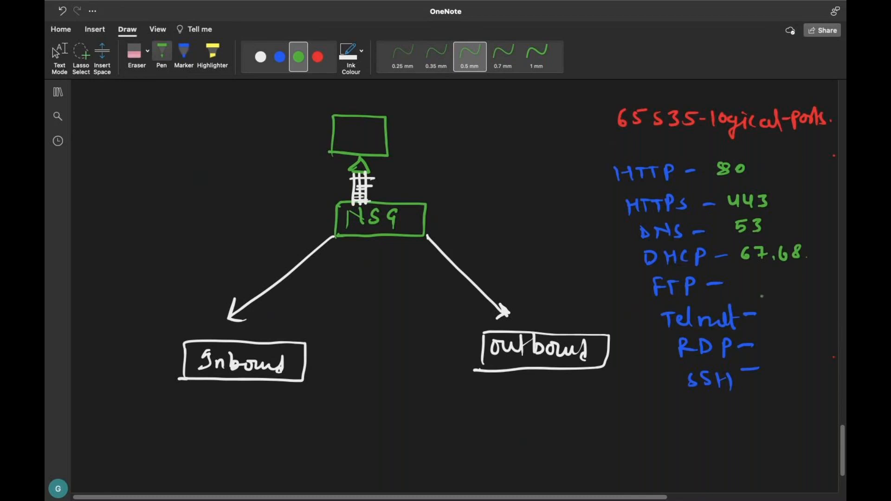
Write ports 21, 23, 3389 and 22 after FTP, Telnet, RDP and SSH.
{"action": "left_click_drag", "start_coordinate": [743, 279], "coordinate": [758, 289]}
{"action": "left_click_drag", "start_coordinate": [763, 276], "coordinate": [781, 316]}
{"action": "left_click_drag", "start_coordinate": [786, 302], "coordinate": [773, 351]}
{"action": "left_click_drag", "start_coordinate": [788, 337], "coordinate": [790, 348]}
{"action": "left_click_drag", "start_coordinate": [800, 336], "coordinate": [802, 348]}
{"action": "left_click_drag", "start_coordinate": [819, 338], "coordinate": [795, 375]}
{"action": "left_click_drag", "start_coordinate": [798, 362], "coordinate": [814, 374]}
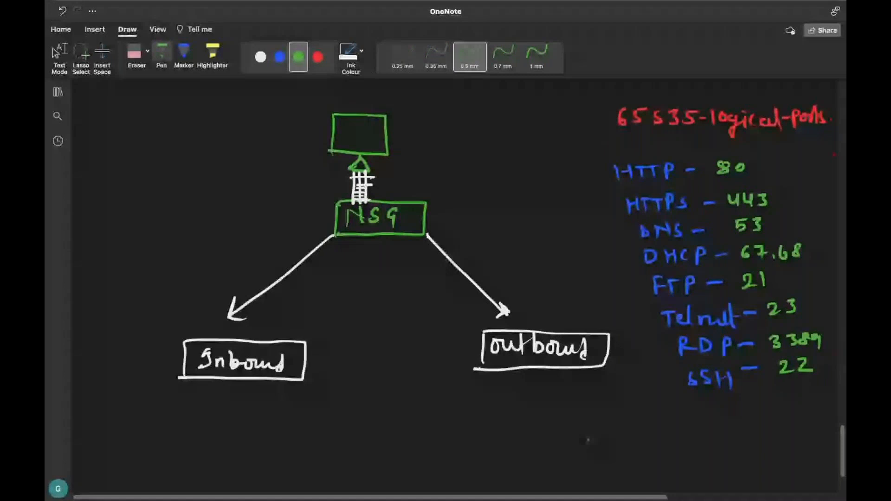
{"action": "left_click", "coordinate": [318, 57]}
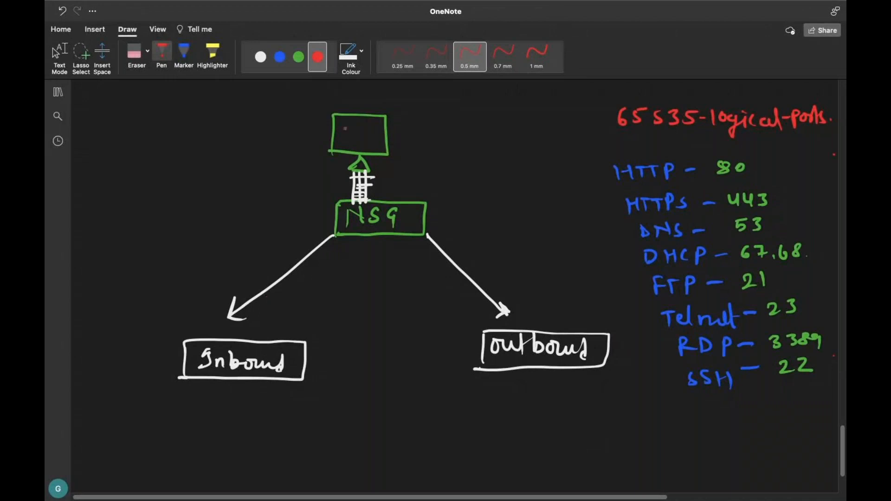
In red, label the top box IIS and write '-Apache.' beside it.
{"action": "left_click_drag", "start_coordinate": [345, 125], "coordinate": [345, 136]}
{"action": "left_click_drag", "start_coordinate": [357, 125], "coordinate": [357, 136]}
{"action": "left_click_drag", "start_coordinate": [371, 127], "coordinate": [367, 135]}
{"action": "left_click_drag", "start_coordinate": [396, 128], "coordinate": [402, 128]}
{"action": "left_click_drag", "start_coordinate": [407, 135], "coordinate": [421, 131]}
{"action": "left_click_drag", "start_coordinate": [421, 131], "coordinate": [470, 126]}
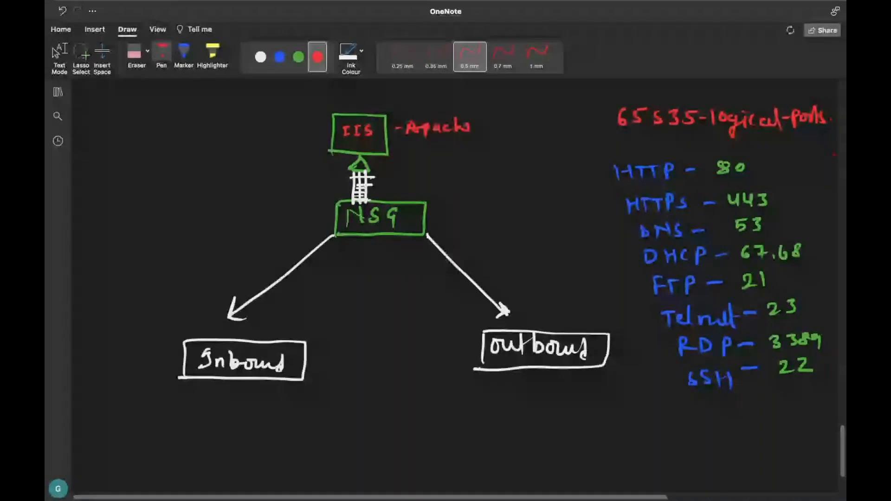
{"action": "left_click_drag", "start_coordinate": [468, 132], "coordinate": [477, 132]}
{"action": "left_click", "coordinate": [481, 130]}
Write 'web/Hosting.' below Apache and tick ports 80 and 443 in the list.
{"action": "left_click_drag", "start_coordinate": [424, 157], "coordinate": [465, 163]}
{"action": "left_click_drag", "start_coordinate": [474, 152], "coordinate": [472, 167]}
{"action": "left_click_drag", "start_coordinate": [486, 154], "coordinate": [503, 160]}
{"action": "left_click_drag", "start_coordinate": [510, 156], "coordinate": [505, 164]}
{"action": "left_click_drag", "start_coordinate": [514, 152], "coordinate": [523, 164]}
{"action": "left_click_drag", "start_coordinate": [529, 158], "coordinate": [544, 177]}
{"action": "left_click", "coordinate": [566, 163]}
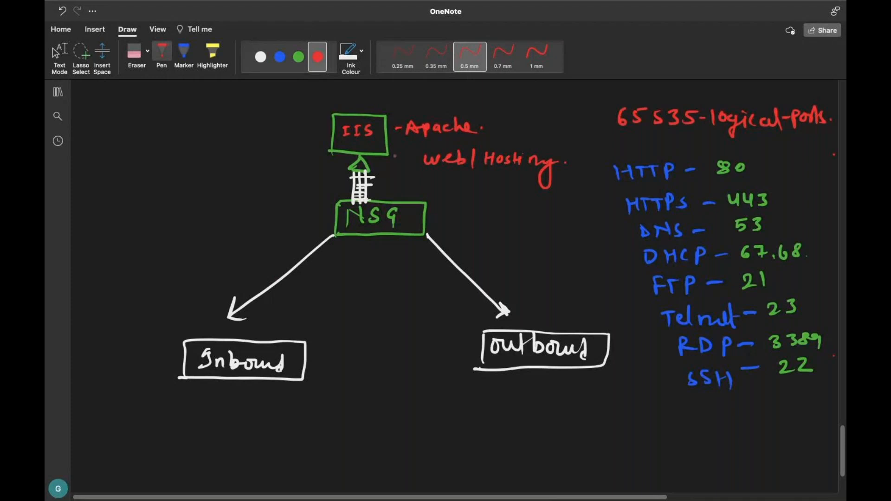
{"action": "left_click_drag", "start_coordinate": [757, 163], "coordinate": [773, 158]}
{"action": "left_click_drag", "start_coordinate": [780, 199], "coordinate": [797, 194]}
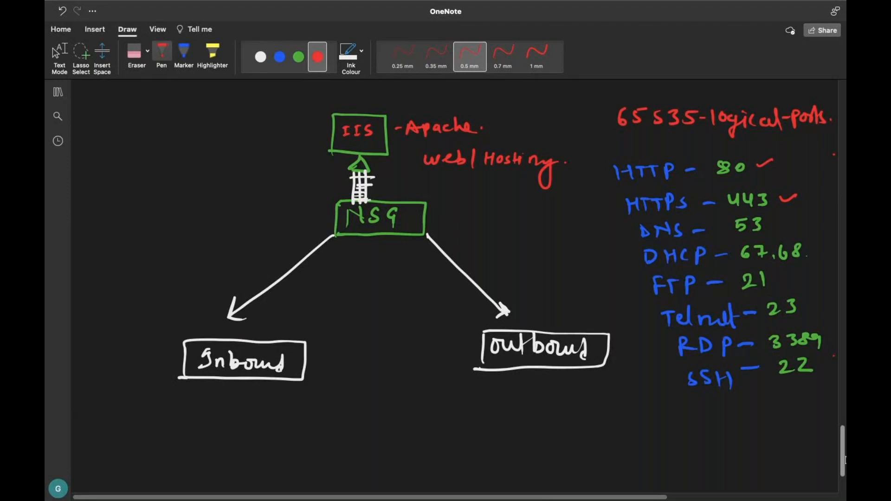
{"action": "scroll", "coordinate": [845, 460], "scroll_direction": "down", "scroll_amount": 1}
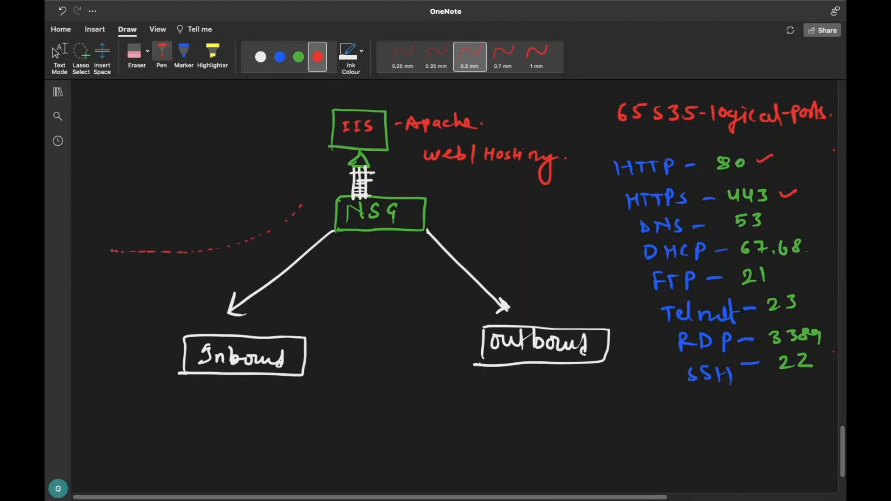
Add an arrowhead to the dashed line and draw five red client boxes below Inbound.
{"action": "left_click_drag", "start_coordinate": [126, 243], "coordinate": [123, 258]}
{"action": "mouse_move", "coordinate": [91, 447]}
{"action": "left_mouse_down"}
{"action": "mouse_move", "coordinate": [116, 426]}
{"action": "mouse_move", "coordinate": [88, 450]}
{"action": "left_mouse_up"}
{"action": "left_click_drag", "start_coordinate": [96, 457], "coordinate": [159, 452]}
{"action": "mouse_move", "coordinate": [229, 429]}
{"action": "left_mouse_down"}
{"action": "mouse_move", "coordinate": [231, 441]}
{"action": "mouse_move", "coordinate": [254, 447]}
{"action": "left_mouse_up"}
{"action": "mouse_move", "coordinate": [242, 448]}
{"action": "left_mouse_down"}
{"action": "mouse_move", "coordinate": [244, 459]}
{"action": "mouse_move", "coordinate": [290, 449]}
{"action": "left_mouse_up"}
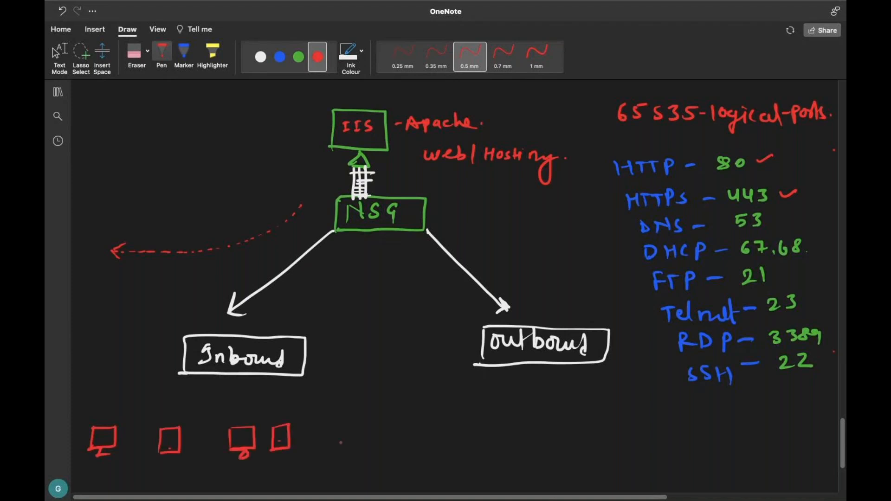
{"action": "left_click_drag", "start_coordinate": [332, 426], "coordinate": [333, 454]}
Draw red arrows from each of the five client boxes up into Inbound.
{"action": "mouse_move", "coordinate": [108, 423]}
{"action": "left_mouse_down"}
{"action": "mouse_move", "coordinate": [114, 399]}
{"action": "mouse_move", "coordinate": [177, 364]}
{"action": "left_mouse_up"}
{"action": "left_click_drag", "start_coordinate": [169, 425], "coordinate": [217, 382]}
{"action": "mouse_move", "coordinate": [249, 424]}
{"action": "left_mouse_down"}
{"action": "mouse_move", "coordinate": [250, 383]}
{"action": "mouse_move", "coordinate": [257, 392]}
{"action": "left_mouse_up"}
{"action": "mouse_move", "coordinate": [279, 423]}
{"action": "left_mouse_down"}
{"action": "mouse_move", "coordinate": [278, 382]}
{"action": "mouse_move", "coordinate": [289, 384]}
{"action": "left_mouse_up"}
{"action": "left_click_drag", "start_coordinate": [333, 424], "coordinate": [311, 384]}
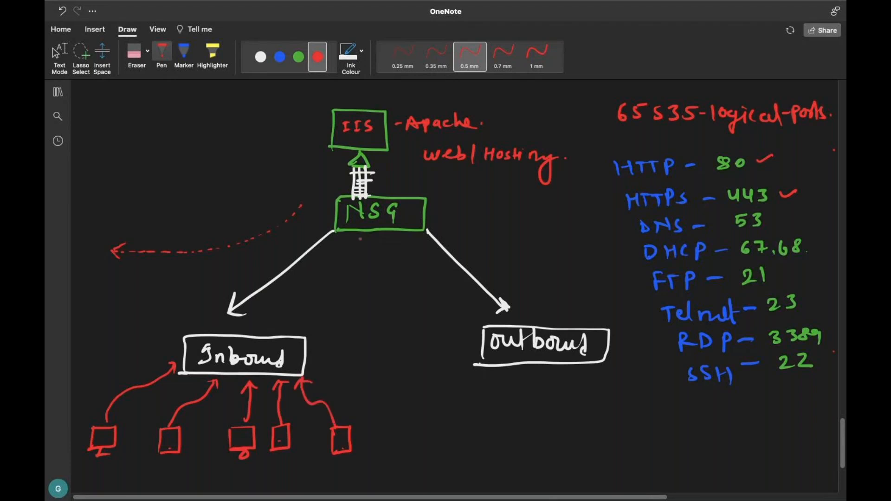
In green ink, write '80-Allow.' beside the Inbound box.
{"action": "left_click", "coordinate": [298, 56]}
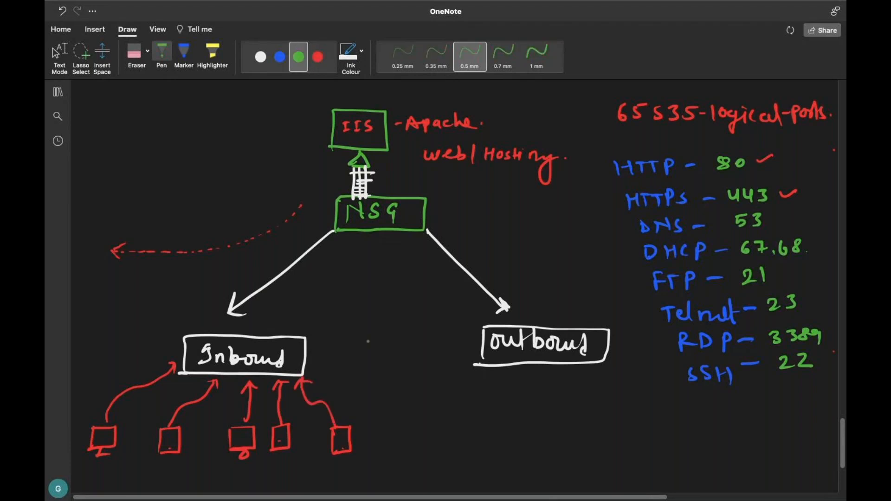
{"action": "left_click_drag", "start_coordinate": [324, 354], "coordinate": [322, 353]}
{"action": "left_click_drag", "start_coordinate": [338, 354], "coordinate": [337, 354]}
{"action": "left_click_drag", "start_coordinate": [345, 361], "coordinate": [352, 359]}
{"action": "left_click_drag", "start_coordinate": [355, 365], "coordinate": [367, 359]}
{"action": "left_click_drag", "start_coordinate": [376, 349], "coordinate": [377, 361]}
{"action": "left_click_drag", "start_coordinate": [382, 349], "coordinate": [383, 361]}
{"action": "left_click_drag", "start_coordinate": [385, 352], "coordinate": [400, 355]}
{"action": "left_click", "coordinate": [405, 356]}
Write '443-Allow.' above 80-Allow, then underline Apache and IIS.
{"action": "left_click_drag", "start_coordinate": [315, 327], "coordinate": [332, 338]}
{"action": "left_click_drag", "start_coordinate": [334, 328], "coordinate": [335, 338]}
{"action": "left_click_drag", "start_coordinate": [345, 333], "coordinate": [350, 332]}
{"action": "left_click_drag", "start_coordinate": [355, 338], "coordinate": [367, 328]}
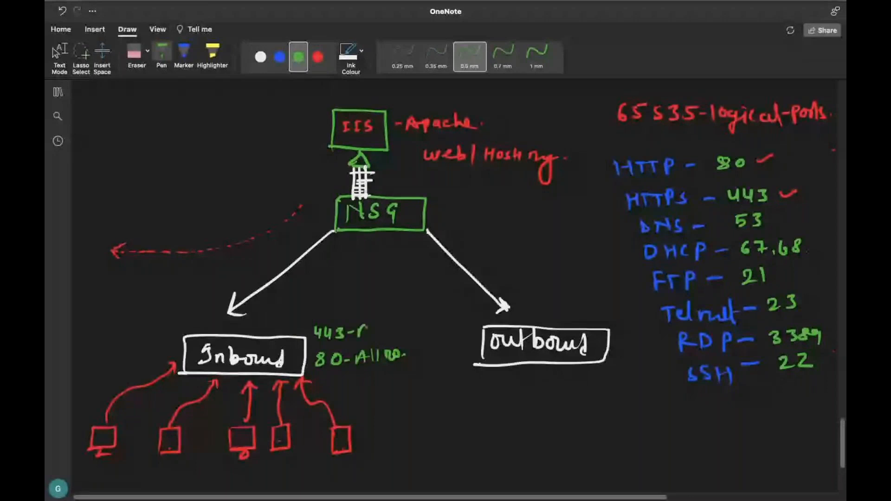
{"action": "left_click_drag", "start_coordinate": [367, 328], "coordinate": [375, 337]}
{"action": "left_click_drag", "start_coordinate": [380, 325], "coordinate": [381, 336]}
{"action": "left_click_drag", "start_coordinate": [387, 325], "coordinate": [387, 335]}
{"action": "left_click_drag", "start_coordinate": [390, 331], "coordinate": [408, 328]}
{"action": "left_click", "coordinate": [413, 327]}
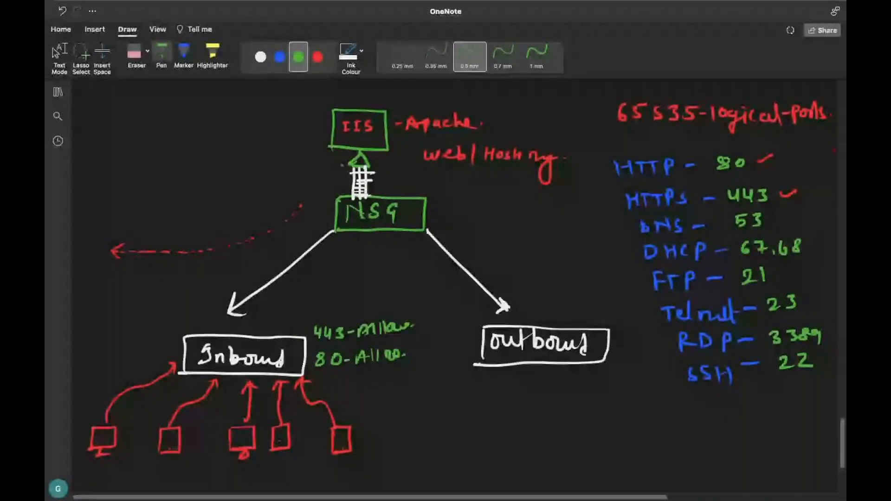
{"action": "left_click_drag", "start_coordinate": [416, 136], "coordinate": [442, 135]}
{"action": "left_click_drag", "start_coordinate": [355, 135], "coordinate": [374, 134]}
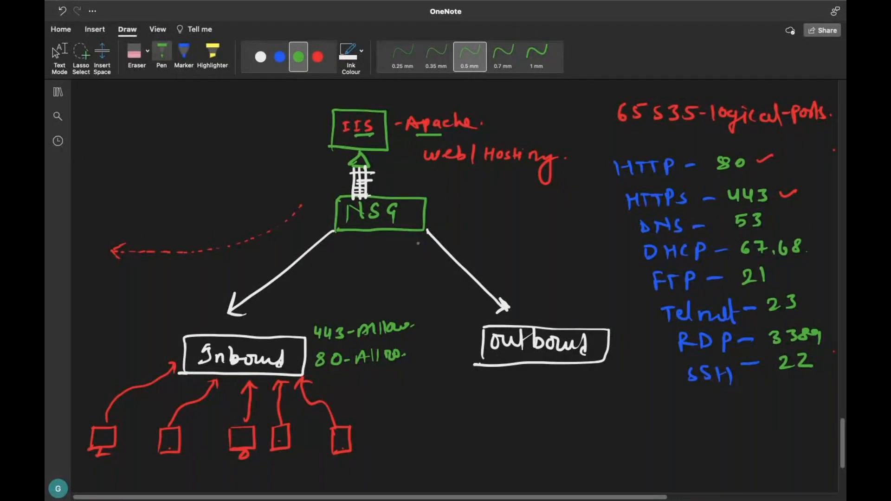
Start a green note at the upper left reading 'Allow to outsider'.
{"action": "left_click_drag", "start_coordinate": [95, 197], "coordinate": [111, 191]}
{"action": "mouse_move", "coordinate": [114, 178]}
{"action": "left_mouse_down"}
{"action": "mouse_move", "coordinate": [112, 188]}
{"action": "mouse_move", "coordinate": [139, 171]}
{"action": "left_mouse_up"}
{"action": "left_click_drag", "start_coordinate": [148, 165], "coordinate": [148, 181]}
{"action": "left_click_drag", "start_coordinate": [144, 172], "coordinate": [154, 170]}
{"action": "left_click_drag", "start_coordinate": [158, 168], "coordinate": [194, 162]}
{"action": "left_click_drag", "start_coordinate": [197, 147], "coordinate": [198, 164]}
{"action": "left_click_drag", "start_coordinate": [190, 157], "coordinate": [206, 157]}
{"action": "mouse_move", "coordinate": [219, 142]}
{"action": "left_mouse_down"}
{"action": "mouse_move", "coordinate": [218, 154]}
{"action": "mouse_move", "coordinate": [234, 131]}
{"action": "left_mouse_up"}
{"action": "left_click_drag", "start_coordinate": [236, 145], "coordinate": [254, 135]}
{"action": "mouse_move", "coordinate": [93, 212]}
{"action": "left_mouse_down"}
{"action": "mouse_move", "coordinate": [93, 227]}
{"action": "mouse_move", "coordinate": [109, 217]}
{"action": "left_mouse_up"}
Continue the note with 'people to access your' on the second line.
{"action": "left_click_drag", "start_coordinate": [112, 210], "coordinate": [133, 205]}
{"action": "left_click_drag", "start_coordinate": [140, 204], "coordinate": [163, 202]}
{"action": "left_click_drag", "start_coordinate": [159, 194], "coordinate": [171, 191]}
{"action": "left_click_drag", "start_coordinate": [179, 191], "coordinate": [172, 197]}
{"action": "left_click_drag", "start_coordinate": [206, 188], "coordinate": [213, 175]}
{"action": "left_click_drag", "start_coordinate": [211, 182], "coordinate": [223, 177]}
{"action": "mouse_move", "coordinate": [232, 173]}
{"action": "left_mouse_down"}
{"action": "mouse_move", "coordinate": [228, 179]}
{"action": "mouse_move", "coordinate": [235, 171]}
{"action": "left_mouse_up"}
{"action": "left_click_drag", "start_coordinate": [235, 172], "coordinate": [266, 166]}
{"action": "left_click_drag", "start_coordinate": [270, 149], "coordinate": [284, 154]}
{"action": "left_click_drag", "start_coordinate": [286, 147], "coordinate": [295, 147]}
{"action": "left_click_drag", "start_coordinate": [297, 145], "coordinate": [307, 139]}
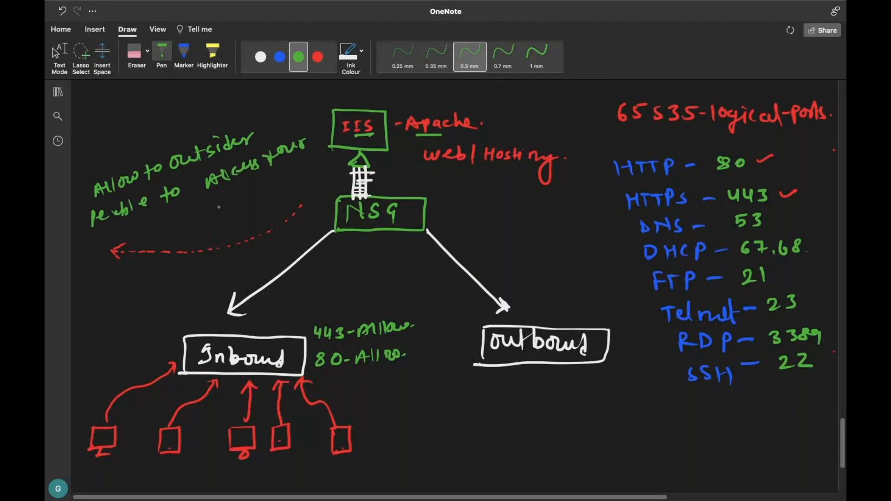
Finish the note with 'vm-services.' above the dashed arrow, then switch to white ink.
{"action": "left_click_drag", "start_coordinate": [136, 236], "coordinate": [149, 231]}
{"action": "left_click", "coordinate": [161, 236]}
{"action": "left_click_drag", "start_coordinate": [153, 240], "coordinate": [171, 228]}
{"action": "left_click_drag", "start_coordinate": [178, 231], "coordinate": [186, 229]}
{"action": "mouse_move", "coordinate": [199, 220]}
{"action": "left_mouse_down"}
{"action": "mouse_move", "coordinate": [192, 231]}
{"action": "mouse_move", "coordinate": [228, 215]}
{"action": "left_mouse_up"}
{"action": "left_click_drag", "start_coordinate": [229, 219], "coordinate": [248, 207]}
{"action": "left_click_drag", "start_coordinate": [255, 204], "coordinate": [271, 192]}
{"action": "left_click", "coordinate": [275, 202]}
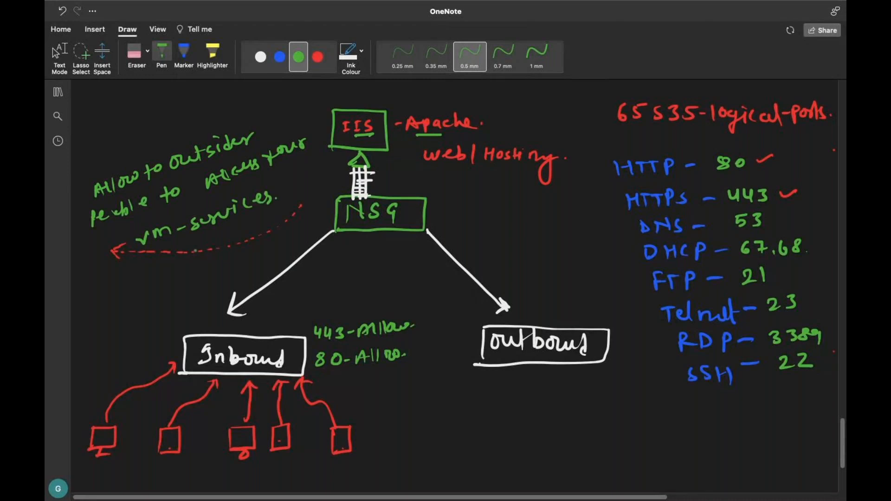
{"action": "left_click", "coordinate": [261, 56]}
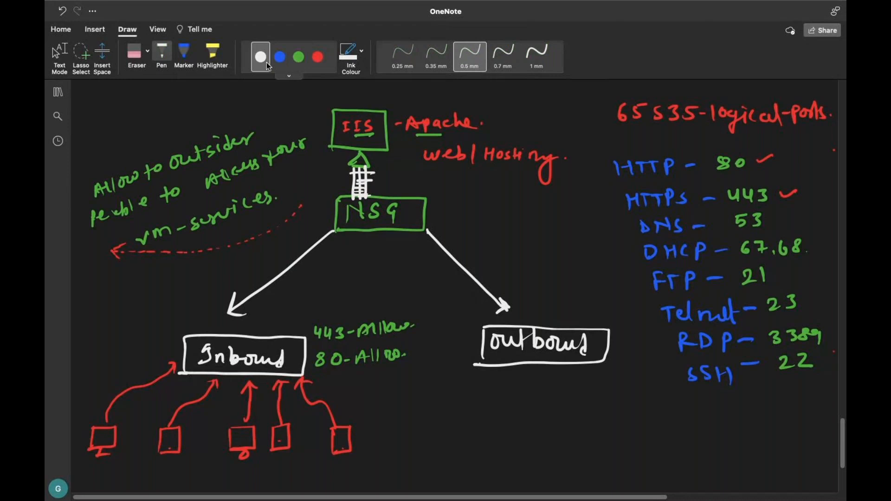
In red ink, draw a box below Outbound labelled google.com with an arrow up into Outbound.
{"action": "left_click", "coordinate": [318, 57]}
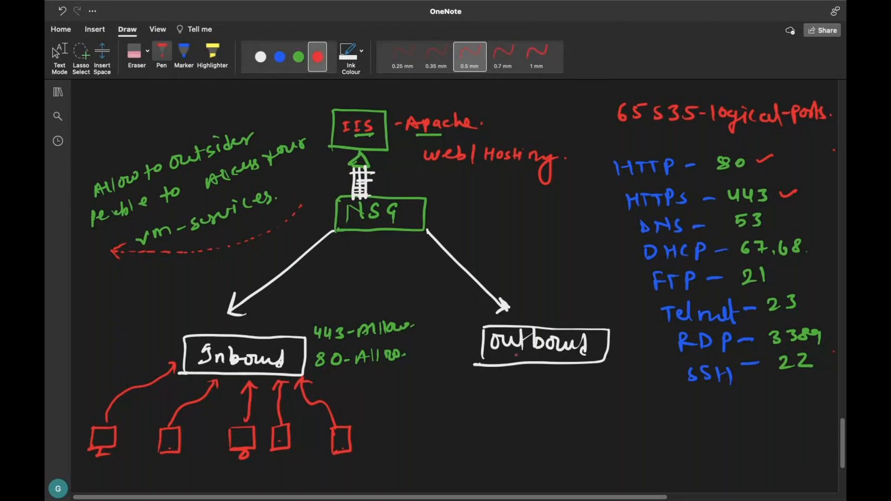
{"action": "left_click_drag", "start_coordinate": [599, 441], "coordinate": [578, 432]}
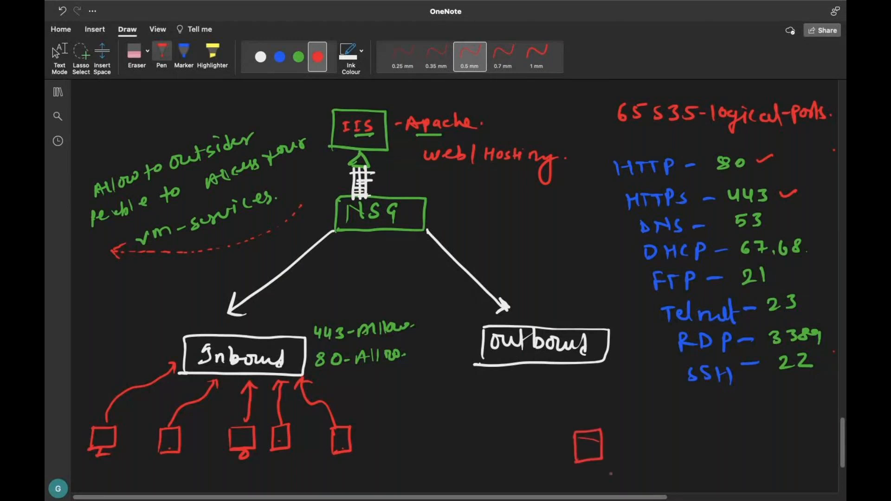
{"action": "left_click_drag", "start_coordinate": [611, 474], "coordinate": [748, 465]}
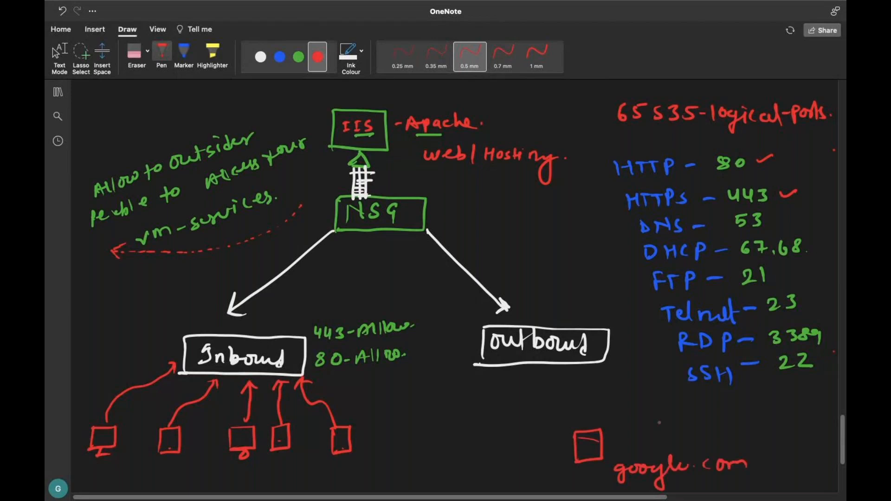
{"action": "mouse_move", "coordinate": [574, 446]}
{"action": "left_mouse_down"}
{"action": "mouse_move", "coordinate": [549, 447]}
{"action": "mouse_move", "coordinate": [563, 374]}
{"action": "left_mouse_up"}
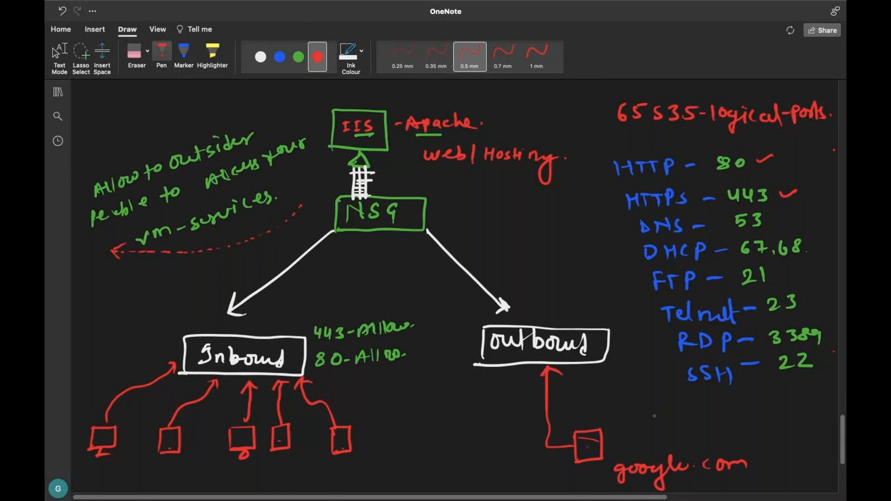
{"action": "left_click", "coordinate": [261, 57]}
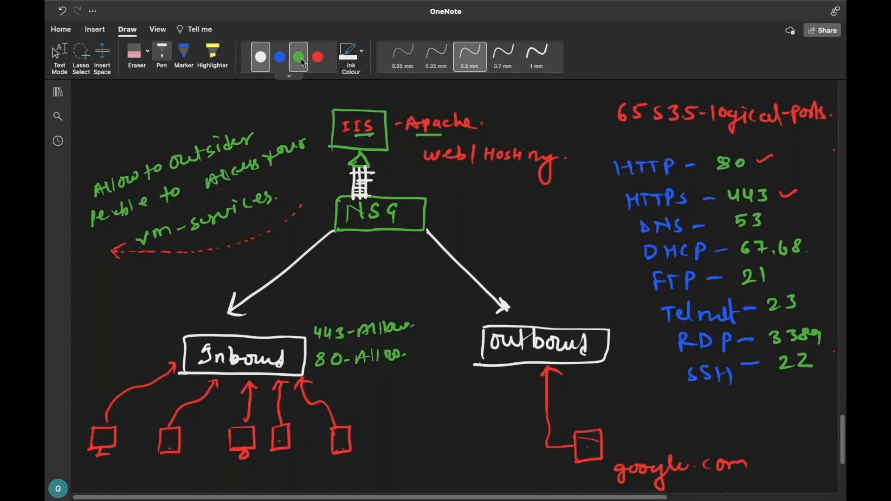
In blue ink, write ports 80 and 443 by the outbound arrow, braced with an arrow to underlined 'Deny.'.
{"action": "left_click", "coordinate": [279, 56]}
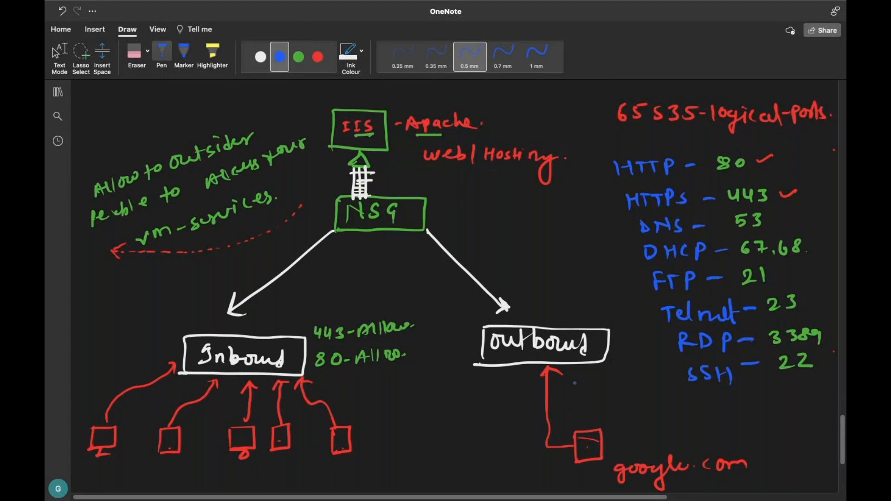
{"action": "left_click_drag", "start_coordinate": [575, 381], "coordinate": [574, 381]}
{"action": "left_click_drag", "start_coordinate": [588, 380], "coordinate": [587, 381]}
{"action": "left_click_drag", "start_coordinate": [577, 405], "coordinate": [596, 414]}
{"action": "left_click_drag", "start_coordinate": [598, 404], "coordinate": [600, 415]}
{"action": "left_click", "coordinate": [631, 405]}
{"action": "mouse_move", "coordinate": [614, 380]}
{"action": "left_mouse_down"}
{"action": "mouse_move", "coordinate": [612, 417]}
{"action": "mouse_move", "coordinate": [645, 407]}
{"action": "left_mouse_up"}
{"action": "left_click_drag", "start_coordinate": [639, 402], "coordinate": [641, 412]}
{"action": "mouse_move", "coordinate": [649, 404]}
{"action": "left_mouse_down"}
{"action": "mouse_move", "coordinate": [671, 408]}
{"action": "mouse_move", "coordinate": [644, 431]}
{"action": "left_mouse_up"}
{"action": "left_click", "coordinate": [708, 412]}
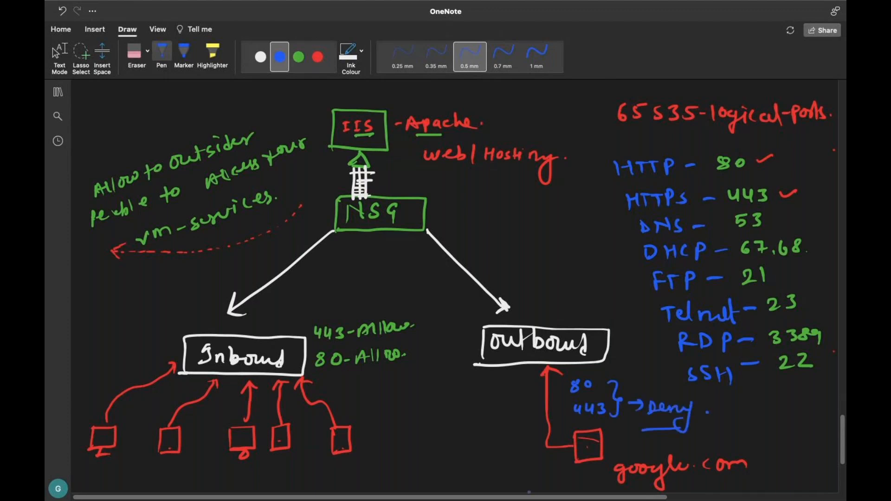
{"action": "left_click_drag", "start_coordinate": [652, 396], "coordinate": [682, 393]}
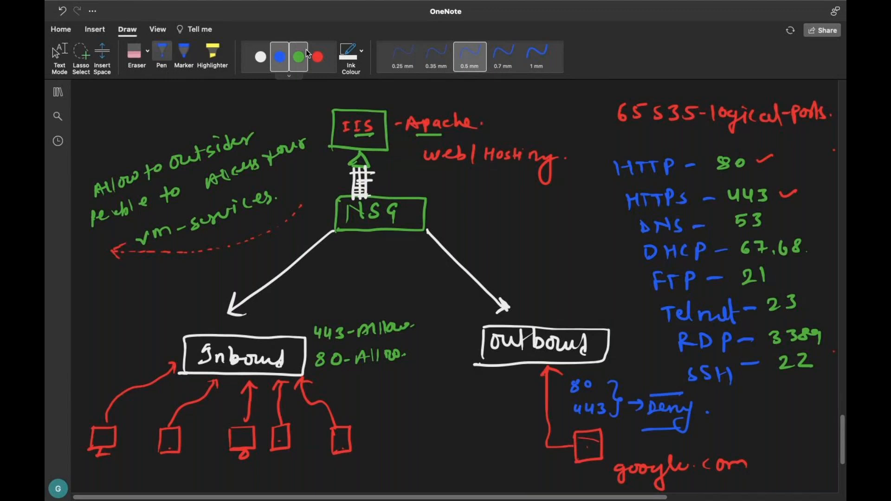
In red ink, bracket 80 and 443 and tick the IIS box.
{"action": "left_click", "coordinate": [317, 56]}
{"action": "left_click_drag", "start_coordinate": [567, 380], "coordinate": [569, 416]}
{"action": "left_click_drag", "start_coordinate": [372, 99], "coordinate": [397, 87]}
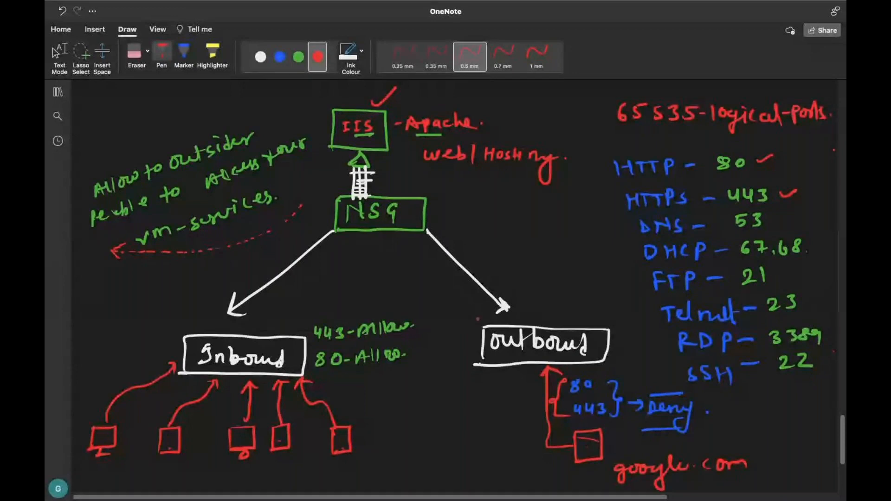
{"action": "key", "text": "ctrl+Left"}
{"action": "key", "text": "ctrl+Right"}
Scroll through the NSG diagram, then switch over to the Azure portal session.
{"action": "scroll", "coordinate": [478, 319], "scroll_direction": "up", "scroll_amount": 1}
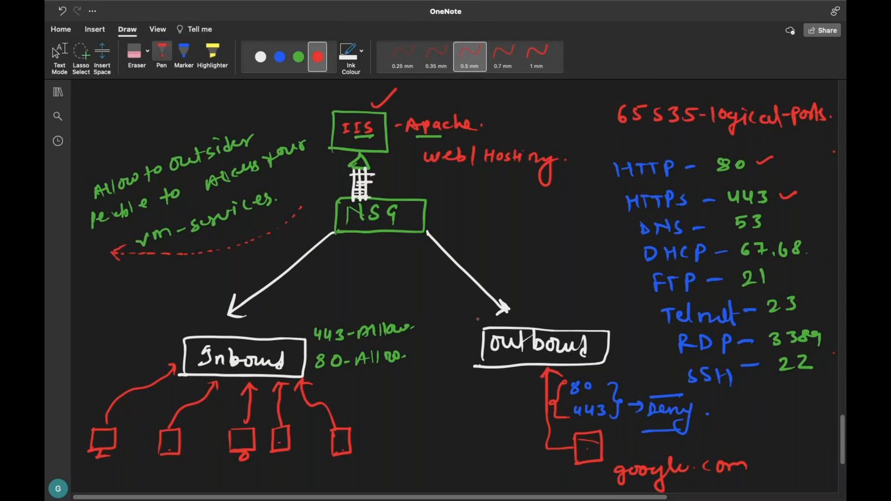
{"action": "scroll", "coordinate": [478, 318], "scroll_direction": "down", "scroll_amount": 1}
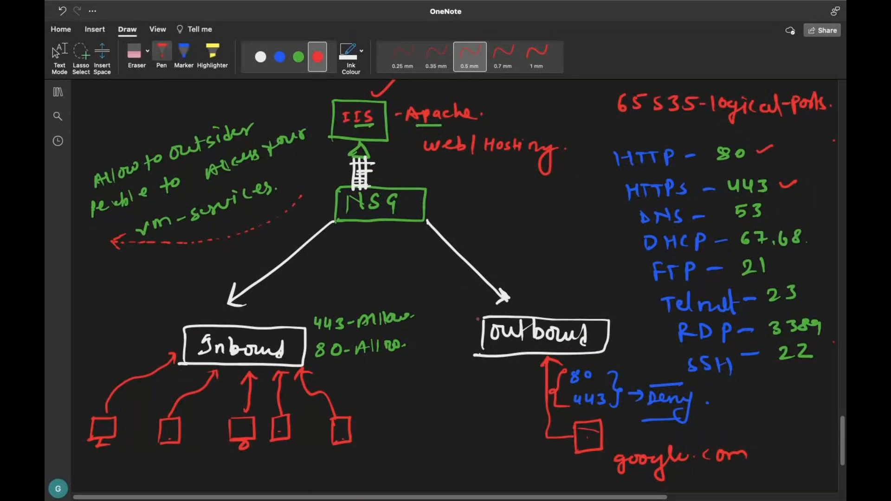
{"action": "scroll", "coordinate": [478, 318], "scroll_direction": "down", "scroll_amount": 1}
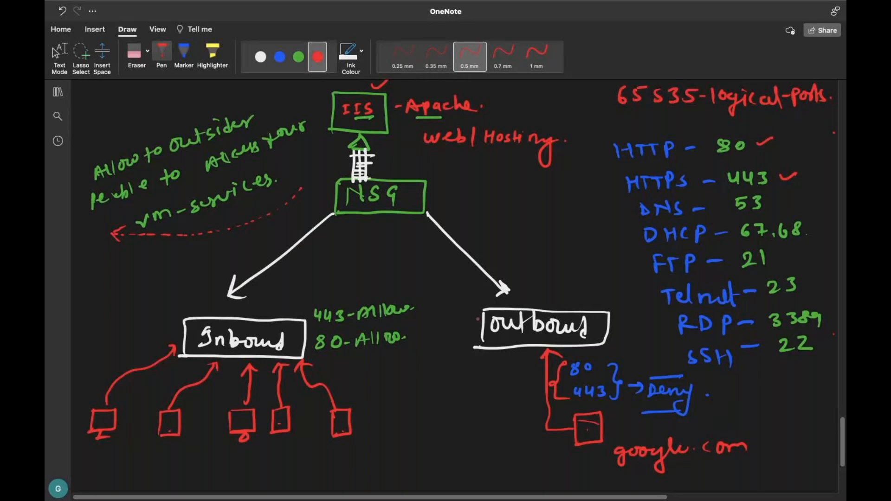
{"action": "scroll", "coordinate": [478, 319], "scroll_direction": "up", "scroll_amount": 1}
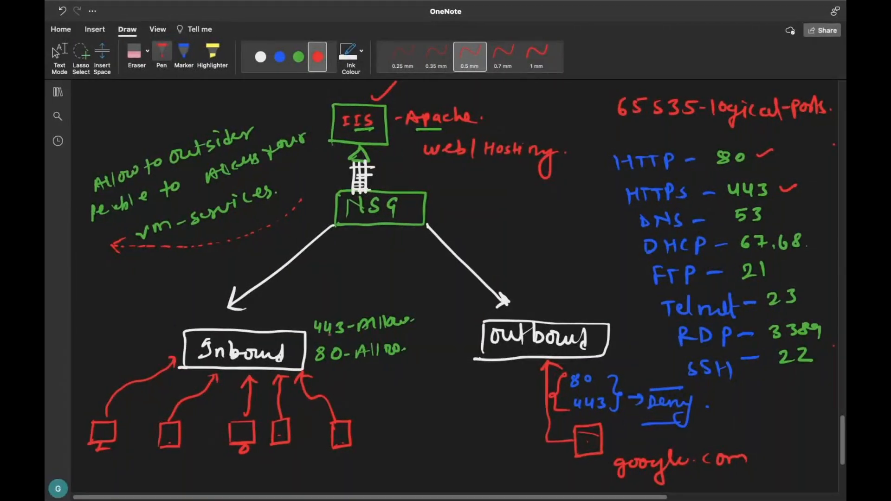
{"action": "key", "text": "ctrl+Left"}
{"action": "key", "text": "ctrl+Left"}
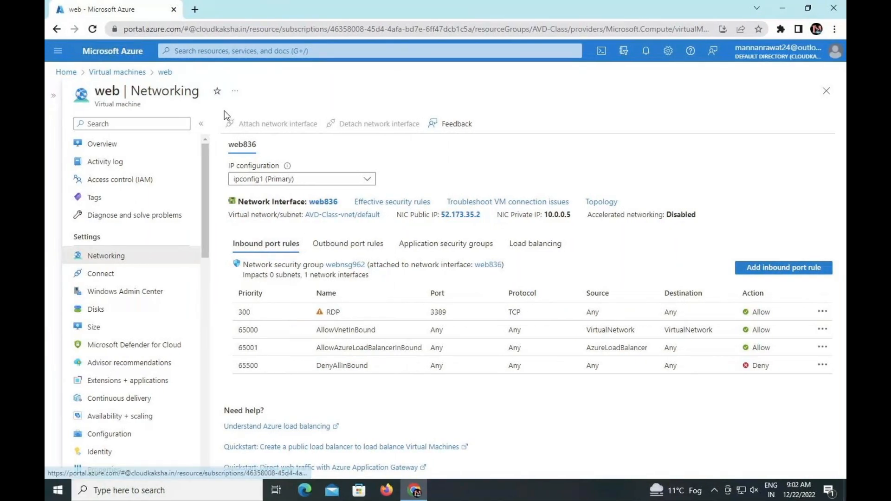
From the web VM's overview, choose Connect > RDP and download the RDP file.
{"action": "left_click", "coordinate": [173, 74]}
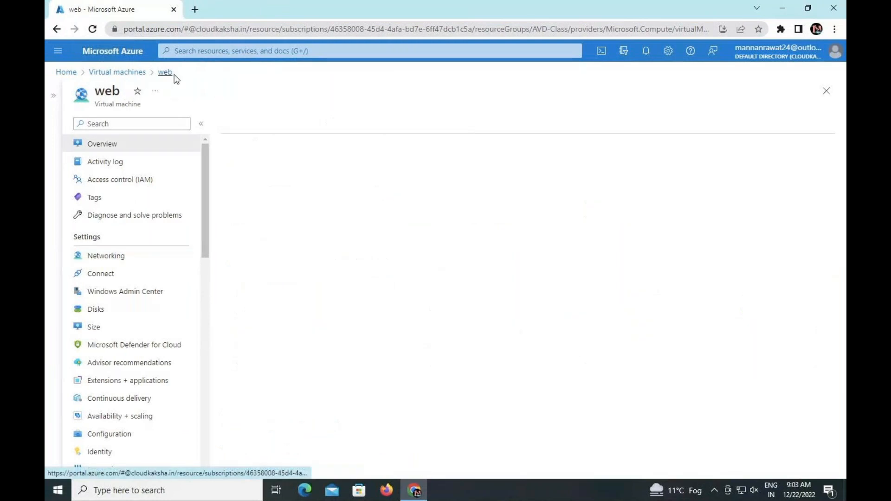
{"action": "left_click", "coordinate": [268, 124]}
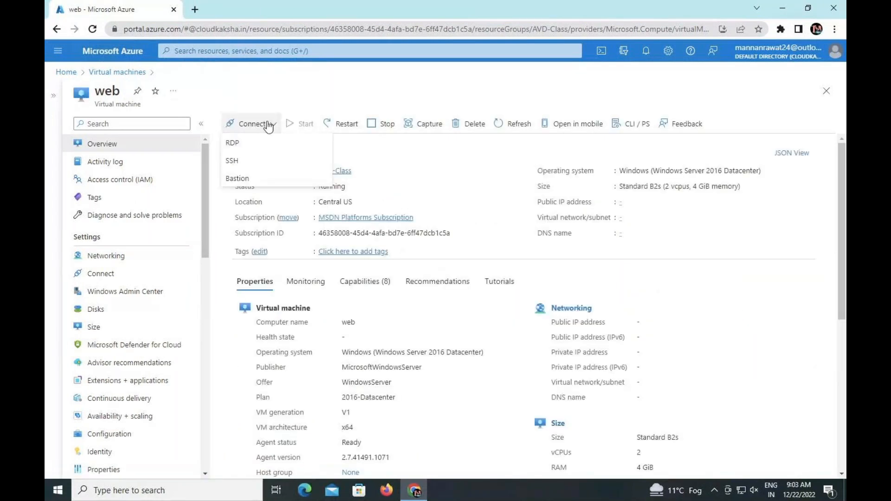
{"action": "left_click", "coordinate": [251, 143]}
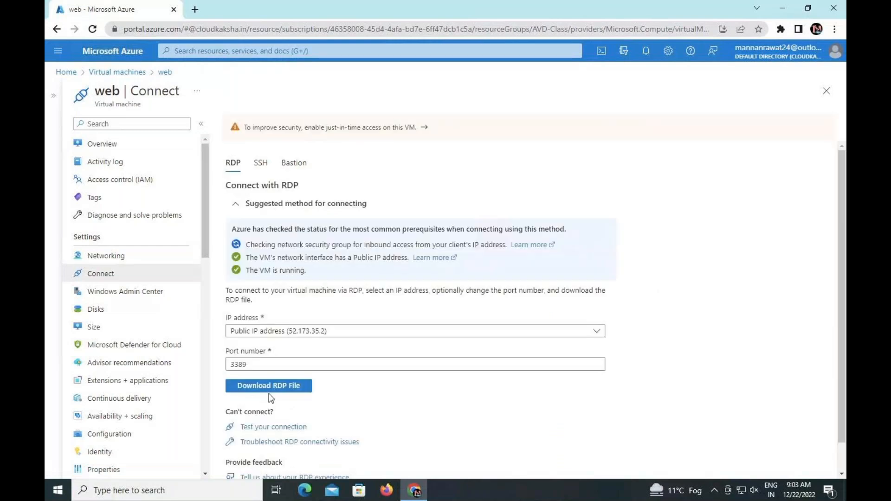
{"action": "left_click", "coordinate": [269, 386]}
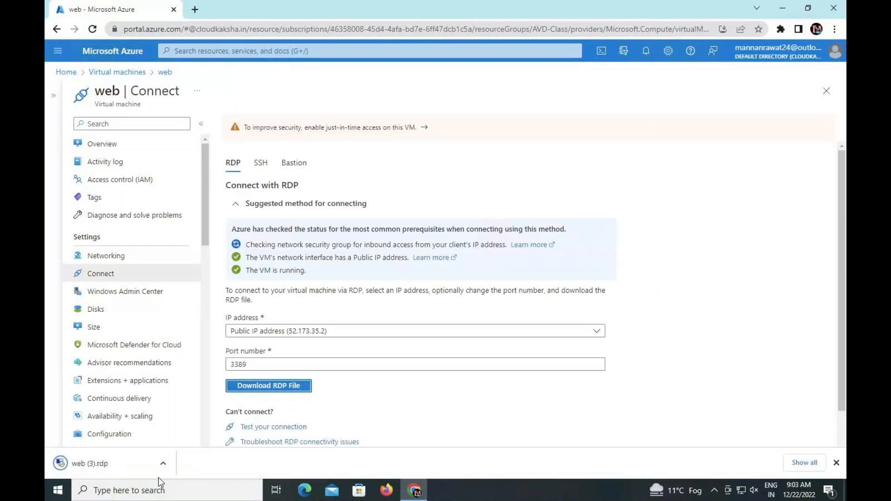
Open the downloaded RDP file, accept the publisher warning, and enter the VM's username and password.
{"action": "left_click", "coordinate": [158, 476]}
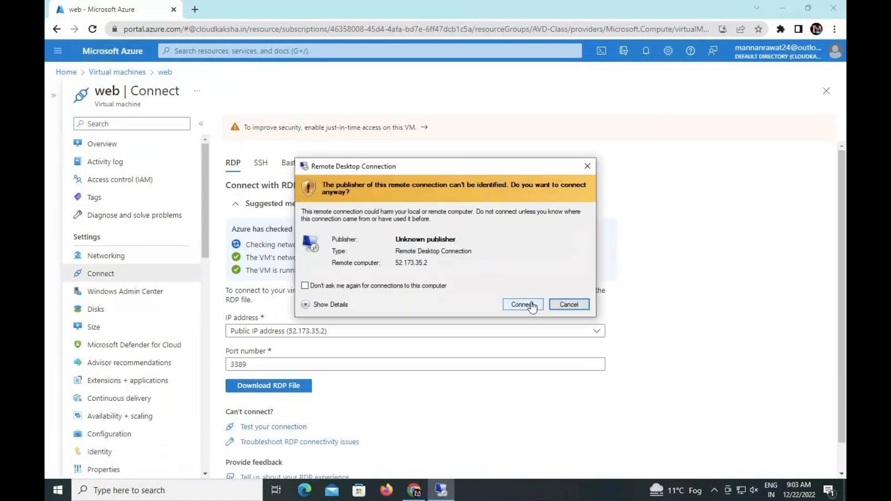
{"action": "left_click", "coordinate": [523, 304]}
{"action": "type", "text": "w"}
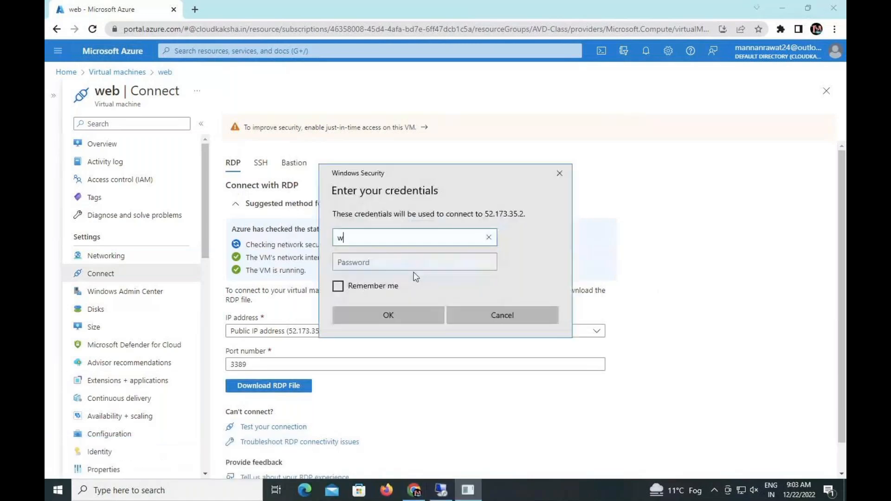
{"action": "type", "text": "eb"}
{"action": "key", "text": "Tab"}
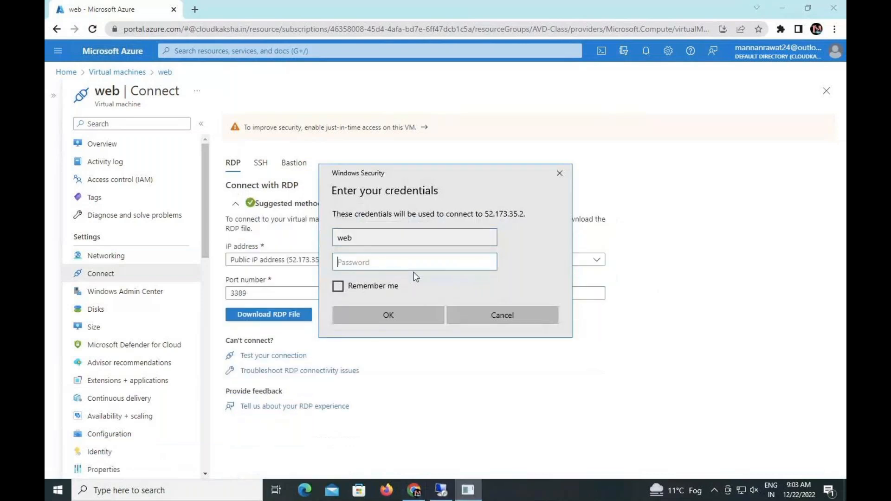
{"action": "key", "text": "ctrl+v"}
{"action": "key", "text": "Return"}
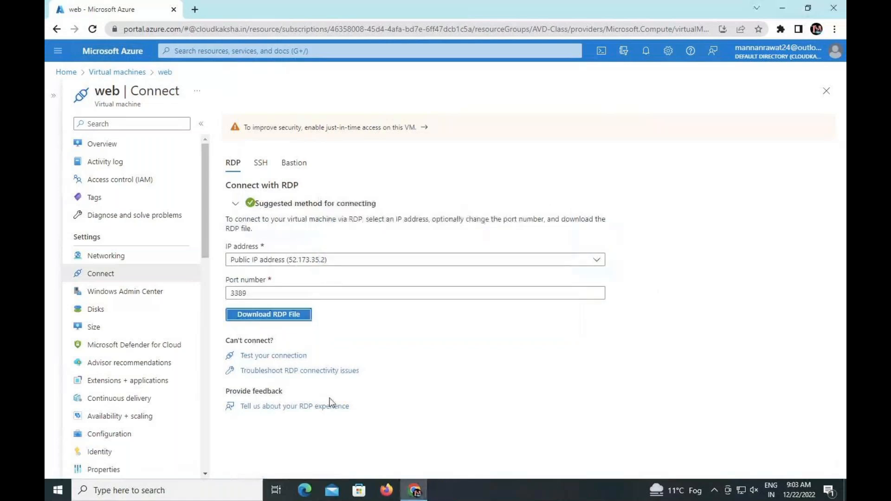
{"action": "left_click", "coordinate": [834, 30]}
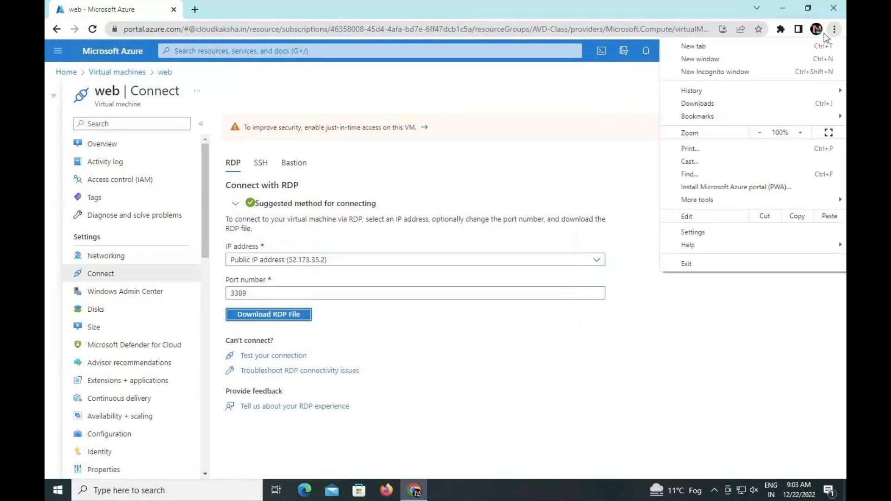
Locate the downloaded web (3) RDP file in its folder and launch it.
{"action": "left_click", "coordinate": [698, 104]}
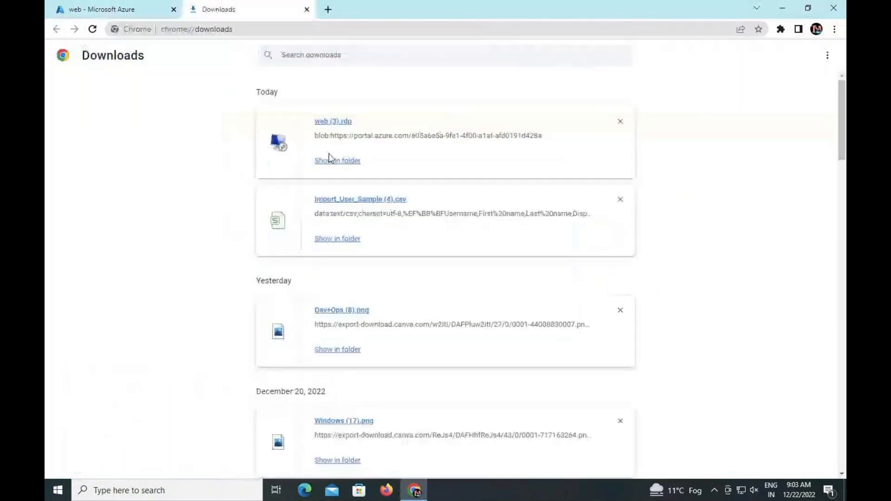
{"action": "left_click", "coordinate": [329, 155]}
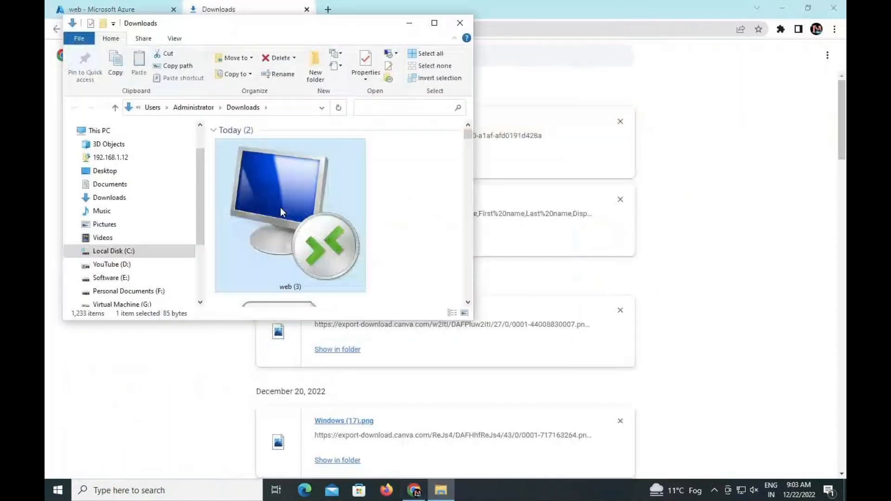
{"action": "double_click", "coordinate": [281, 213]}
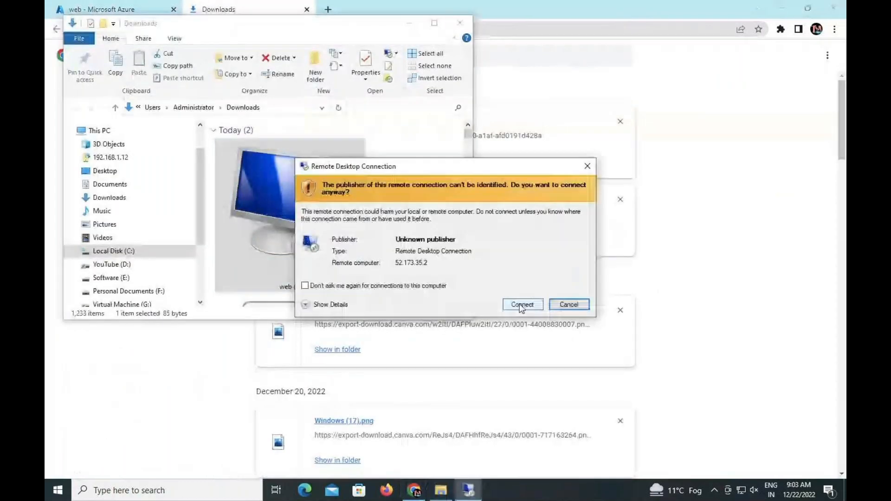
Connect to the VM with its username and password, accept the certificate, and minimise the Downloads window.
{"action": "left_click", "coordinate": [522, 305]}
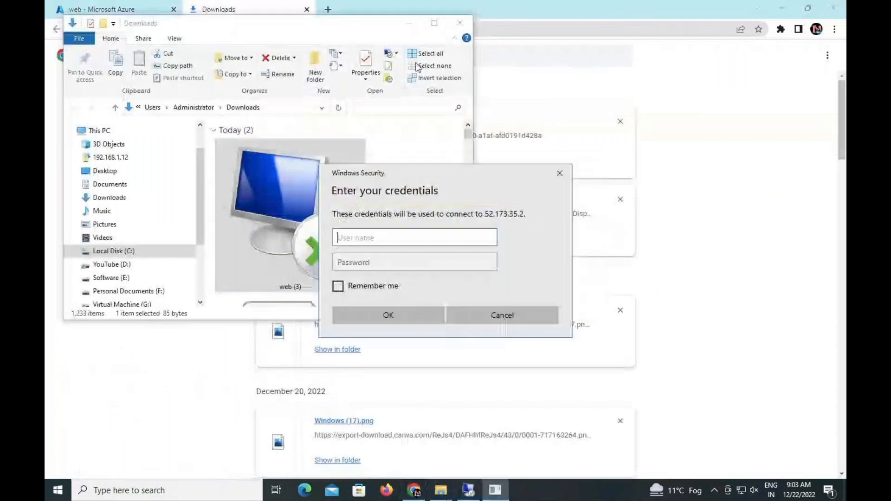
{"action": "type", "text": "web"}
{"action": "key", "text": "Tab"}
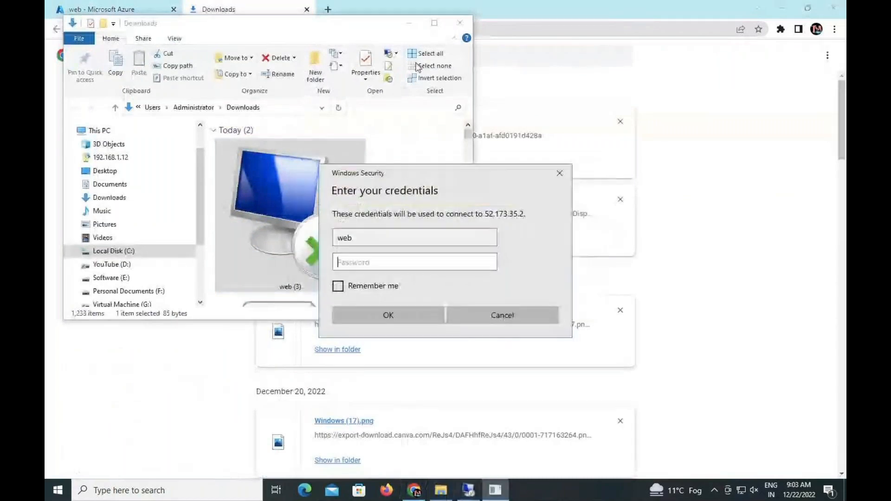
{"action": "type", "text": "****"}
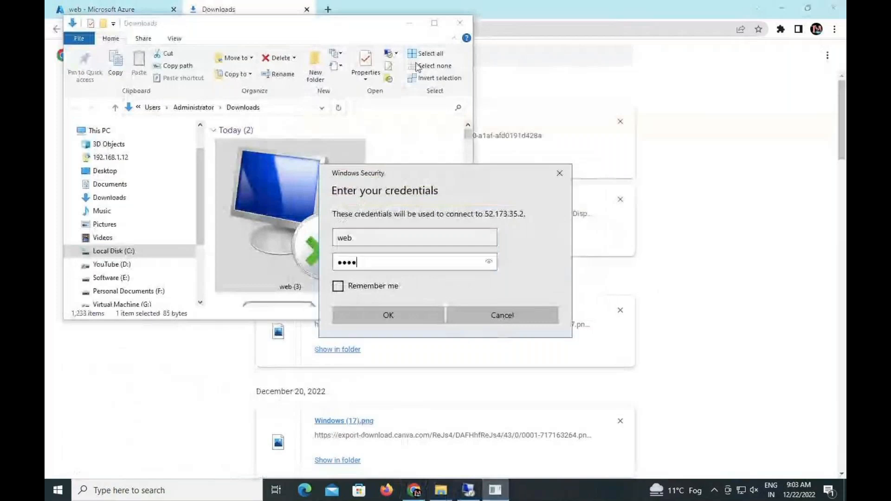
{"action": "type", "text": "********"}
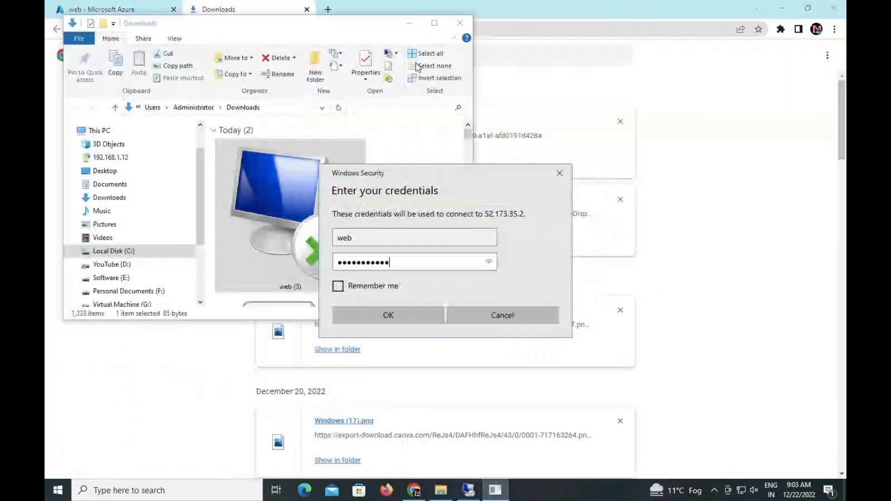
{"action": "key", "text": "Return"}
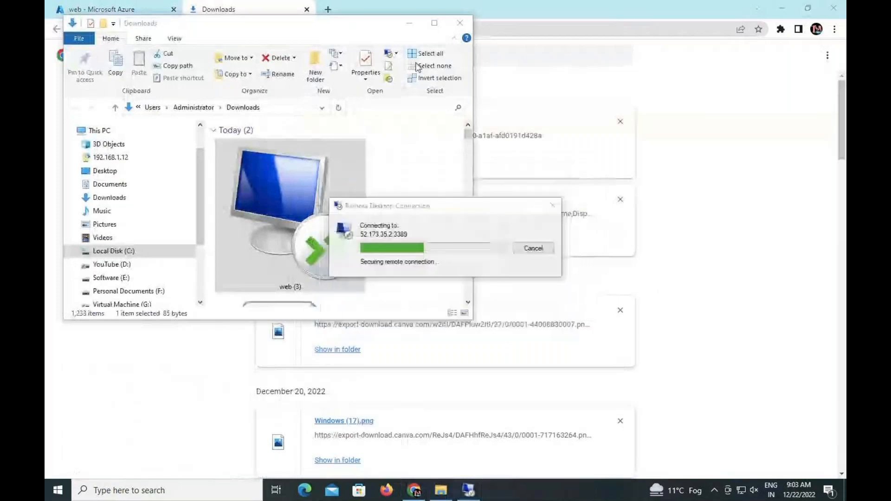
{"action": "left_click", "coordinate": [478, 340]}
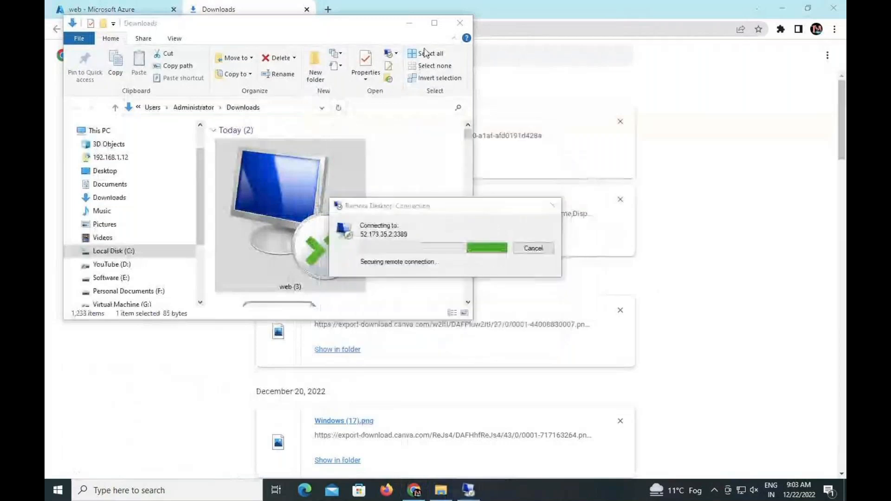
{"action": "left_click", "coordinate": [409, 23]}
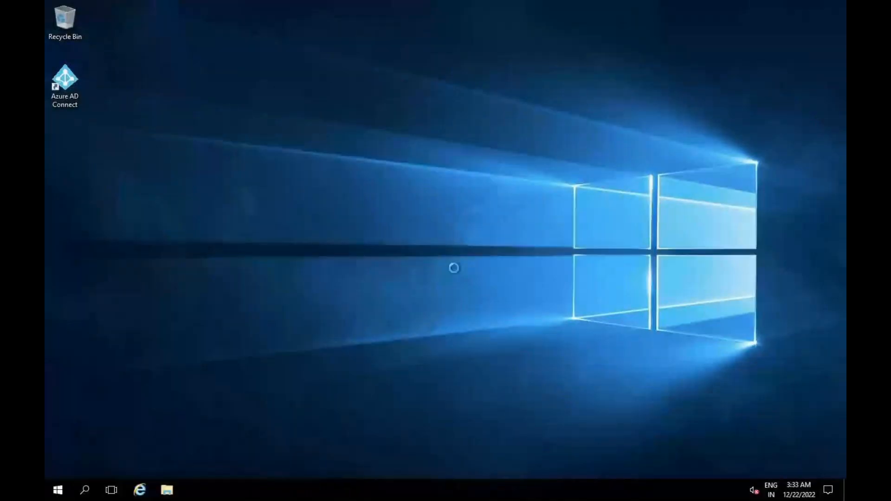
Refresh the remote server's desktop twice.
{"action": "right_click", "coordinate": [427, 249]}
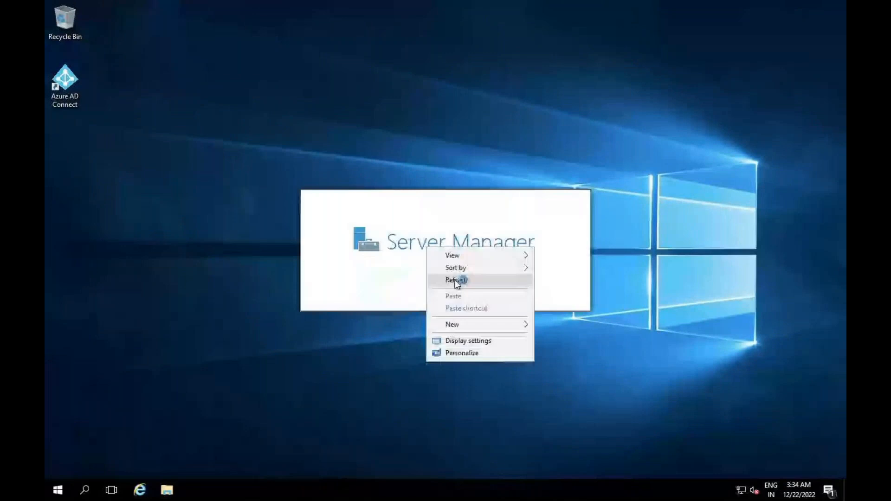
{"action": "left_click", "coordinate": [455, 281]}
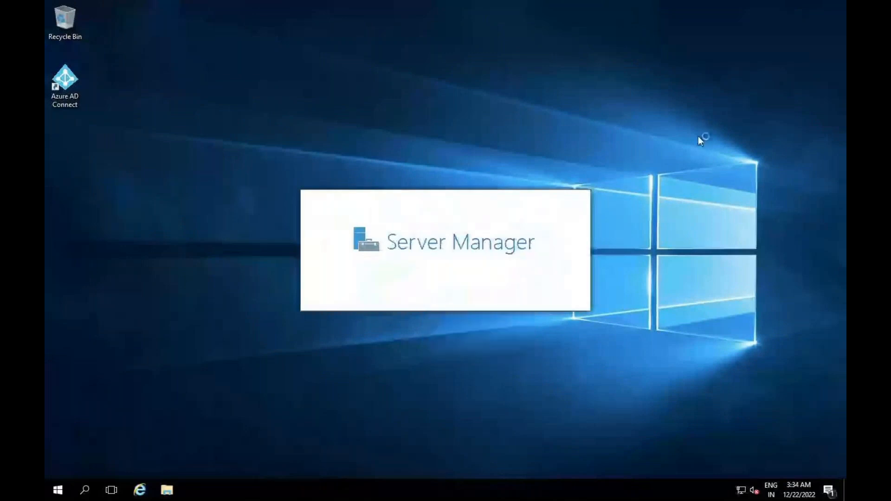
{"action": "right_click", "coordinate": [699, 137]}
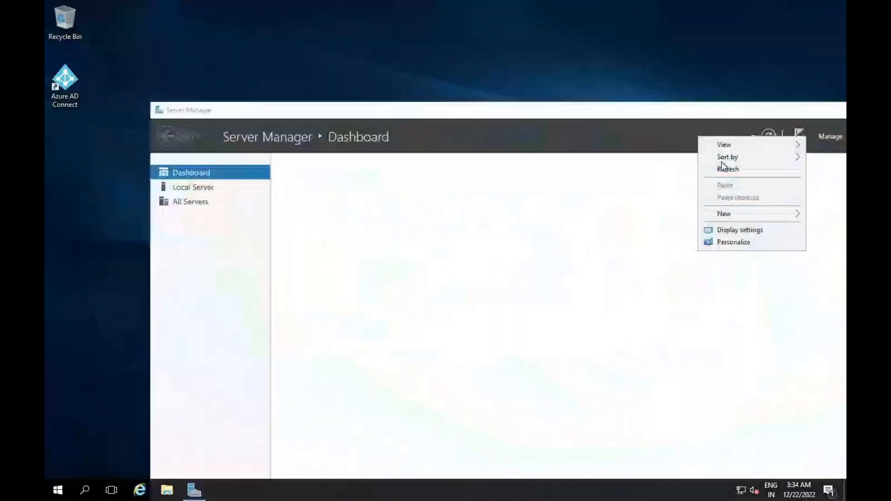
{"action": "left_click", "coordinate": [722, 168]}
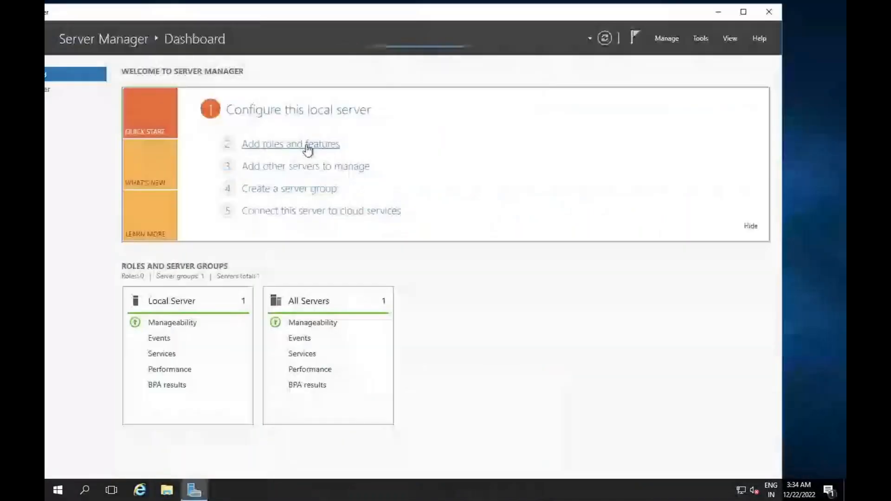
In Add Roles and Features, select Web Server (IIS) with its management tools and reach Confirmation.
{"action": "left_click", "coordinate": [307, 144]}
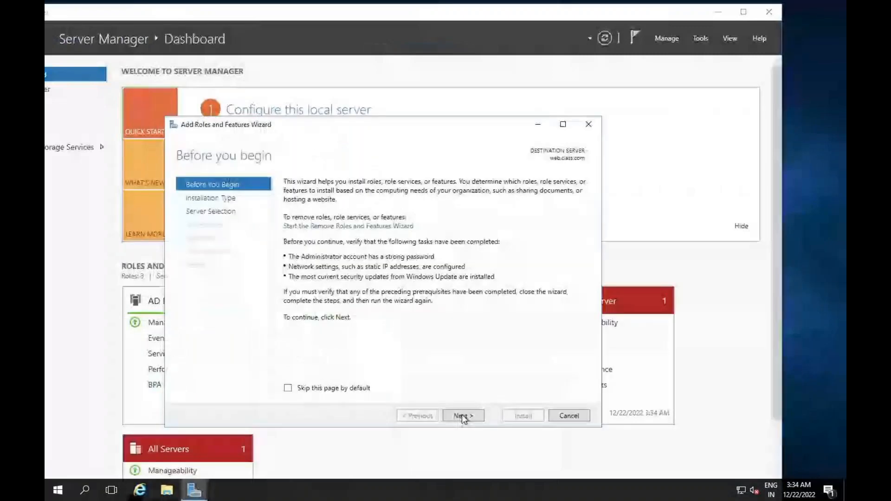
{"action": "double_click", "coordinate": [463, 417]}
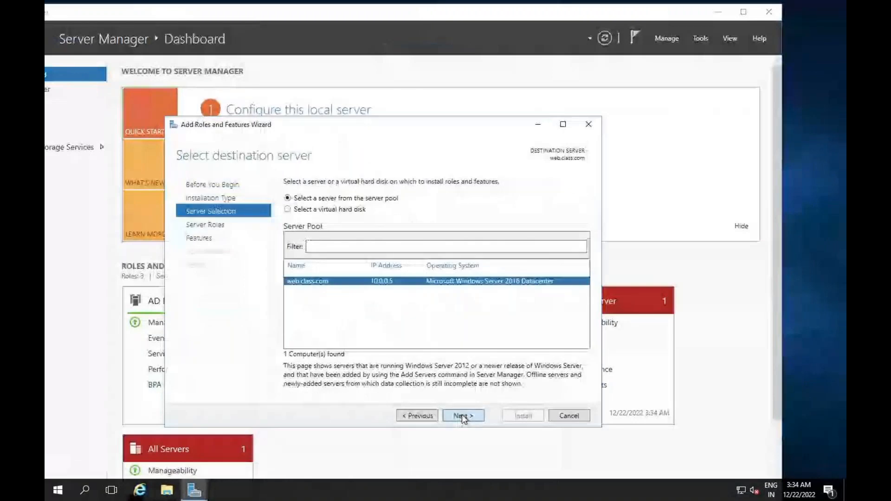
{"action": "left_click", "coordinate": [463, 416]}
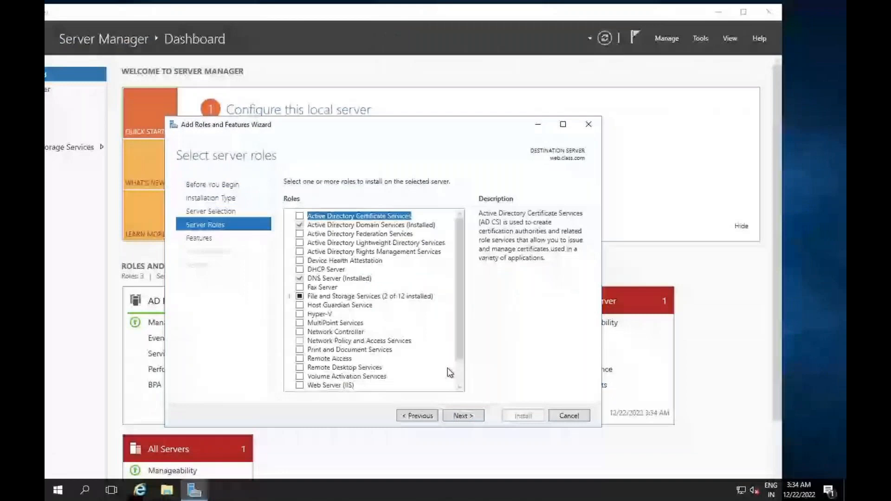
{"action": "scroll", "coordinate": [450, 373], "scroll_direction": "down", "scroll_amount": 1}
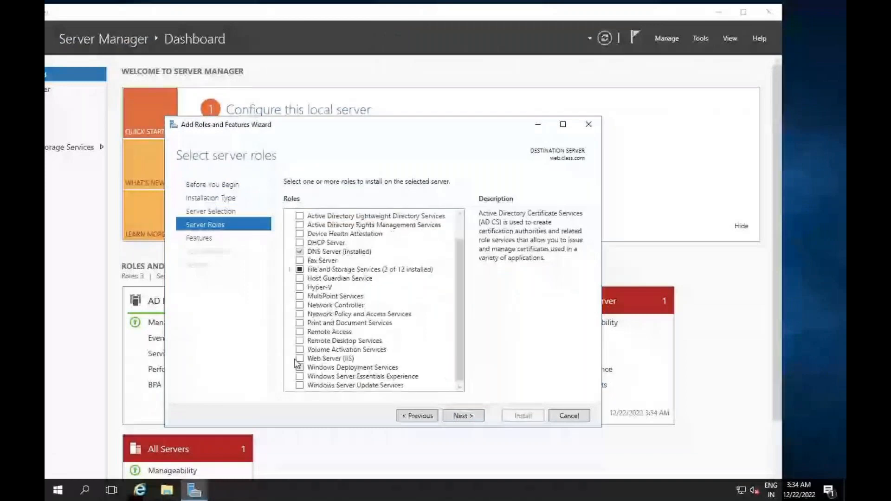
{"action": "left_click", "coordinate": [298, 359]}
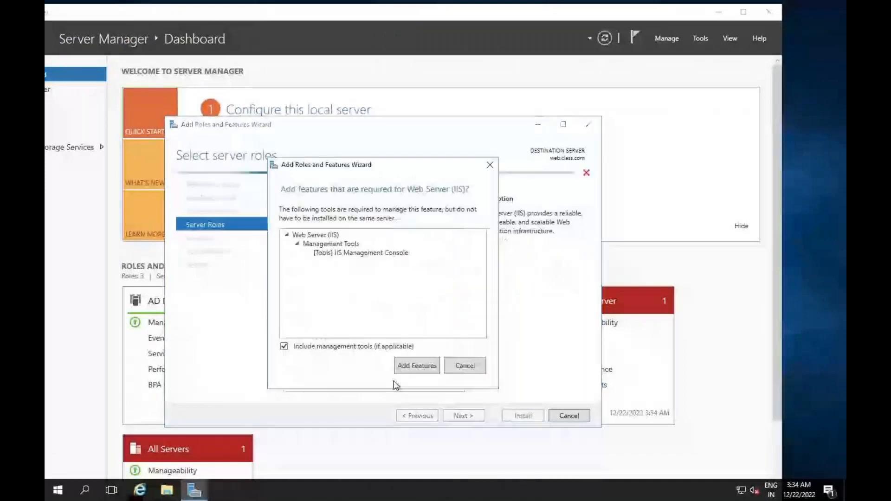
{"action": "left_click", "coordinate": [407, 367]}
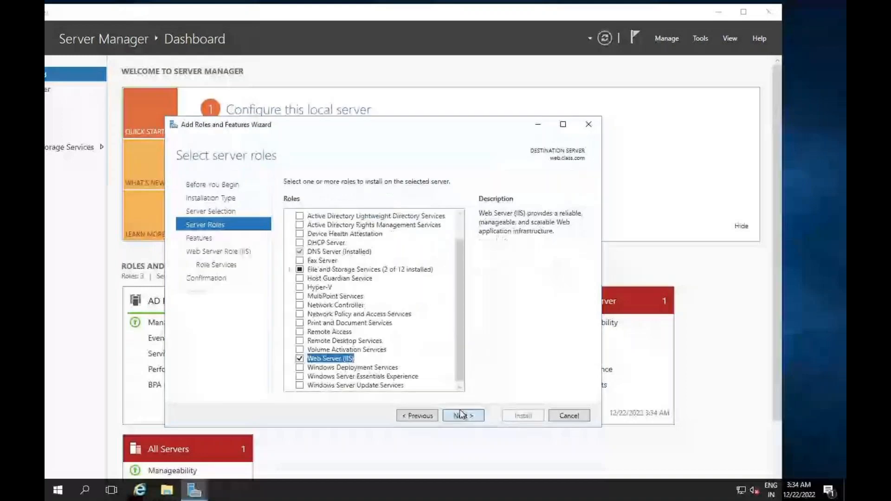
{"action": "left_click", "coordinate": [462, 416]}
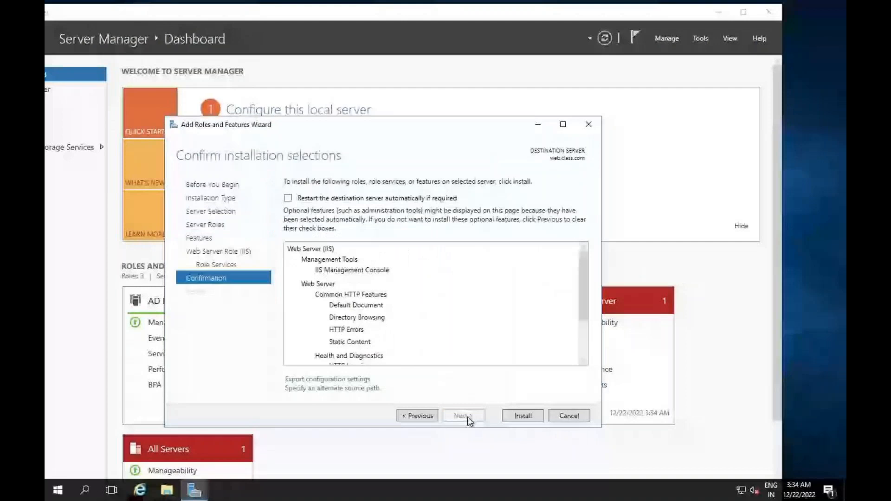
Start the Web Server (IIS) installation from the confirmation page.
{"action": "left_click", "coordinate": [523, 416]}
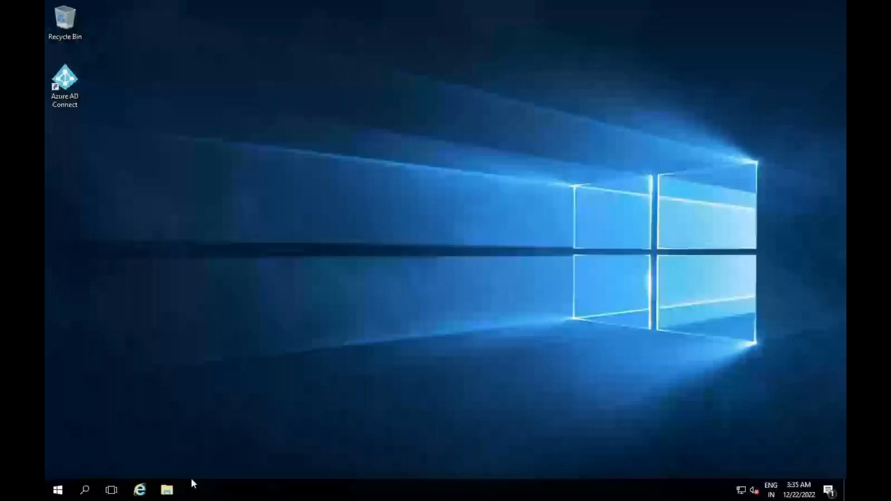
Open iisstart.htm from C:\inetpub\wwwroot in Notepad.
{"action": "left_click", "coordinate": [167, 491]}
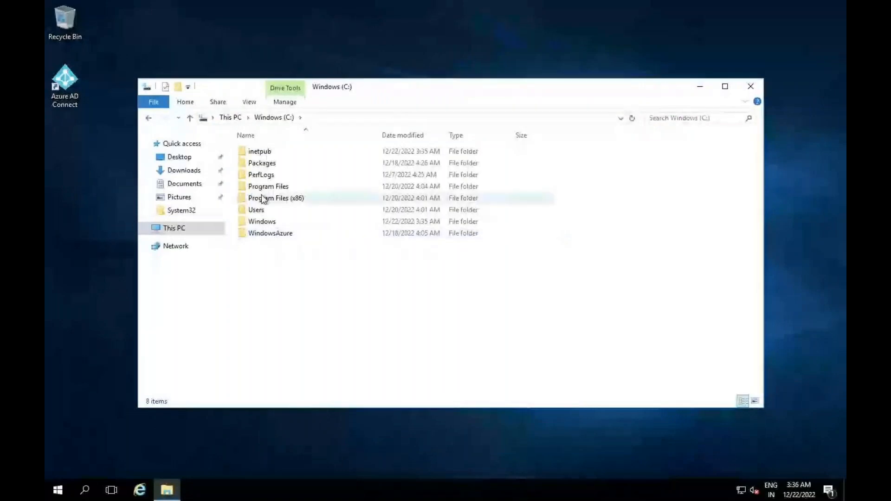
{"action": "left_click", "coordinate": [260, 153]}
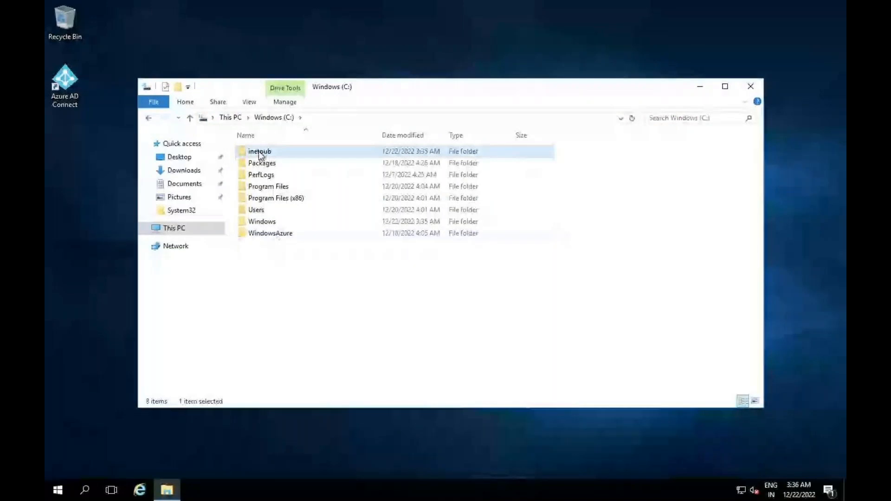
{"action": "double_click", "coordinate": [259, 154]}
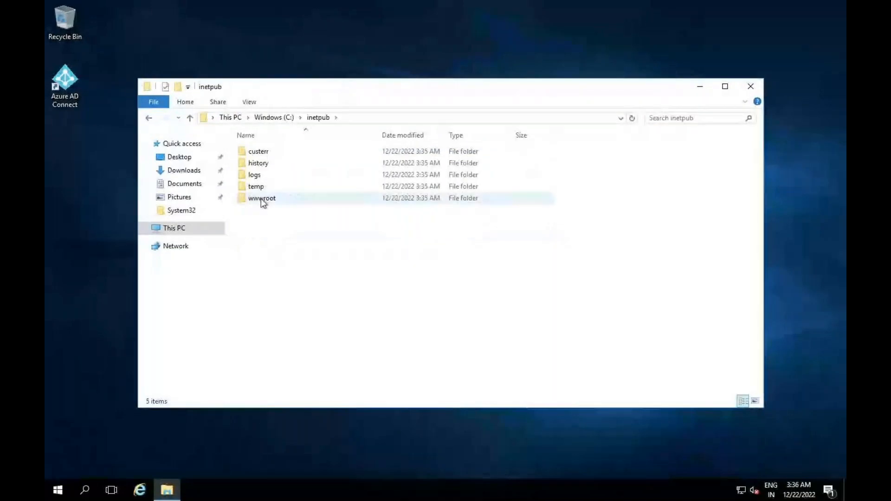
{"action": "double_click", "coordinate": [261, 199]}
{"action": "right_click", "coordinate": [256, 153]}
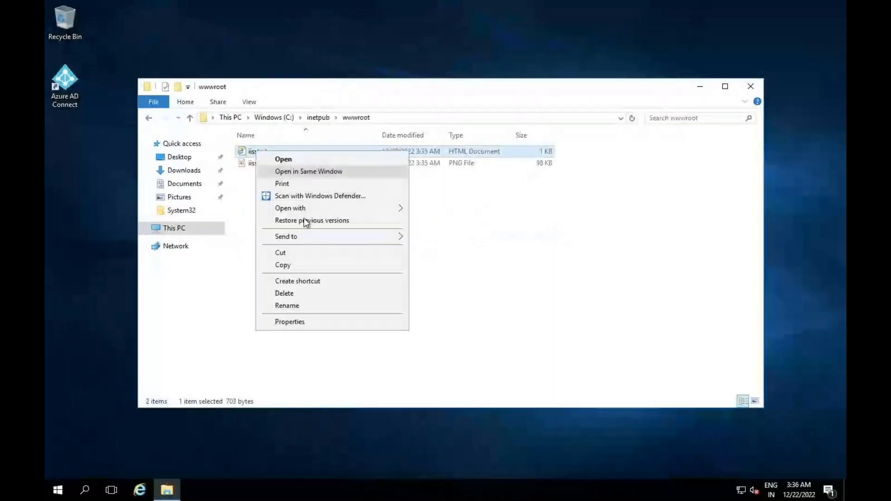
{"action": "mouse_move", "coordinate": [307, 211]}
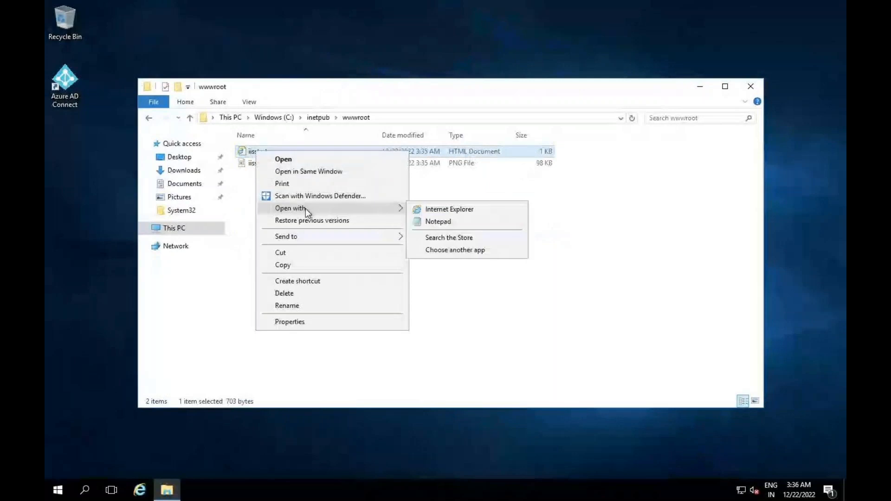
{"action": "left_click", "coordinate": [438, 222]}
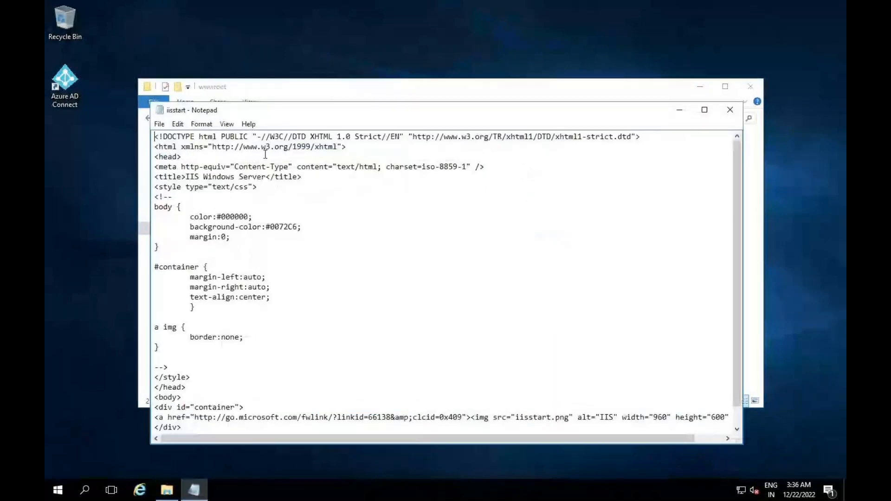
Add 'this is test web server for nsg' under <head> and save the file on closing.
{"action": "left_click", "coordinate": [265, 155]}
{"action": "key", "text": "Return"}
{"action": "type", "text": "thi"}
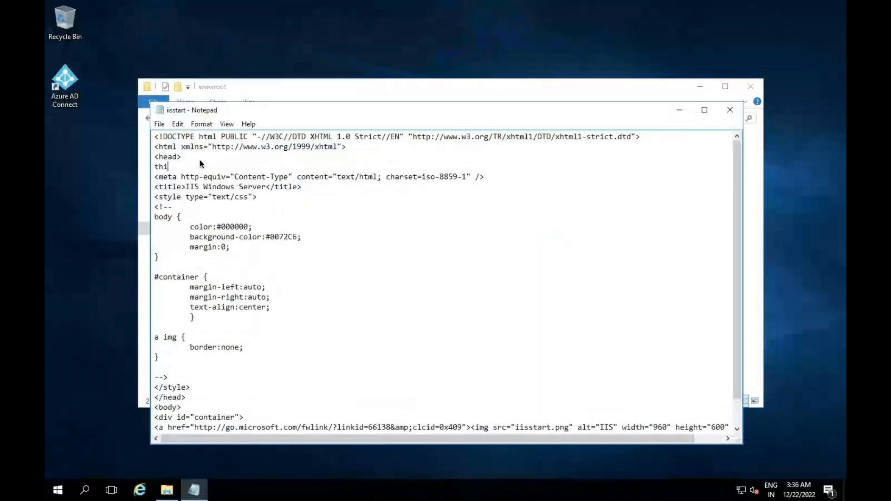
{"action": "type", "text": "s is test web server for nsg"}
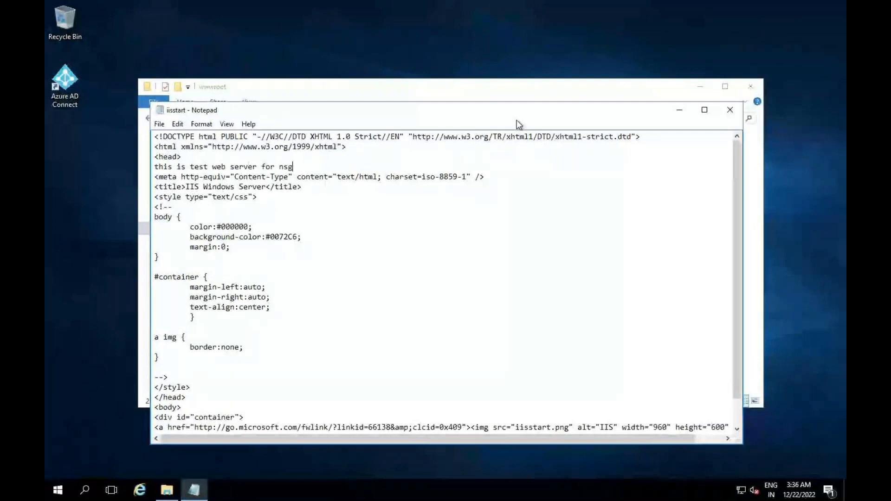
{"action": "key", "text": "alt+F4"}
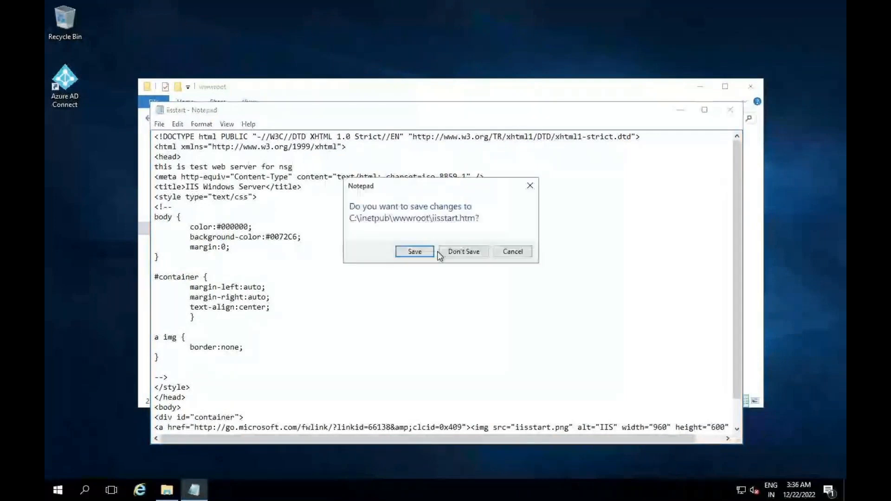
{"action": "left_click", "coordinate": [418, 252]}
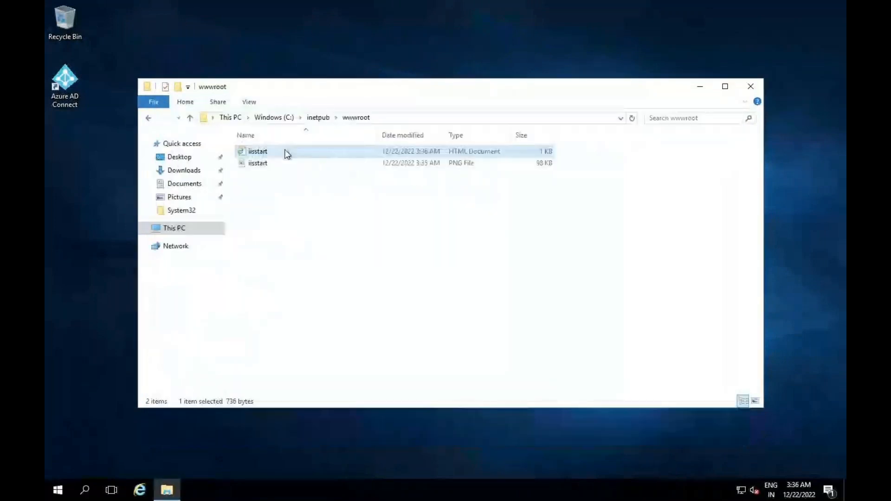
View iisstart.htm in Internet Explorer past the setup prompt, then close it and return to the server session.
{"action": "double_click", "coordinate": [288, 154]}
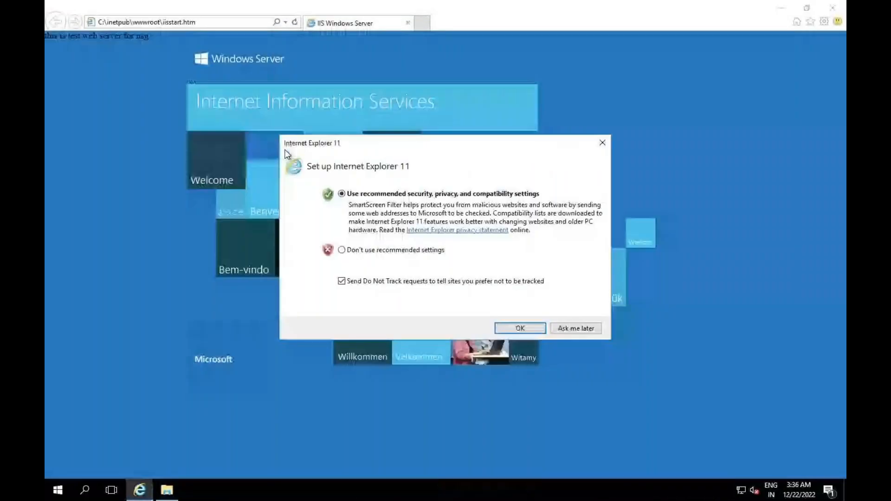
{"action": "left_click", "coordinate": [579, 328]}
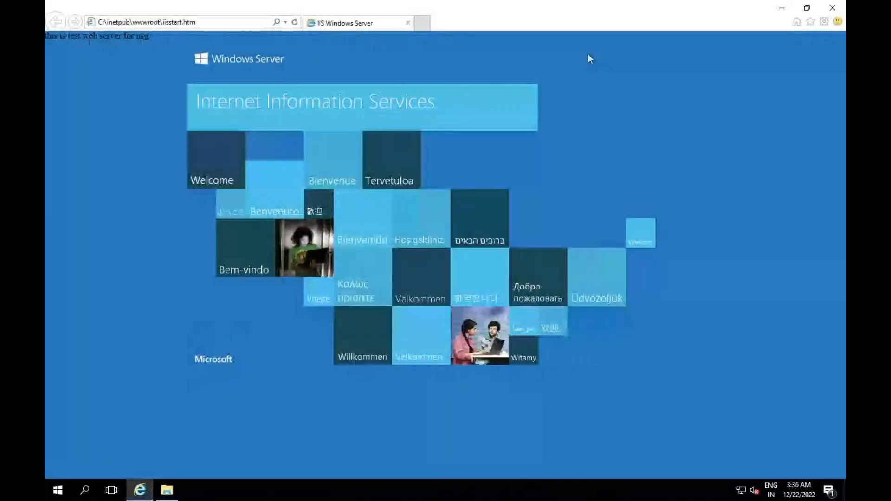
{"action": "left_click", "coordinate": [832, 14]}
{"action": "key", "text": "ctrl+Left"}
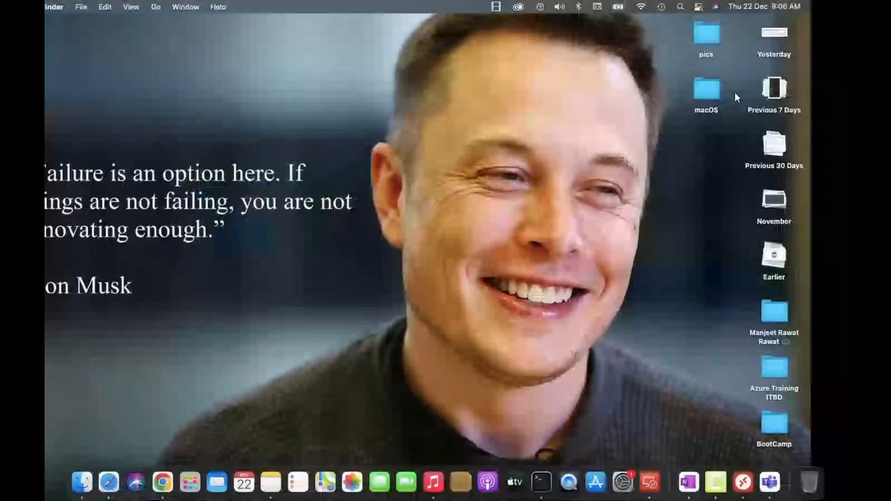
{"action": "key", "text": "ctrl+Right"}
{"action": "key", "text": "ctrl+Right"}
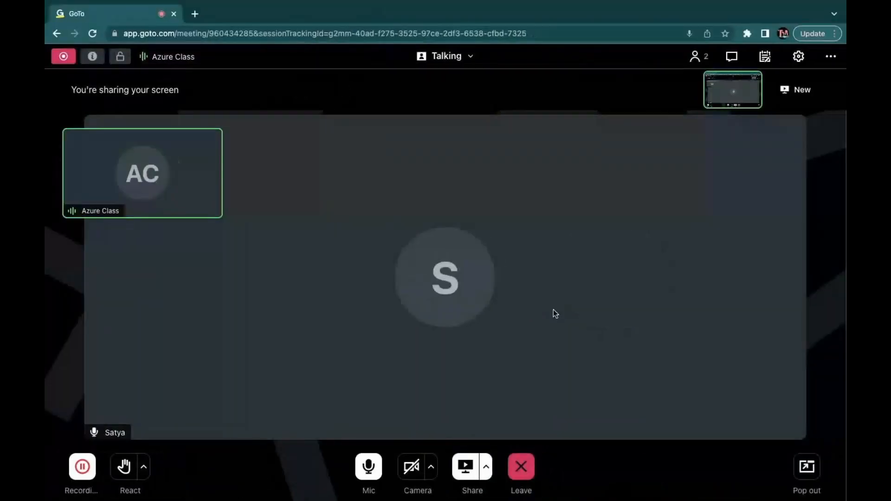
{"action": "key", "text": "ctrl+Left"}
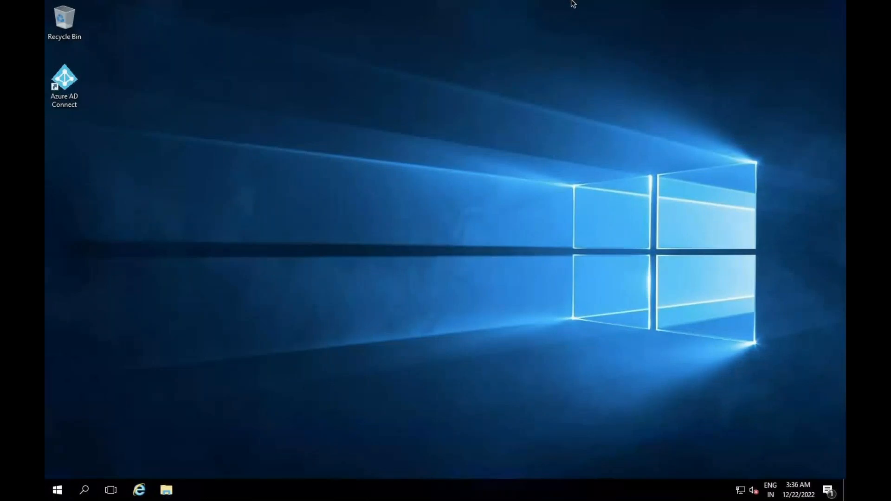
Leave the remote session and copy the web VM's public IP 52.173.35.2 from the Azure portal.
{"action": "left_click", "coordinate": [572, 2]}
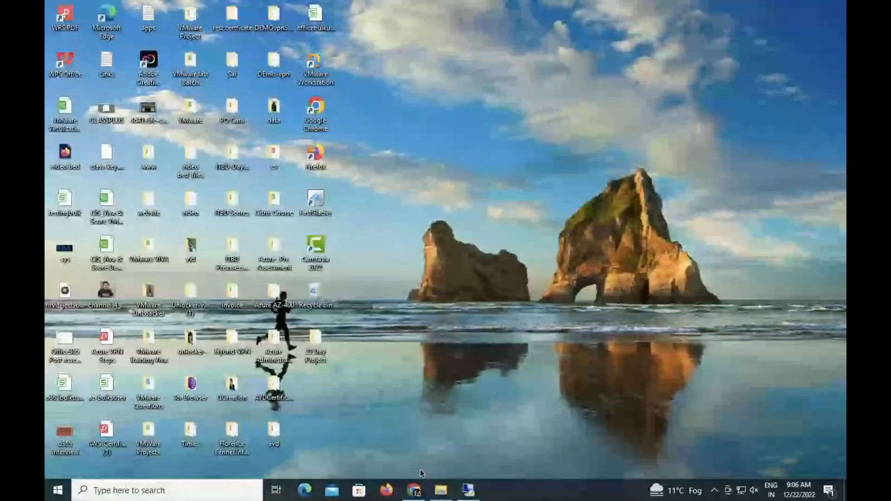
{"action": "left_click", "coordinate": [413, 490]}
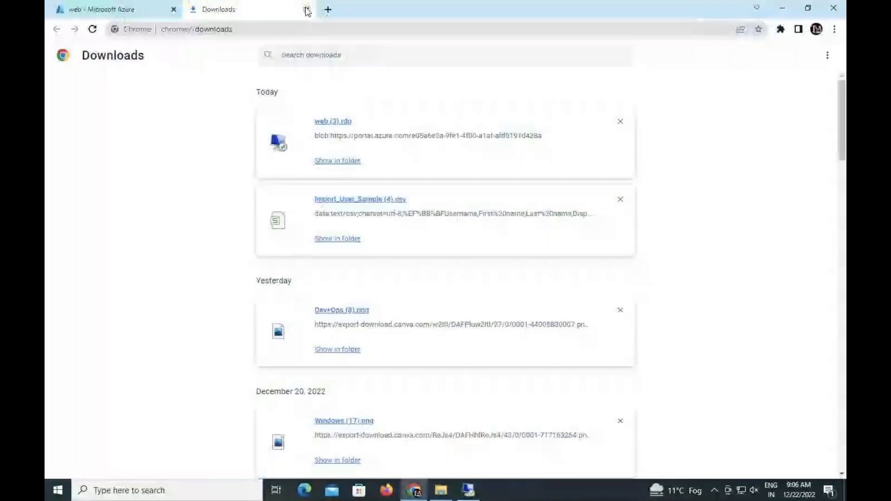
{"action": "left_click", "coordinate": [307, 9]}
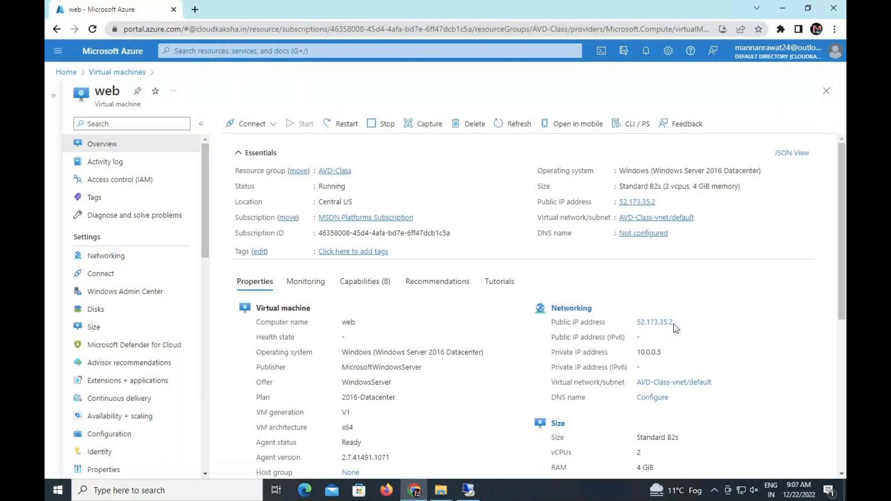
{"action": "left_click", "coordinate": [662, 202]}
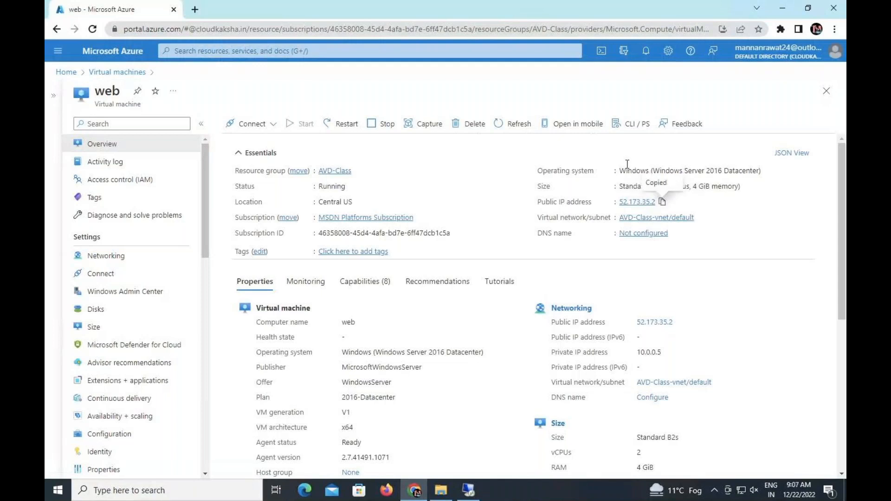
Load 52.173.35.2 in a new Chrome tab and in Firefox to test the web server.
{"action": "left_click", "coordinate": [194, 10]}
{"action": "key", "text": "ctrl+v"}
{"action": "key", "text": "Return"}
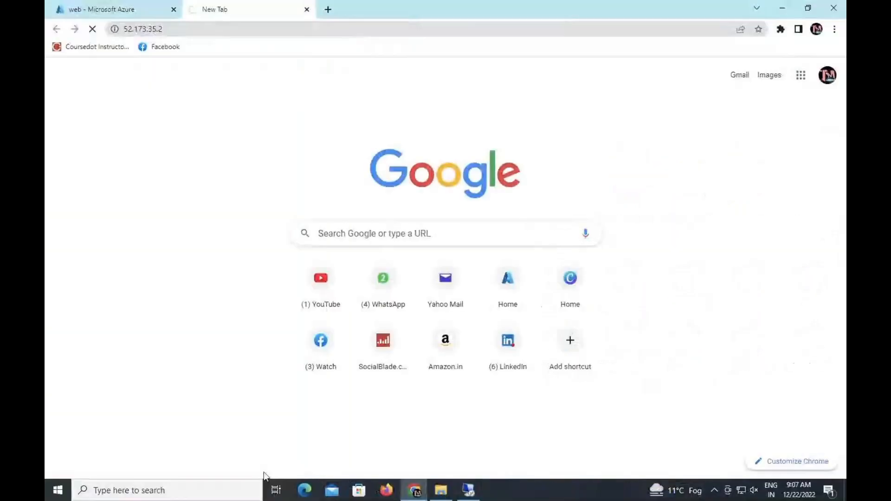
{"action": "left_click", "coordinate": [386, 491]}
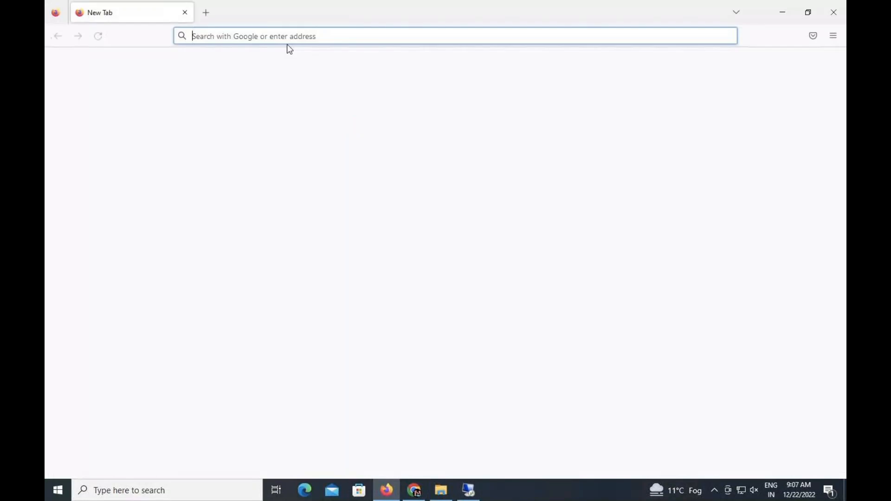
{"action": "key", "text": "ctrl+v"}
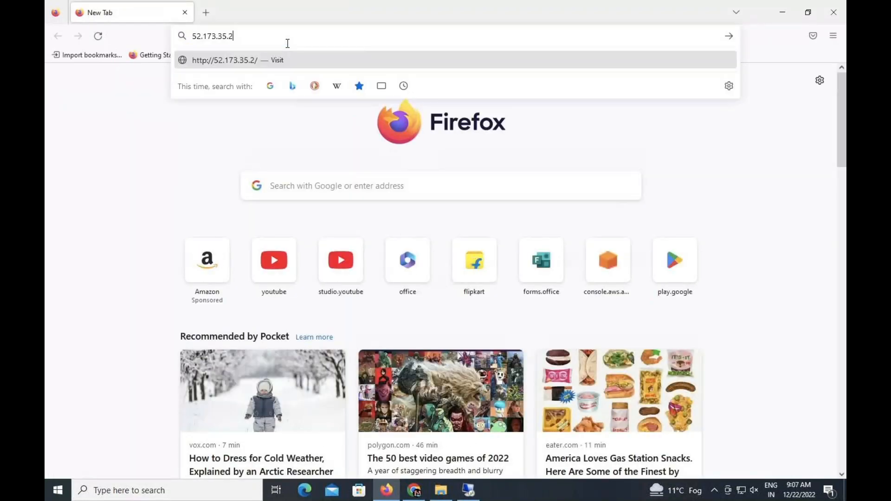
{"action": "key", "text": "Return"}
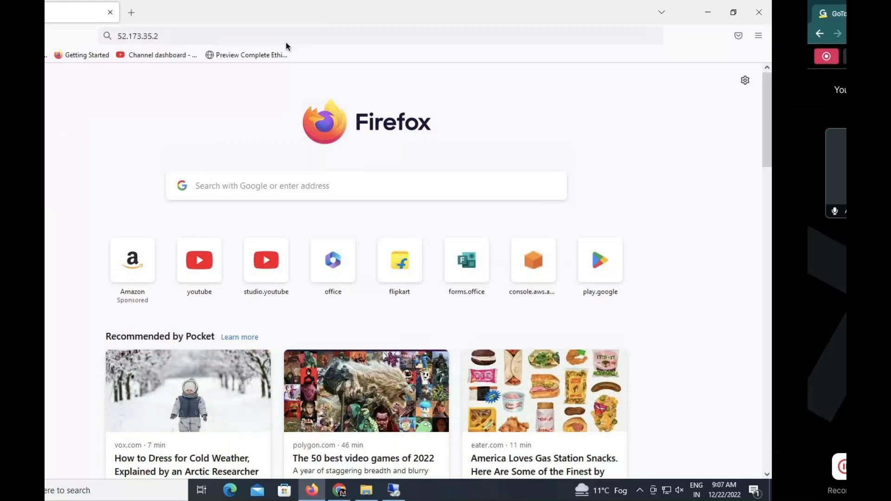
{"action": "key", "text": "ctrl+Left"}
{"action": "key", "text": "ctrl+Right"}
{"action": "key", "text": "ctrl+Right"}
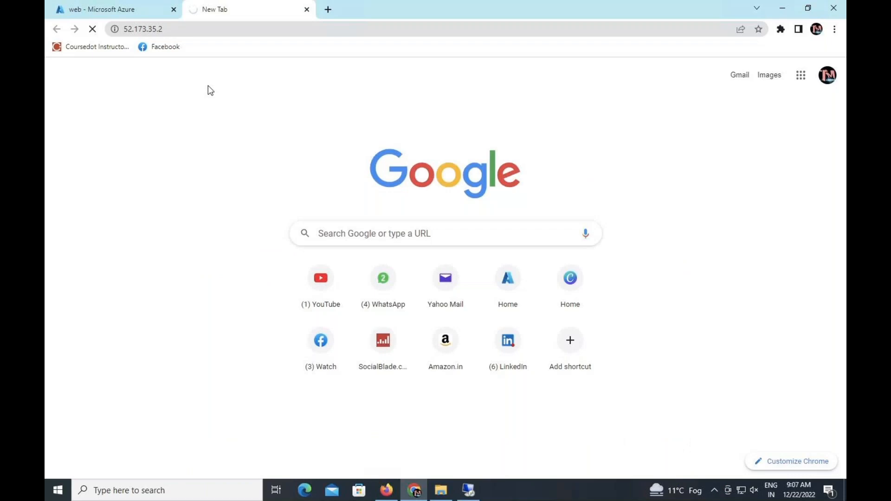
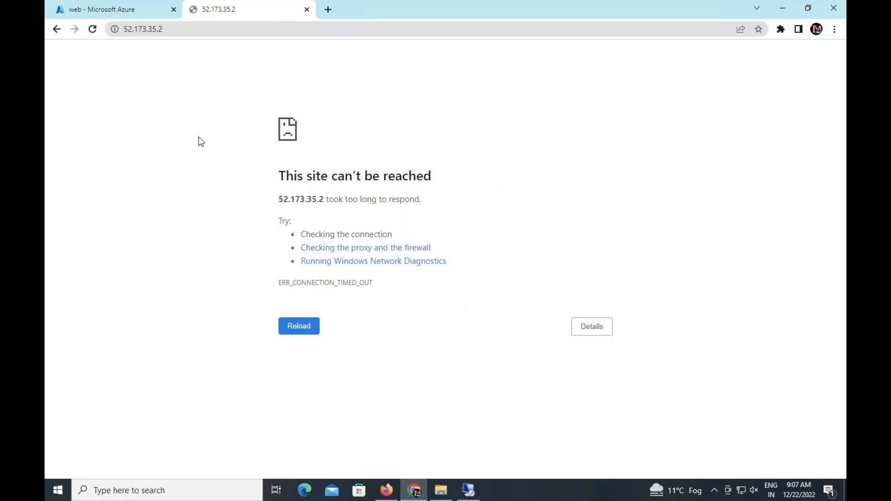
Retry the unreachable 52.173.35.2 page, then start a new inbound port rule on the web VM's Networking page.
{"action": "key", "text": "F5"}
{"action": "left_click", "coordinate": [132, 13]}
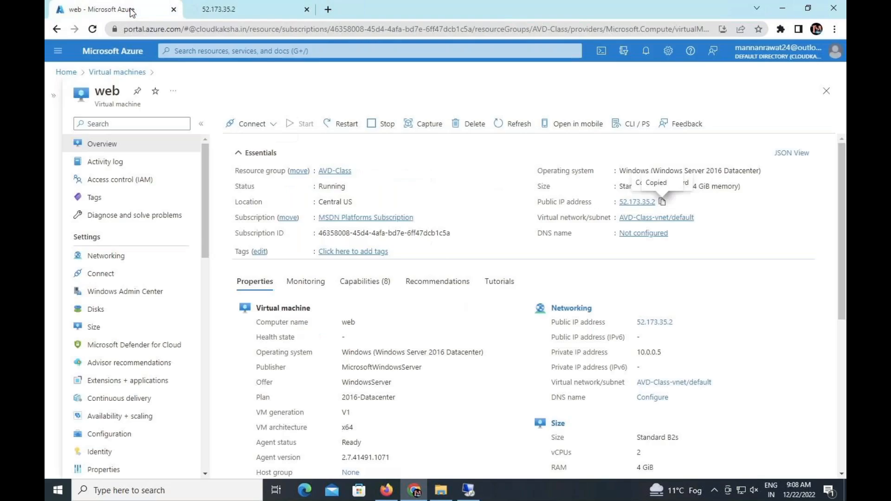
{"action": "left_click", "coordinate": [104, 258]}
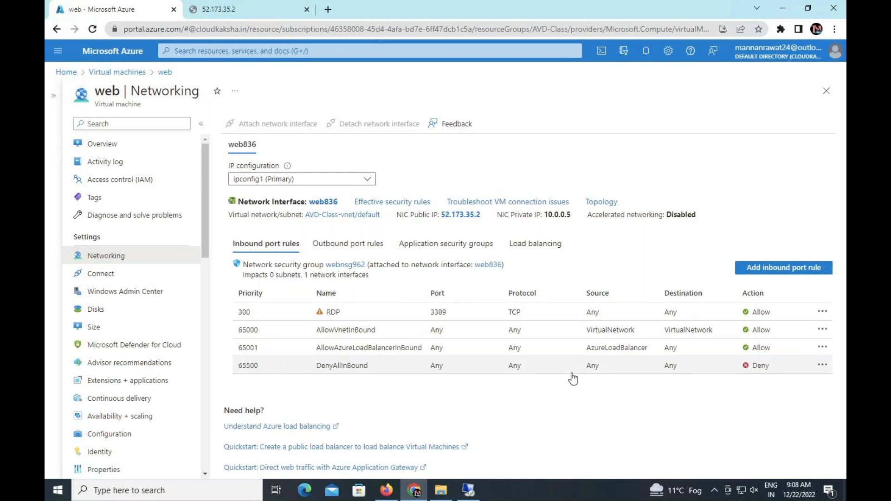
{"action": "left_click", "coordinate": [239, 10]}
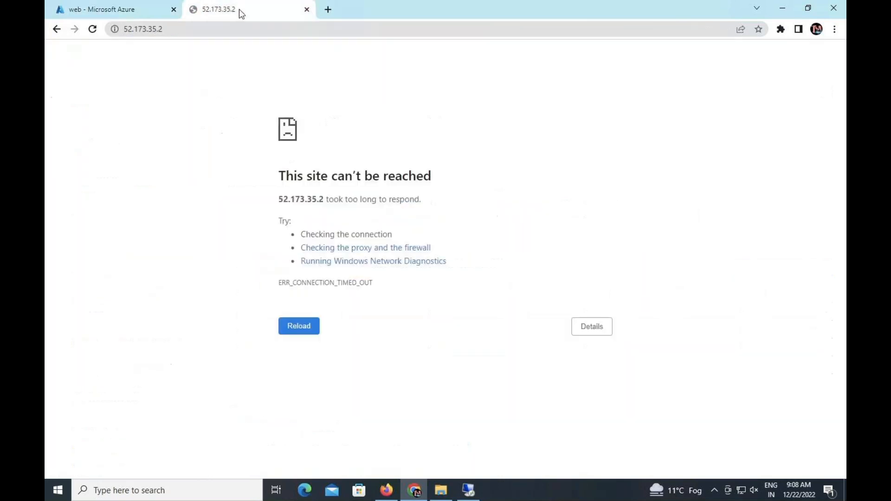
{"action": "left_click", "coordinate": [158, 6]}
{"action": "left_click", "coordinate": [128, 260]}
{"action": "left_click", "coordinate": [130, 14]}
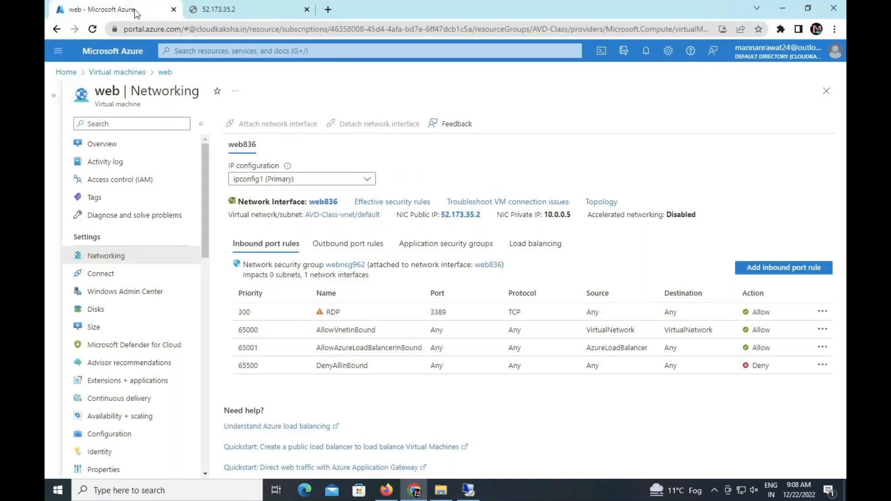
{"action": "left_click", "coordinate": [782, 267]}
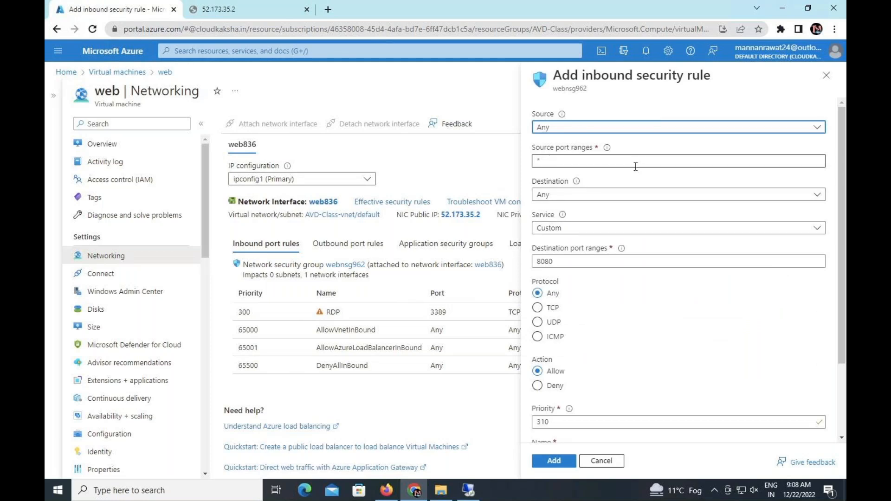
Create inbound rule AllowAnyHTTPInbound allowing HTTP port 80 at priority 100 instead of 310.
{"action": "left_click", "coordinate": [565, 234]}
{"action": "left_click", "coordinate": [554, 248]}
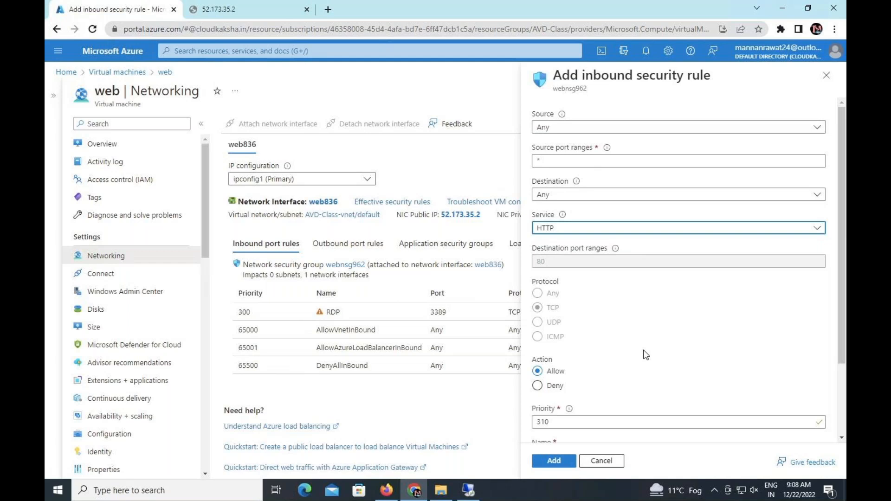
{"action": "scroll", "coordinate": [602, 261], "scroll_direction": "down", "scroll_amount": 3}
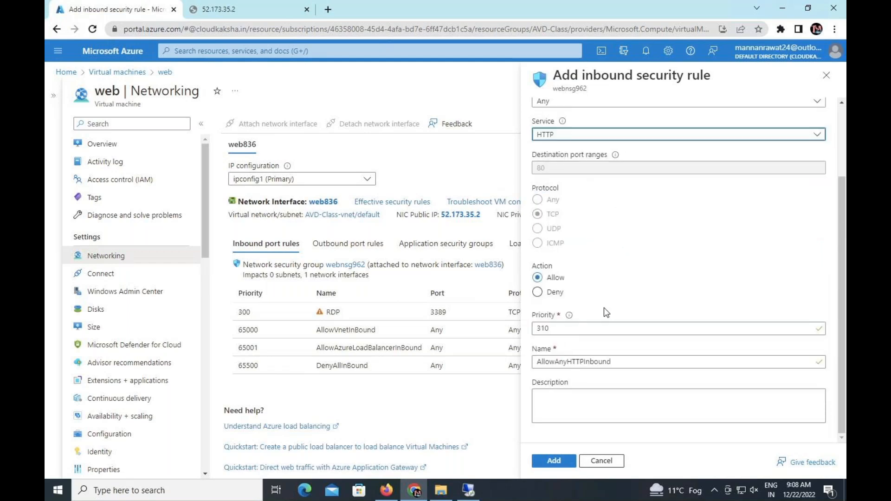
{"action": "left_click_drag", "start_coordinate": [561, 328], "coordinate": [437, 298]}
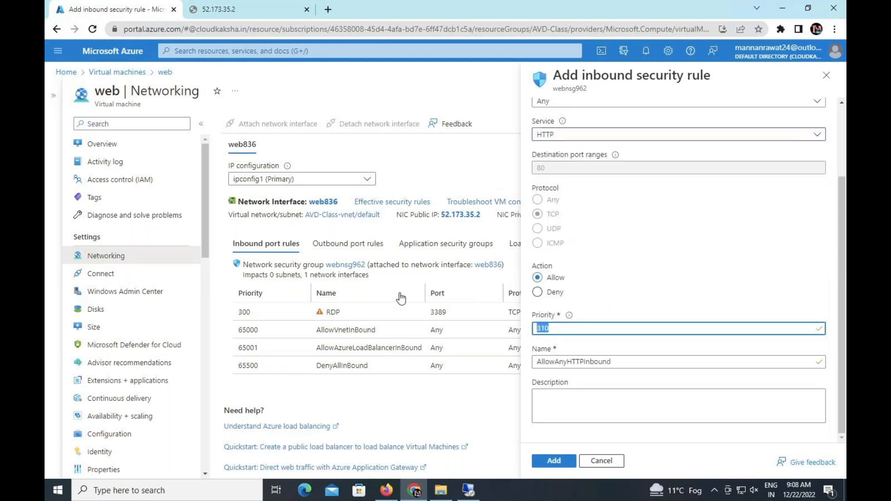
{"action": "type", "text": "100"}
{"action": "left_click", "coordinate": [557, 463]}
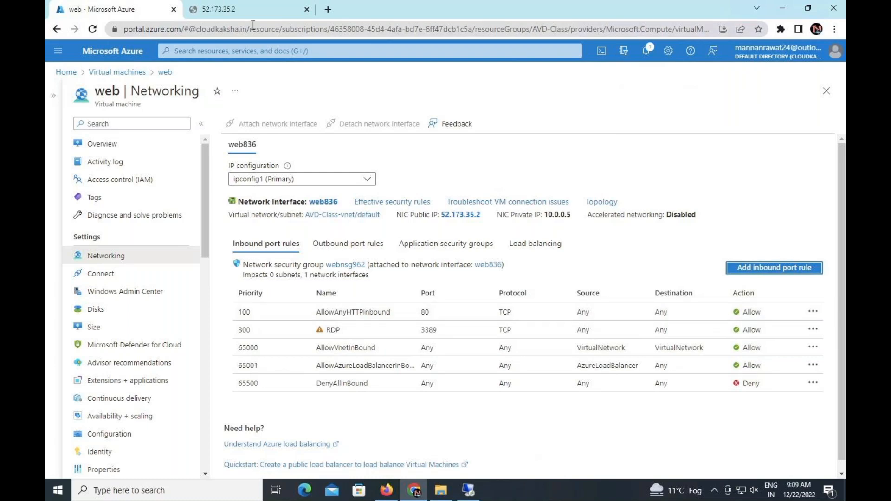
Reload 52.173.35.2 in Chrome and Firefox to confirm the IIS welcome page loads, then close Firefox.
{"action": "left_click", "coordinate": [242, 9]}
{"action": "left_click", "coordinate": [92, 30]}
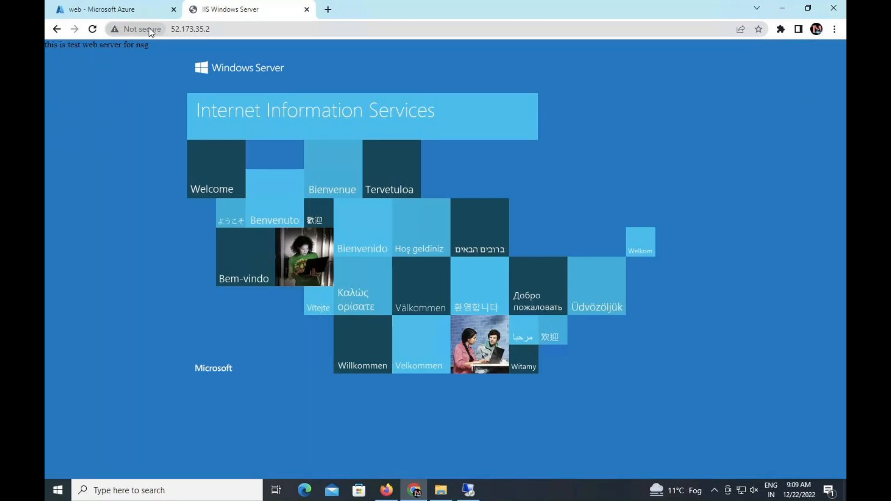
{"action": "left_click", "coordinate": [386, 491]}
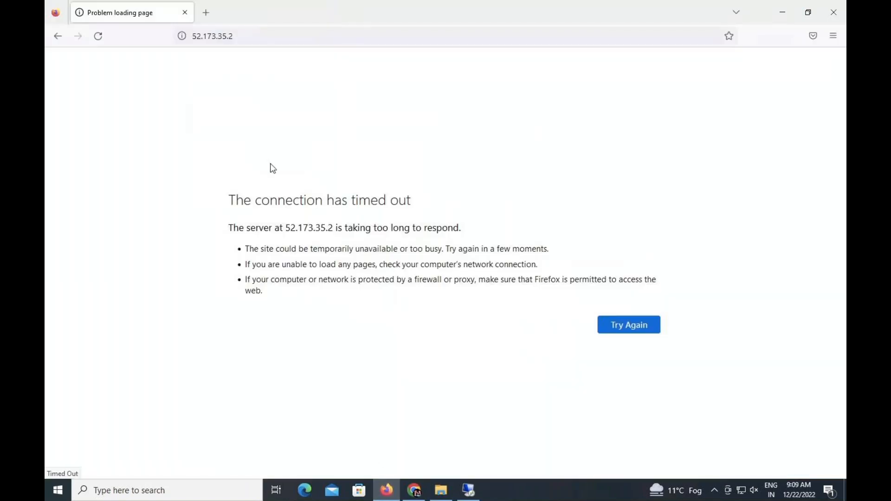
{"action": "left_click", "coordinate": [98, 36]}
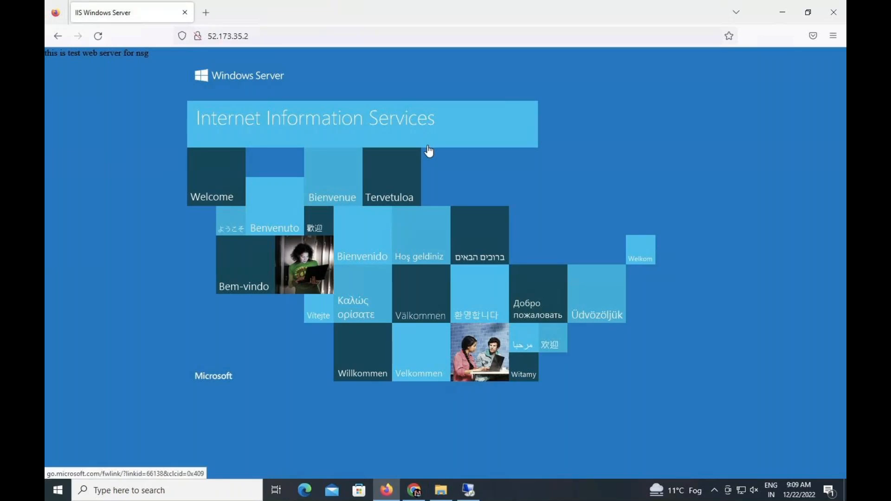
{"action": "left_click", "coordinate": [834, 12]}
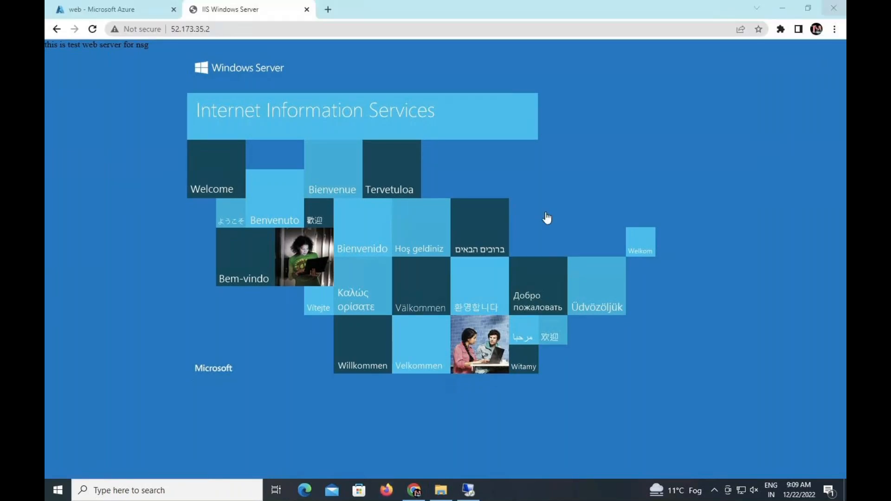
Dismiss a stray app menu and return to the VM's Remote Desktop session.
{"action": "left_click", "coordinate": [106, 6]}
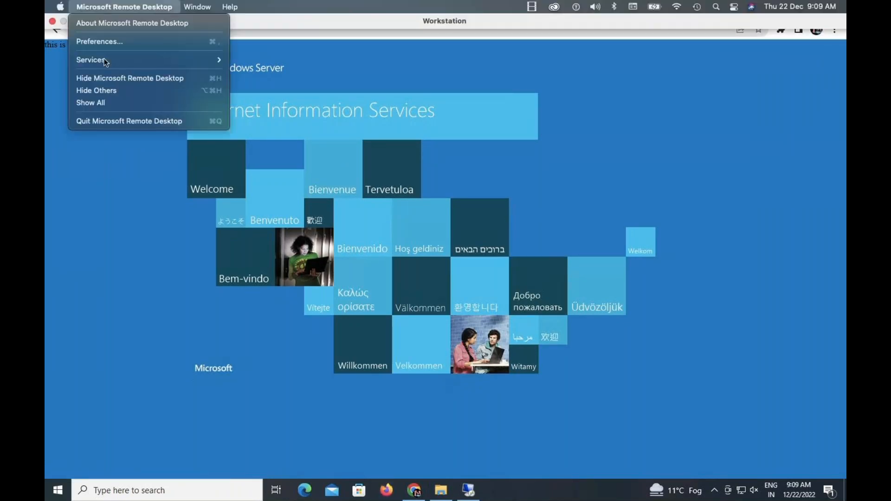
{"action": "left_click", "coordinate": [105, 245]}
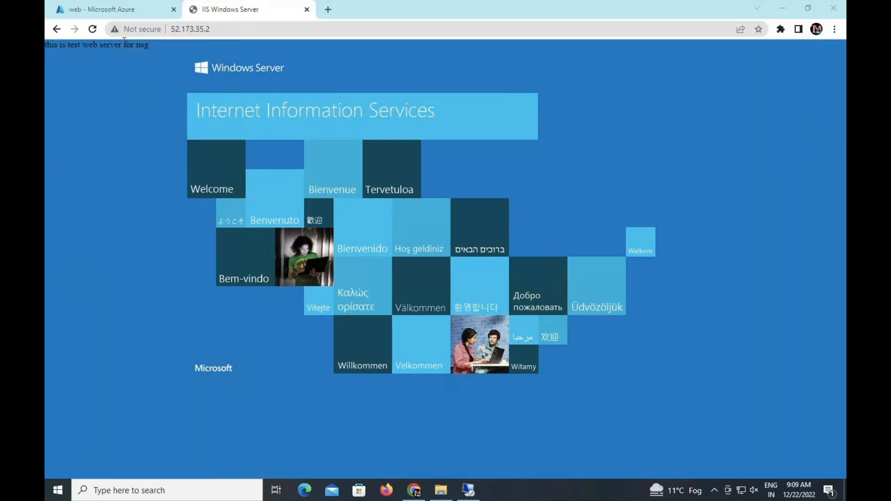
{"action": "left_click", "coordinate": [129, 13]}
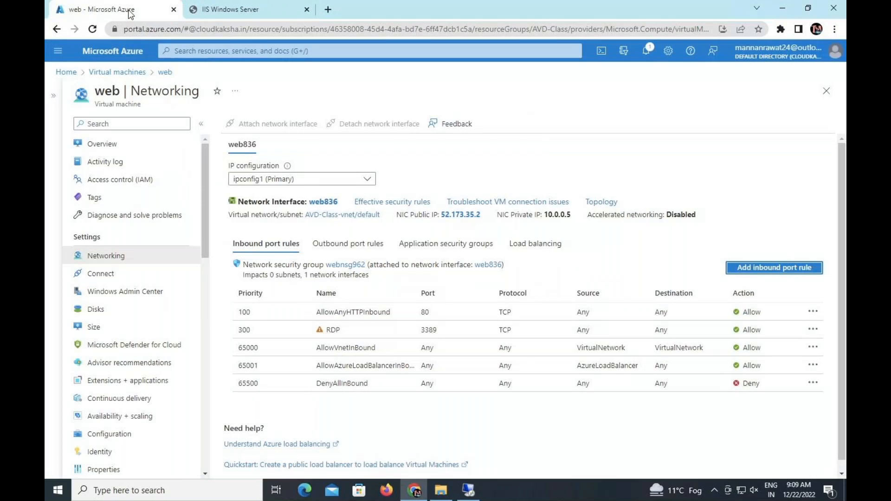
{"action": "left_click", "coordinate": [469, 491]}
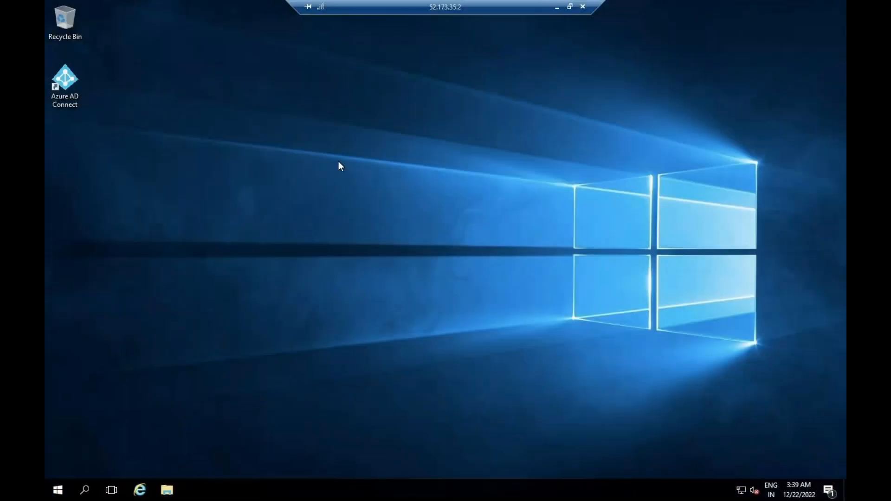
Confirm IE Enhanced Security Configuration is Off in Server Manager's Local Server view, then launch Internet Explorer.
{"action": "left_click", "coordinate": [59, 496]}
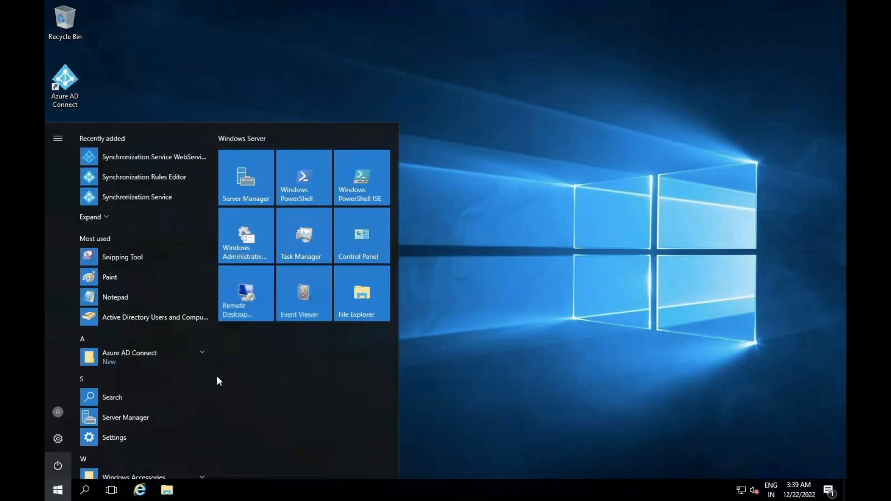
{"action": "left_click", "coordinate": [245, 182]}
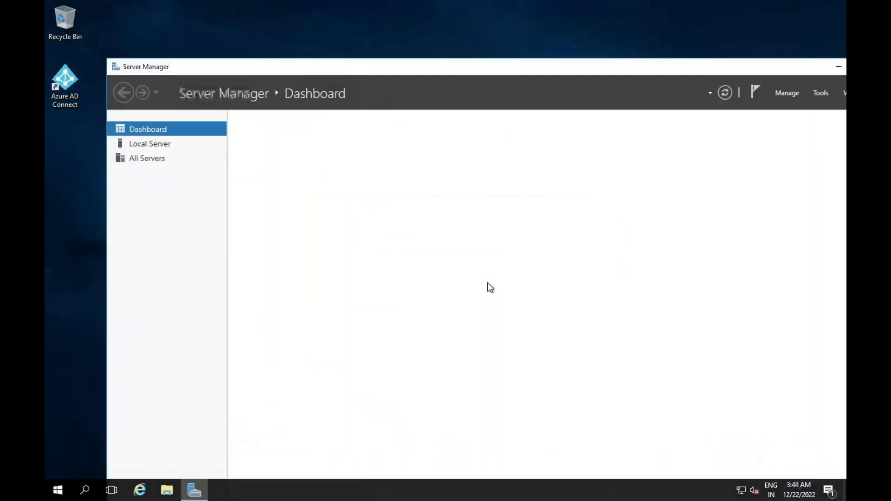
{"action": "left_click", "coordinate": [150, 146]}
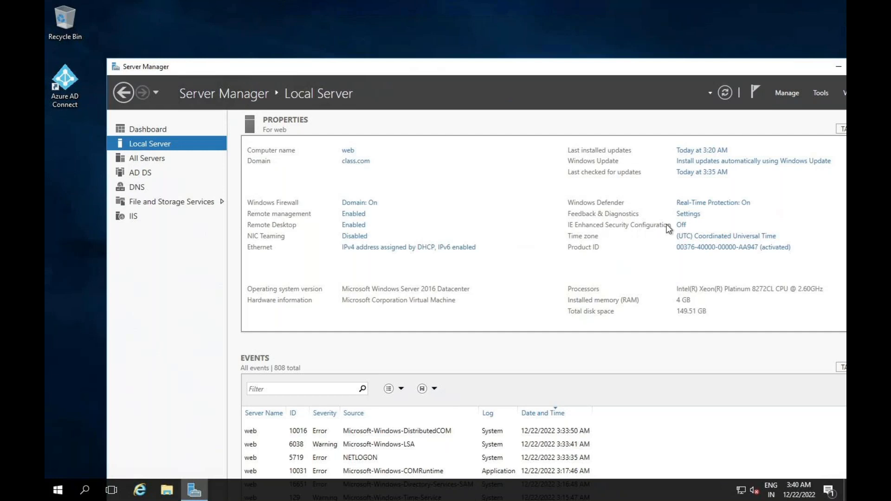
{"action": "left_click_drag", "start_coordinate": [680, 66], "coordinate": [414, 52]}
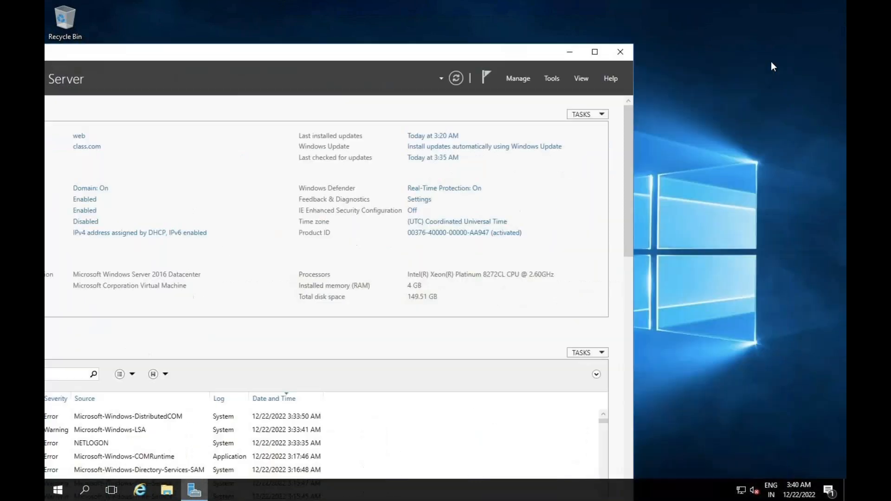
{"action": "left_click", "coordinate": [626, 52]}
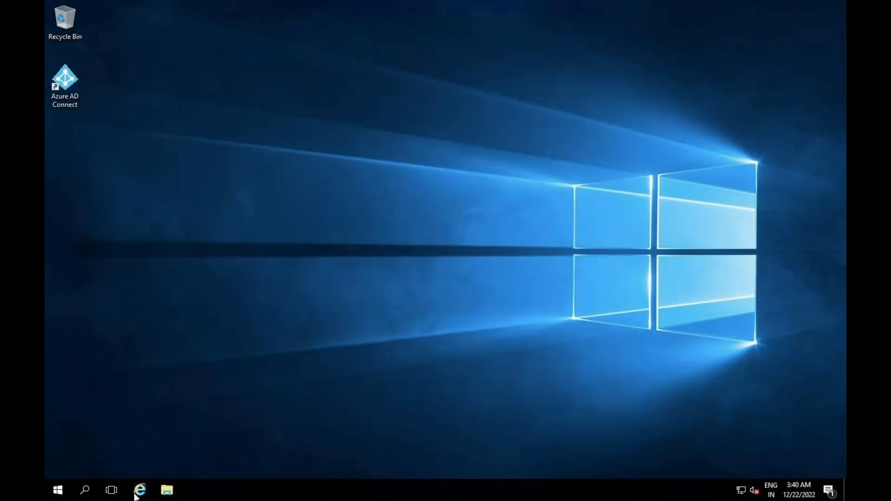
{"action": "left_click", "coordinate": [138, 492]}
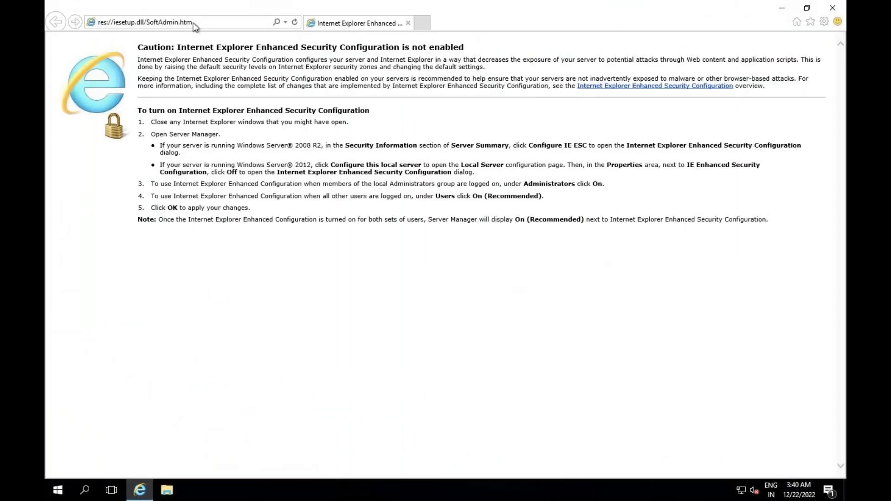
Search Google for 'speed test' and run the Speedtest by Ookla test against an Azure server.
{"action": "left_click", "coordinate": [194, 23]}
{"action": "type", "text": "goo"}
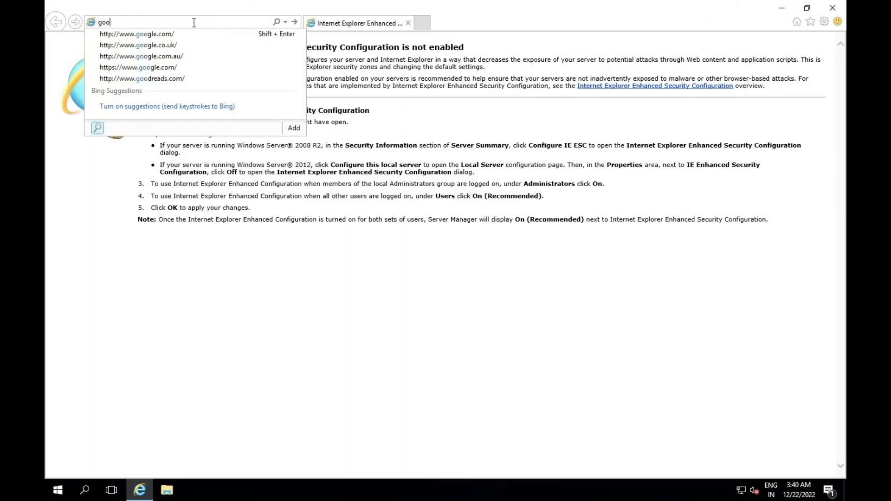
{"action": "key", "text": "shift+Return"}
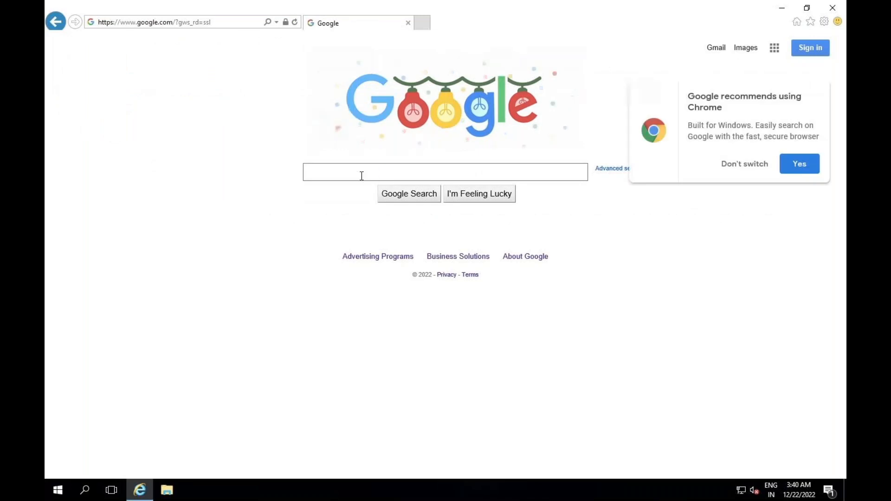
{"action": "left_click", "coordinate": [739, 174]}
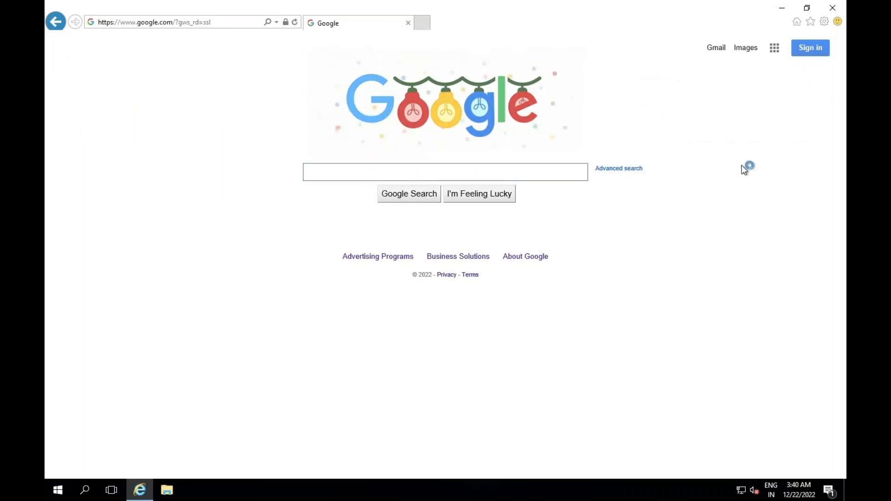
{"action": "left_click", "coordinate": [344, 173]}
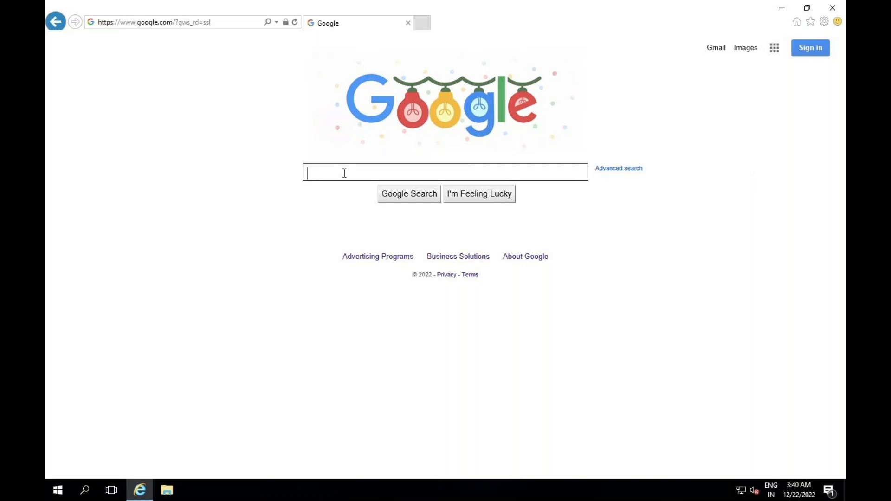
{"action": "type", "text": "speed test"}
{"action": "key", "text": "Return"}
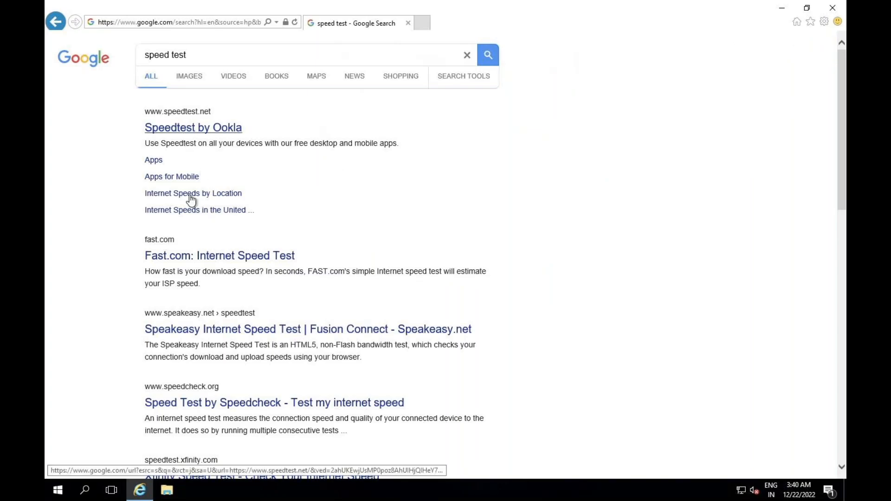
{"action": "left_click", "coordinate": [182, 129]}
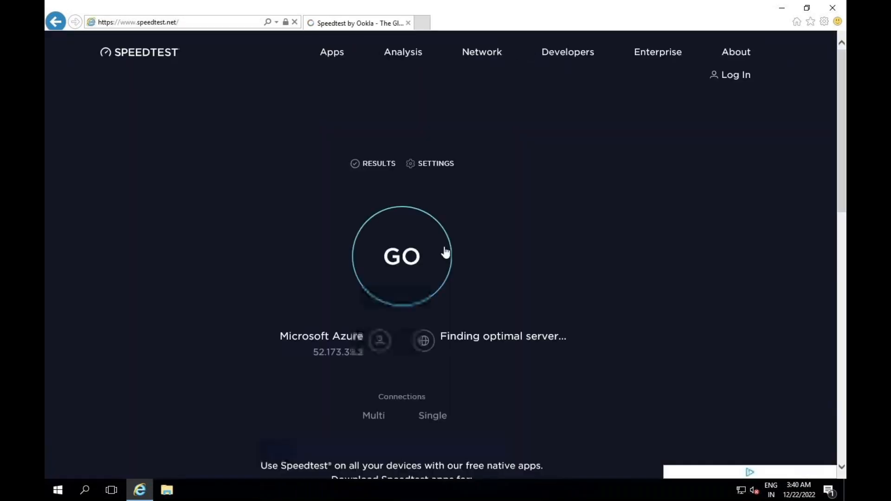
{"action": "left_click", "coordinate": [420, 256]}
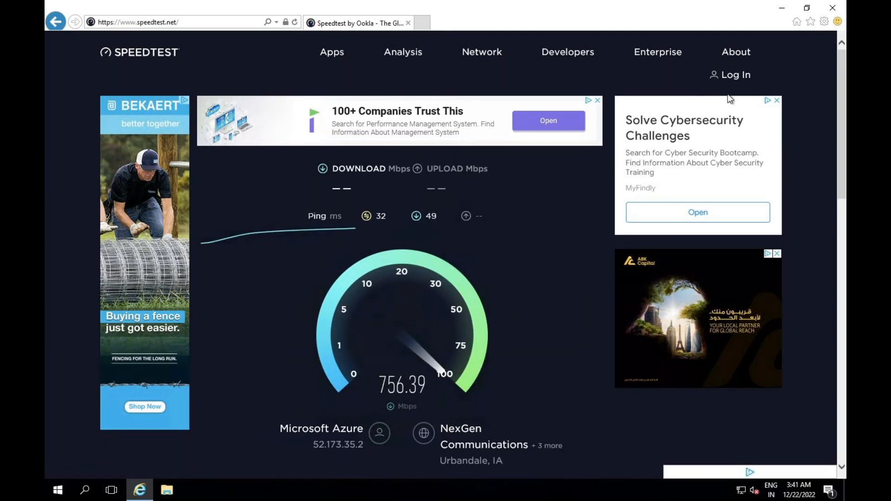
Open a second tab for the LinkedIn sign-in page, then return to the Azure portal.
{"action": "mouse_move", "coordinate": [705, 57]}
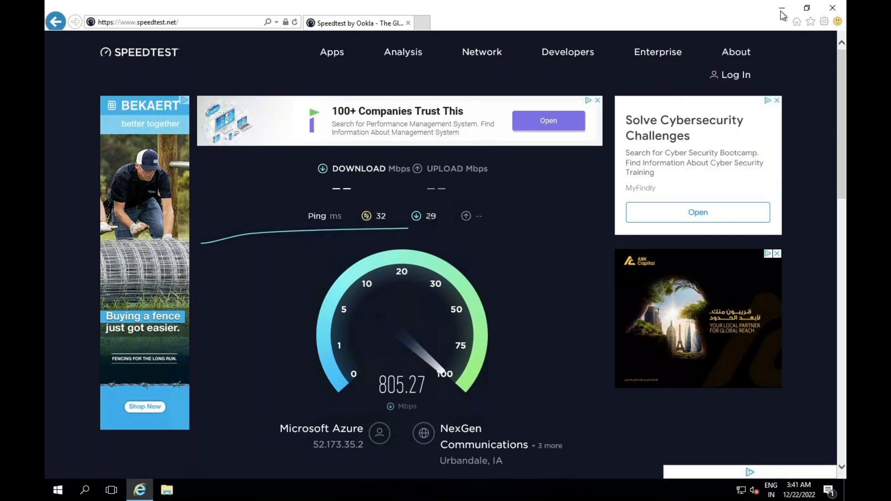
{"action": "left_click", "coordinate": [783, 7]}
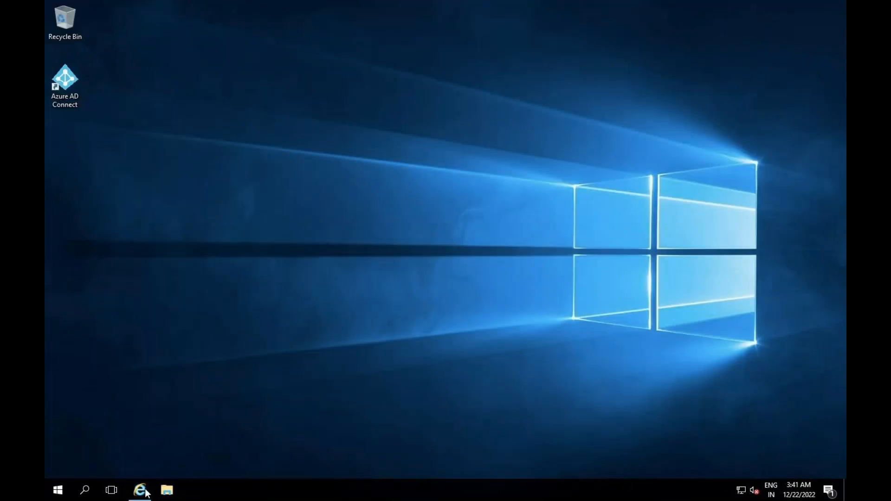
{"action": "left_click", "coordinate": [141, 490]}
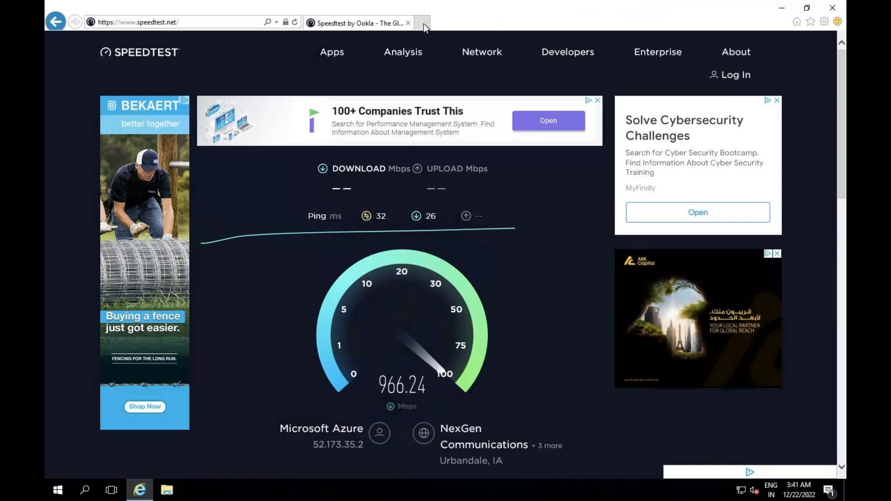
{"action": "left_click", "coordinate": [422, 23]}
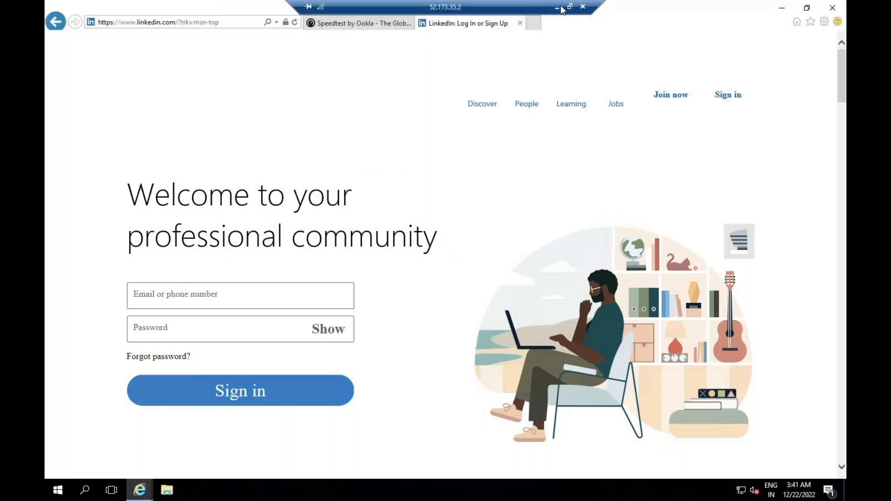
{"action": "left_click", "coordinate": [559, 8]}
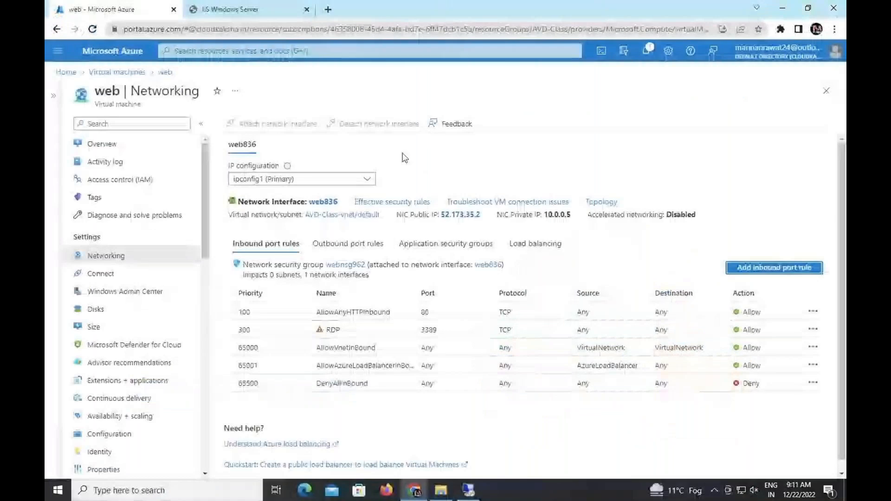
Add outbound rule DenyAnyHTTPOutbound denying HTTP port 80 at priority 100.
{"action": "left_click", "coordinate": [349, 244]}
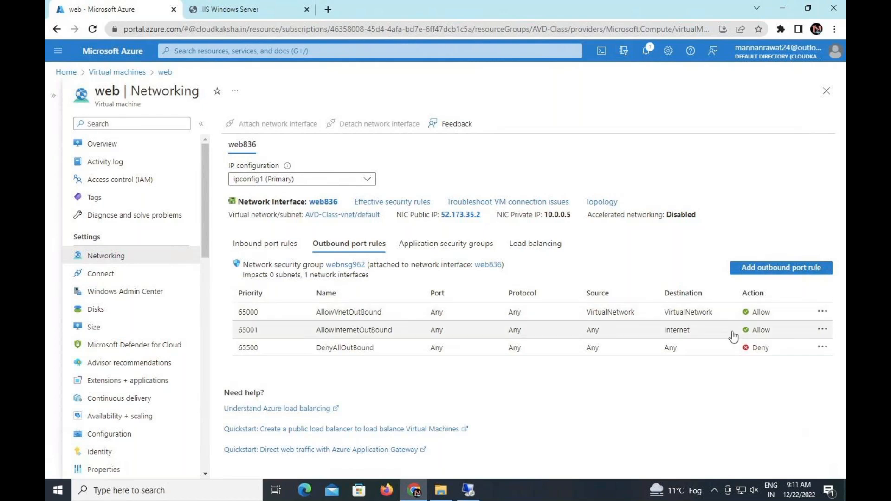
{"action": "left_click", "coordinate": [776, 267]}
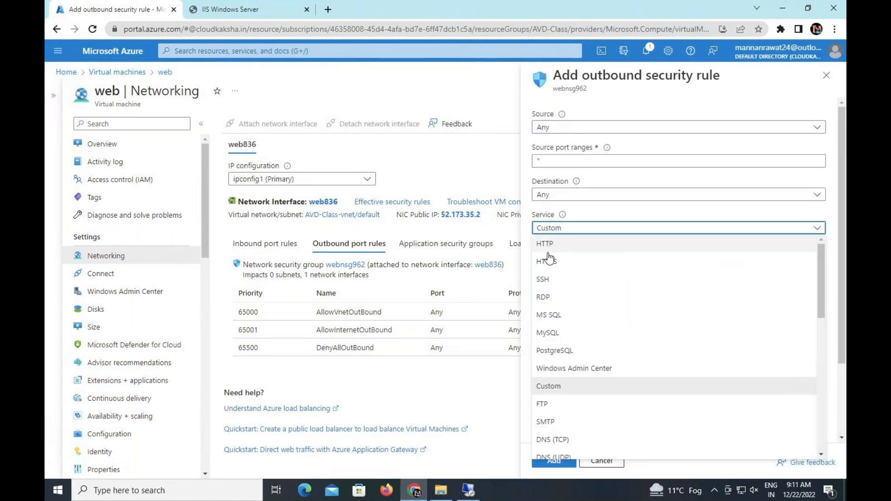
{"action": "left_click", "coordinate": [548, 245]}
{"action": "left_click", "coordinate": [538, 386]}
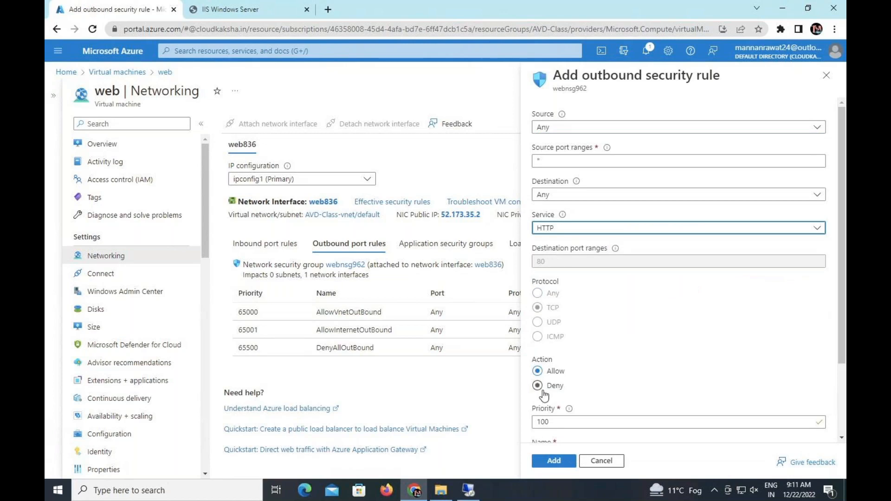
{"action": "left_click", "coordinate": [554, 461]}
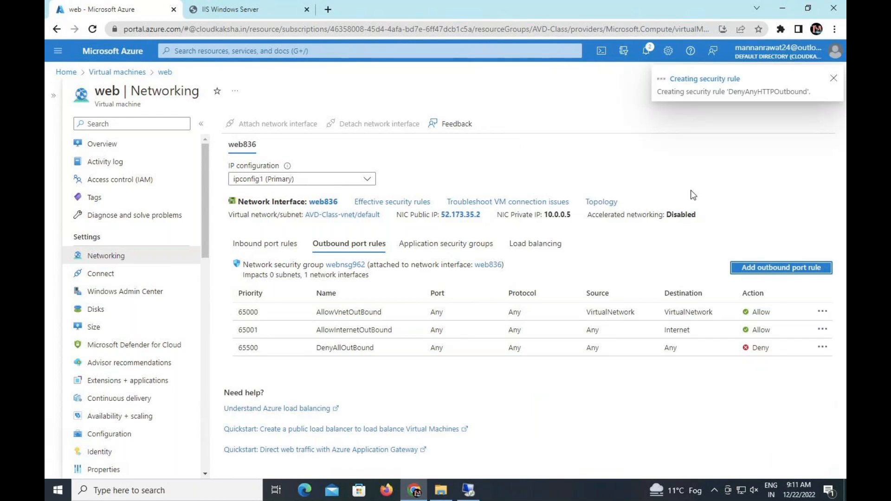
Add outbound rule DenyAnyHTTPSOutbound denying HTTPS port 443 at priority 101 and check the notifications.
{"action": "left_click", "coordinate": [780, 272]}
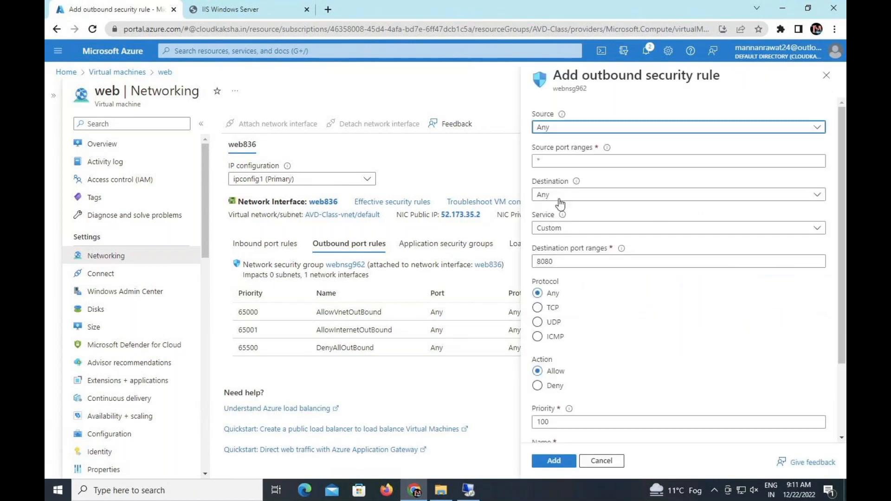
{"action": "left_click", "coordinate": [561, 260]}
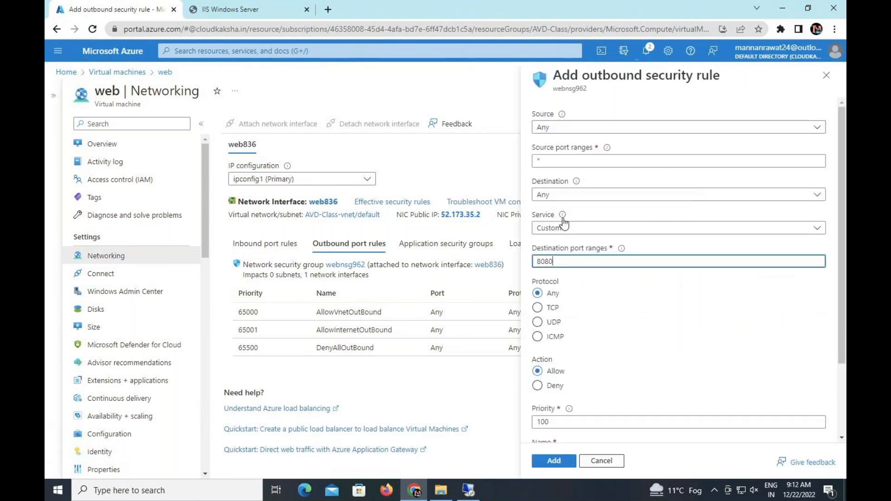
{"action": "left_click", "coordinate": [565, 226]}
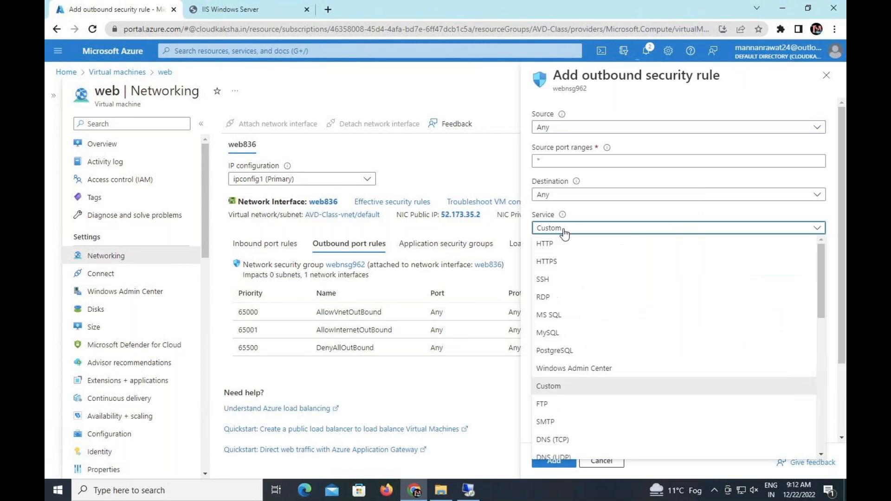
{"action": "left_click", "coordinate": [542, 269]}
{"action": "left_click", "coordinate": [537, 385]}
{"action": "left_click", "coordinate": [553, 427]}
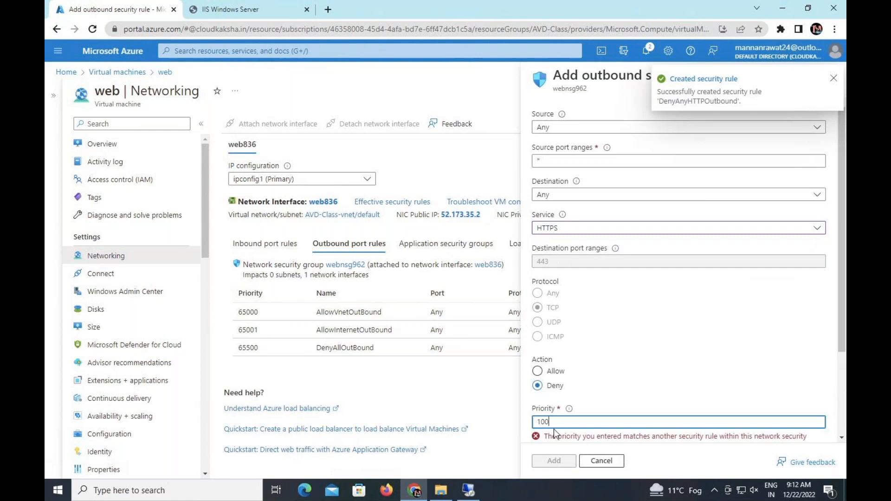
{"action": "key", "text": "BackSpace"}
{"action": "type", "text": "1"}
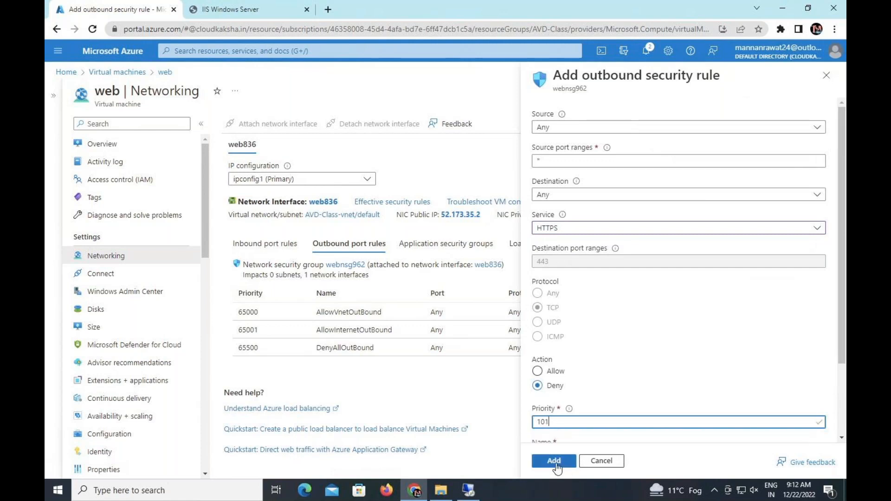
{"action": "left_click", "coordinate": [558, 467]}
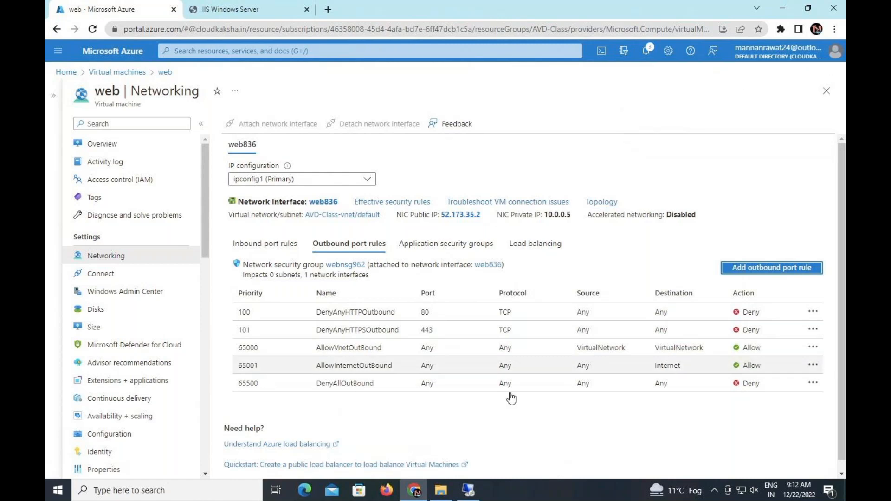
{"action": "left_click", "coordinate": [647, 52]}
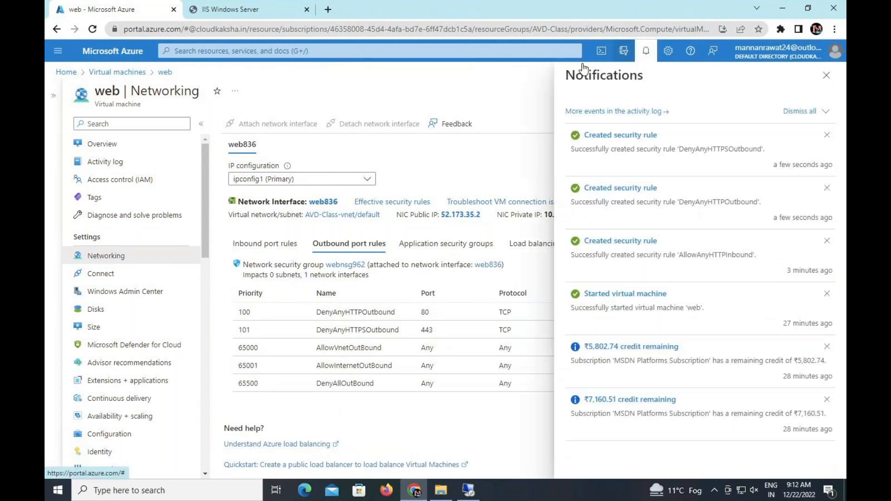
{"action": "left_click", "coordinate": [468, 490]}
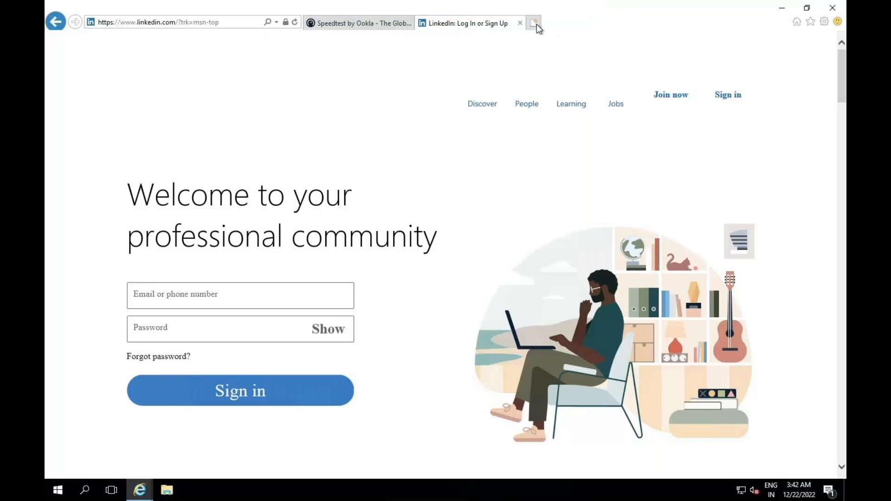
{"action": "left_click", "coordinate": [536, 24]}
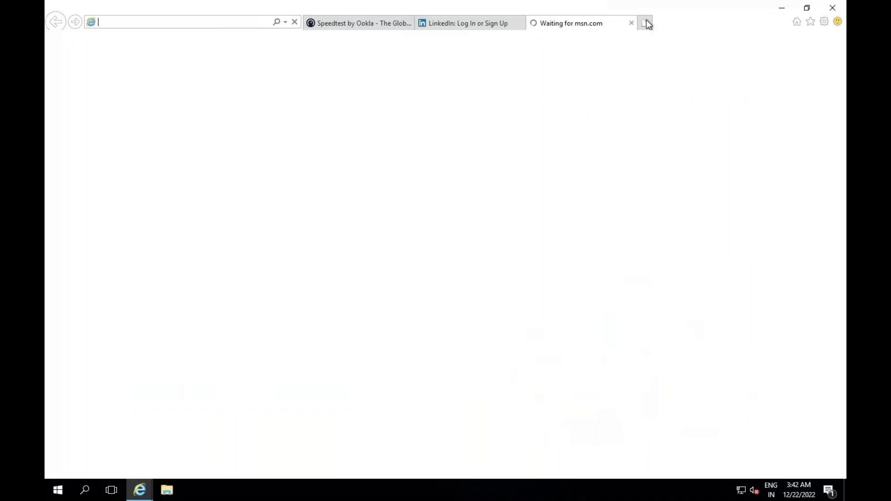
{"action": "left_click", "coordinate": [648, 24]}
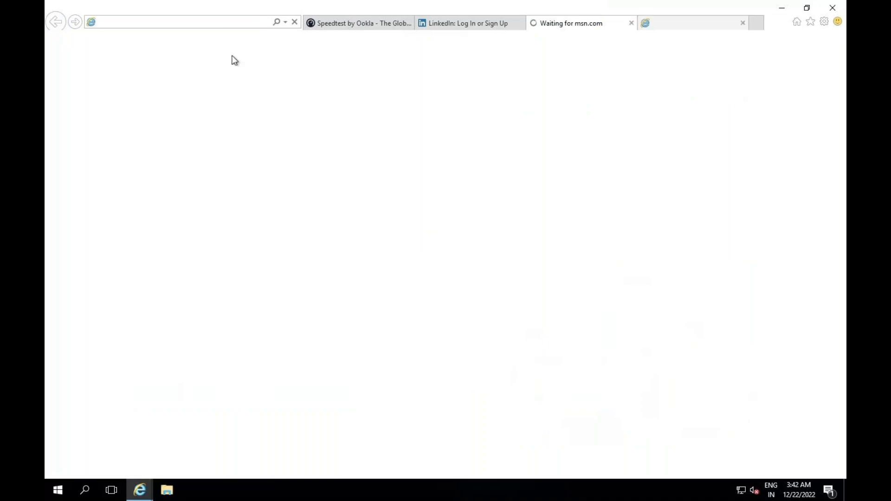
{"action": "left_click", "coordinate": [203, 22]}
{"action": "type", "text": "goo"}
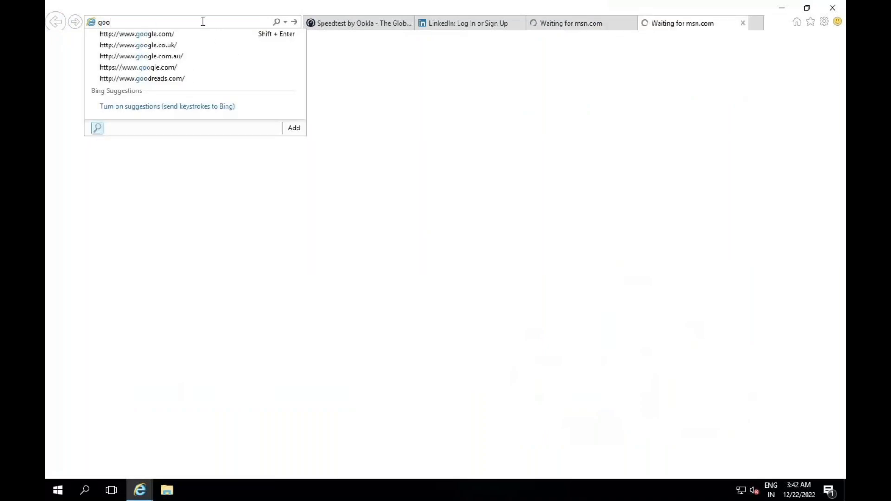
{"action": "key", "text": "Down"}
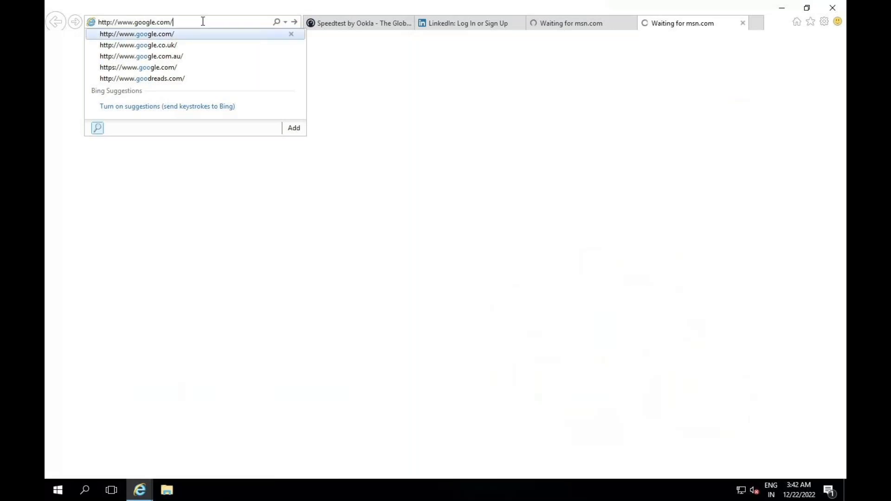
{"action": "key", "text": "Return"}
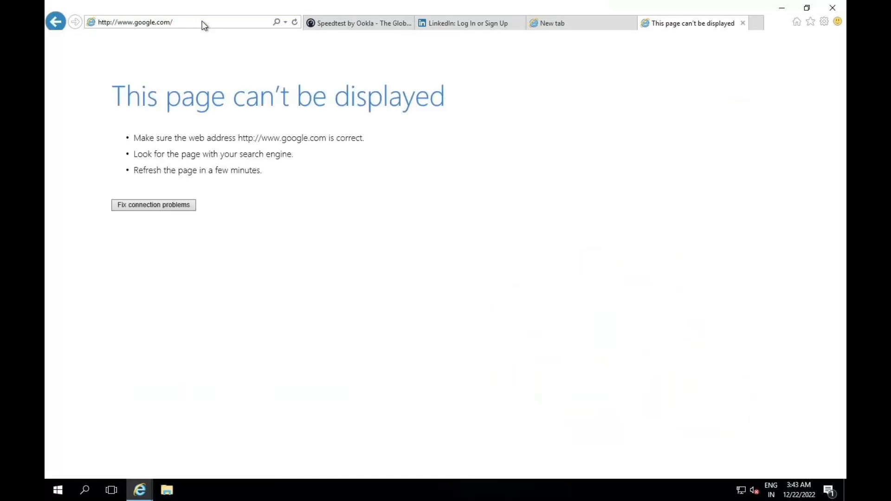
Close the empty tab, reload LinkedIn, dismiss the Speedtest popup, and quit IE closing all tabs.
{"action": "left_click", "coordinate": [622, 24]}
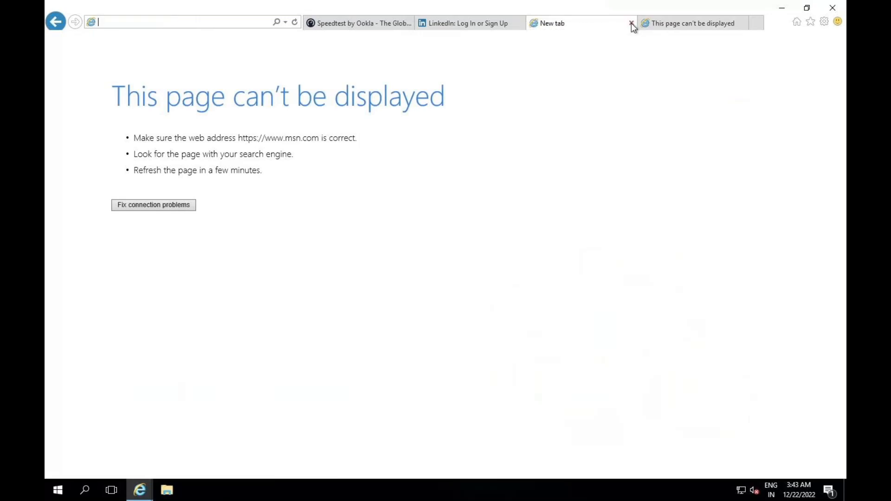
{"action": "left_click", "coordinate": [631, 23]}
{"action": "left_click", "coordinate": [448, 25]}
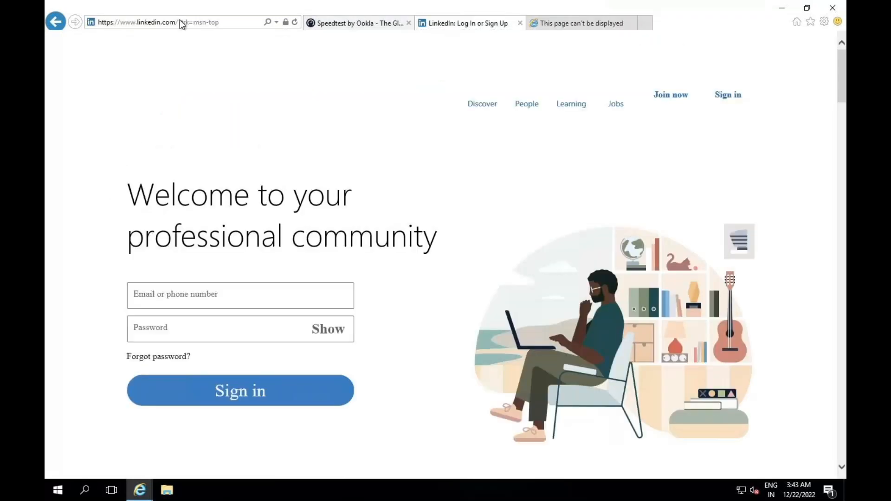
{"action": "left_click", "coordinate": [294, 22]}
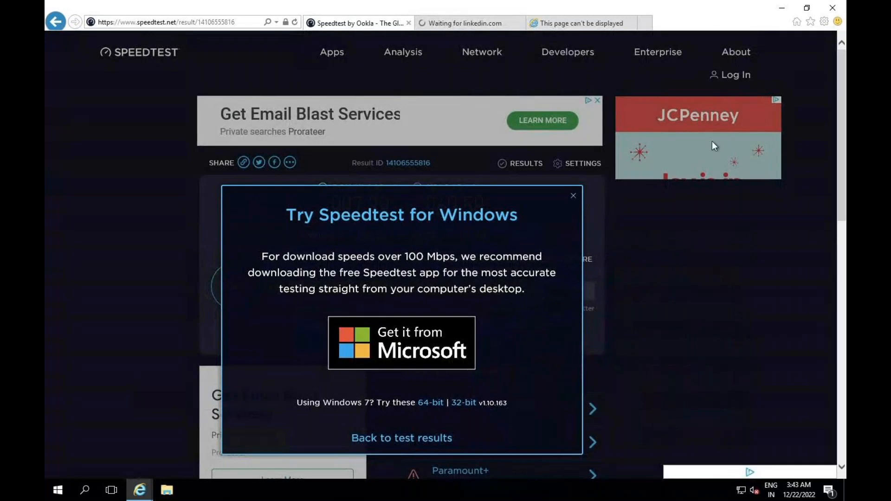
{"action": "left_click", "coordinate": [829, 37]}
{"action": "left_click", "coordinate": [833, 8]}
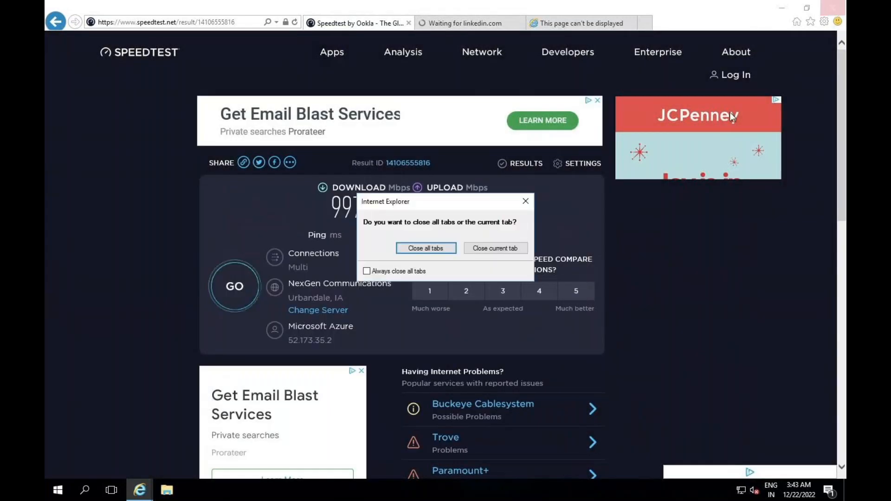
{"action": "left_click", "coordinate": [415, 249]}
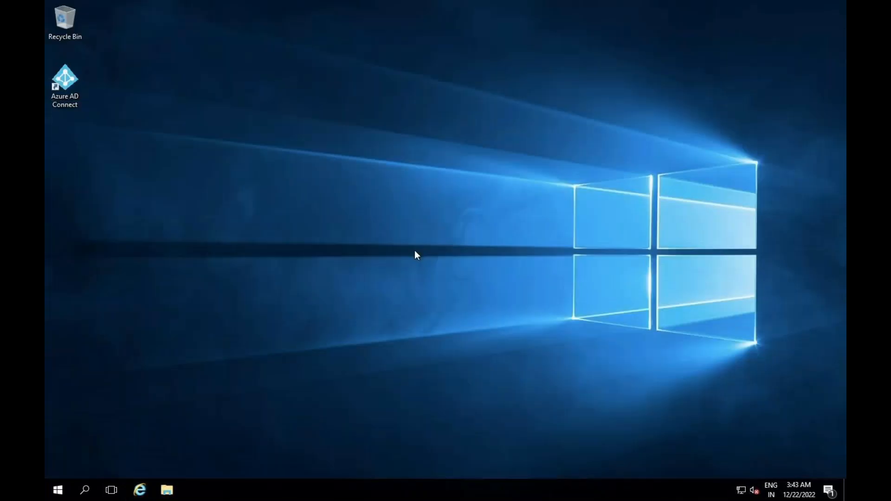
{"action": "mouse_move", "coordinate": [450, 1]}
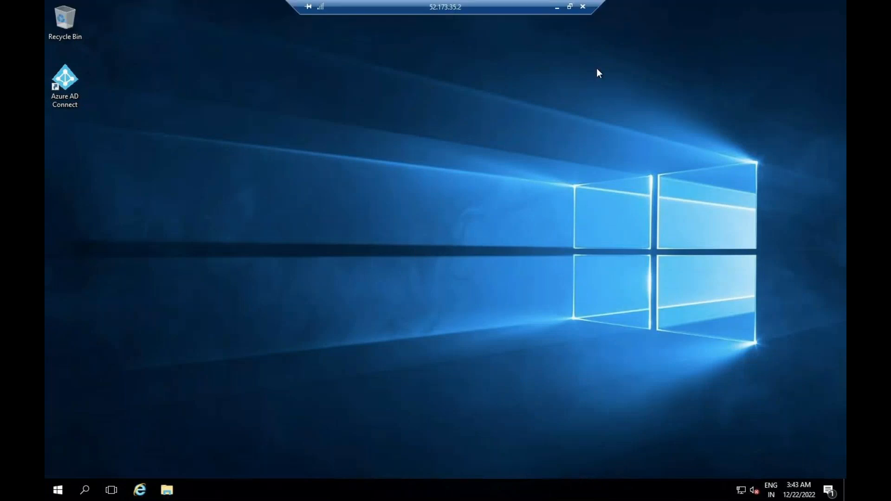
Close notifications and review the web VM's Application security groups and empty Load balancing tabs.
{"action": "left_click", "coordinate": [559, 8]}
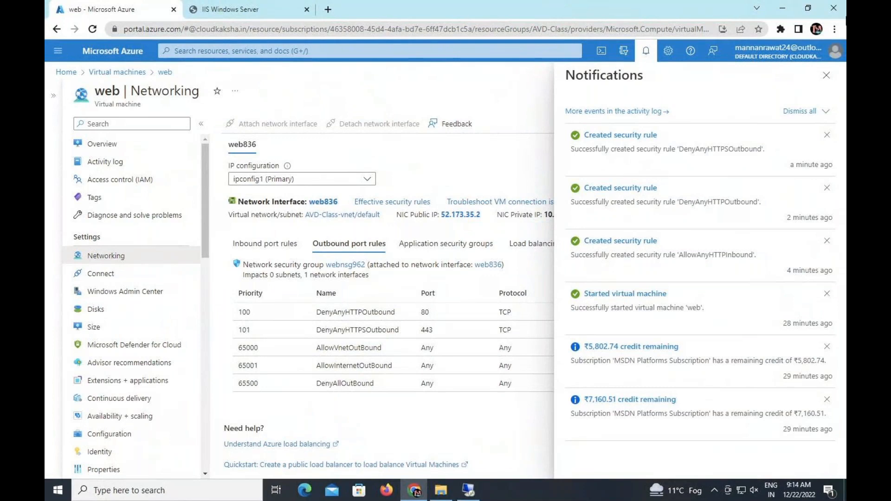
{"action": "left_click", "coordinate": [827, 76]}
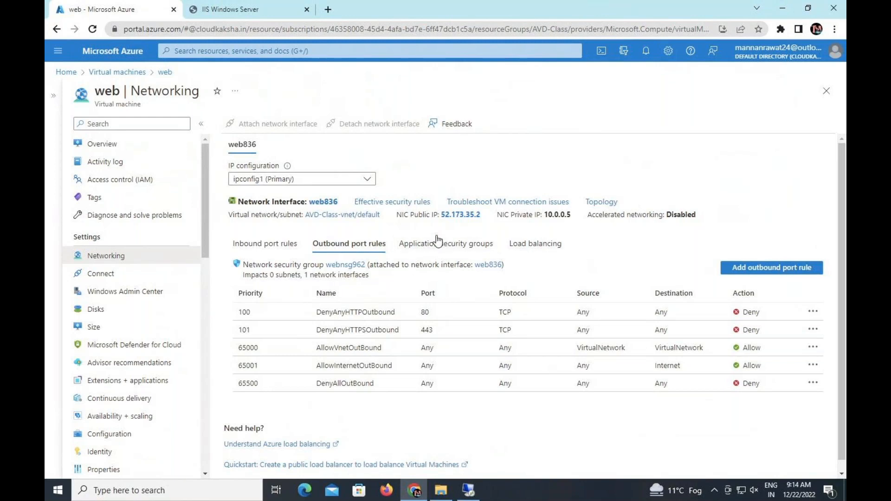
{"action": "left_click", "coordinate": [436, 242]}
{"action": "left_click", "coordinate": [532, 244]}
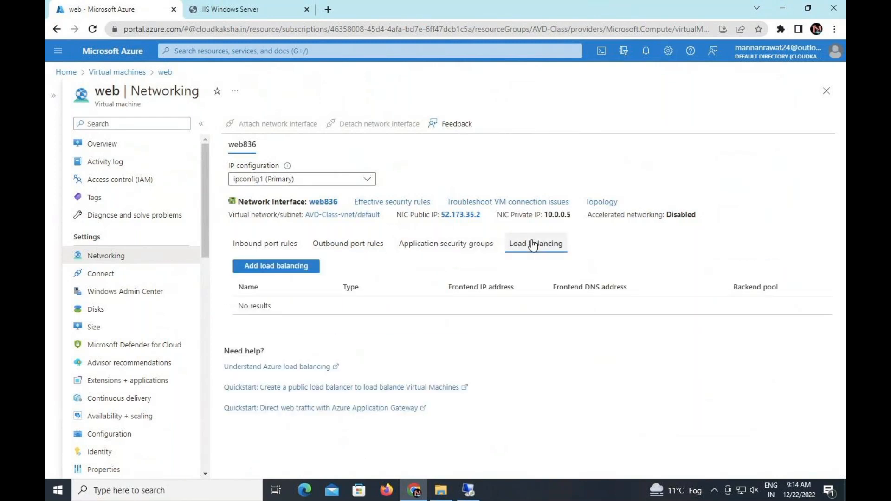
{"action": "left_click", "coordinate": [461, 250]}
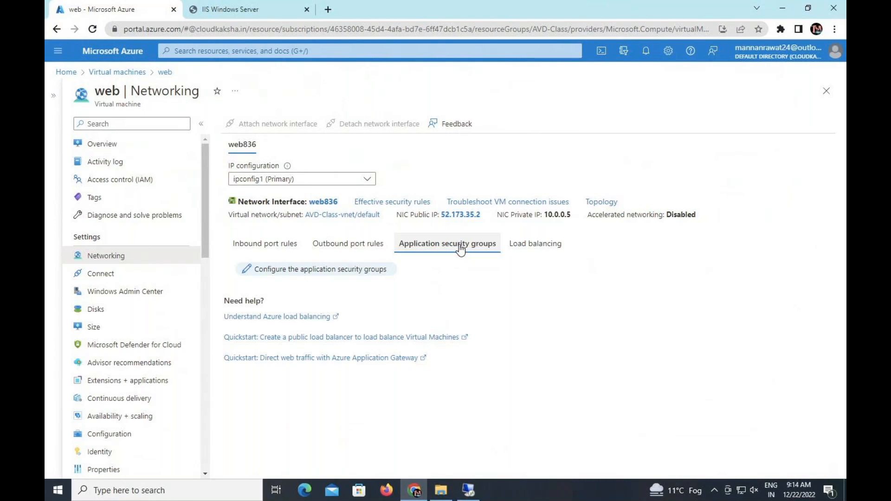
{"action": "left_click", "coordinate": [545, 251]}
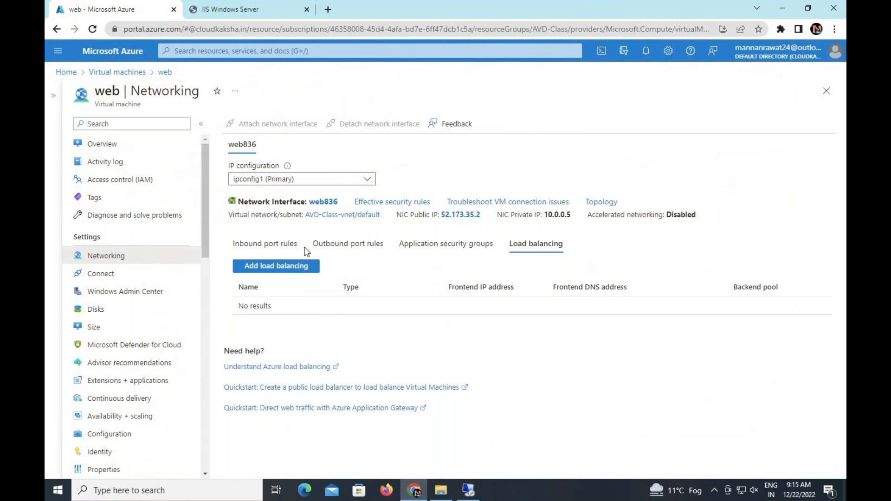
Switch to the GoTo Meeting 'Azure Class' window and mute the microphone.
{"action": "key", "text": "ctrl+Left"}
{"action": "key", "text": "ctrl+Right"}
{"action": "key", "text": "ctrl+Right"}
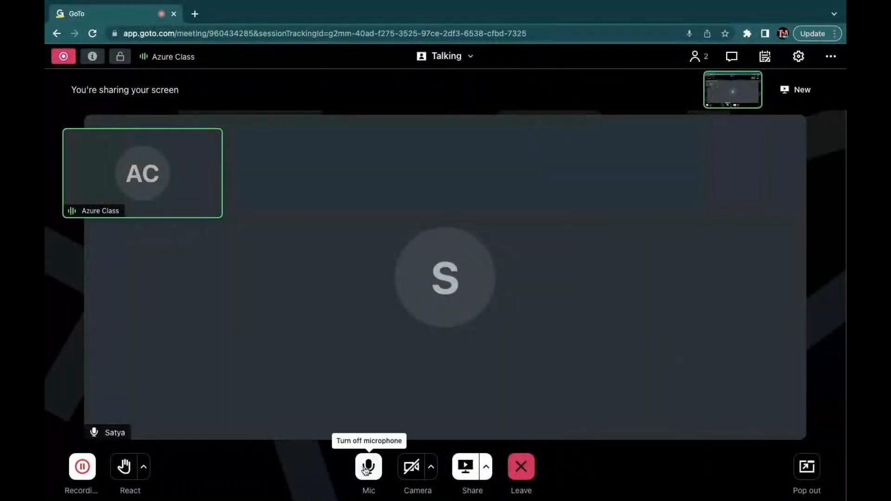
{"action": "left_click", "coordinate": [367, 468]}
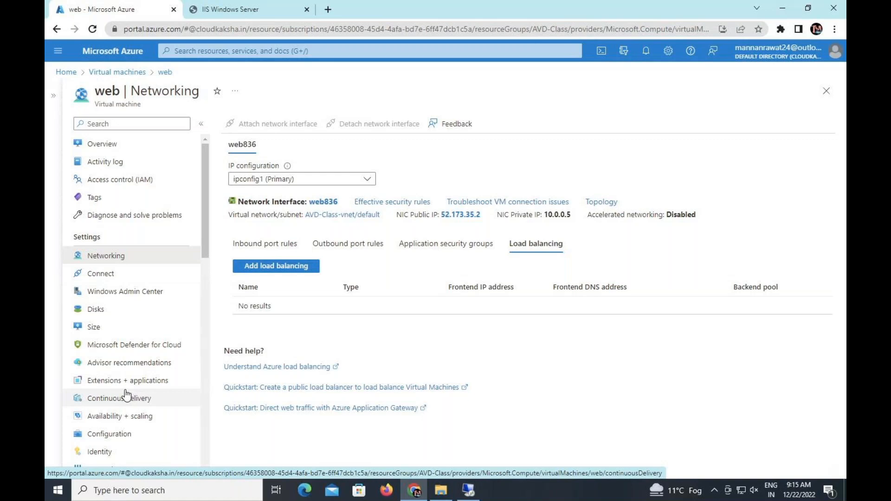
Open the web VM's Windows Admin Center page and review its install form for port 6516.
{"action": "left_click", "coordinate": [110, 292]}
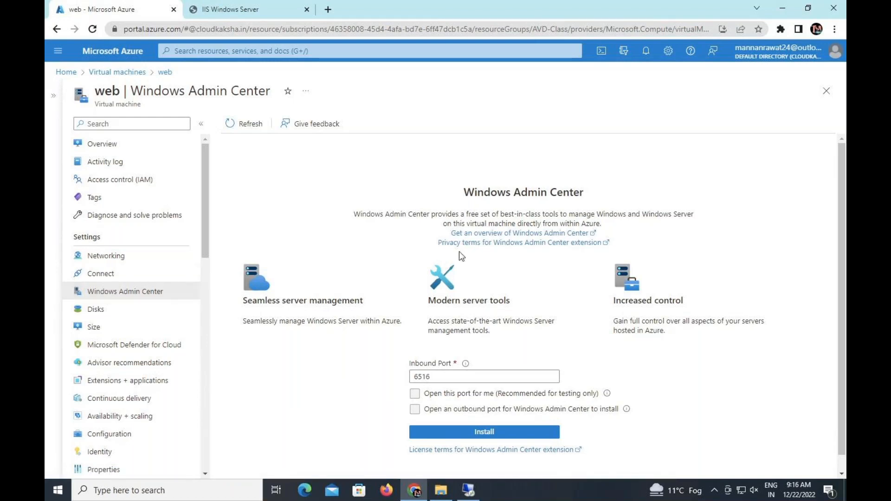
{"action": "scroll", "coordinate": [460, 253], "scroll_direction": "down", "scroll_amount": 1}
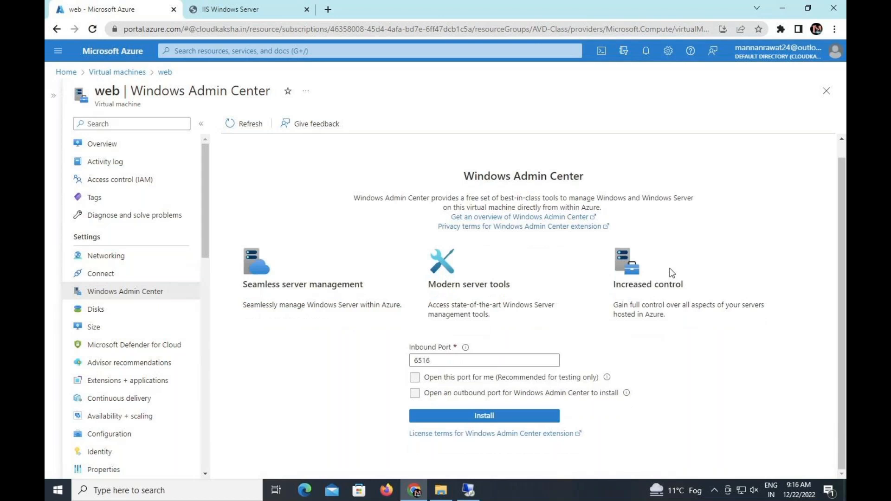
{"action": "scroll", "coordinate": [672, 273], "scroll_direction": "up", "scroll_amount": 1}
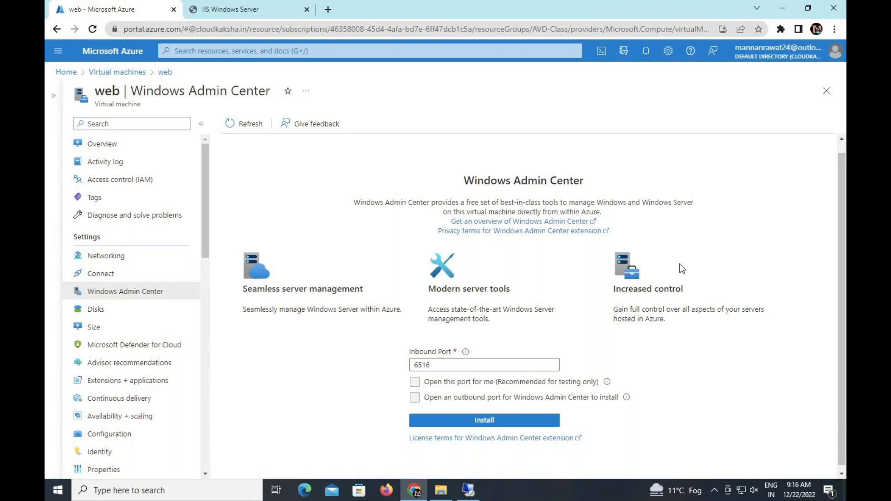
{"action": "scroll", "coordinate": [693, 341], "scroll_direction": "down", "scroll_amount": 1}
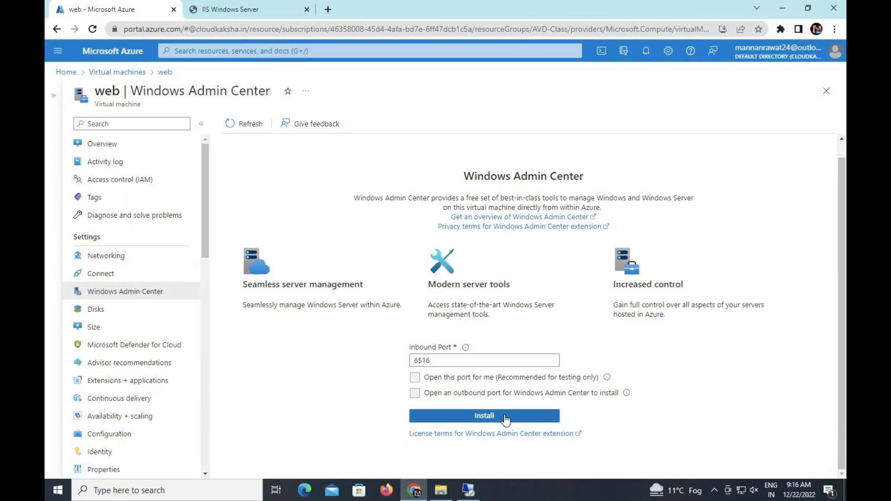
Start installing the Windows Admin Center extension on the web VM.
{"action": "left_click", "coordinate": [505, 418]}
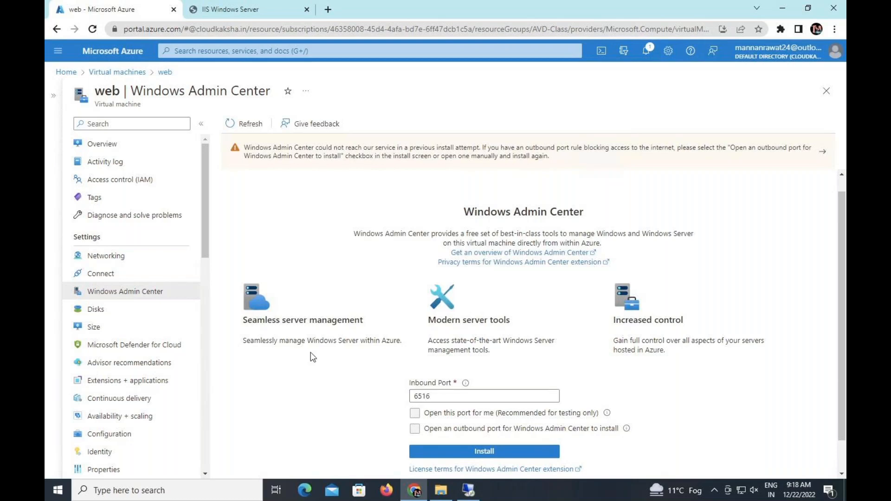
Add an inbound security rule to the web VM allowing destination port 6516.
{"action": "left_click", "coordinate": [156, 254]}
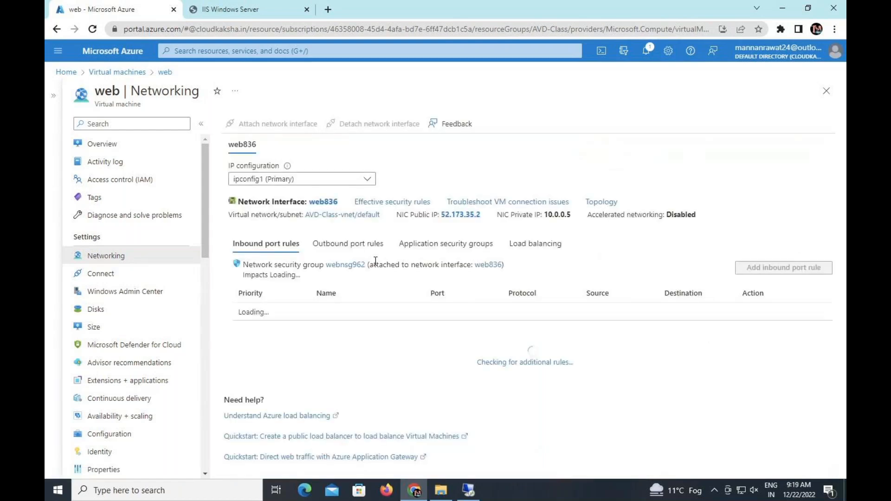
{"action": "left_click", "coordinate": [775, 268]}
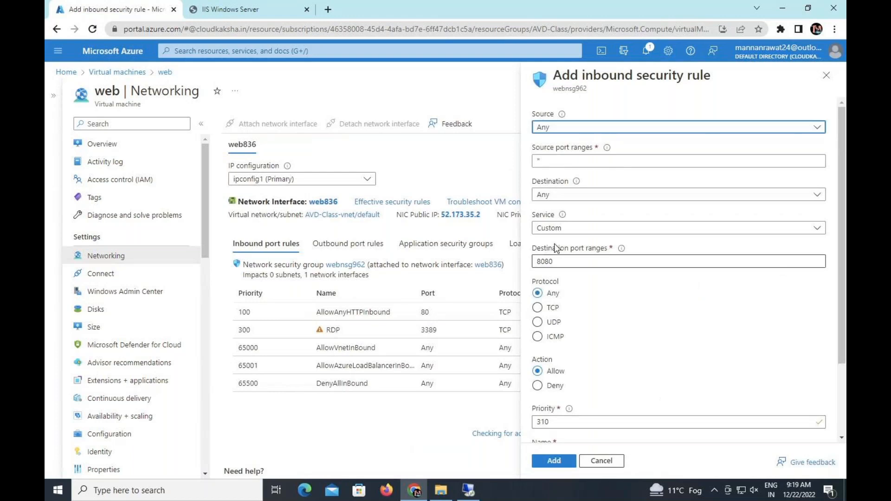
{"action": "left_click", "coordinate": [557, 229]}
{"action": "key", "text": "Tab"}
{"action": "type", "text": "651"}
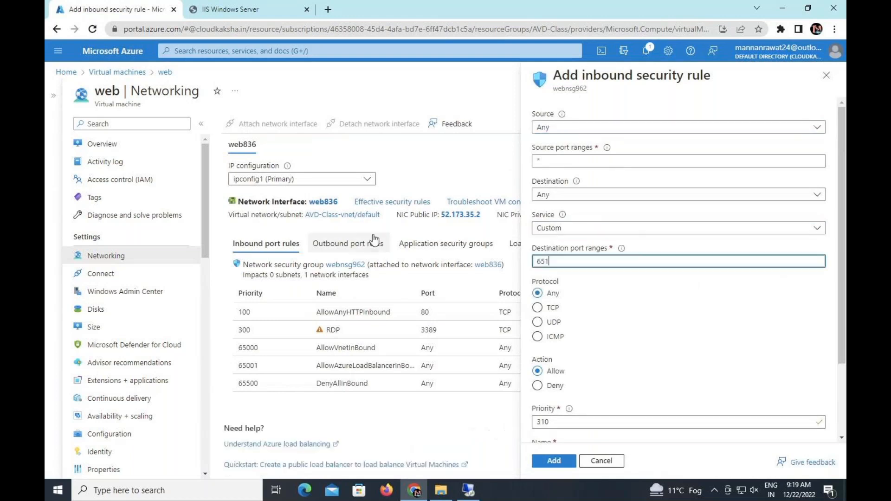
{"action": "type", "text": "6"}
{"action": "left_click", "coordinate": [554, 461]}
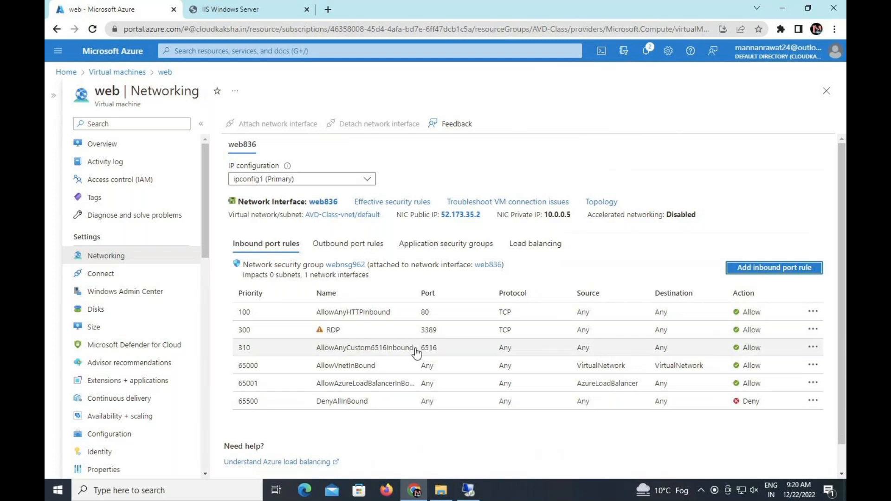
Revisit the Windows Admin Center page, then return to the web VM's Overview.
{"action": "left_click", "coordinate": [126, 292]}
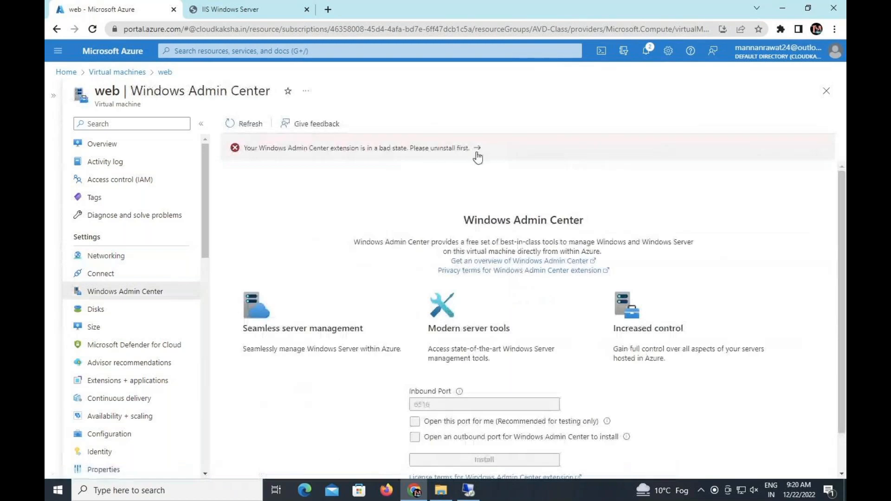
{"action": "scroll", "coordinate": [446, 272], "scroll_direction": "down", "scroll_amount": 2}
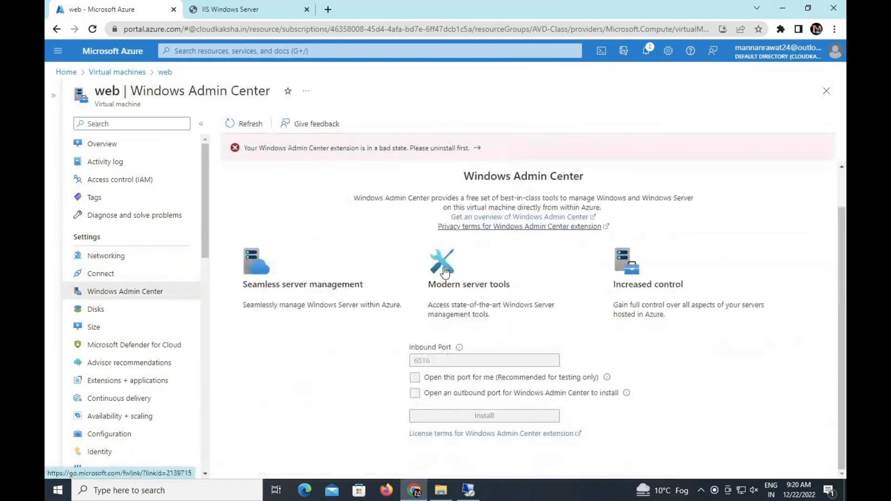
{"action": "left_click", "coordinate": [435, 166]}
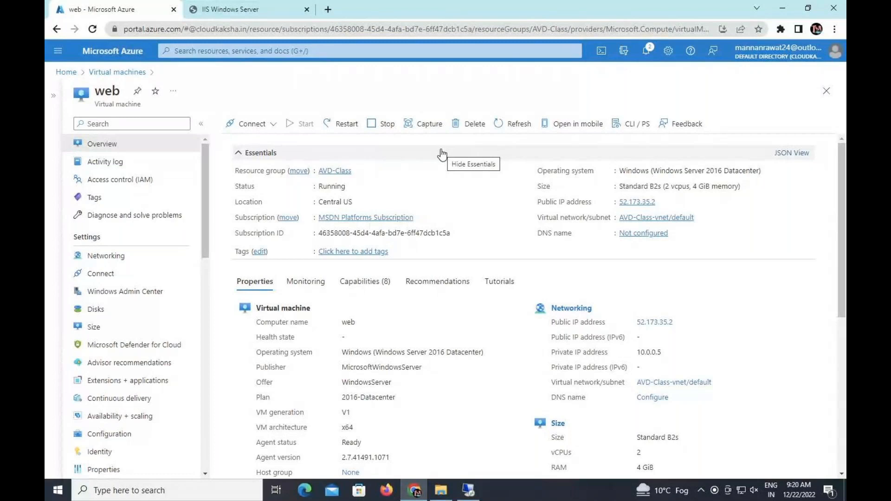
Reopen the web VM's Windows Admin Center page.
{"action": "left_click", "coordinate": [155, 293]}
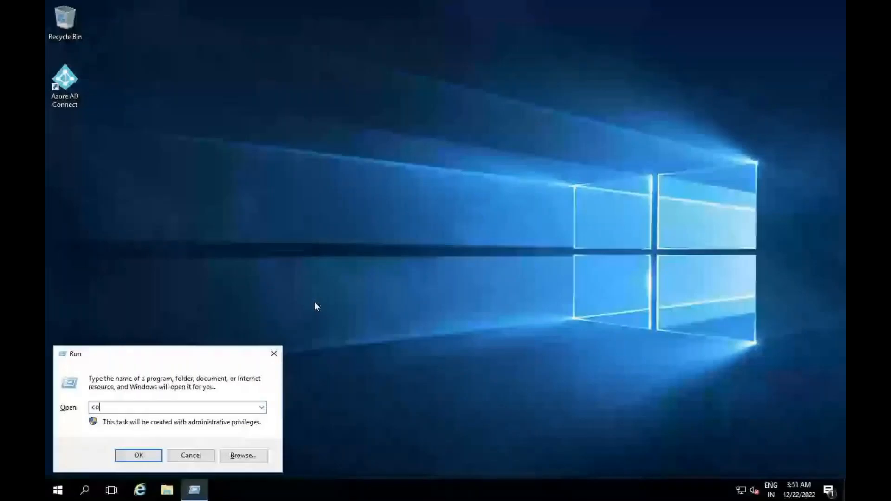
Run 'control' on the VM and check its installed programs in Programs and Features.
{"action": "type", "text": "ntrol"}
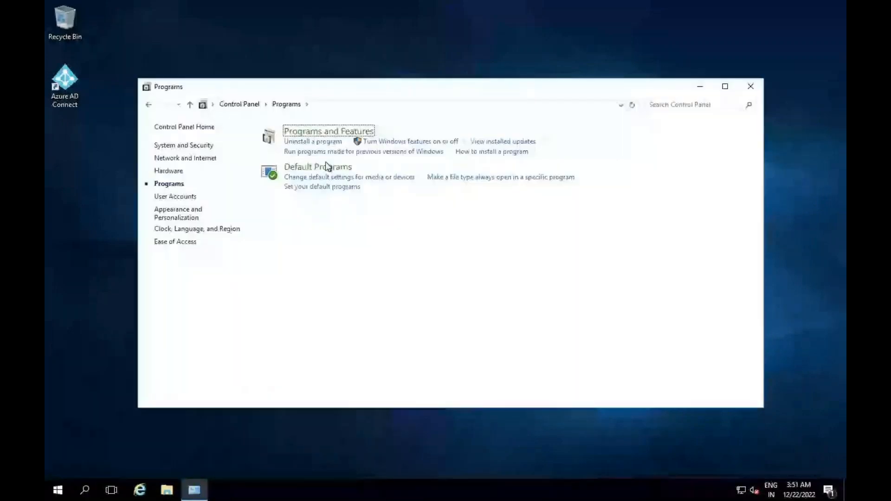
{"action": "left_click", "coordinate": [311, 131]}
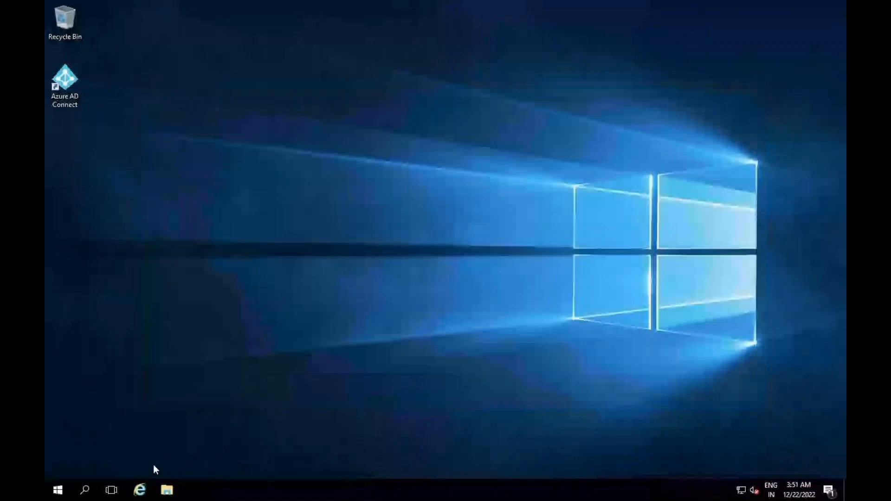
{"action": "mouse_move", "coordinate": [557, 9]}
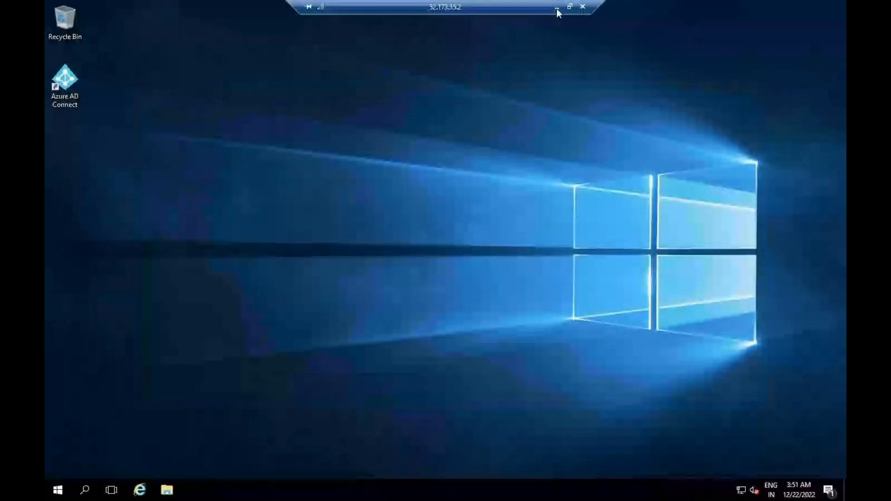
Minimize the remote session and open the web VM's Extensions + applications list.
{"action": "left_click", "coordinate": [557, 9]}
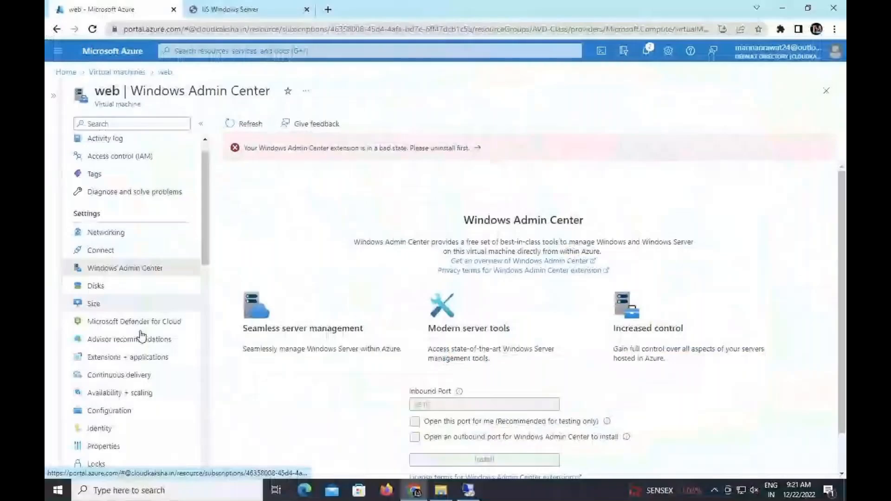
{"action": "scroll", "coordinate": [142, 336], "scroll_direction": "down", "scroll_amount": 10}
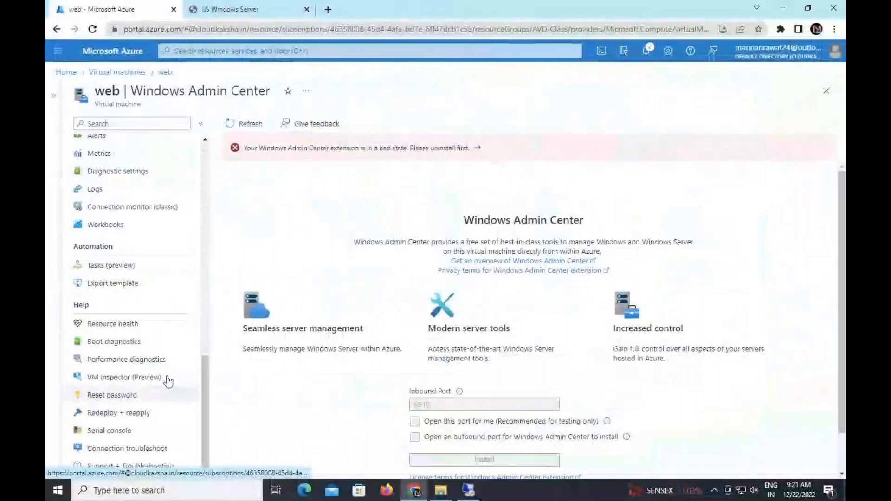
{"action": "scroll", "coordinate": [126, 303], "scroll_direction": "up", "scroll_amount": 1}
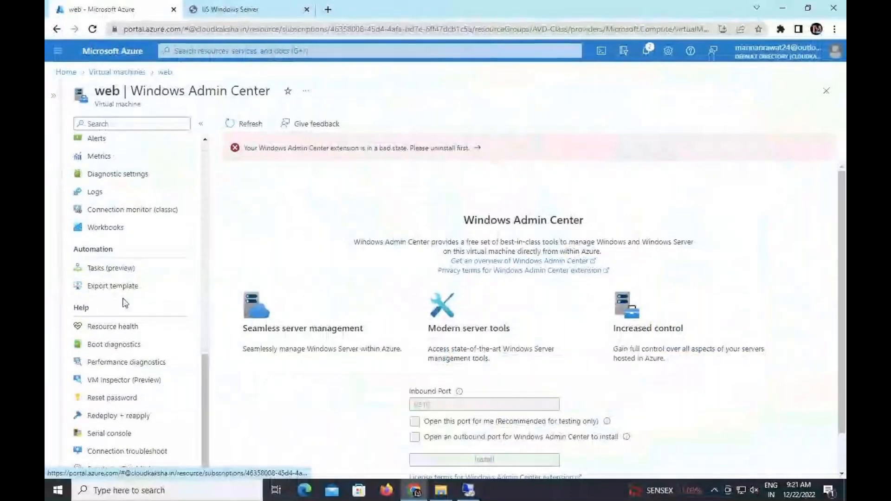
{"action": "scroll", "coordinate": [125, 303], "scroll_direction": "up", "scroll_amount": 4}
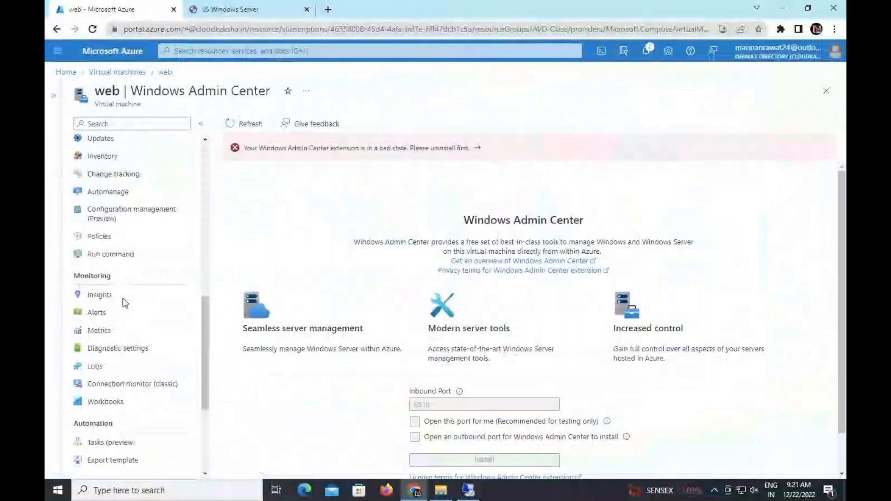
{"action": "scroll", "coordinate": [125, 303], "scroll_direction": "up", "scroll_amount": 4}
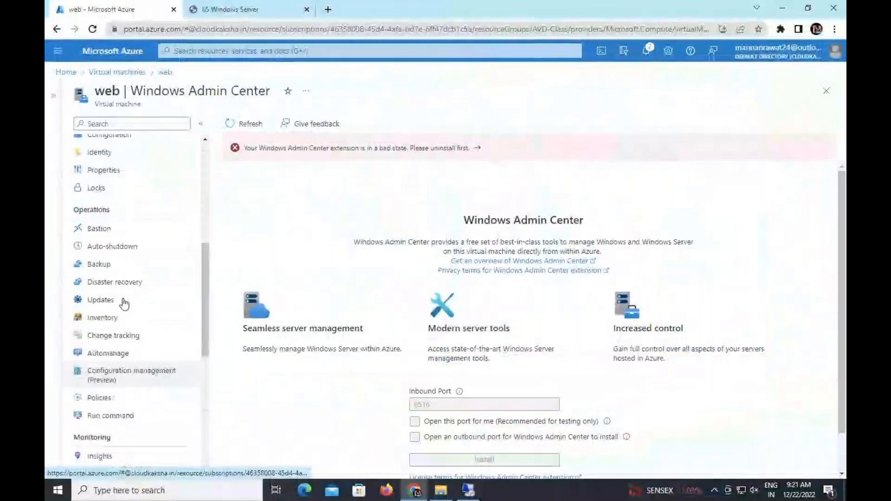
{"action": "scroll", "coordinate": [124, 304], "scroll_direction": "up", "scroll_amount": 2}
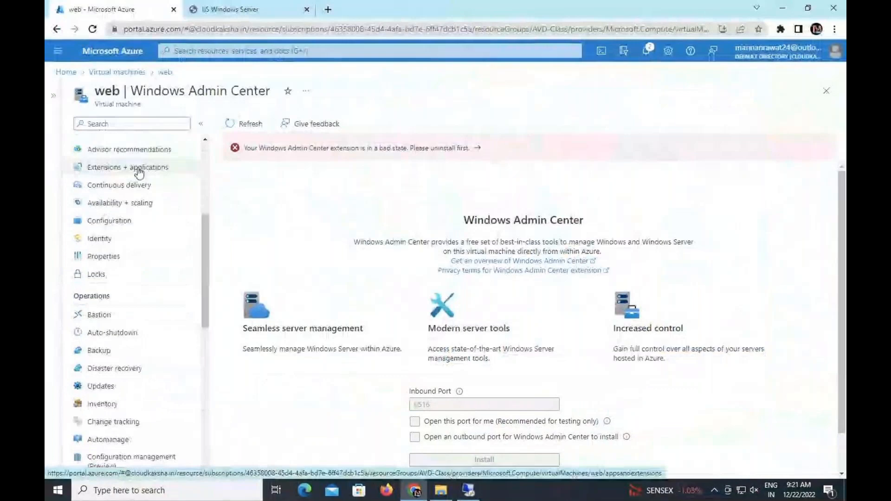
{"action": "left_click", "coordinate": [139, 172]}
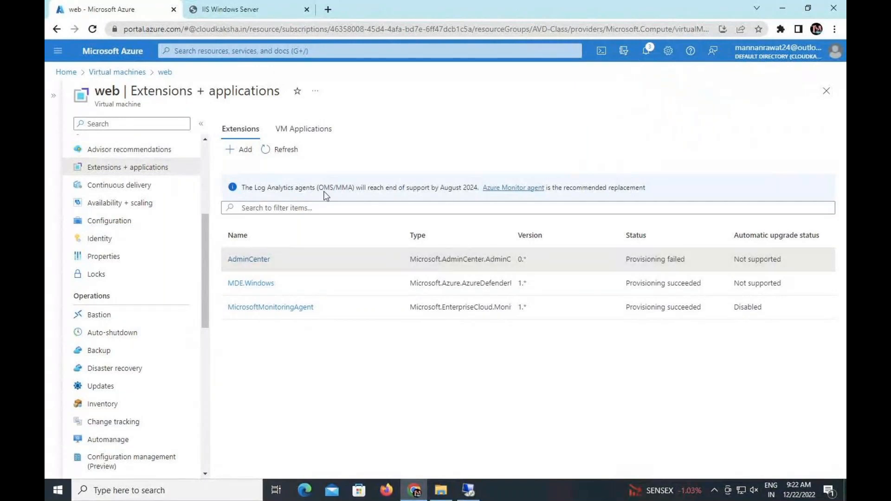
Refresh the extensions list and confirm the AdminCenter deletion in Notifications.
{"action": "left_click", "coordinate": [292, 154]}
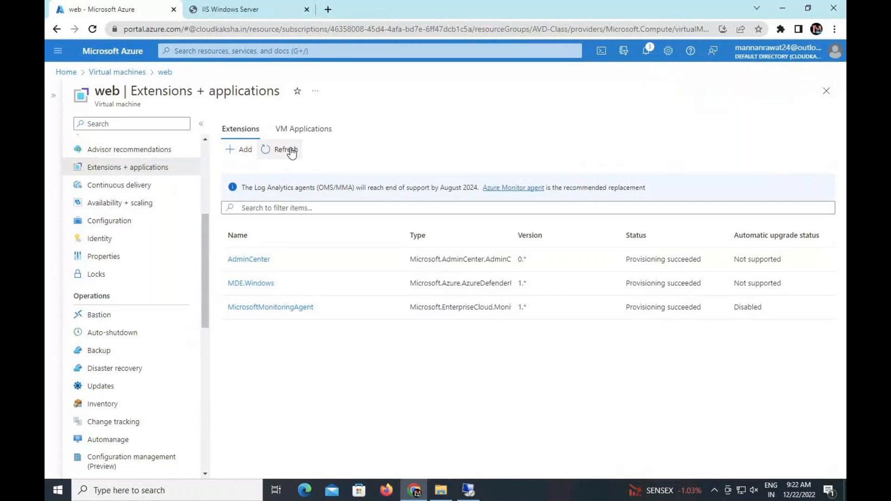
{"action": "left_click", "coordinate": [311, 32]}
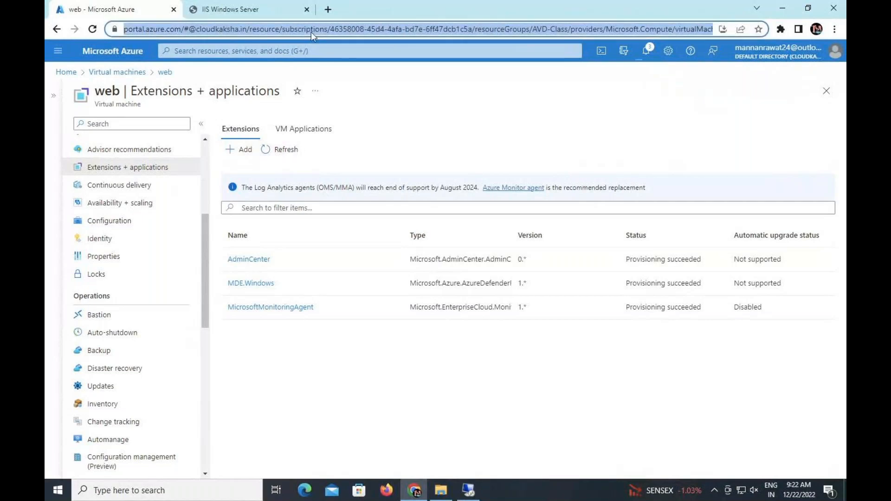
{"action": "left_click", "coordinate": [650, 52]}
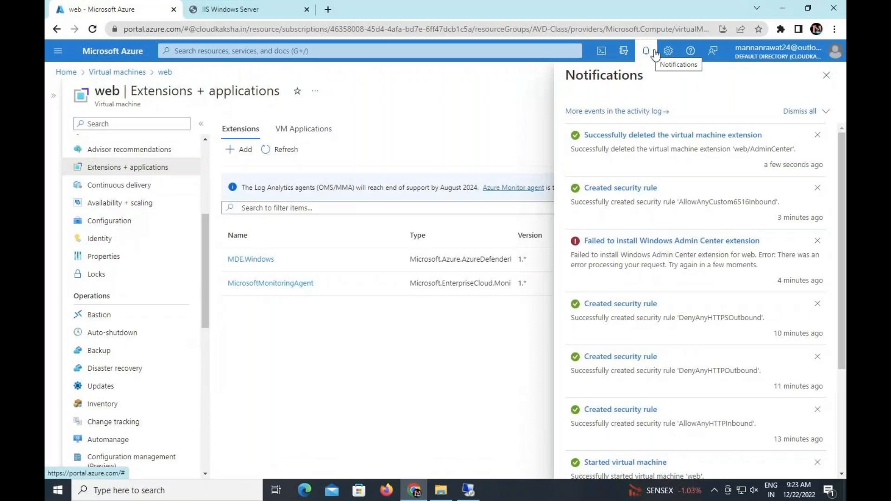
{"action": "left_click", "coordinate": [826, 76]}
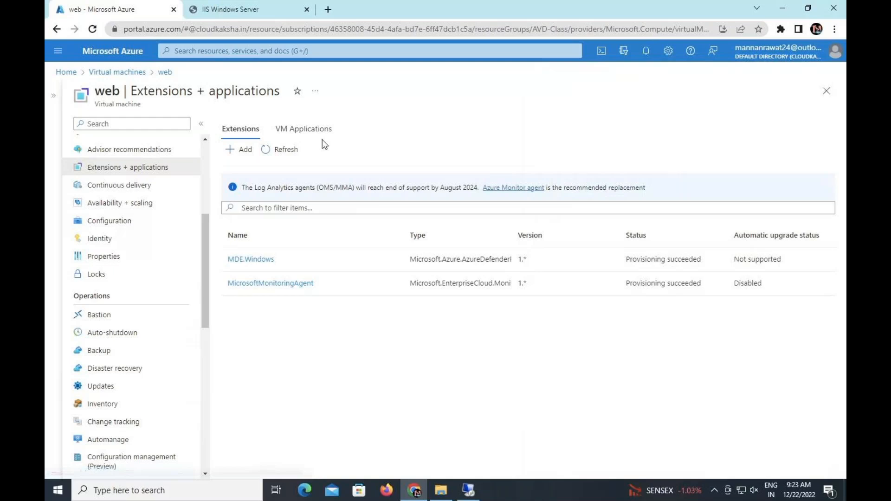
{"action": "scroll", "coordinate": [112, 205], "scroll_direction": "up", "scroll_amount": 1}
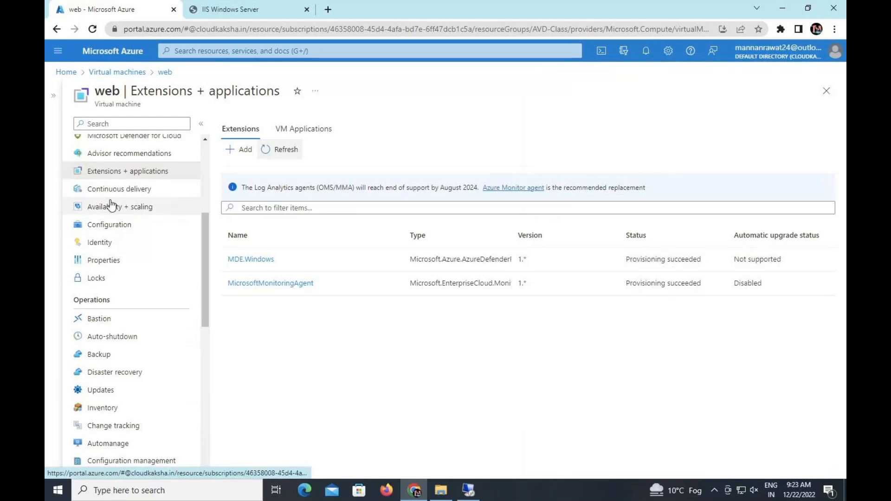
Reopen Windows Admin Center and retry installing its extension on the web VM.
{"action": "scroll", "coordinate": [111, 205], "scroll_direction": "up", "scroll_amount": 3}
{"action": "left_click", "coordinate": [120, 225]}
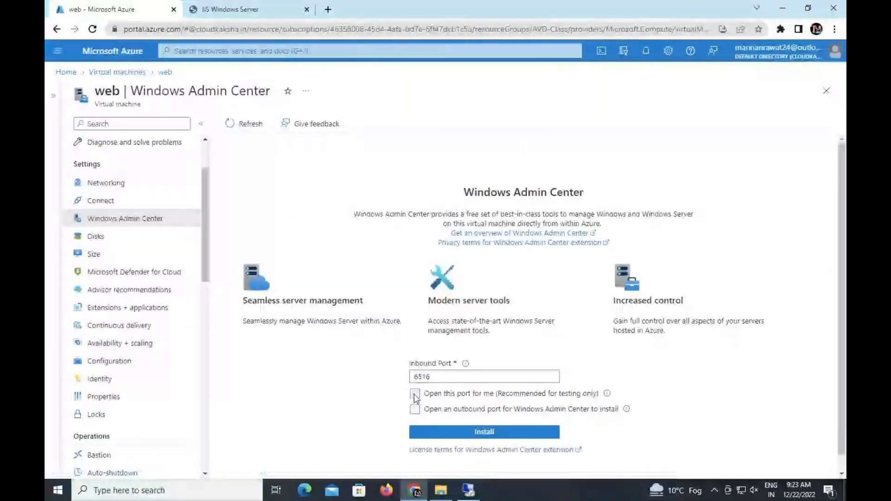
{"action": "left_click", "coordinate": [511, 435]}
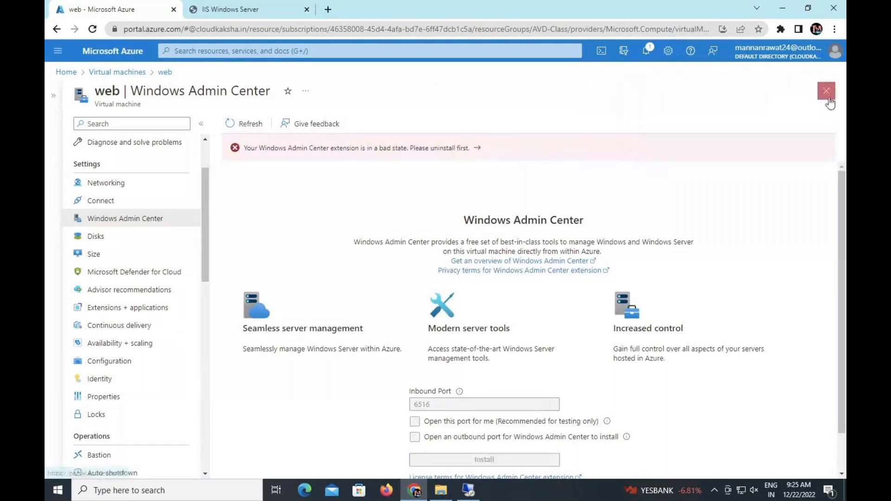
Return to Virtual machines, open web, and view its Size page showing Standard_B2s.
{"action": "left_click", "coordinate": [828, 92]}
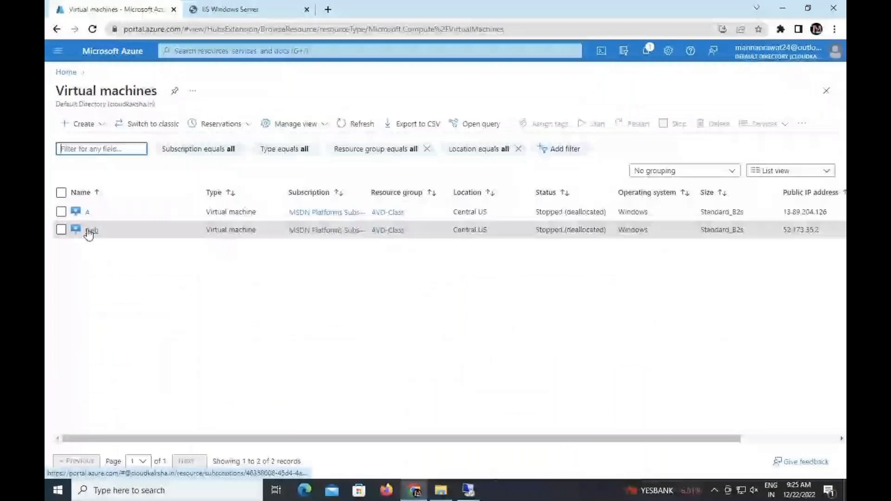
{"action": "left_click", "coordinate": [91, 231]}
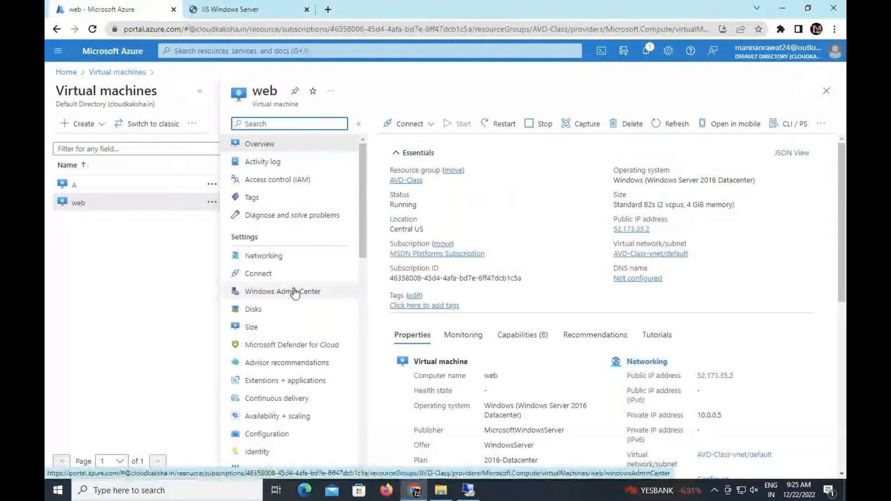
{"action": "scroll", "coordinate": [268, 338], "scroll_direction": "down", "scroll_amount": 1}
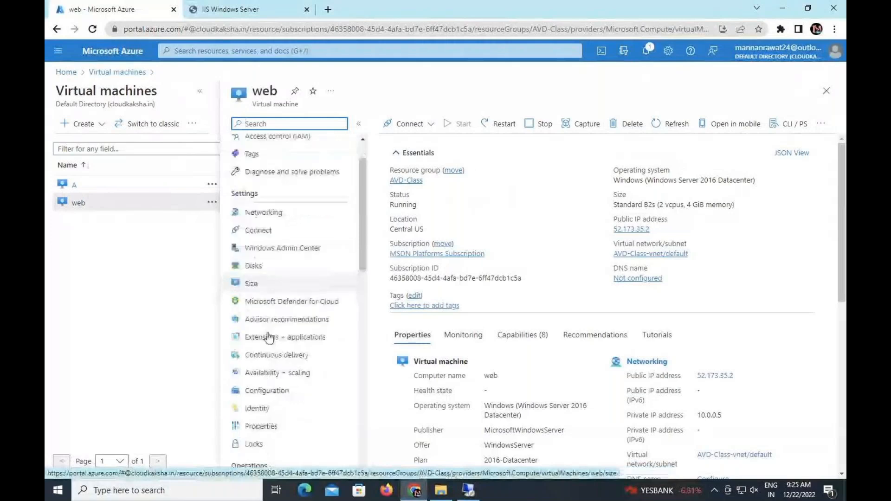
{"action": "left_click", "coordinate": [252, 284]}
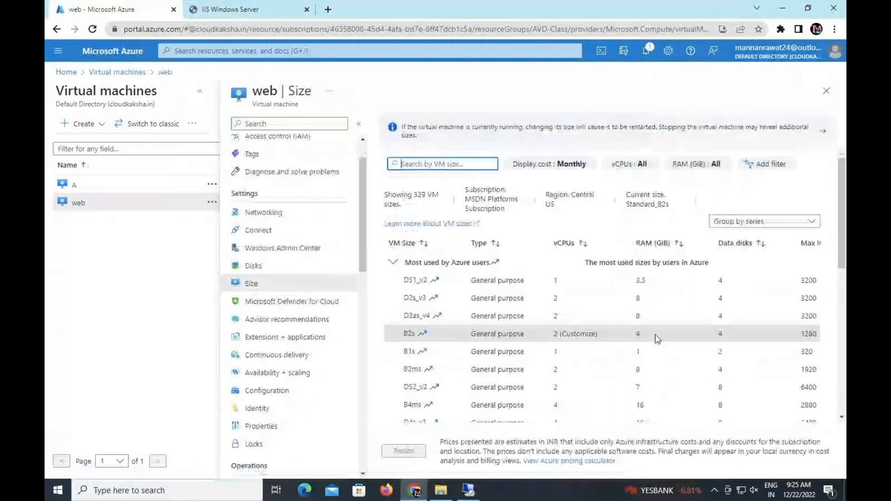
Open the web VM's Locks page under Settings.
{"action": "scroll", "coordinate": [668, 332], "scroll_direction": "down", "scroll_amount": 1}
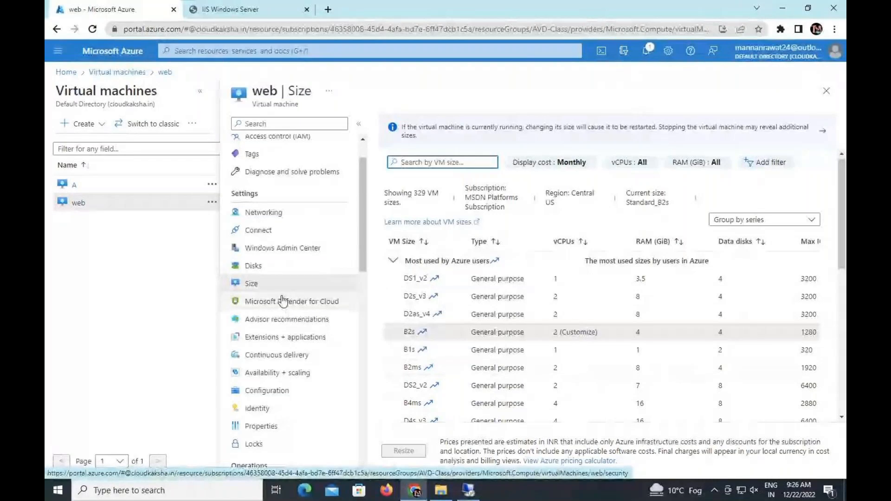
{"action": "scroll", "coordinate": [276, 365], "scroll_direction": "down", "scroll_amount": 2}
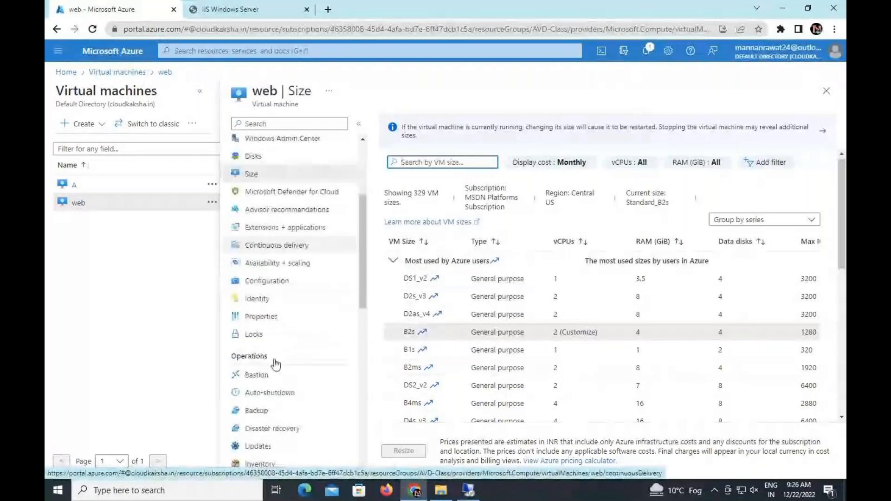
{"action": "left_click", "coordinate": [274, 334]}
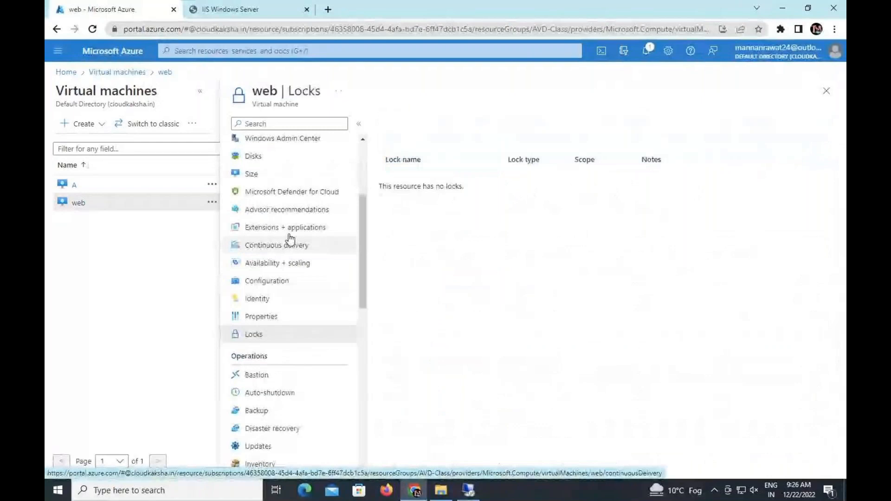
Open the web VM's Extensions + applications page.
{"action": "left_click", "coordinate": [260, 229]}
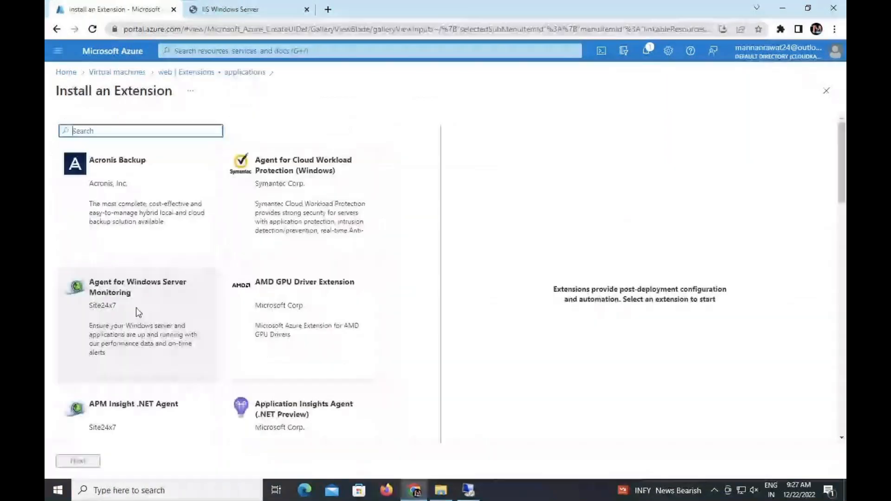
Load more extensions in the Install an Extension gallery and browse the list.
{"action": "scroll", "coordinate": [138, 312], "scroll_direction": "down", "scroll_amount": 15}
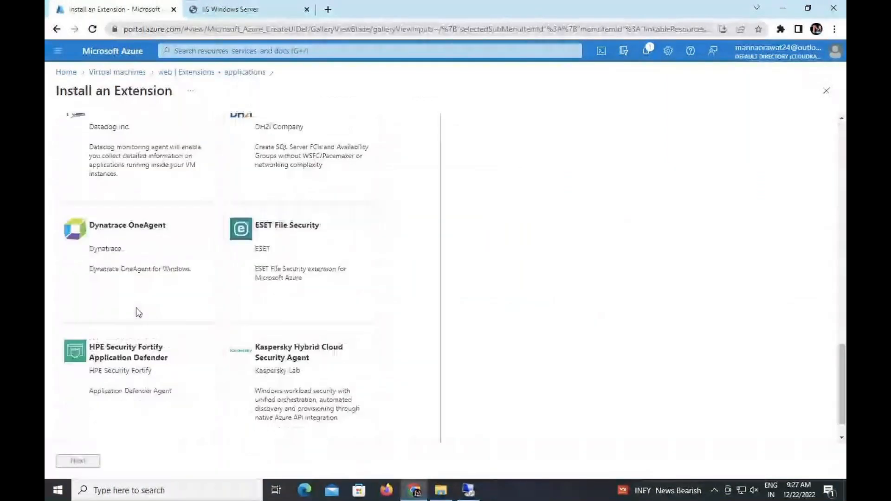
{"action": "scroll", "coordinate": [138, 312], "scroll_direction": "down", "scroll_amount": 1}
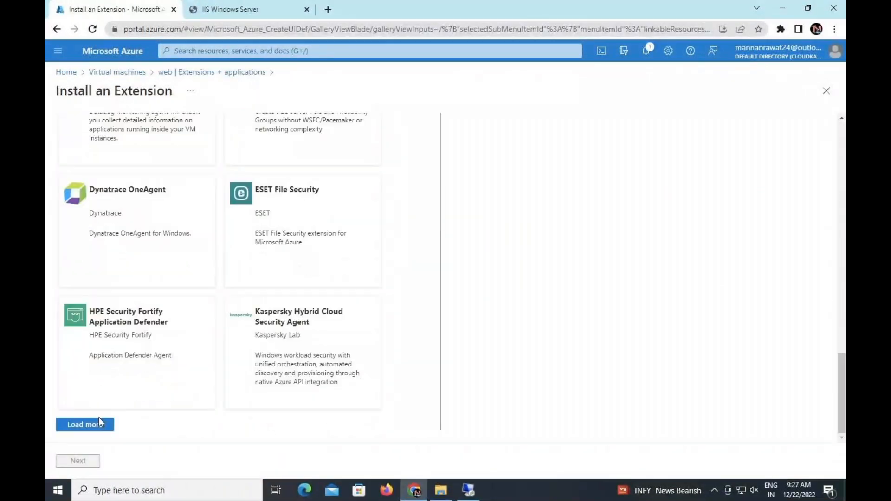
{"action": "left_click", "coordinate": [99, 420]}
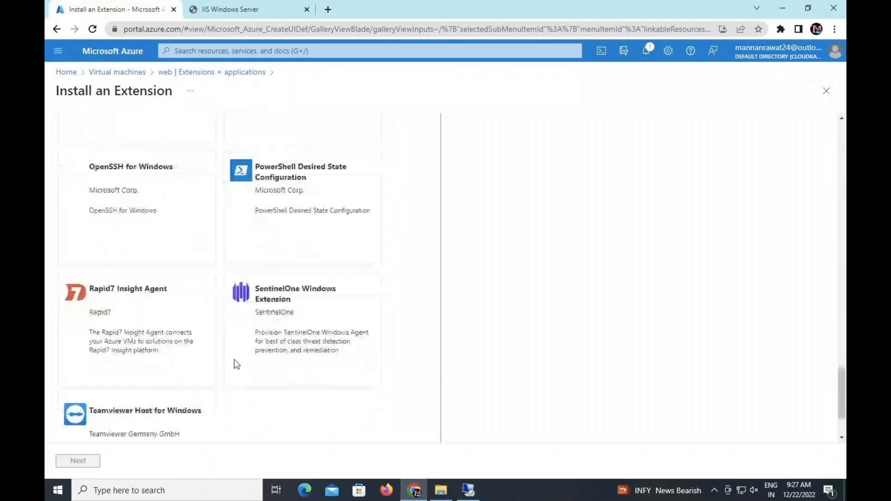
{"action": "scroll", "coordinate": [133, 328], "scroll_direction": "down", "scroll_amount": 2}
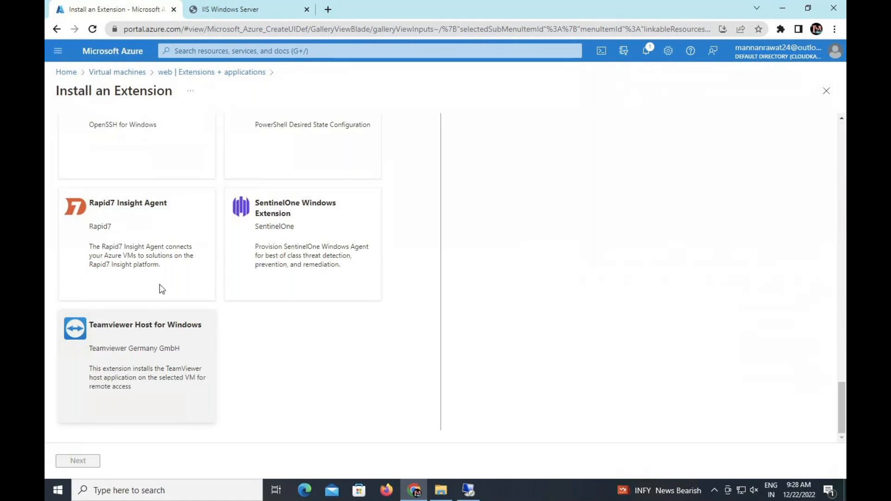
Leave the extension gallery and view the web VM's Locks page, which lists none.
{"action": "scroll", "coordinate": [162, 289], "scroll_direction": "up", "scroll_amount": 10}
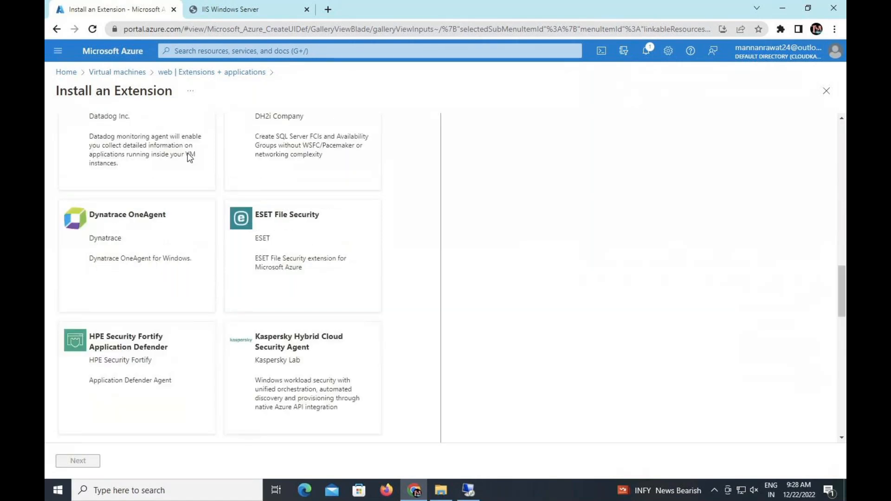
{"action": "scroll", "coordinate": [189, 158], "scroll_direction": "up", "scroll_amount": 5}
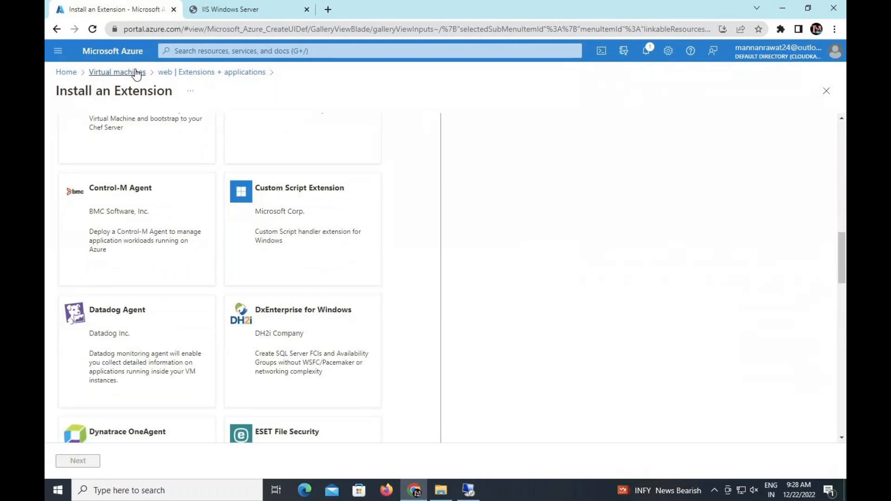
{"action": "left_click", "coordinate": [168, 74]}
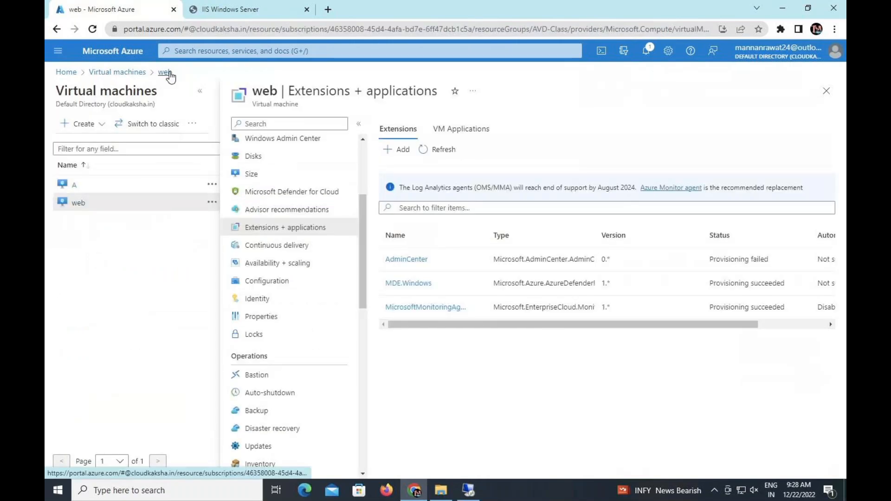
{"action": "left_click", "coordinate": [257, 336]}
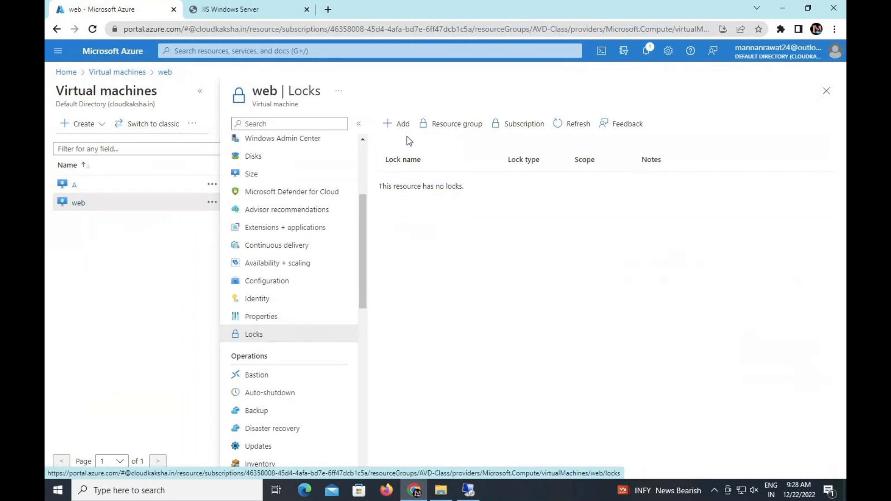
Add a lock of type Delete named 'test' to the web VM.
{"action": "left_click", "coordinate": [398, 124]}
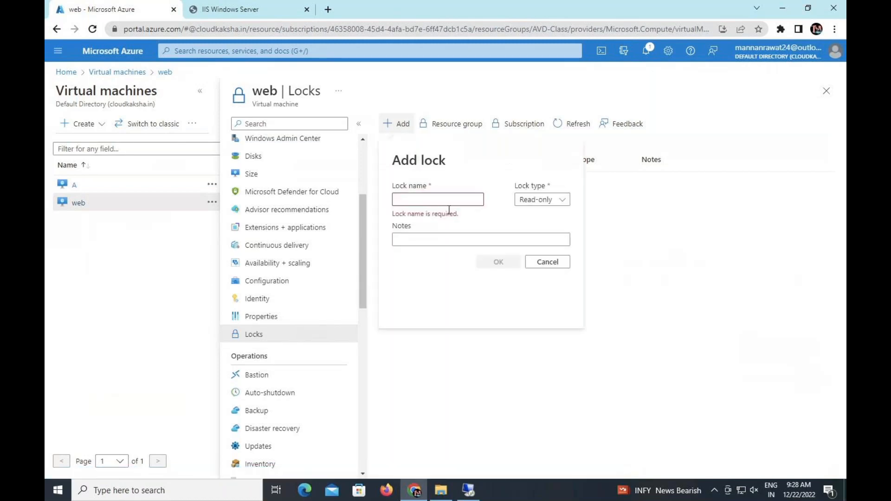
{"action": "left_click", "coordinate": [539, 200]}
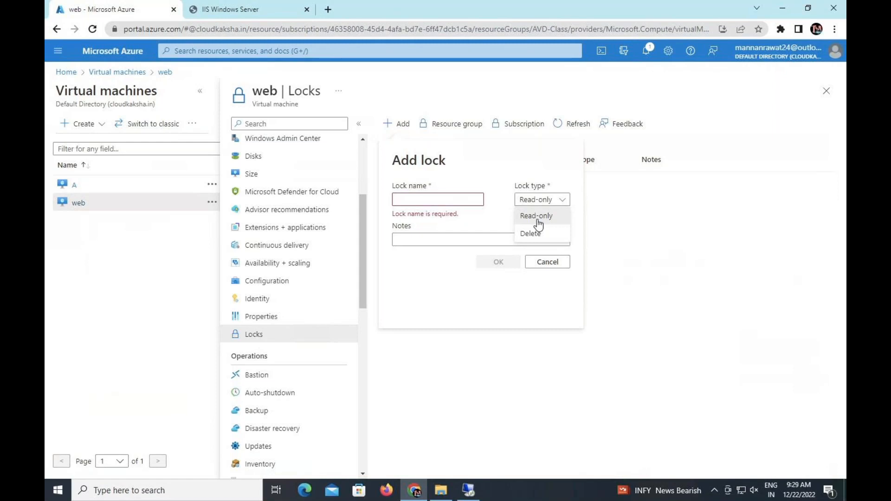
{"action": "left_click", "coordinate": [537, 216]}
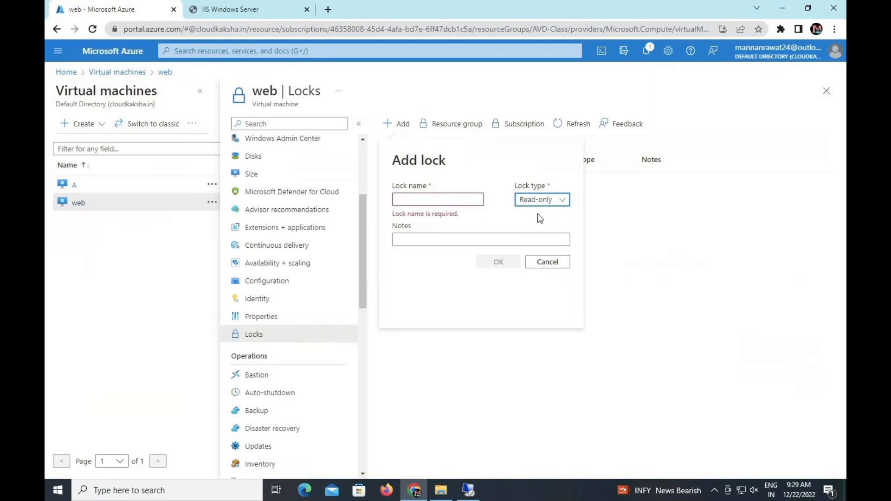
{"action": "left_click", "coordinate": [538, 216]}
{"action": "left_click", "coordinate": [434, 201]}
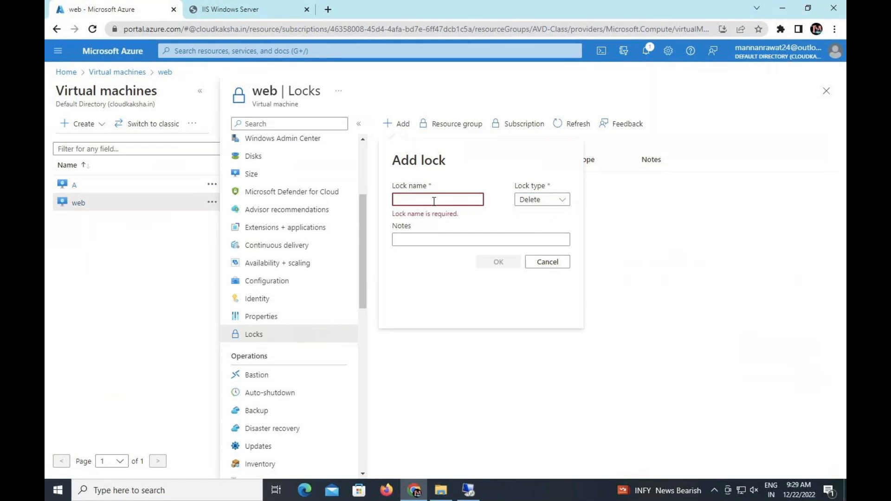
{"action": "type", "text": "test"}
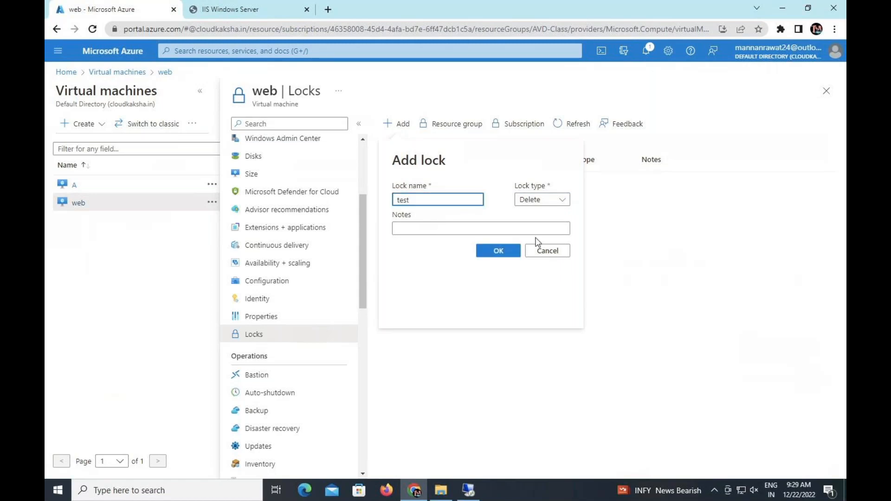
{"action": "left_click", "coordinate": [510, 254]}
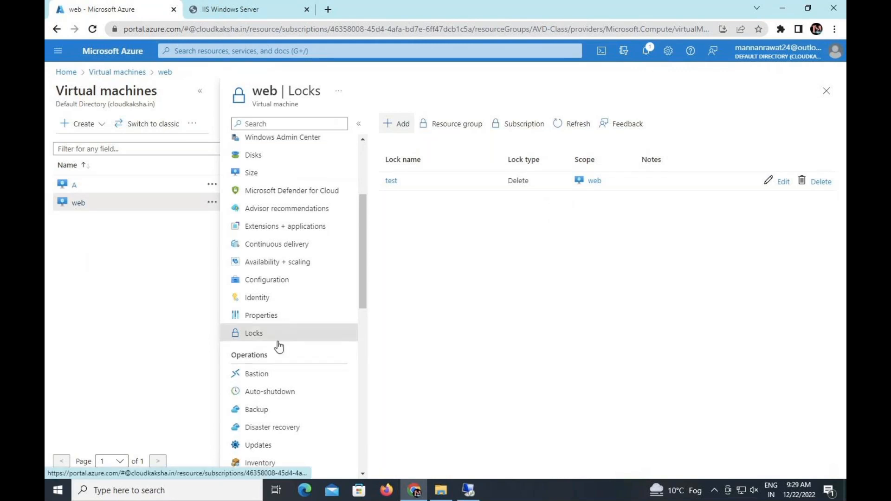
{"action": "scroll", "coordinate": [279, 348], "scroll_direction": "down", "scroll_amount": 3}
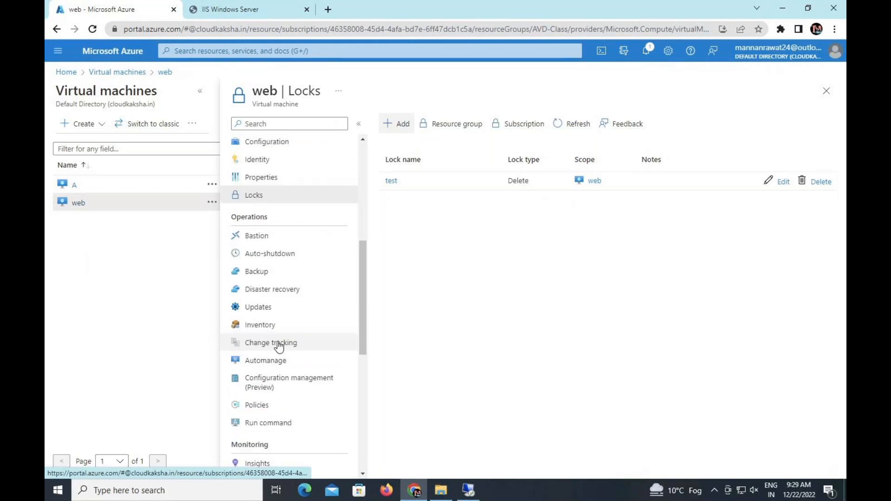
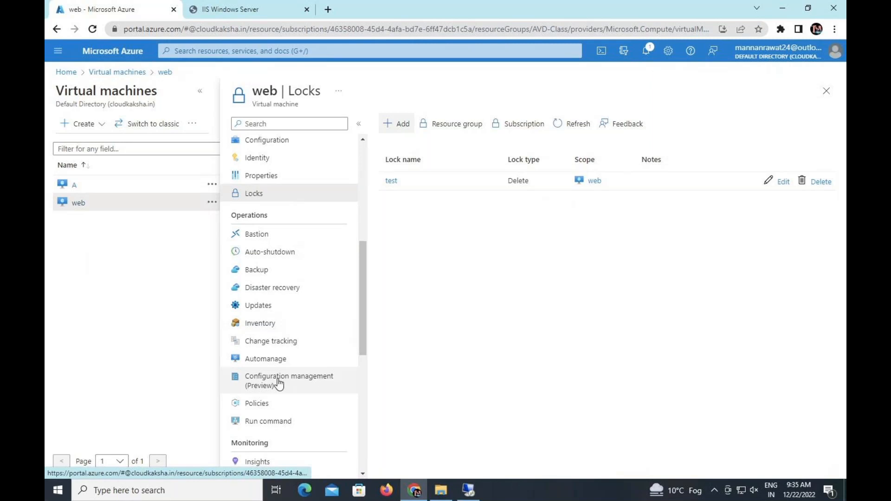
Show the web VM's Redeploy + reapply page instead of its Locks page.
{"action": "scroll", "coordinate": [279, 383], "scroll_direction": "down", "scroll_amount": 2}
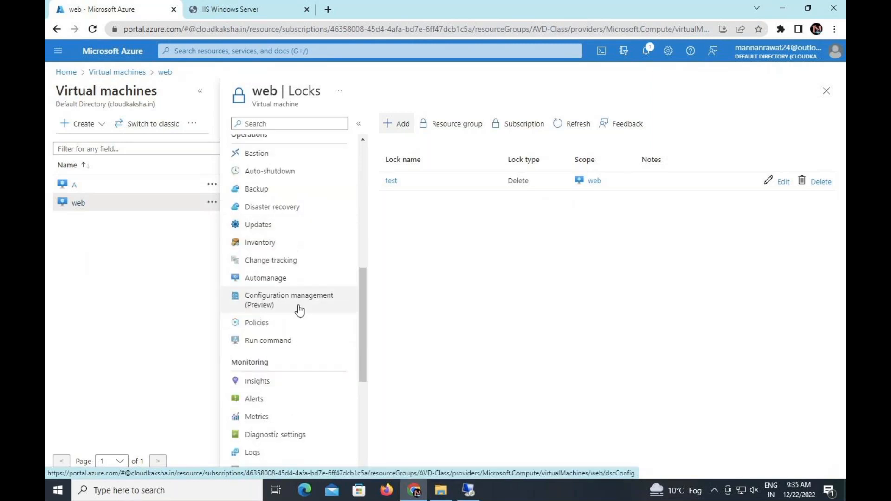
{"action": "scroll", "coordinate": [298, 309], "scroll_direction": "down", "scroll_amount": 5}
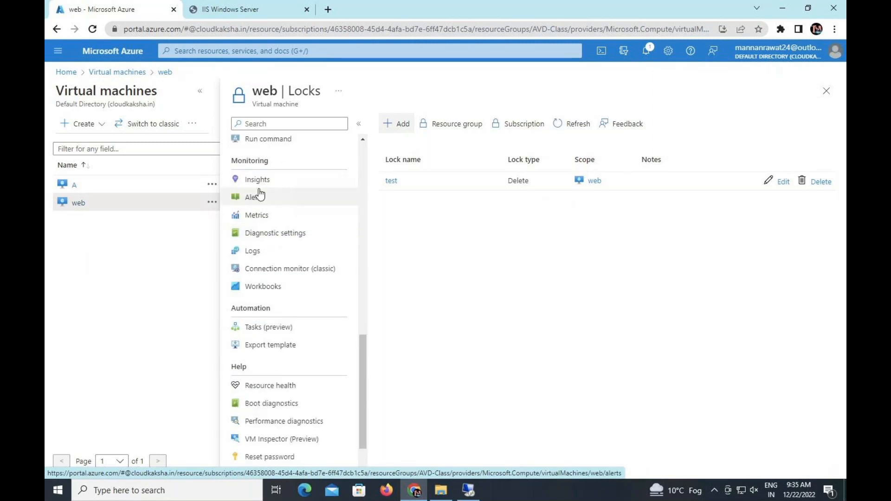
{"action": "scroll", "coordinate": [261, 204], "scroll_direction": "down", "scroll_amount": 1}
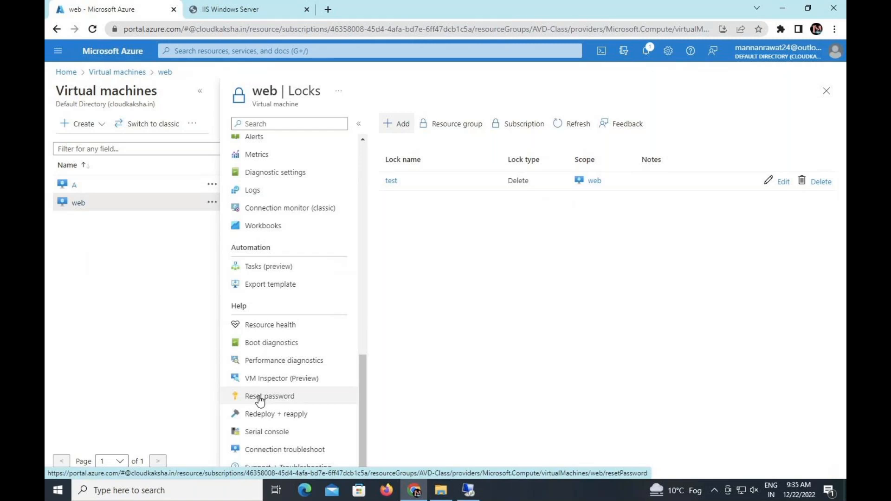
{"action": "left_click", "coordinate": [264, 415]}
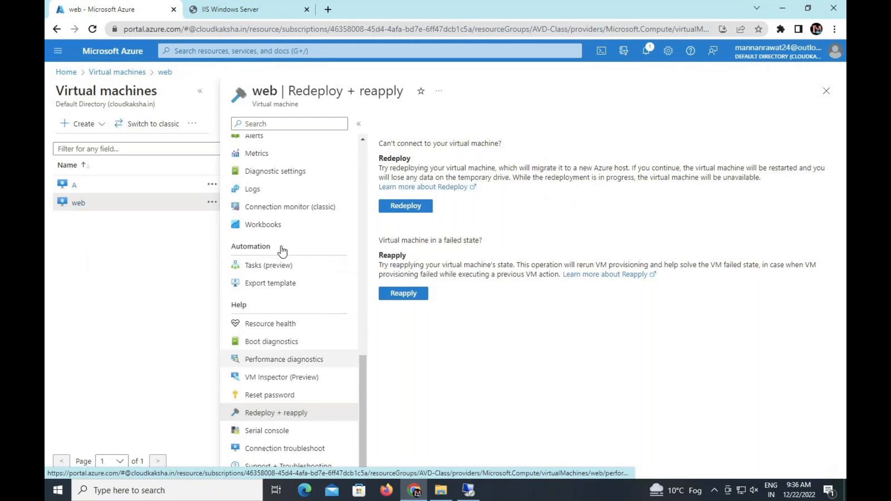
{"action": "scroll", "coordinate": [238, 356], "scroll_direction": "up", "scroll_amount": 15}
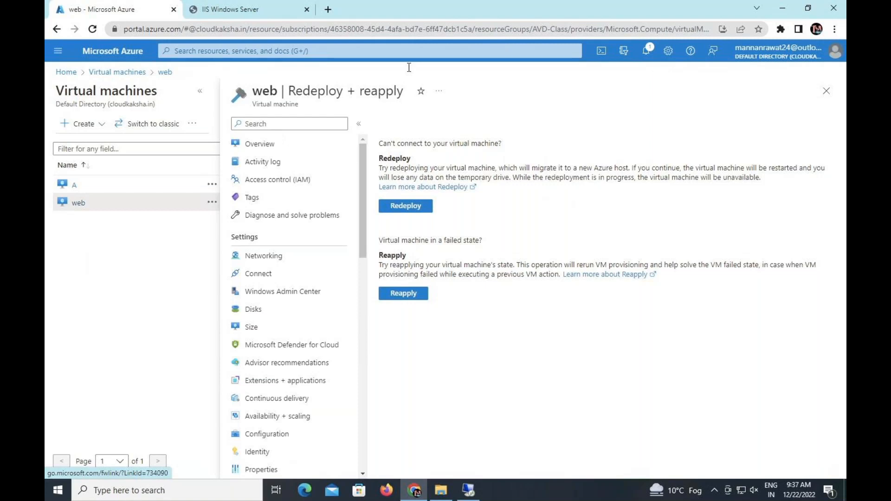
Prepare to delete the web VM with its OS disk, data disks, NIC and public IP, acknowledging the warning.
{"action": "left_click", "coordinate": [79, 203]}
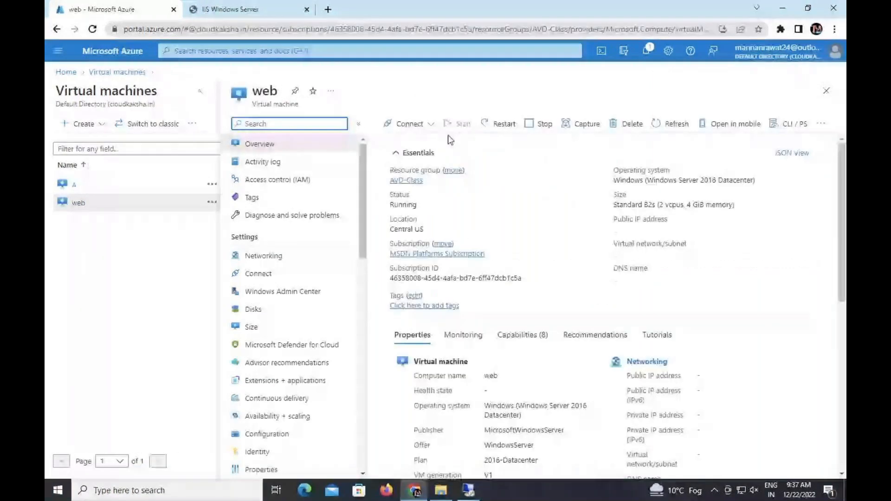
{"action": "left_click", "coordinate": [631, 127]}
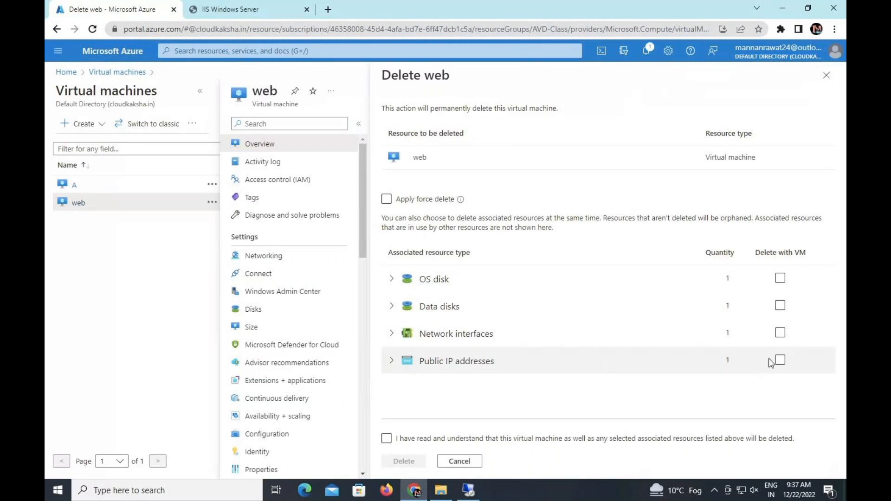
{"action": "left_click", "coordinate": [780, 278]}
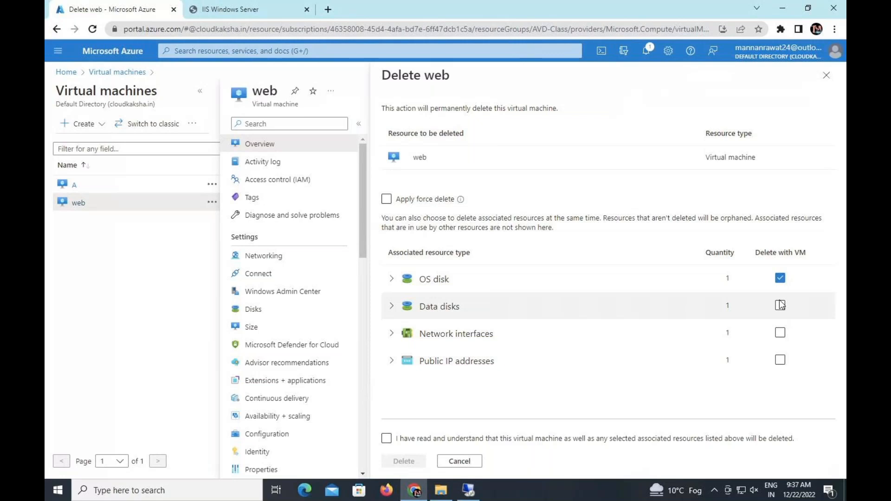
{"action": "left_click", "coordinate": [780, 306]}
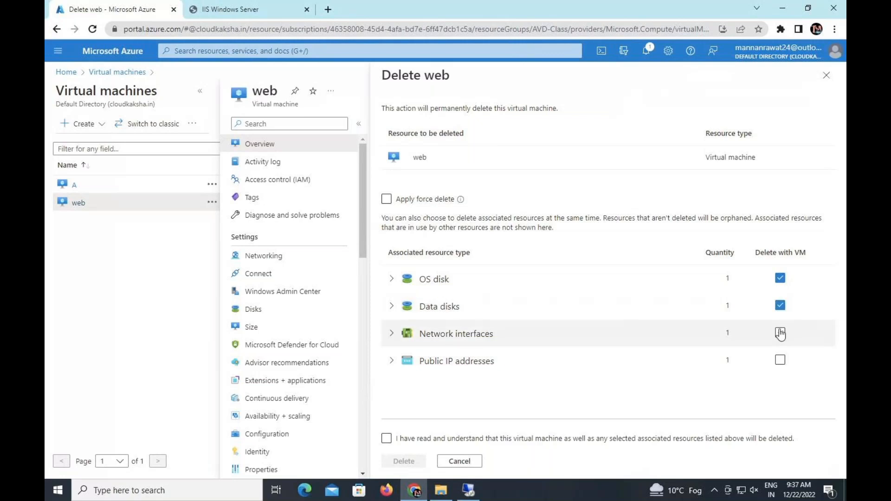
{"action": "left_click", "coordinate": [780, 333]}
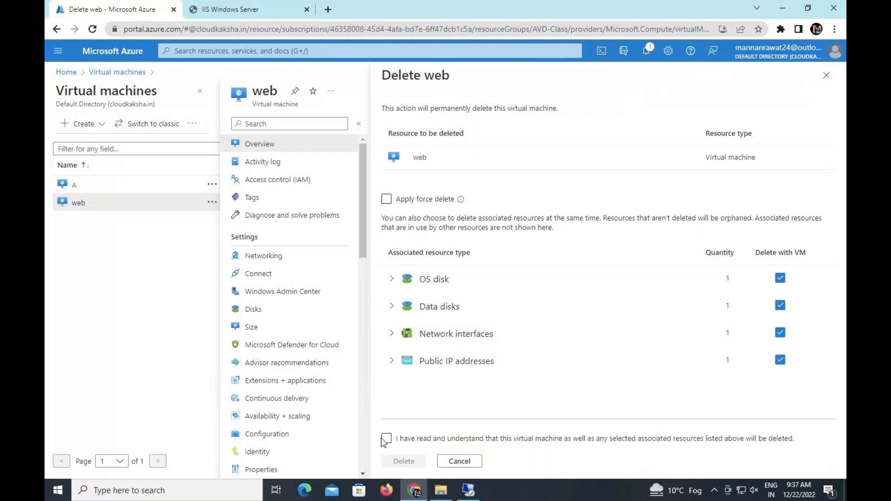
{"action": "left_click", "coordinate": [385, 439]}
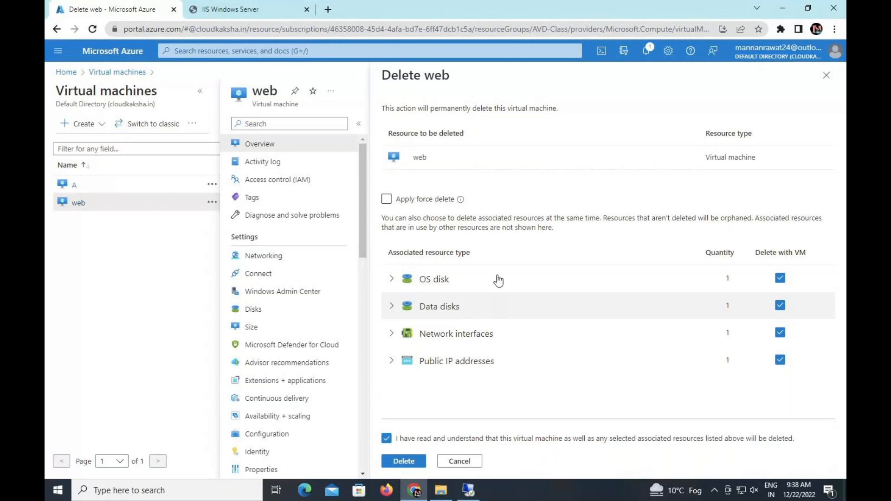
Cancel the web VM deletion, reopen the running web VM and start capturing an image.
{"action": "left_click", "coordinate": [827, 76]}
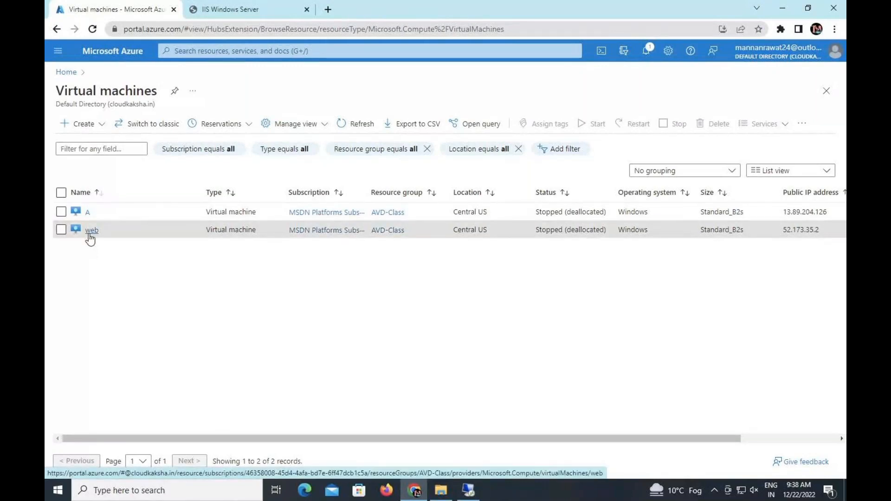
{"action": "left_click", "coordinate": [91, 231]}
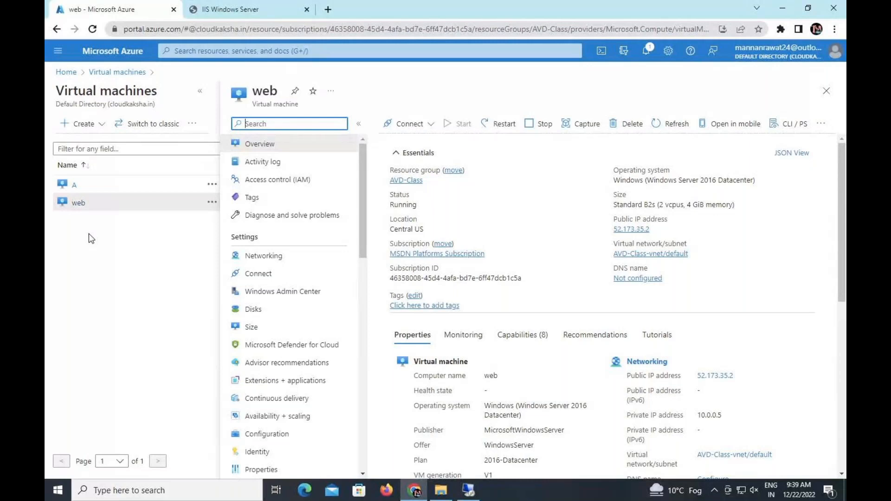
{"action": "left_click", "coordinate": [582, 125]}
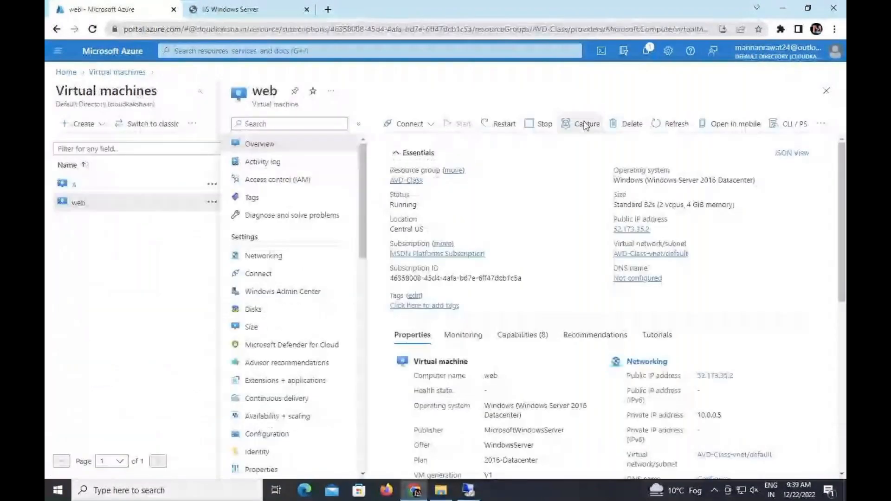
Share the captured image to a gallery, targeting a new compute gallery named 'testing'.
{"action": "left_click", "coordinate": [585, 125]}
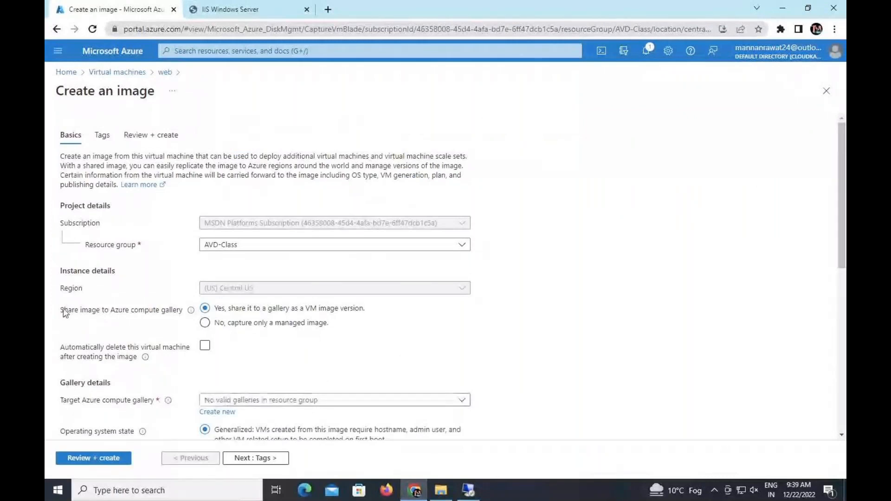
{"action": "left_click", "coordinate": [226, 326]}
{"action": "scroll", "coordinate": [186, 304], "scroll_direction": "down", "scroll_amount": 2}
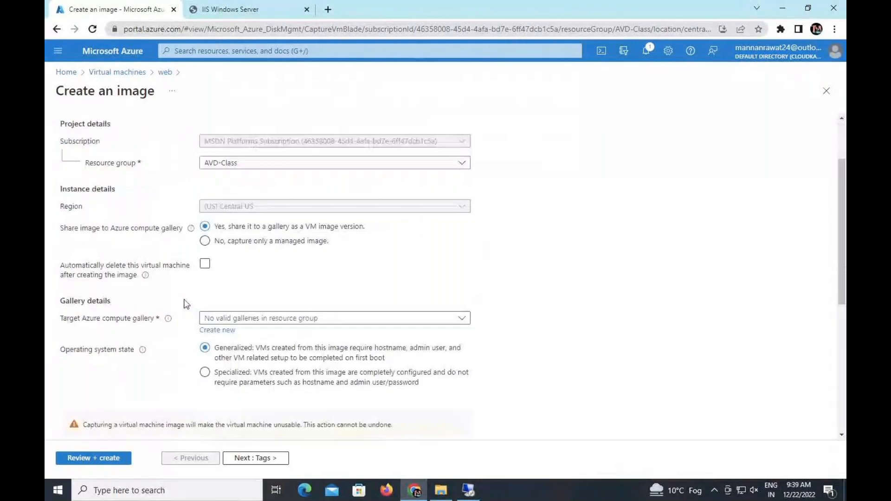
{"action": "scroll", "coordinate": [185, 304], "scroll_direction": "up", "scroll_amount": 1}
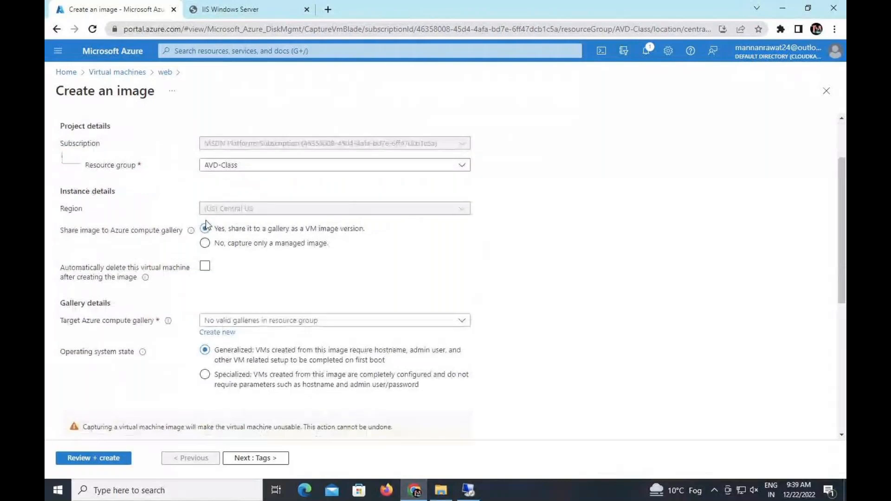
{"action": "scroll", "coordinate": [277, 283], "scroll_direction": "down", "scroll_amount": 2}
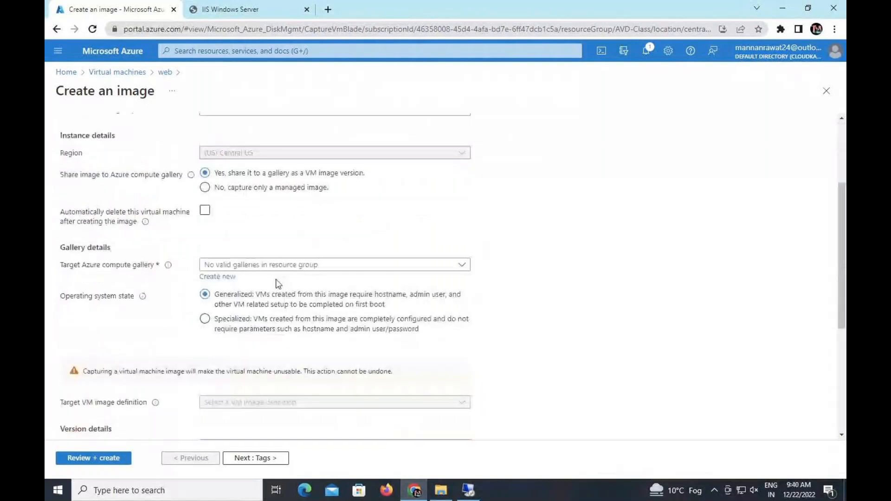
{"action": "left_click", "coordinate": [227, 278]}
{"action": "type", "text": "tes"}
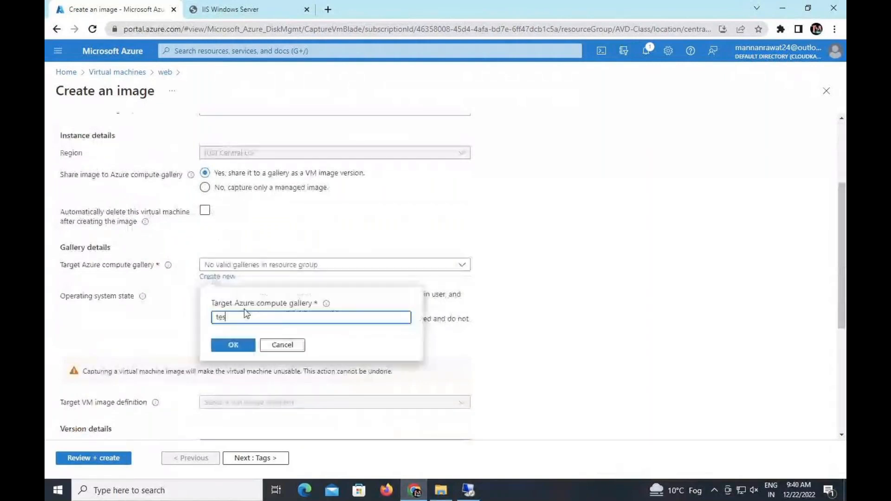
{"action": "type", "text": "ting"}
{"action": "key", "text": "Return"}
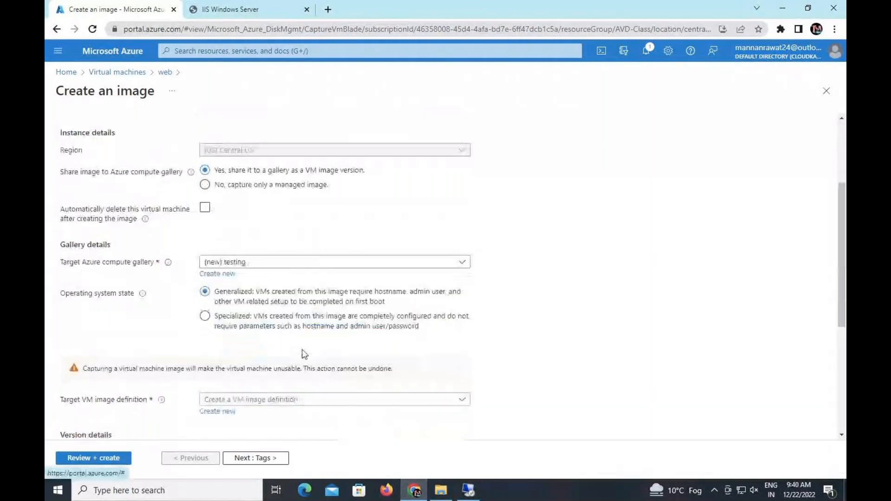
{"action": "scroll", "coordinate": [233, 313], "scroll_direction": "down", "scroll_amount": 2}
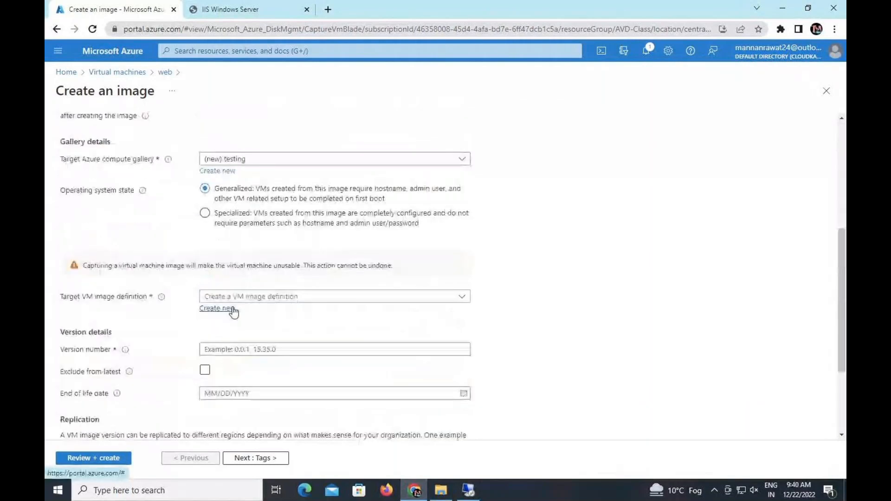
Start a new target VM image definition named 'test-vm'.
{"action": "left_click", "coordinate": [234, 312]}
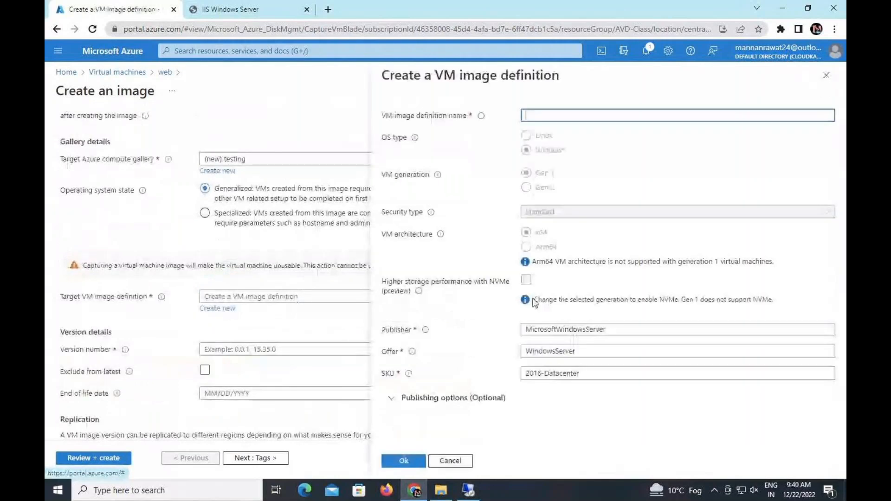
{"action": "type", "text": "test-"}
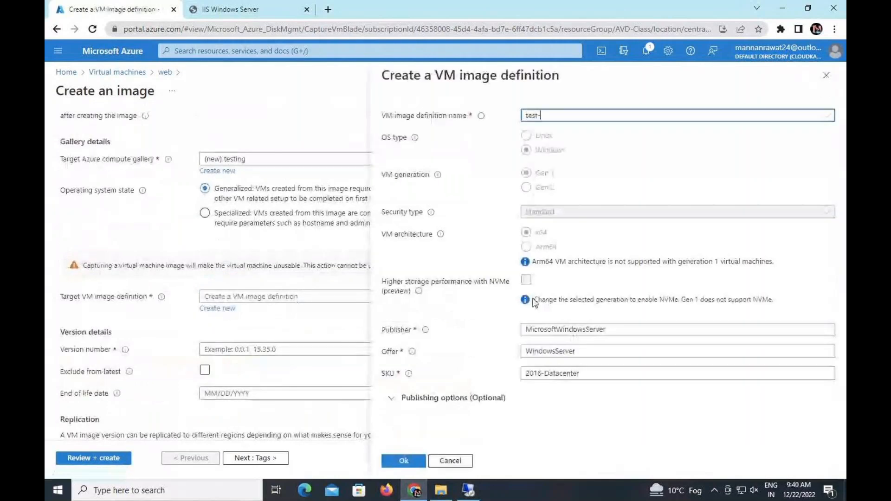
{"action": "type", "text": "vm"}
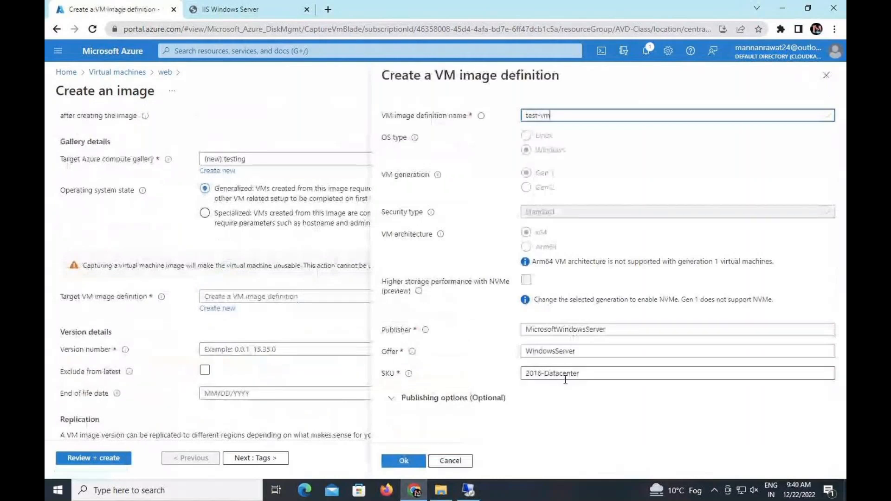
Confirm the test-vm image definition and review the Version details and Replication sections.
{"action": "left_click", "coordinate": [402, 461]}
{"action": "left_click", "coordinate": [240, 351]}
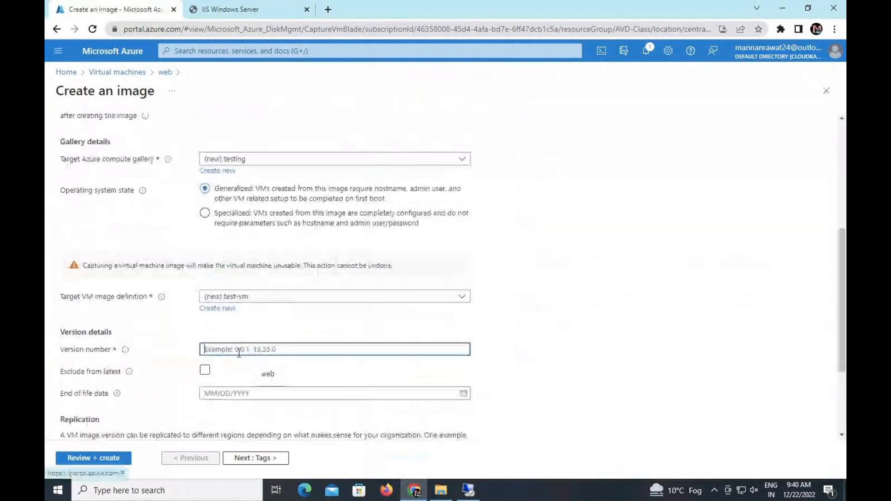
{"action": "scroll", "coordinate": [322, 361], "scroll_direction": "down", "scroll_amount": 3}
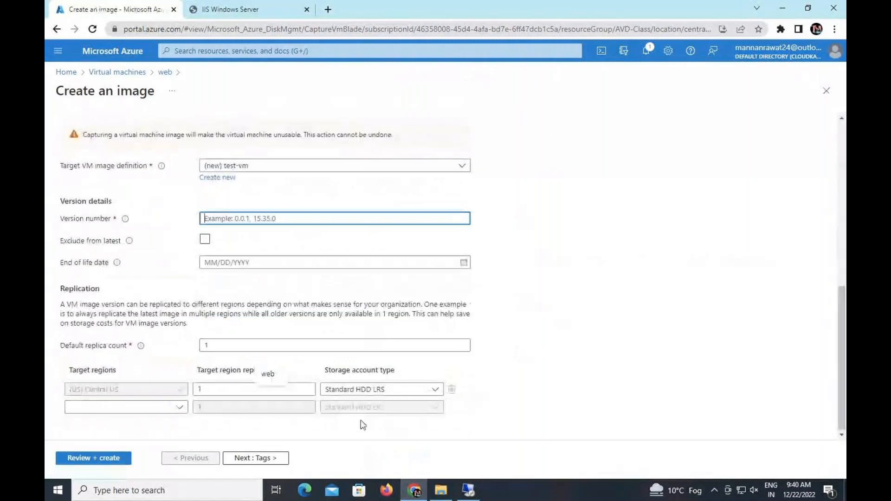
{"action": "scroll", "coordinate": [363, 425], "scroll_direction": "up", "scroll_amount": 1}
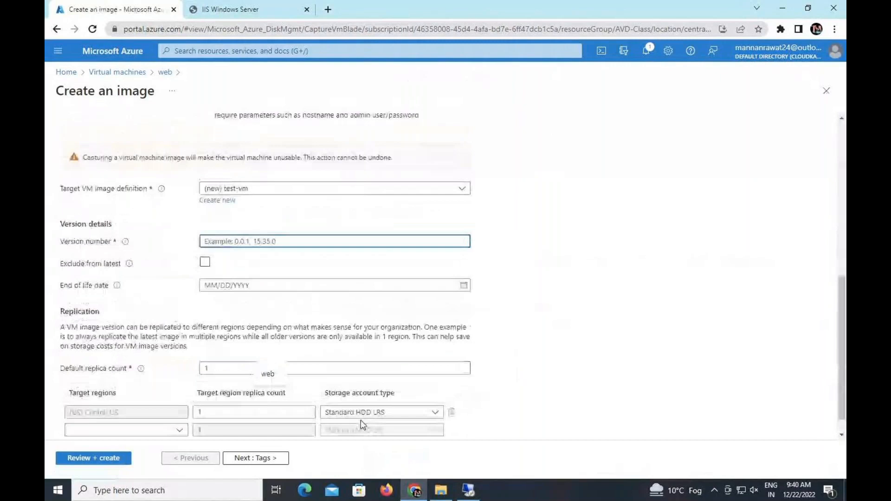
{"action": "scroll", "coordinate": [360, 420], "scroll_direction": "down", "scroll_amount": 1}
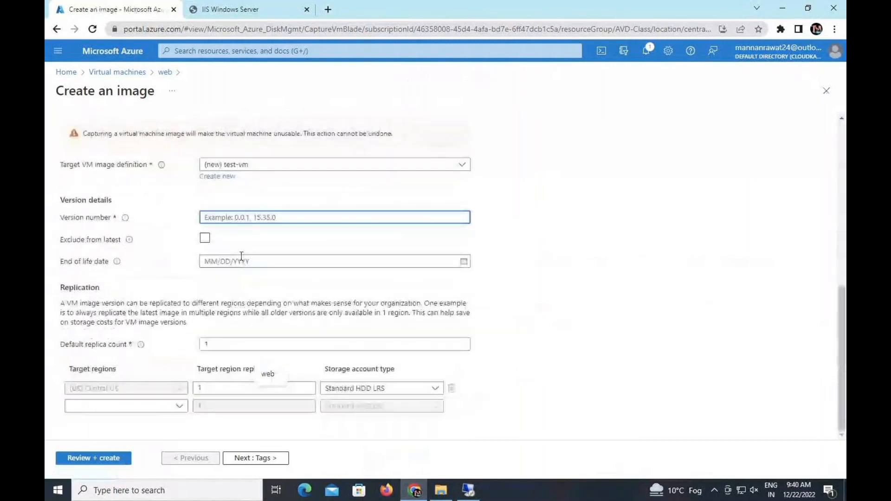
{"action": "scroll", "coordinate": [285, 311], "scroll_direction": "up", "scroll_amount": 15}
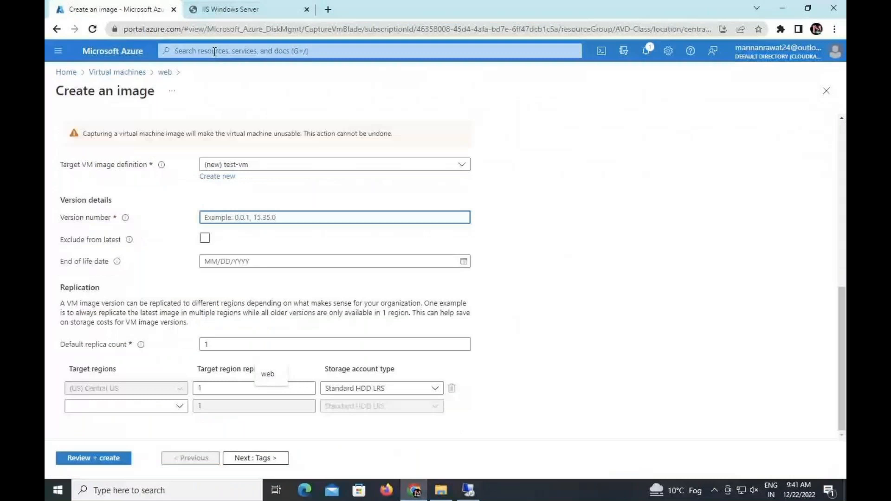
Look up the Images and Image templates services through portal search, then return Home.
{"action": "left_click", "coordinate": [215, 51]}
{"action": "type", "text": "imag"}
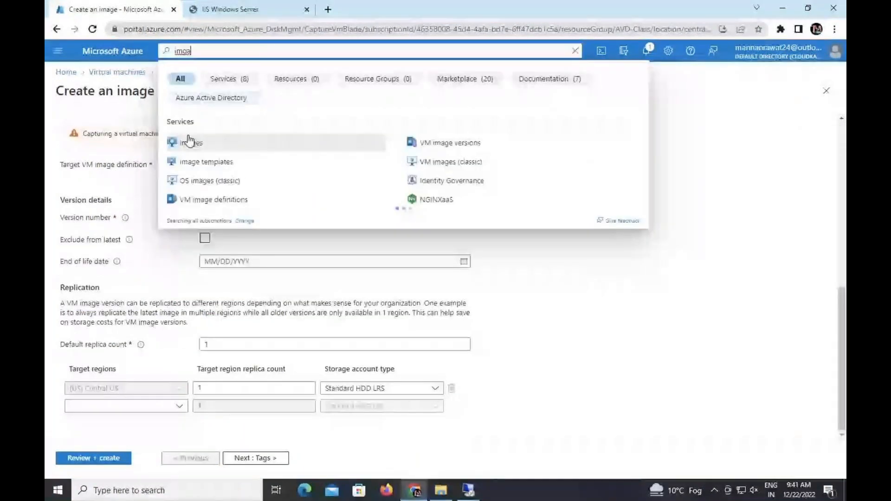
{"action": "left_click", "coordinate": [189, 143]}
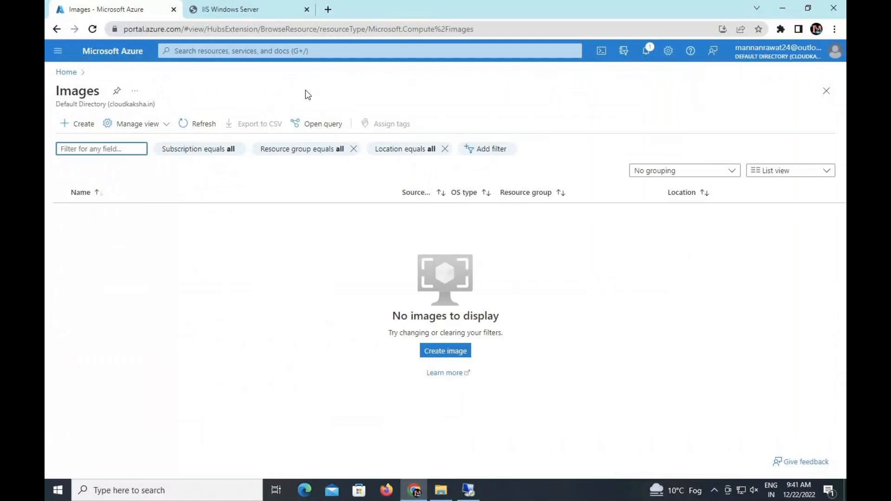
{"action": "left_click", "coordinate": [184, 51]}
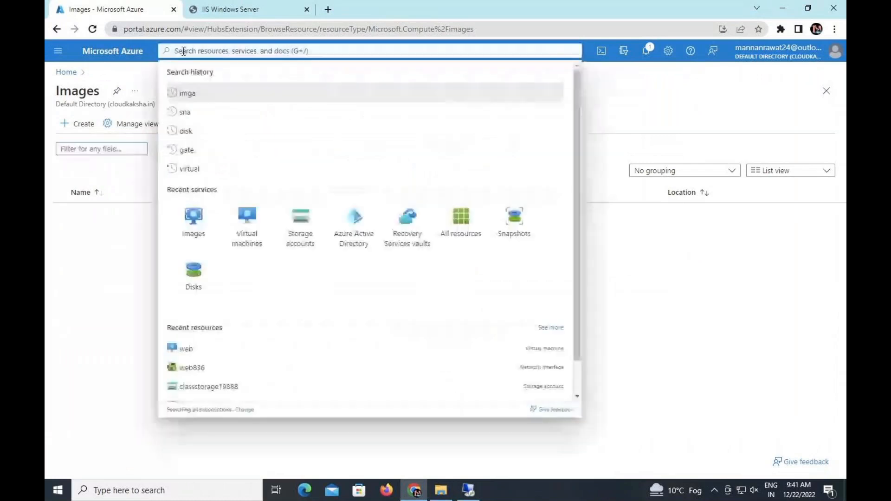
{"action": "type", "text": "te"}
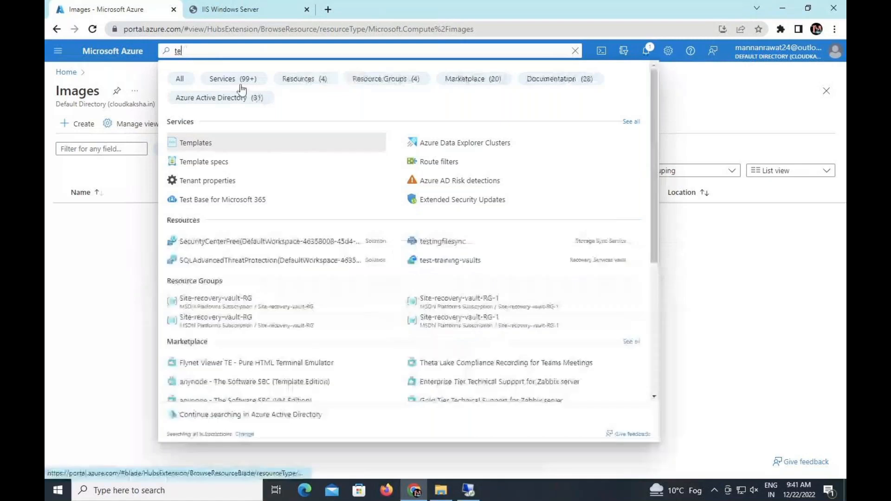
{"action": "key", "text": "BackSpace"}
{"action": "key", "text": "BackSpace"}
{"action": "type", "text": "i"}
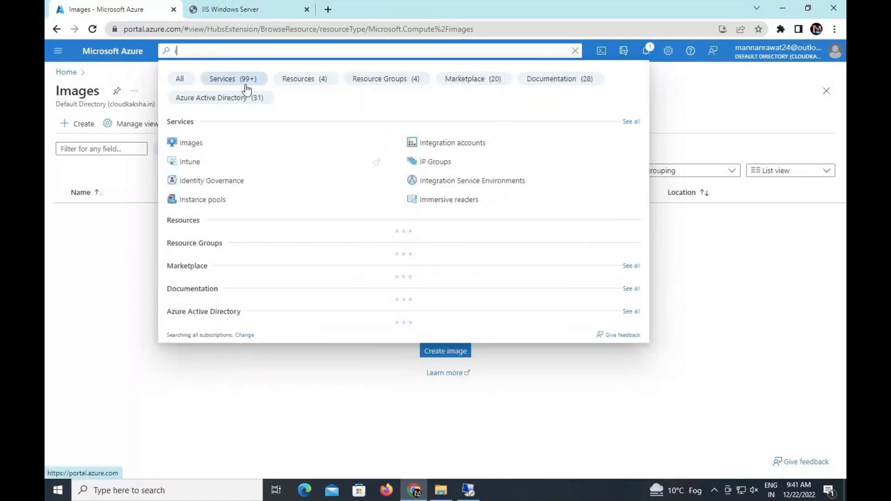
{"action": "type", "text": "mga"}
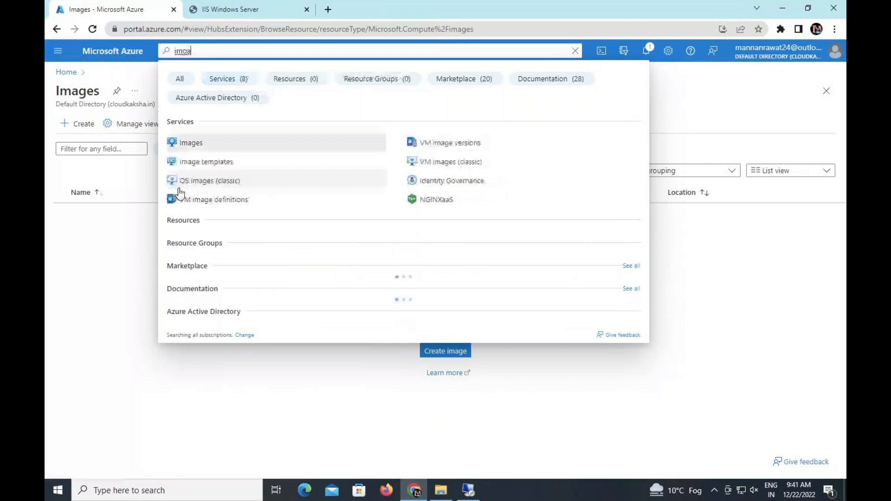
{"action": "left_click", "coordinate": [200, 163]}
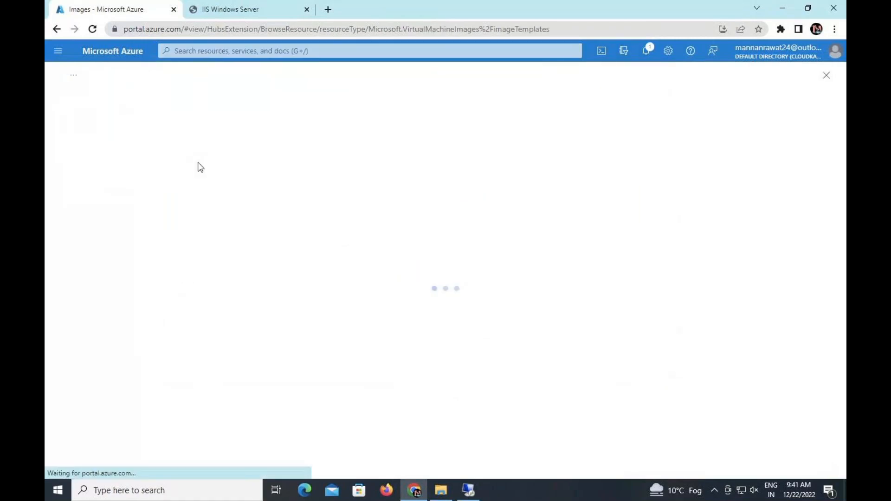
{"action": "left_click", "coordinate": [115, 60]}
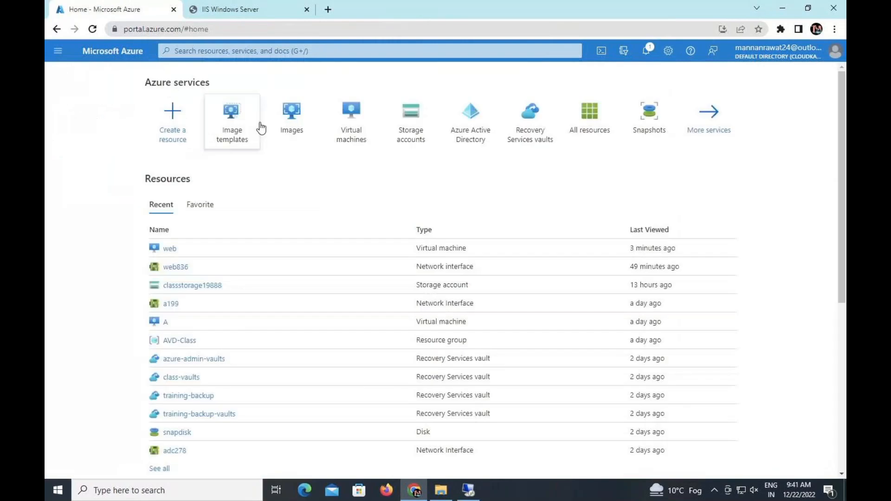
Open the Marketplace from the General category of All services.
{"action": "left_click", "coordinate": [290, 116]}
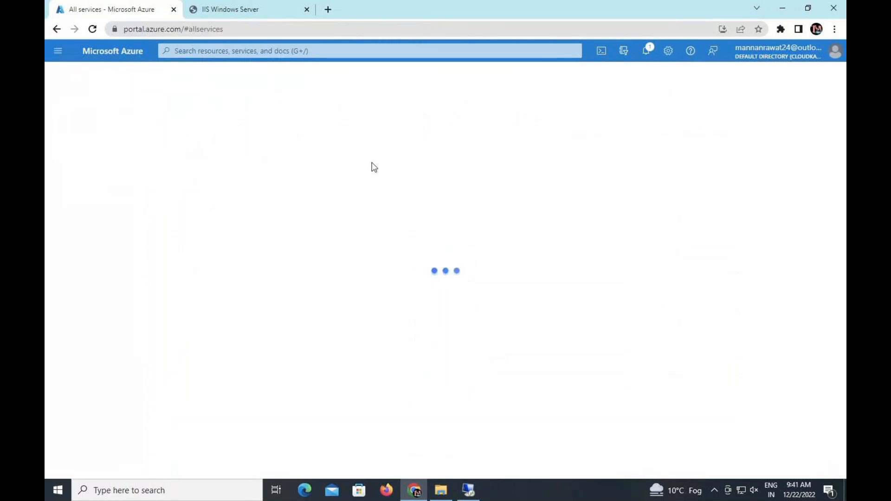
{"action": "left_click", "coordinate": [292, 50]}
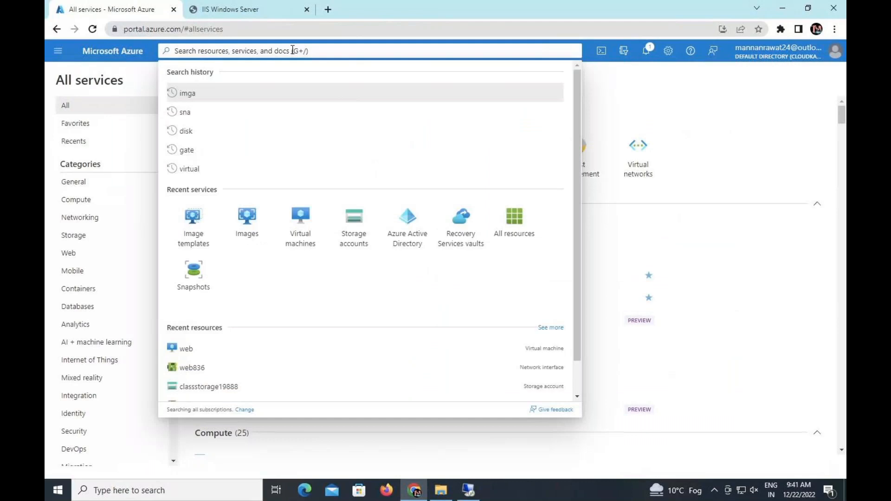
{"action": "left_click", "coordinate": [715, 132]}
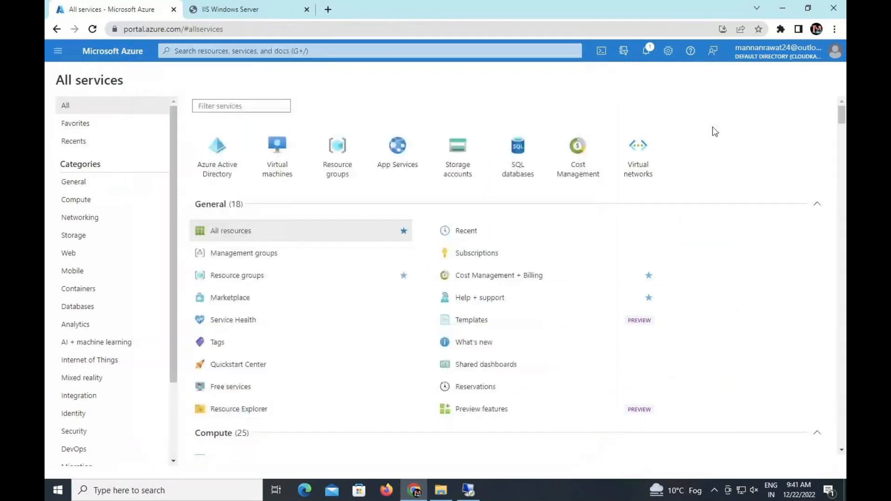
{"action": "left_click", "coordinate": [93, 182]}
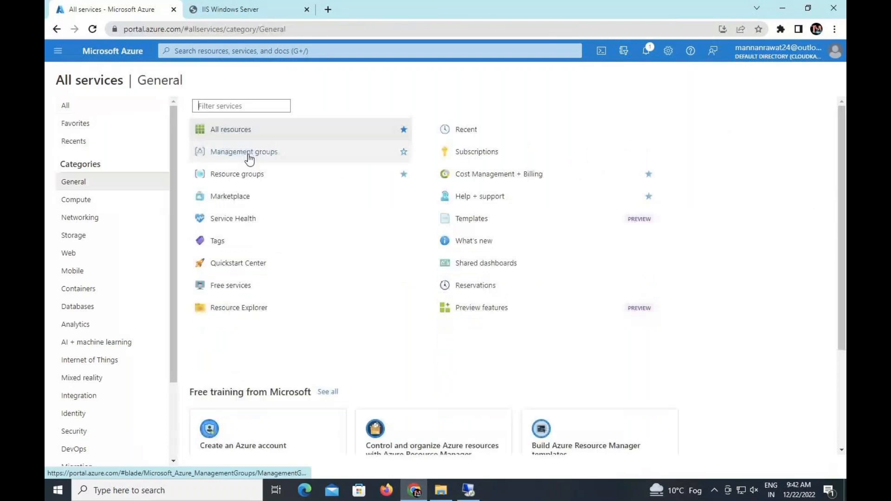
{"action": "left_click", "coordinate": [225, 197]}
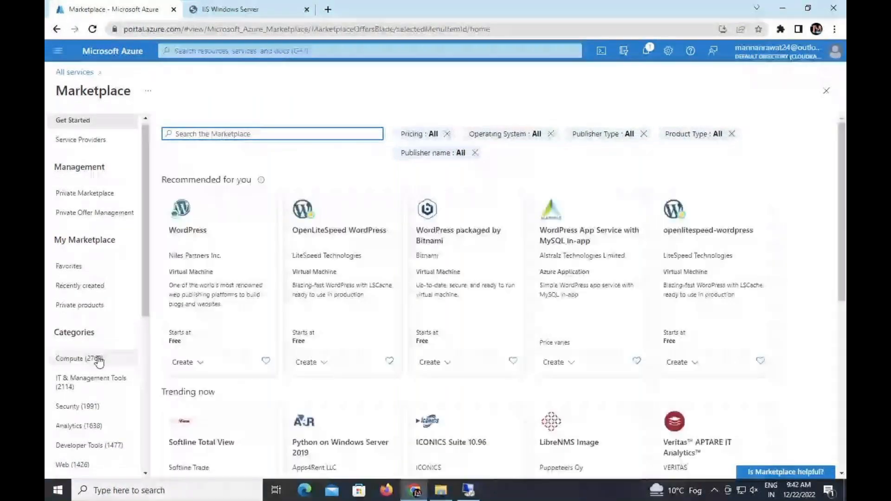
Browse the Windows Server offer under Marketplace Compute, then go back and open Virtual machines.
{"action": "scroll", "coordinate": [98, 361], "scroll_direction": "down", "scroll_amount": 2}
{"action": "left_click", "coordinate": [82, 285]}
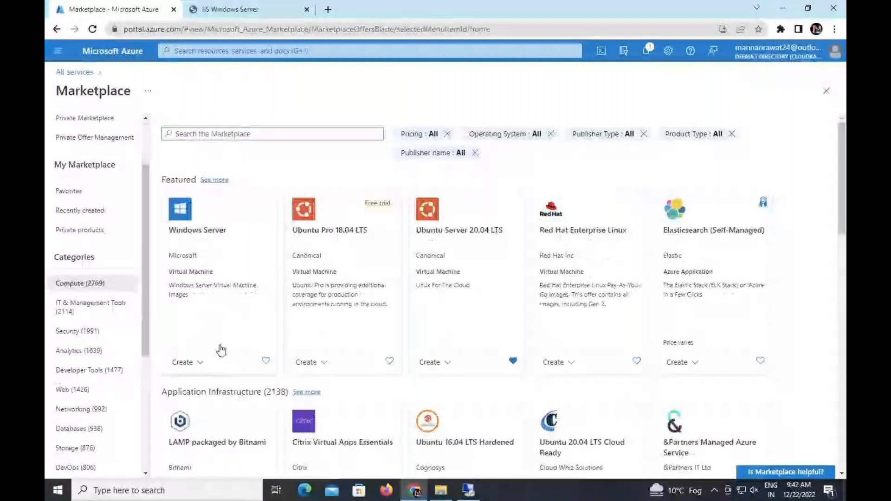
{"action": "left_click", "coordinate": [195, 362]}
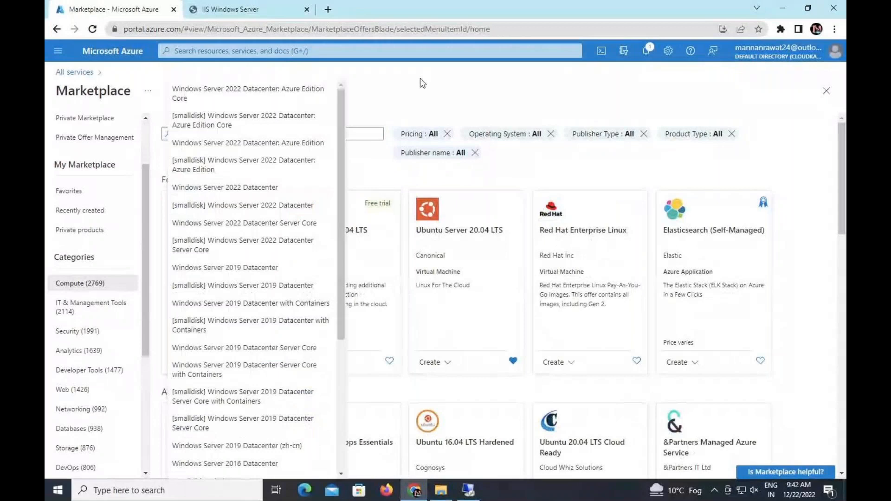
{"action": "left_click", "coordinate": [422, 83]}
{"action": "scroll", "coordinate": [55, 364], "scroll_direction": "down", "scroll_amount": 4}
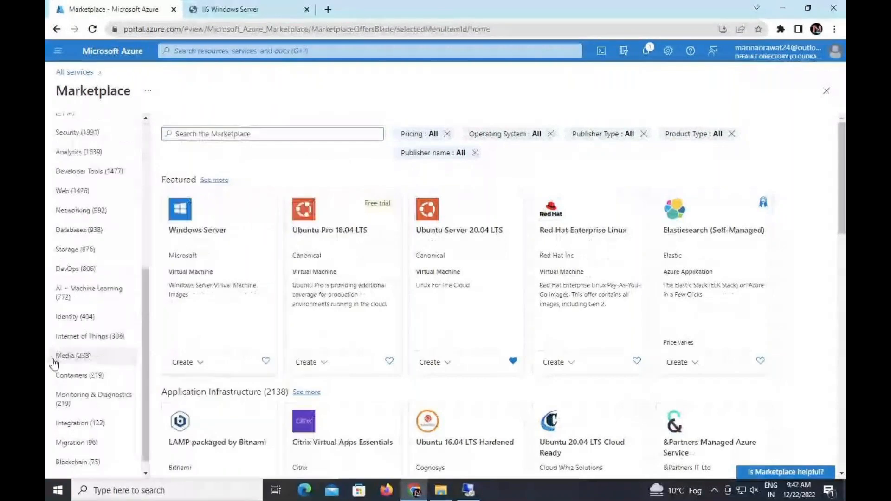
{"action": "scroll", "coordinate": [54, 365], "scroll_direction": "down", "scroll_amount": 1}
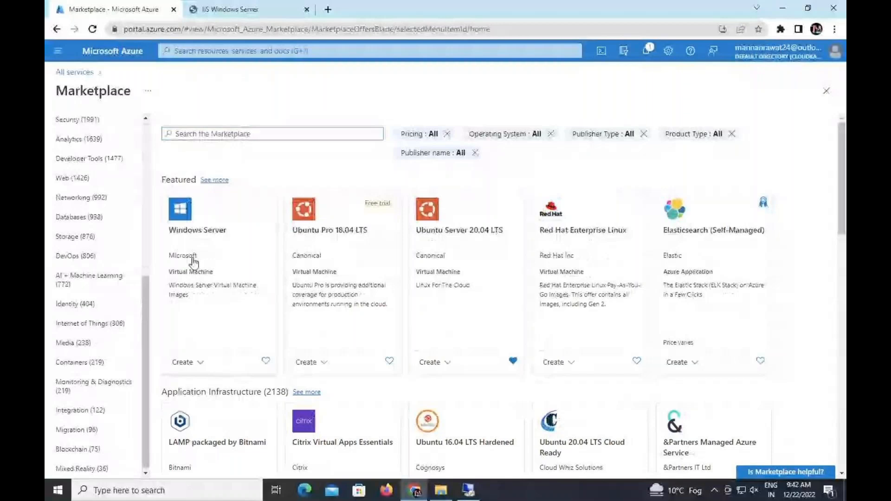
{"action": "left_click", "coordinate": [192, 222]}
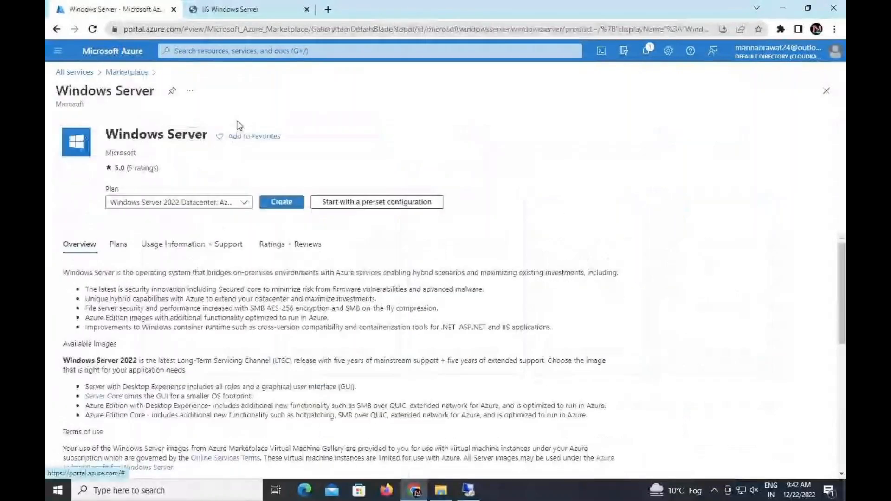
{"action": "left_click", "coordinate": [136, 74]}
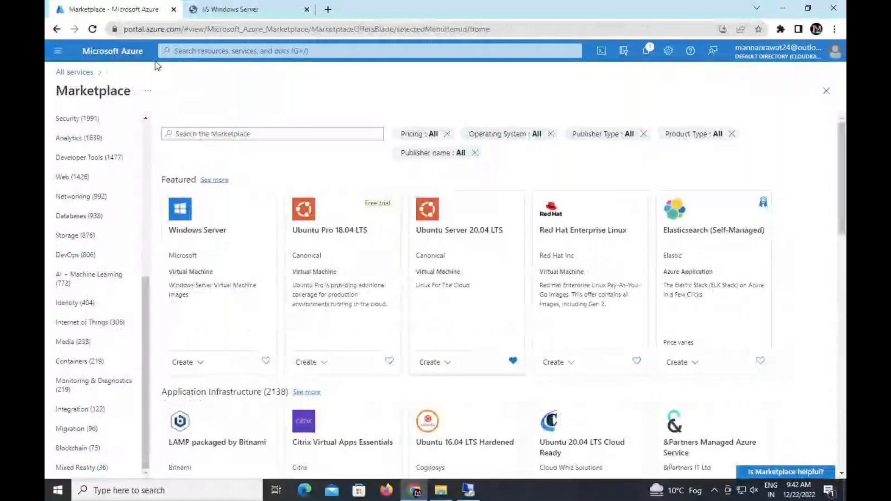
{"action": "left_click", "coordinate": [85, 73]}
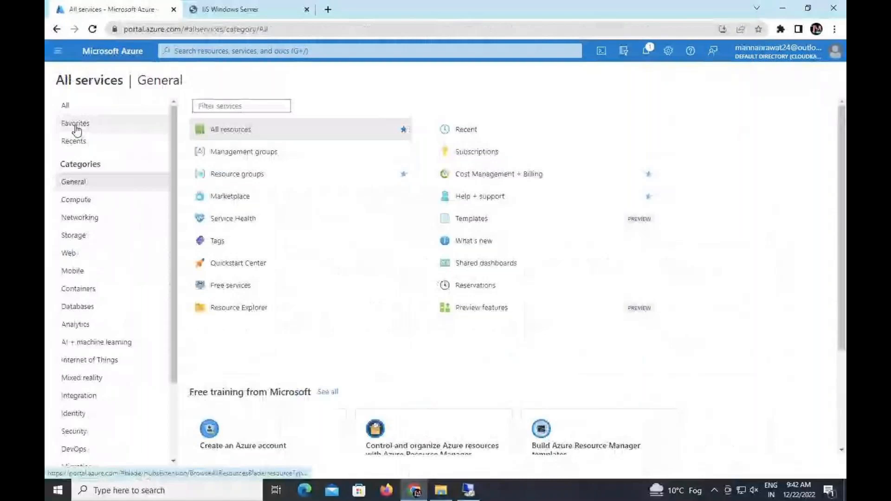
{"action": "left_click", "coordinate": [279, 162]}
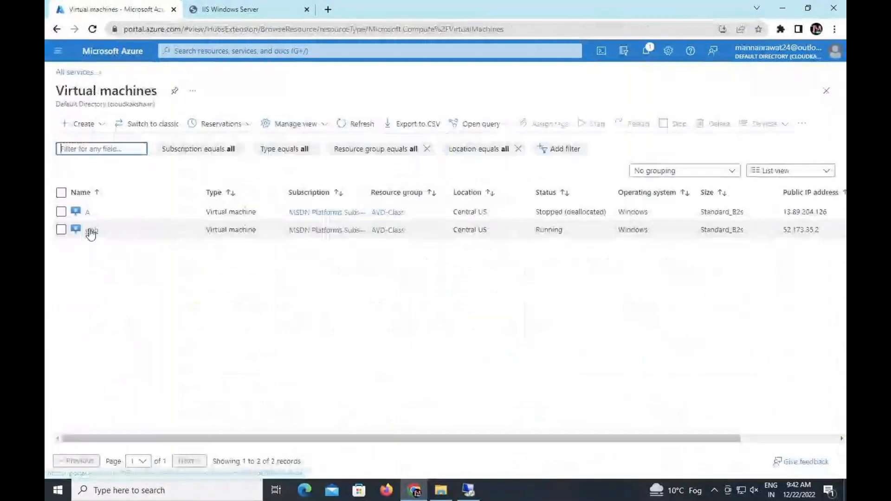
Open the 'web' VM from the Virtual machines list.
{"action": "left_click", "coordinate": [91, 231]}
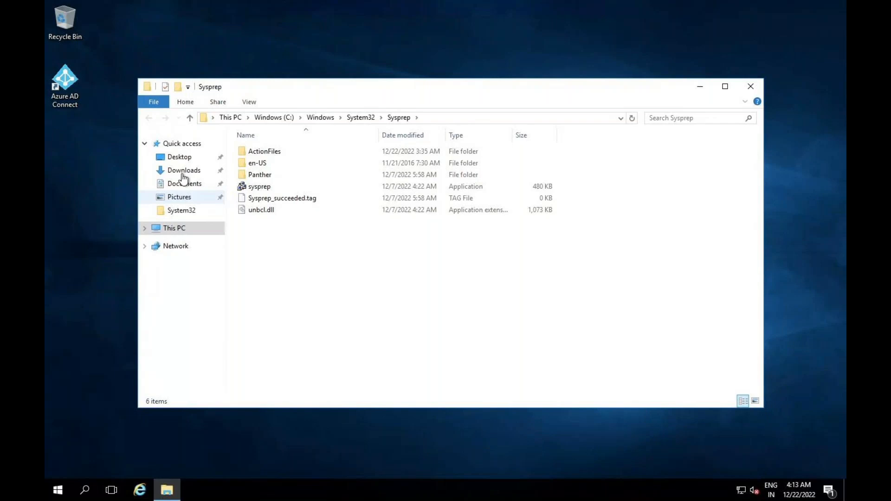
Run Sysprep with OOBE and Generalize, shutting the machine down when finished.
{"action": "double_click", "coordinate": [255, 188]}
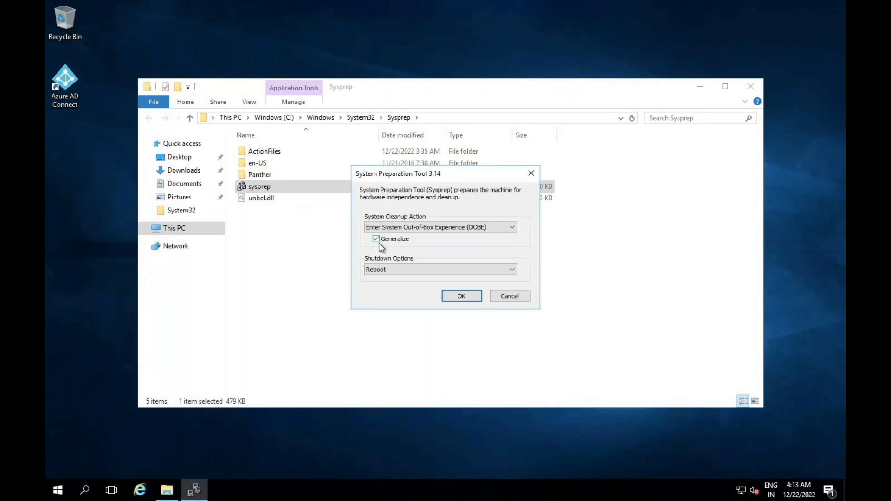
{"action": "left_click", "coordinate": [384, 270]}
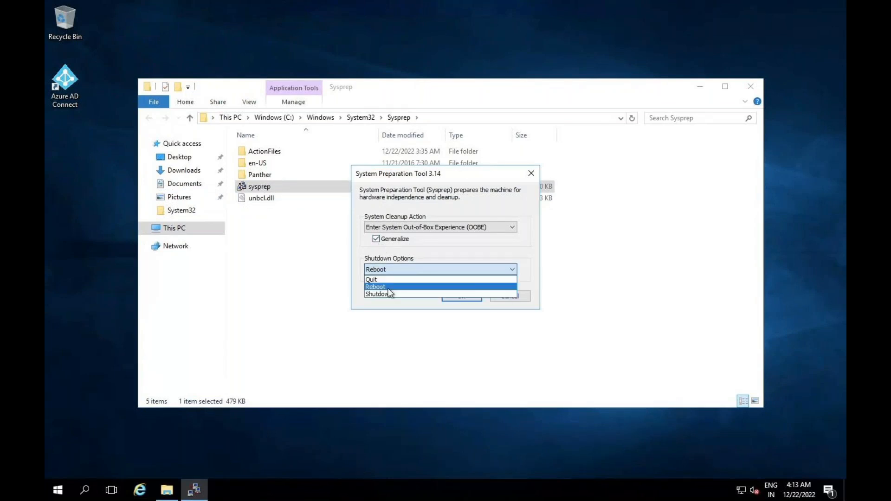
{"action": "left_click", "coordinate": [377, 294]}
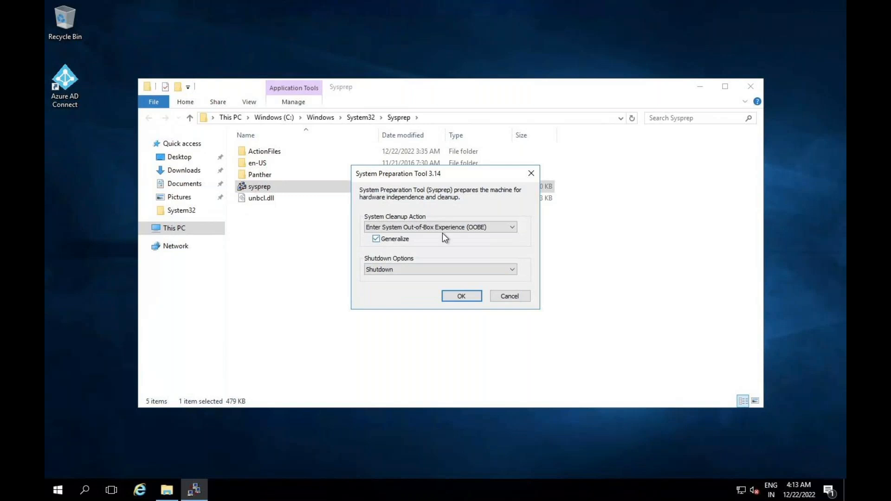
{"action": "left_click", "coordinate": [461, 297]}
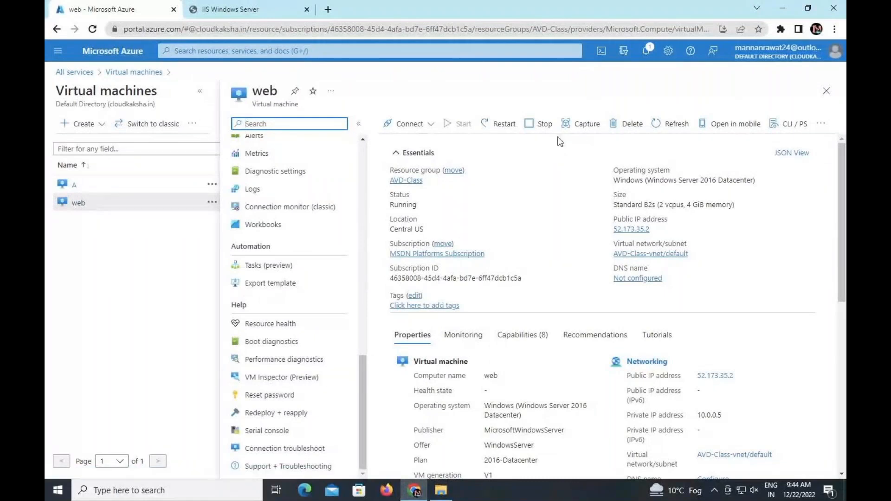
Start capturing the web VM and create a new compute gallery named testing.
{"action": "left_click", "coordinate": [576, 124]}
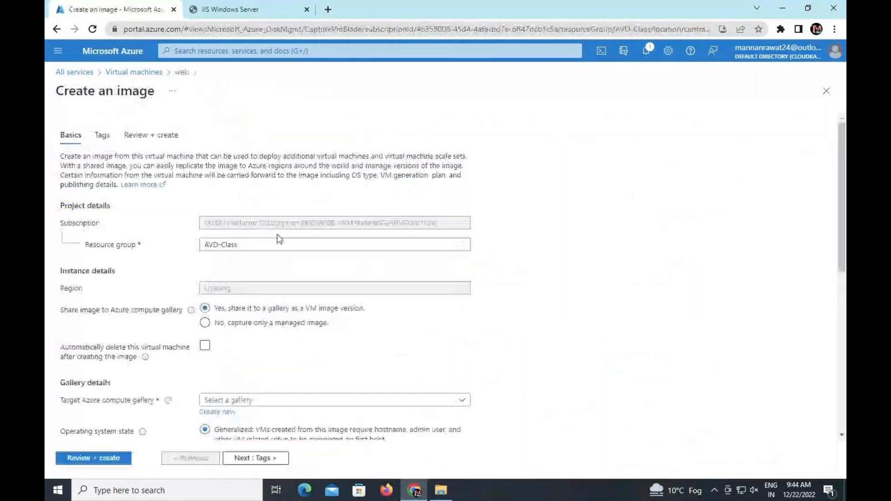
{"action": "scroll", "coordinate": [231, 365], "scroll_direction": "down", "scroll_amount": 1}
{"action": "scroll", "coordinate": [231, 364], "scroll_direction": "down", "scroll_amount": 2}
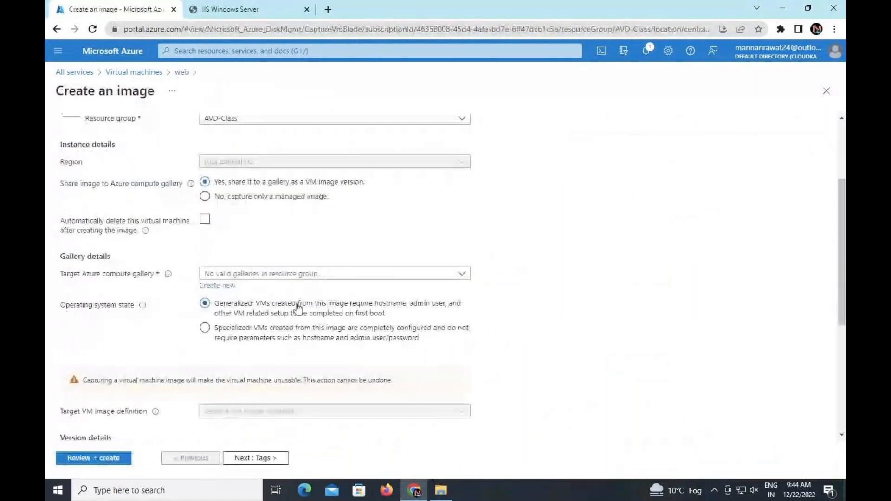
{"action": "left_click", "coordinate": [235, 274]}
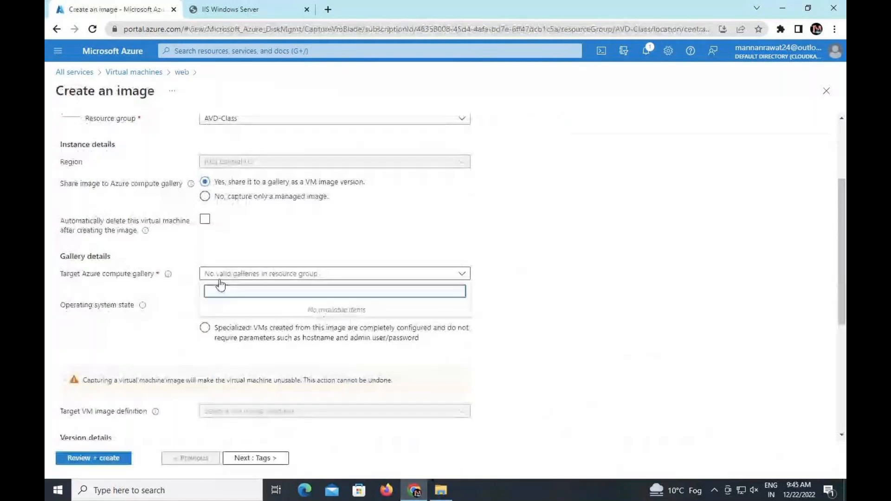
{"action": "type", "text": "testing"}
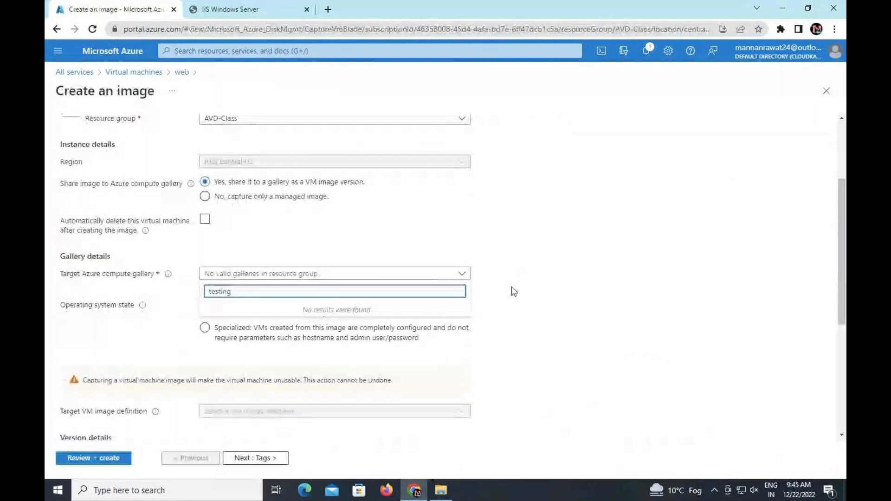
{"action": "left_click", "coordinate": [218, 286]}
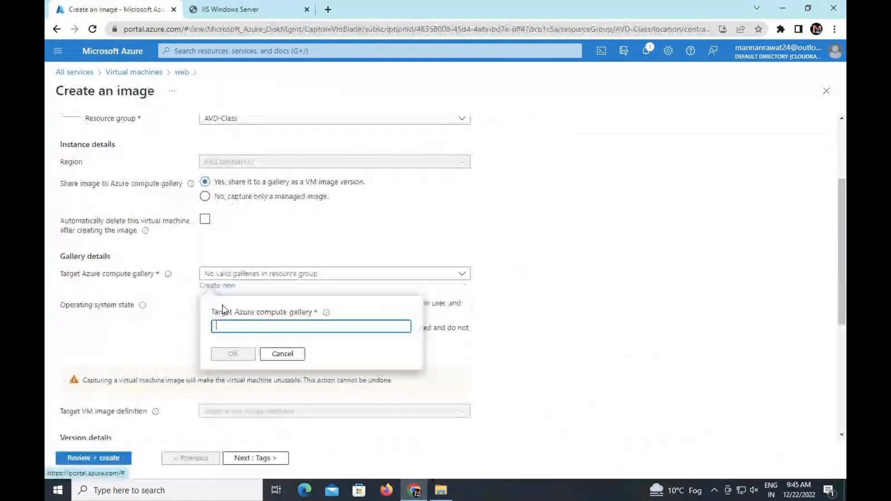
{"action": "type", "text": "t"}
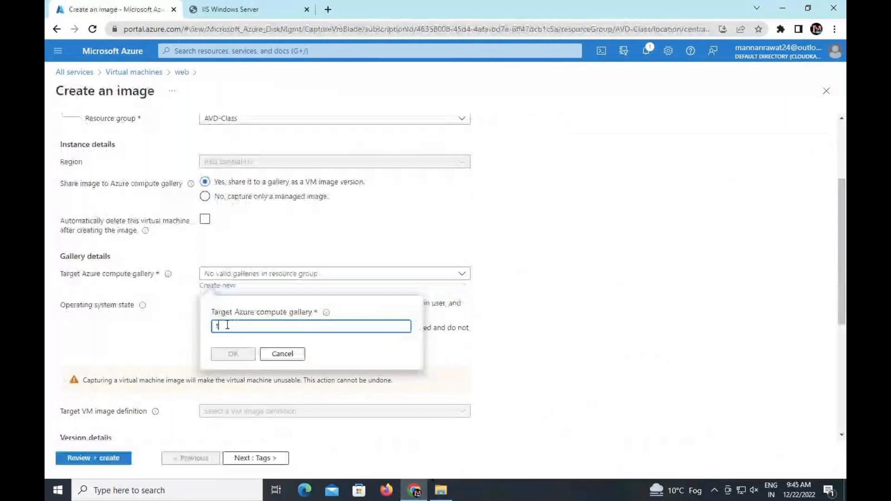
{"action": "type", "text": "esting"}
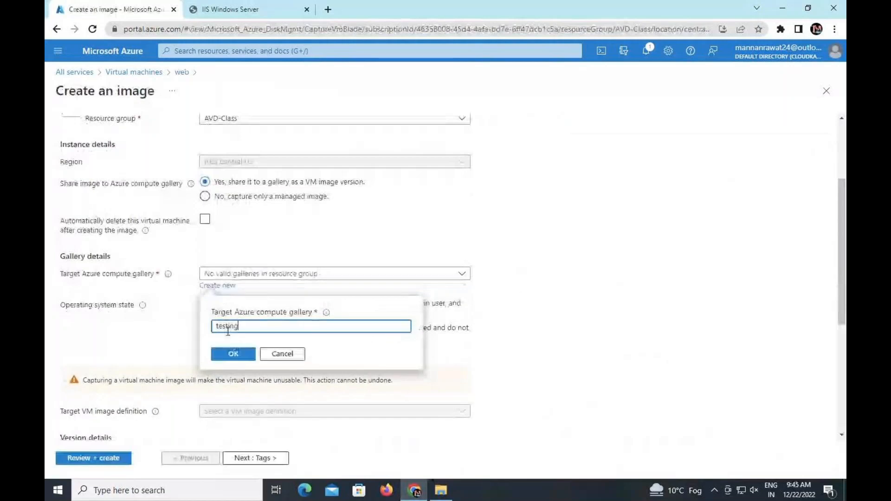
{"action": "left_click", "coordinate": [242, 354]}
Create a new VM image definition named newvm.
{"action": "scroll", "coordinate": [263, 361], "scroll_direction": "down", "scroll_amount": 3}
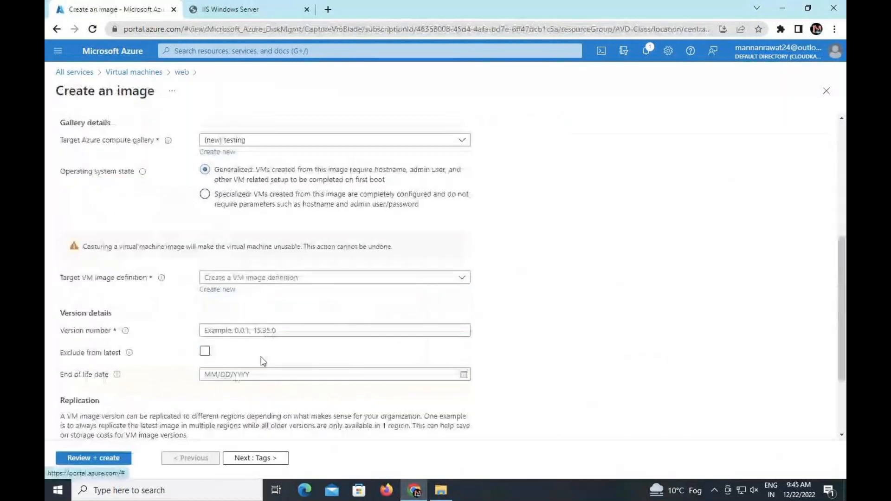
{"action": "left_click", "coordinate": [225, 289]}
{"action": "type", "text": "ne"}
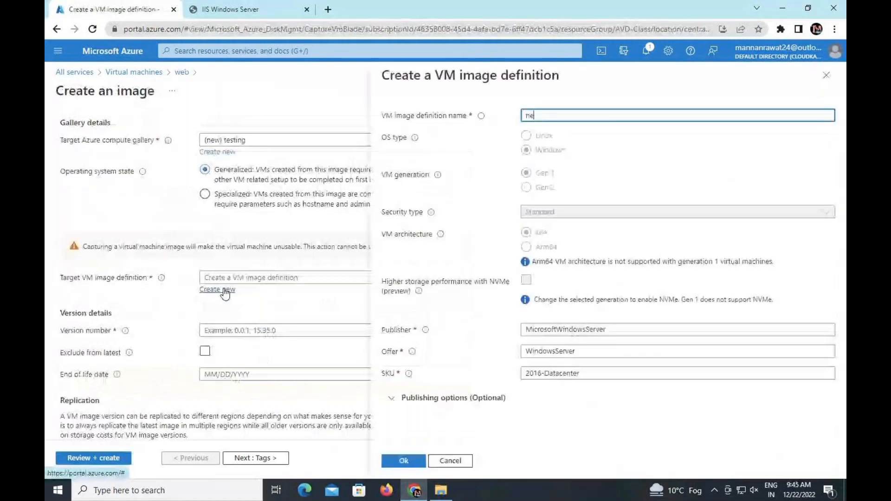
{"action": "type", "text": "wvm"}
{"action": "key", "text": "Return"}
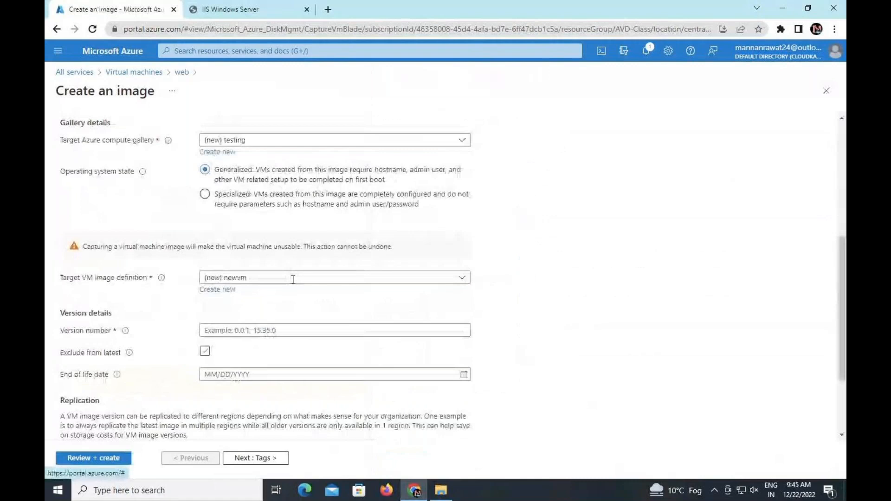
{"action": "scroll", "coordinate": [233, 304], "scroll_direction": "down", "scroll_amount": 2}
Search Google in a new tab for 'windows server 2016 version'.
{"action": "left_click", "coordinate": [328, 10]}
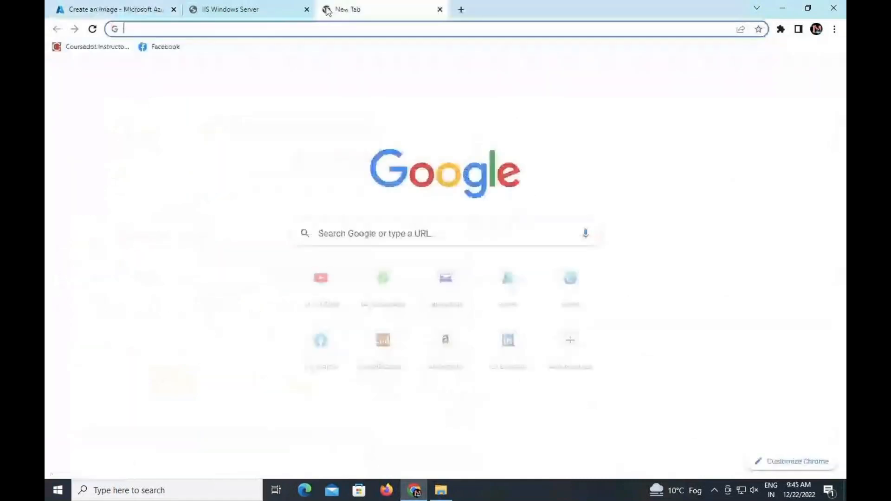
{"action": "type", "text": "windi"}
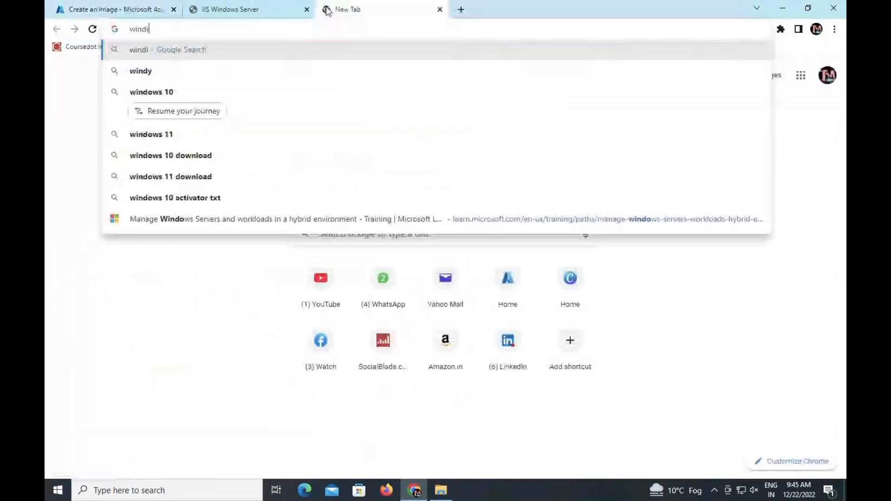
{"action": "key", "text": "BackSpace"}
{"action": "type", "text": "o"}
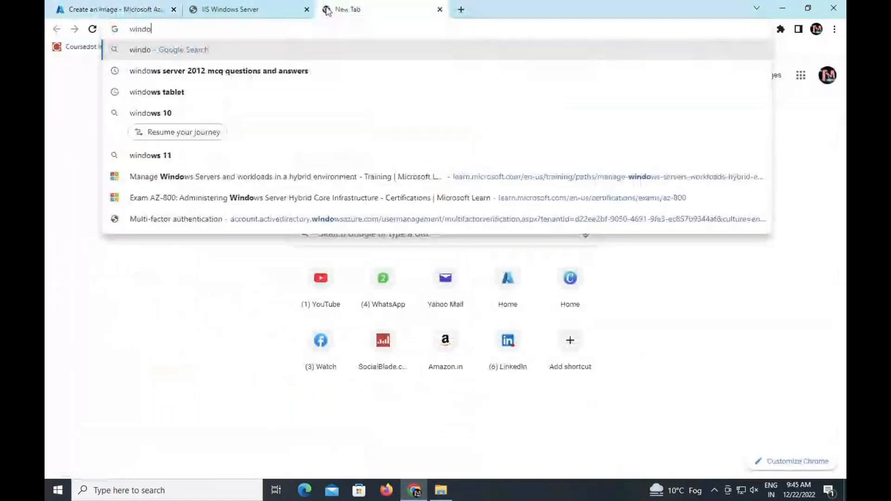
{"action": "type", "text": "ws serve"}
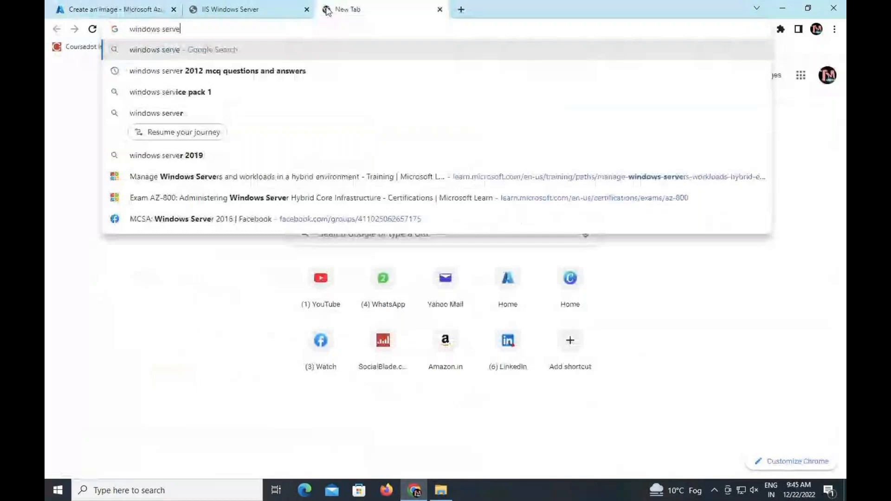
{"action": "type", "text": "r 201"}
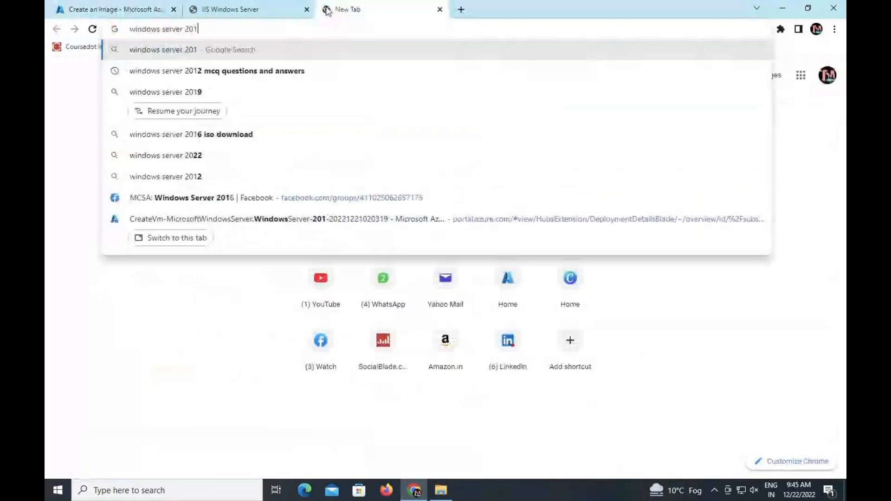
{"action": "type", "text": "6 ver"}
{"action": "key", "text": "Down"}
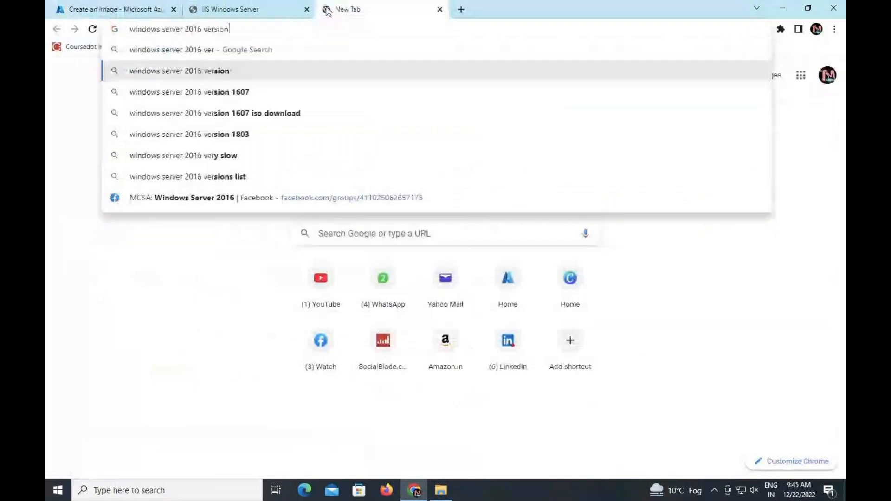
{"action": "key", "text": "Return"}
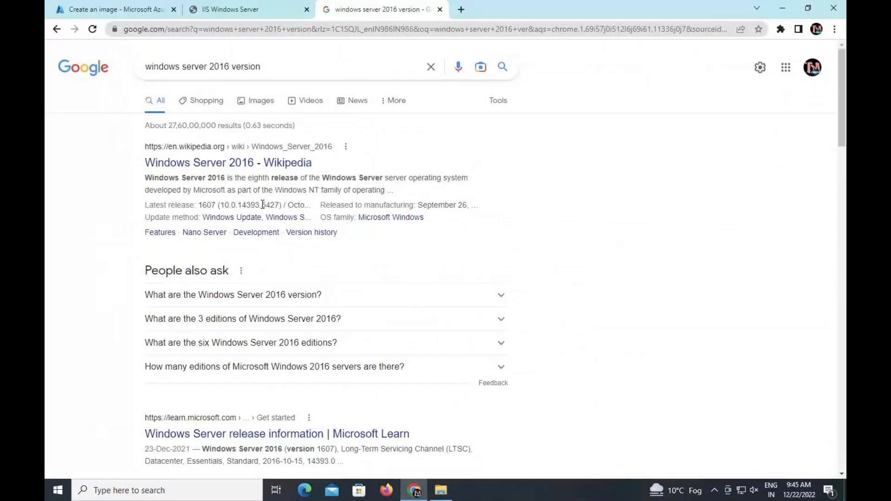
Copy build 10.0.14393 into the image's Version number and tick Exclude from latest.
{"action": "left_click_drag", "start_coordinate": [261, 204], "coordinate": [220, 205]}
{"action": "right_click", "coordinate": [236, 205]}
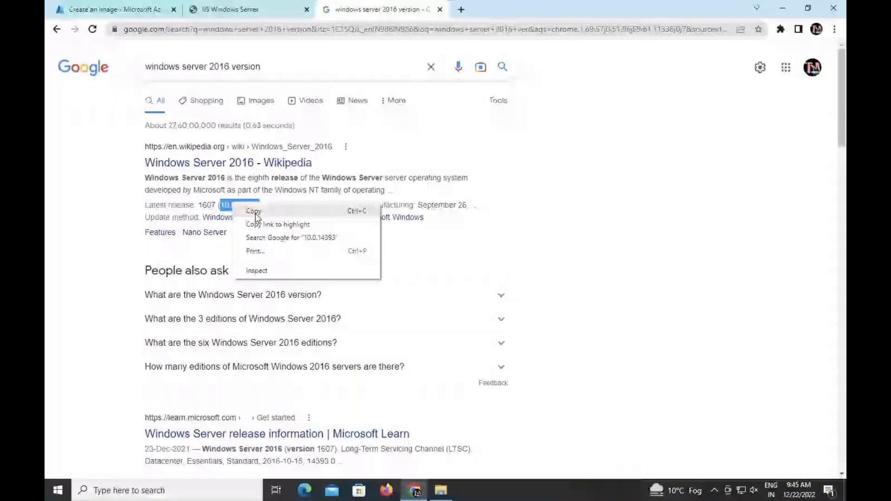
{"action": "left_click", "coordinate": [254, 211]}
{"action": "key", "text": "ctrl+1"}
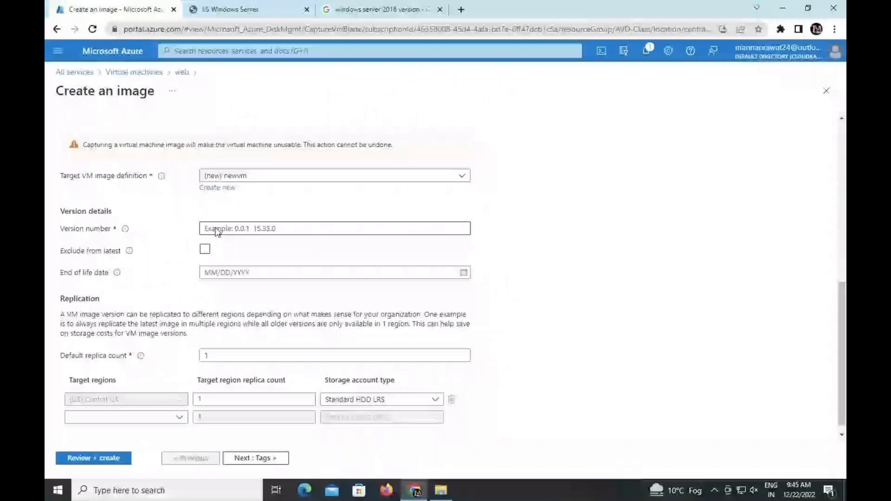
{"action": "left_click", "coordinate": [217, 231]}
{"action": "key", "text": "ctrl+v"}
{"action": "left_click", "coordinate": [205, 249]}
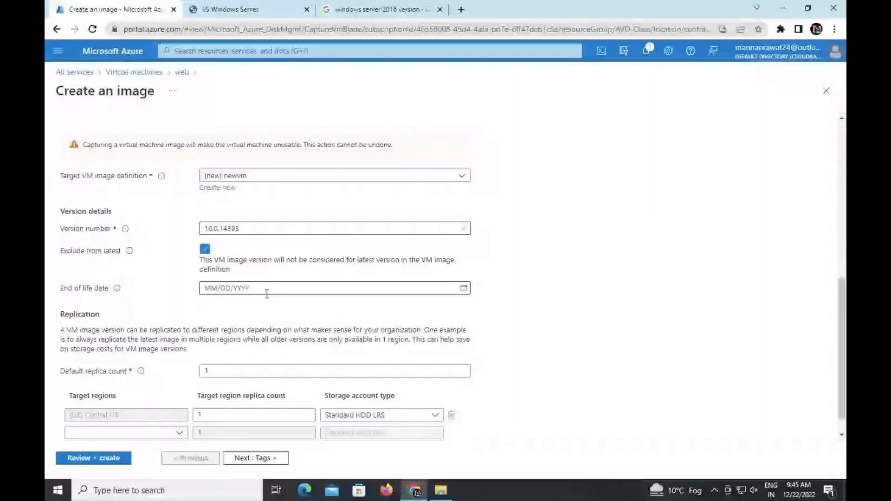
Set the image version's End of life date to 12/24/2022.
{"action": "left_click", "coordinate": [267, 292]}
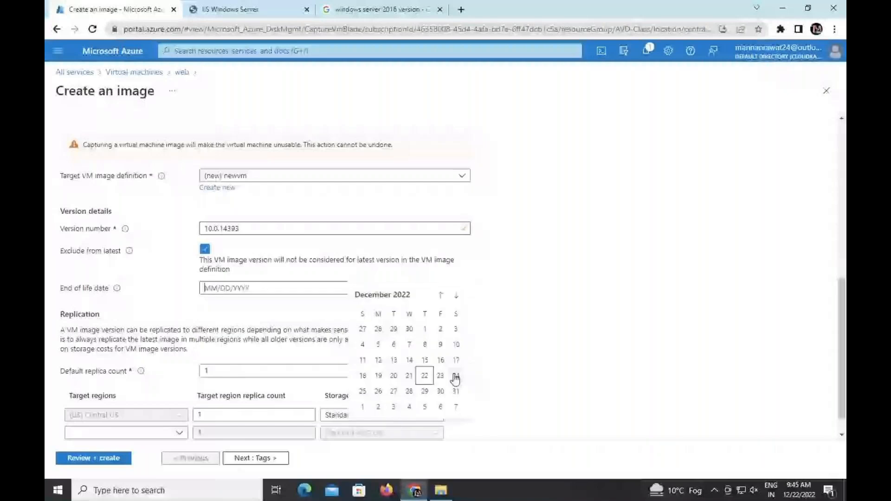
{"action": "left_click", "coordinate": [456, 377]}
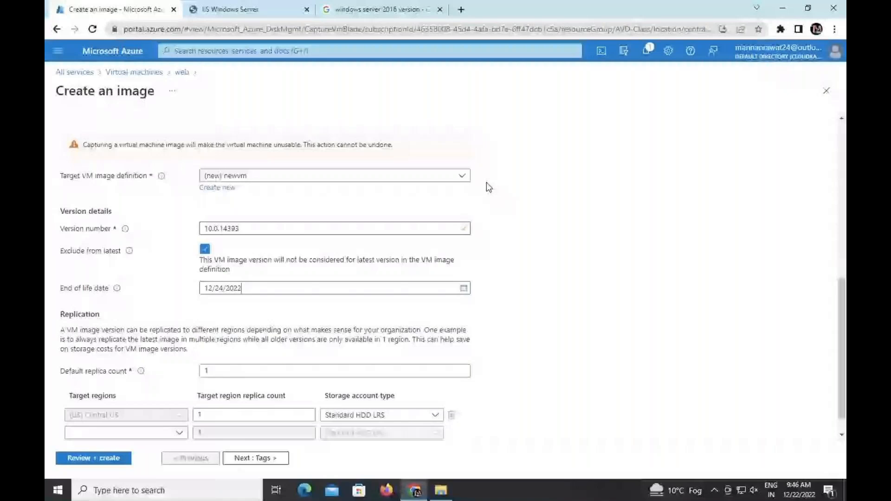
{"action": "scroll", "coordinate": [282, 448], "scroll_direction": "down", "scroll_amount": 1}
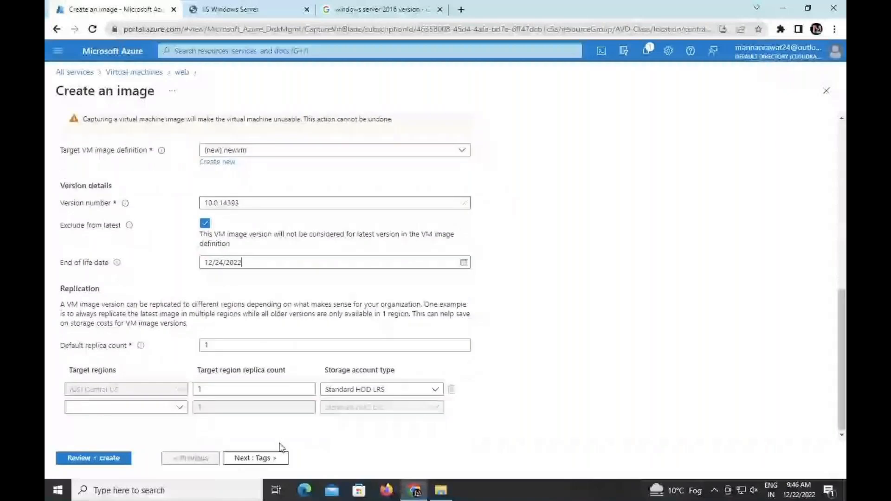
Validate the newvm image version settings and submit its creation.
{"action": "left_click", "coordinate": [110, 459]}
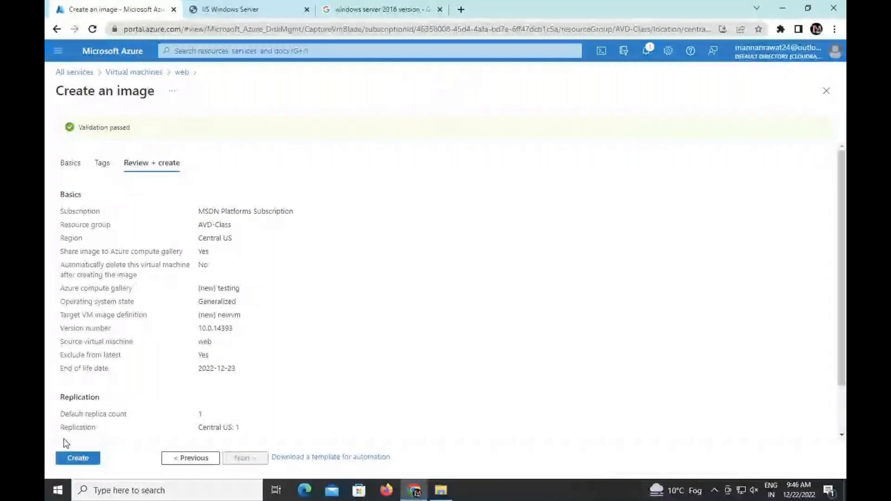
{"action": "left_click", "coordinate": [79, 460]}
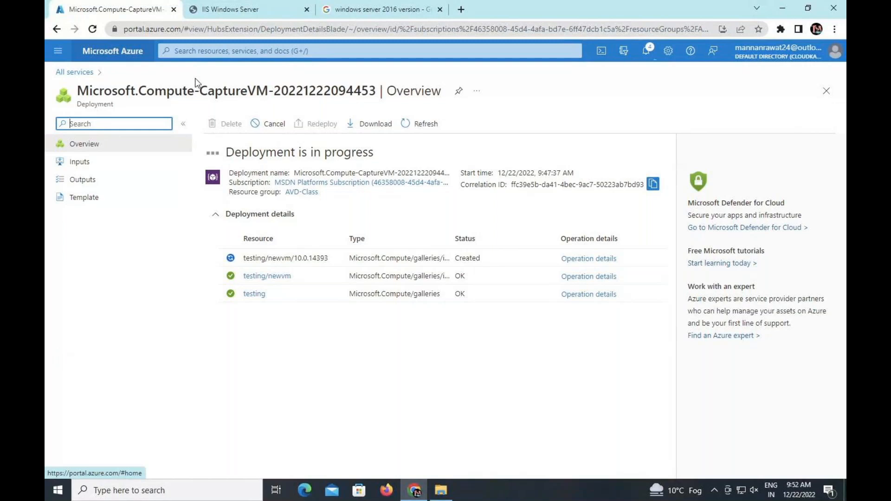
Follow the CaptureVM deployment in notifications until it completes.
{"action": "left_click", "coordinate": [646, 51]}
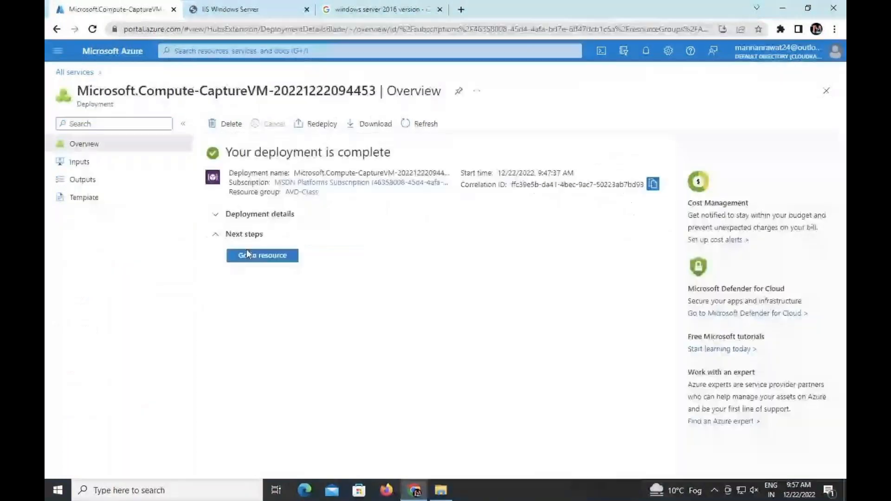
Open the new image version, then check the Images list found through an 'im' search.
{"action": "left_click", "coordinate": [247, 253]}
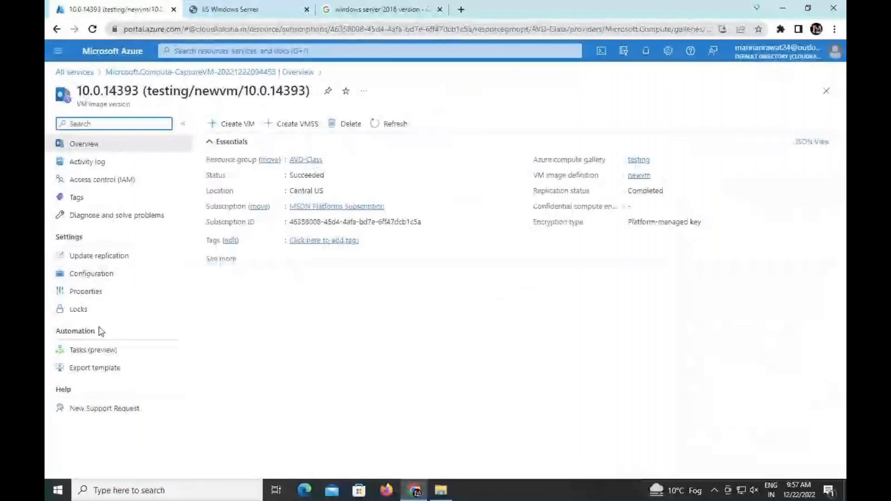
{"action": "left_click", "coordinate": [91, 72]}
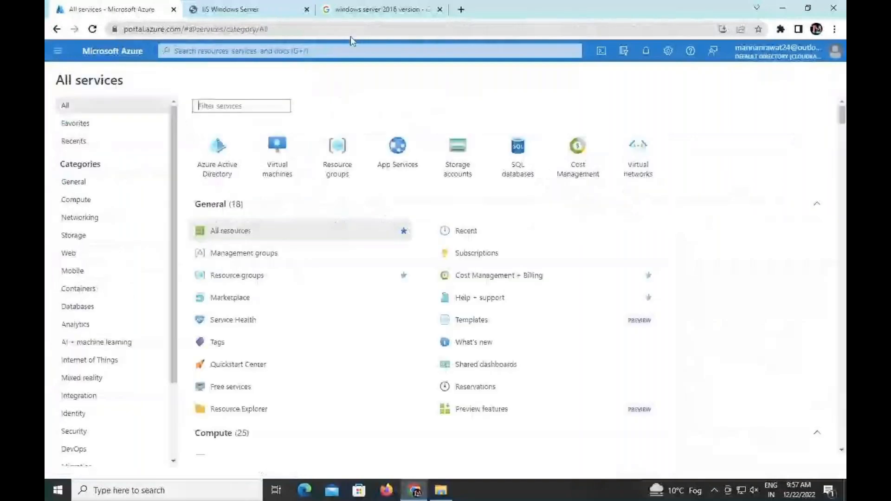
{"action": "left_click", "coordinate": [307, 52]}
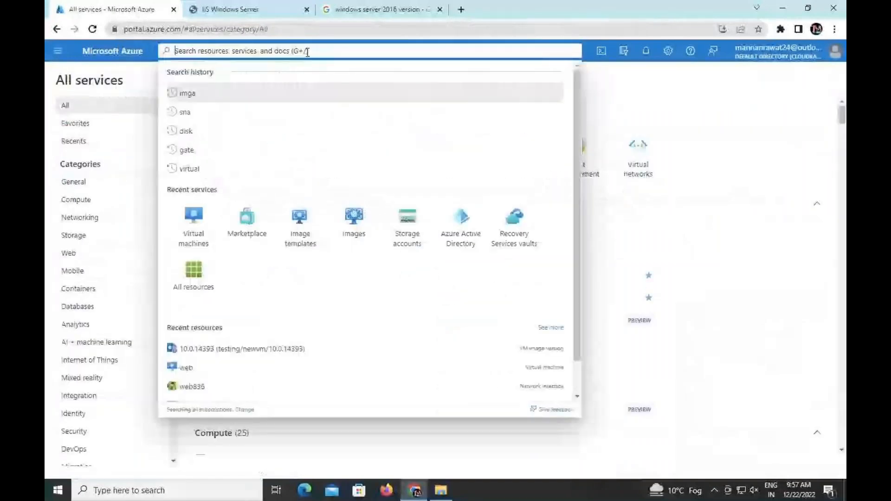
{"action": "type", "text": "im"}
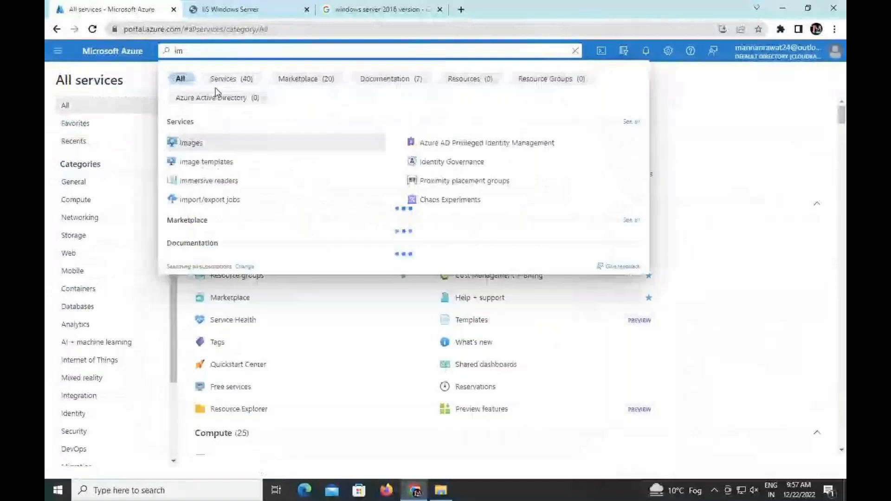
{"action": "left_click", "coordinate": [197, 142]}
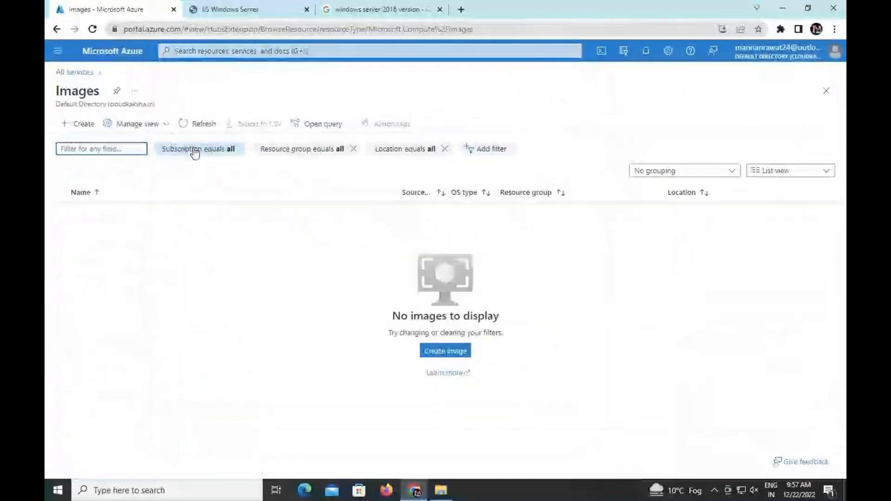
{"action": "left_click", "coordinate": [158, 131]}
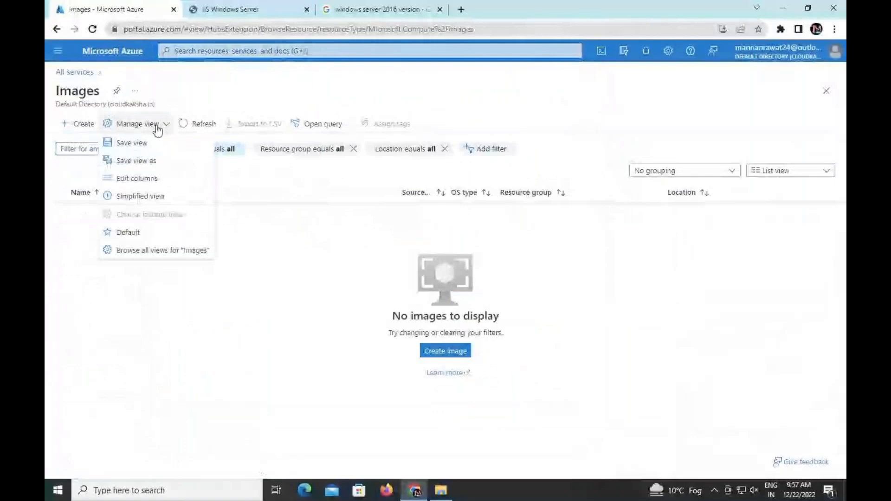
{"action": "left_click", "coordinate": [157, 129]}
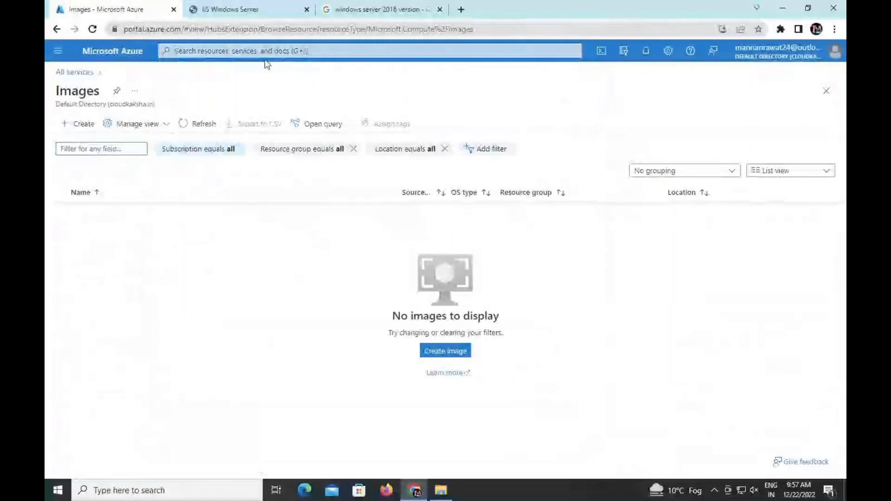
Refresh the empty Image templates list and return to All services.
{"action": "left_click", "coordinate": [254, 51]}
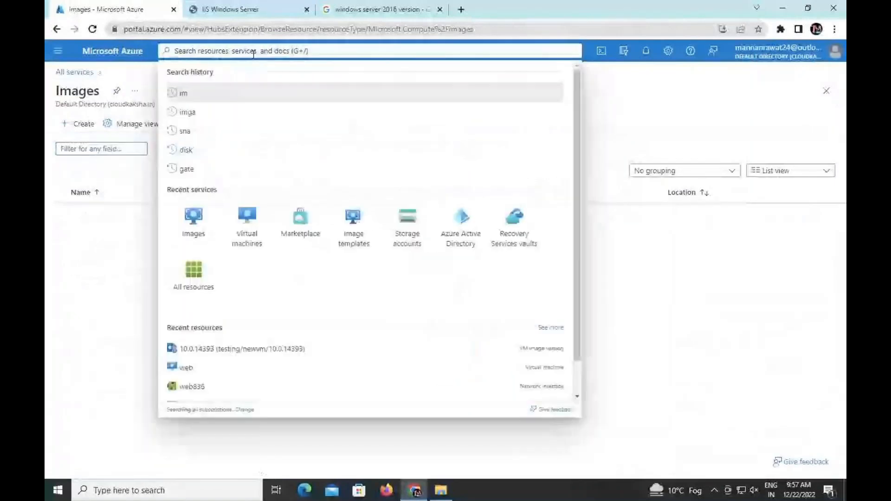
{"action": "left_click", "coordinate": [356, 228]}
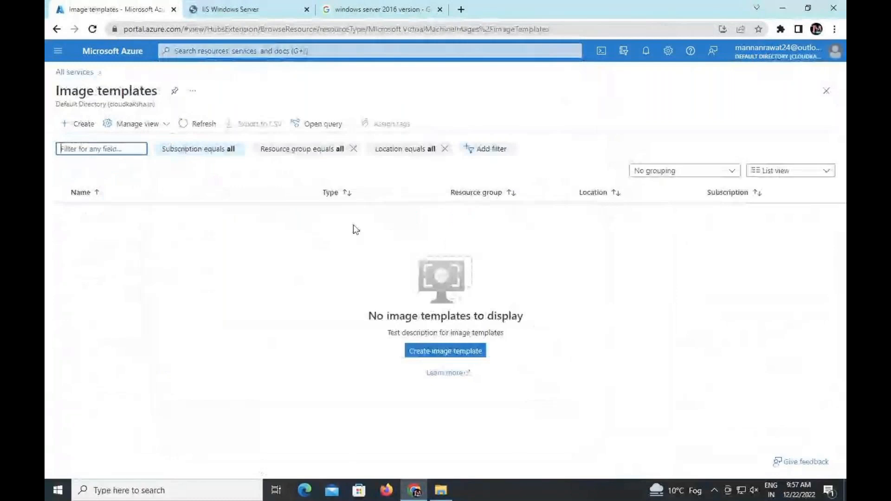
{"action": "left_click", "coordinate": [182, 124]}
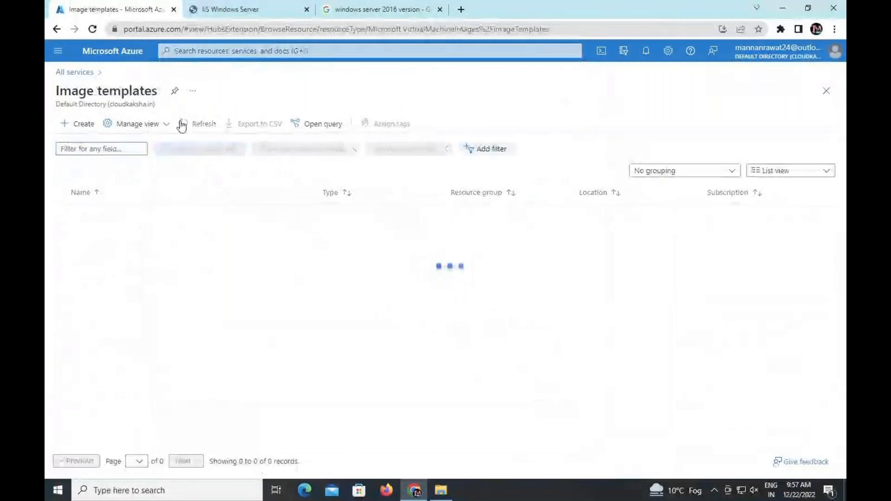
{"action": "double_click", "coordinate": [92, 68]}
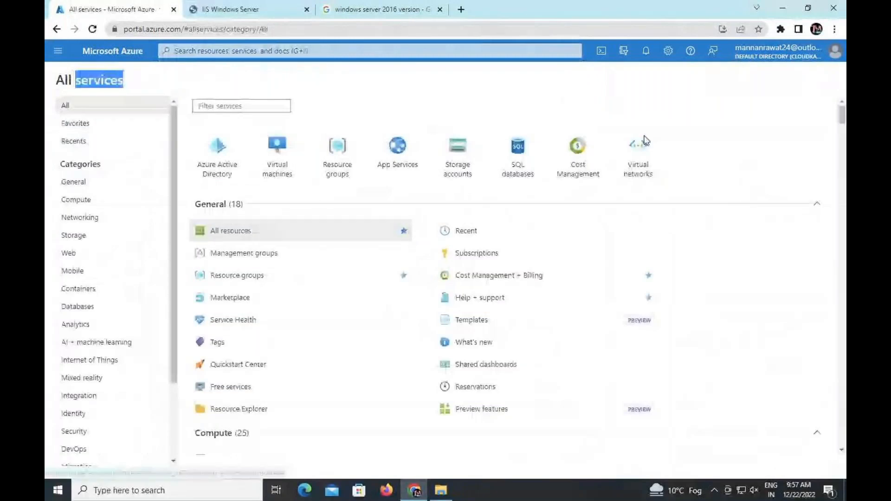
Open image version 10.0.14393 (testing/newvm) from the All resources list.
{"action": "left_click", "coordinate": [238, 236]}
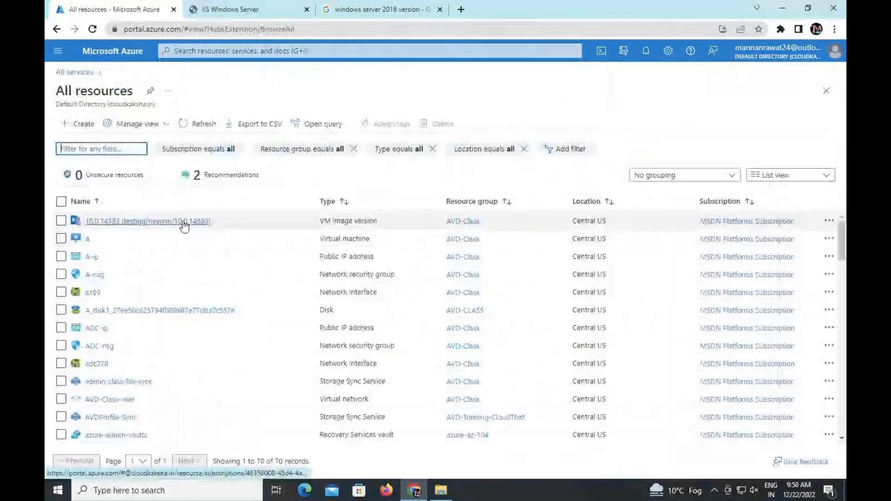
{"action": "left_click", "coordinate": [148, 227]}
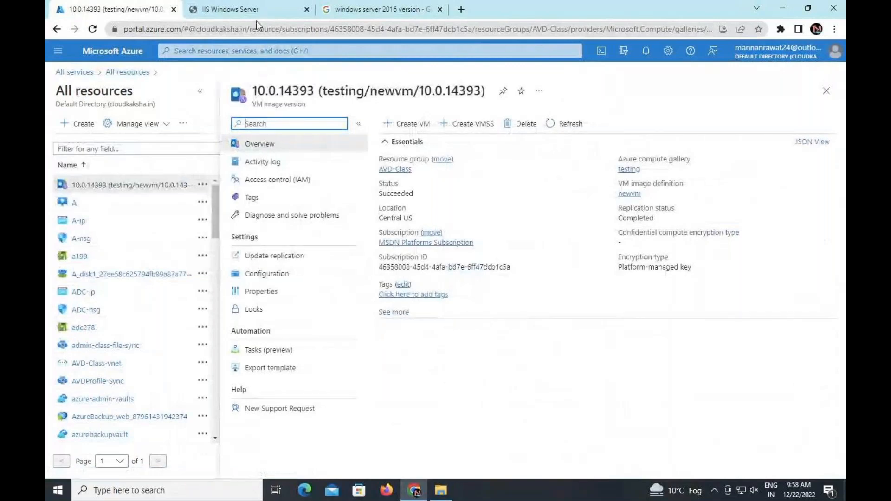
In a second portal tab, start a new Azure virtual machine from the Virtual machines list.
{"action": "middle_click", "coordinate": [142, 56]}
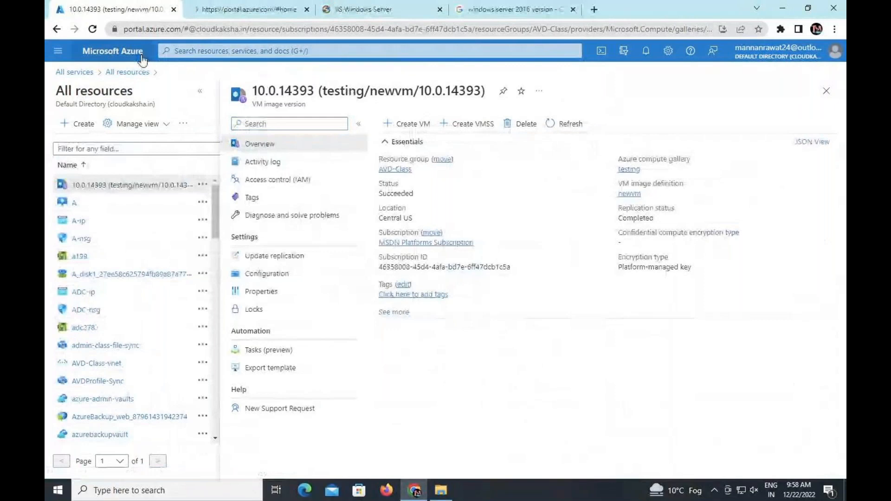
{"action": "key", "text": "ctrl+Tab"}
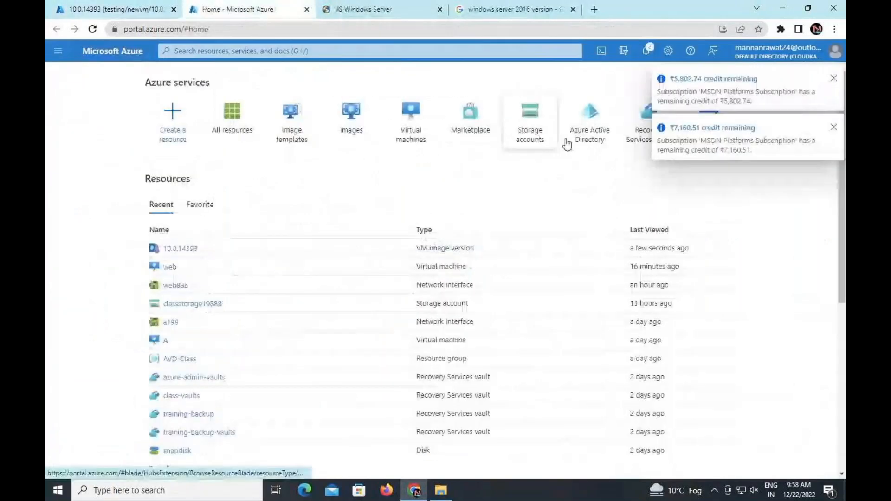
{"action": "left_click", "coordinate": [834, 80]}
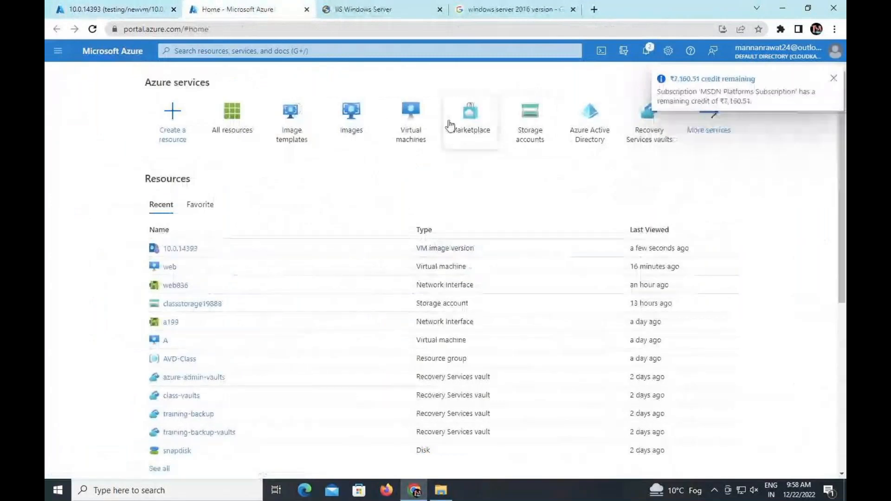
{"action": "left_click", "coordinate": [411, 122]}
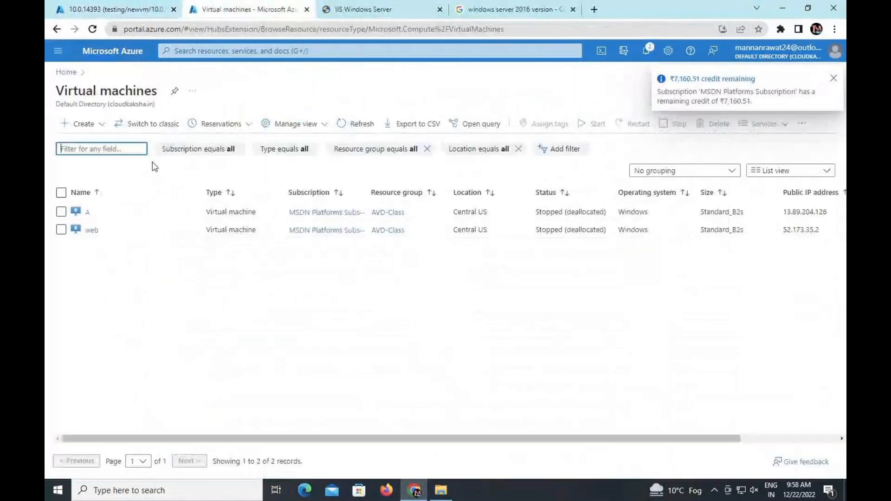
{"action": "left_click", "coordinate": [84, 123]}
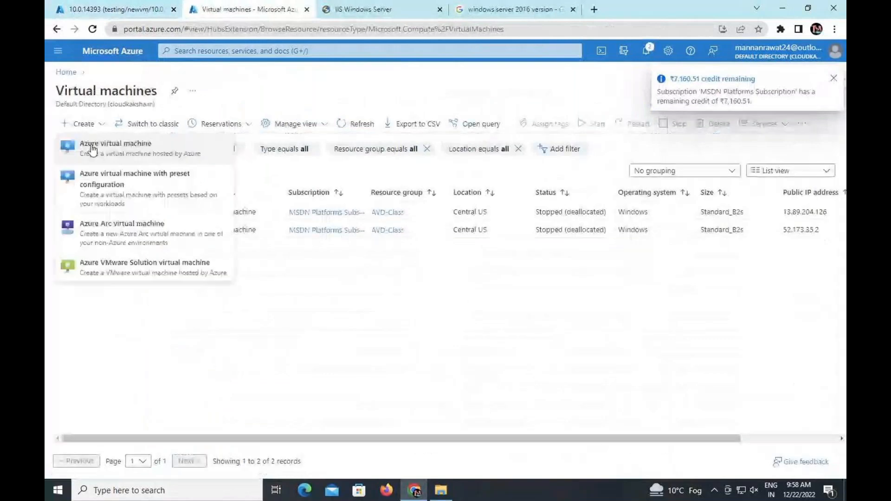
{"action": "left_click", "coordinate": [93, 150]}
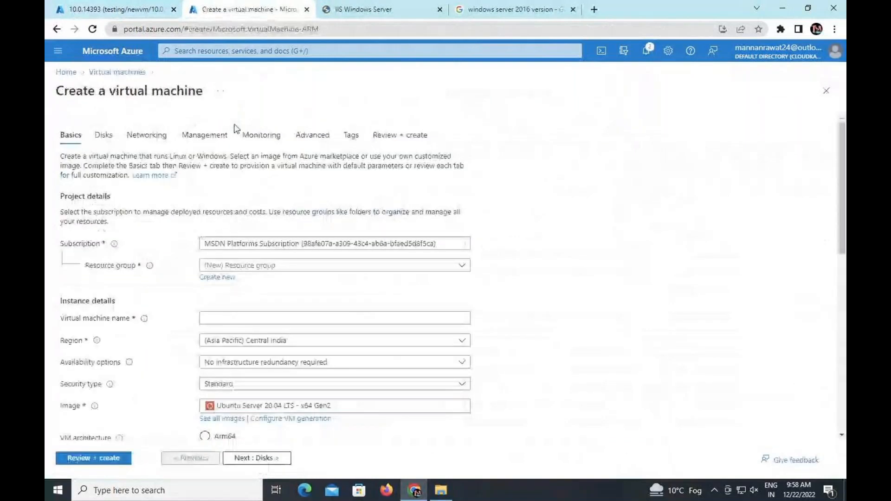
Use the other MSDN Platforms subscription, name the VM myVmb2, with no infrastructure redundancy.
{"action": "left_click", "coordinate": [244, 244]}
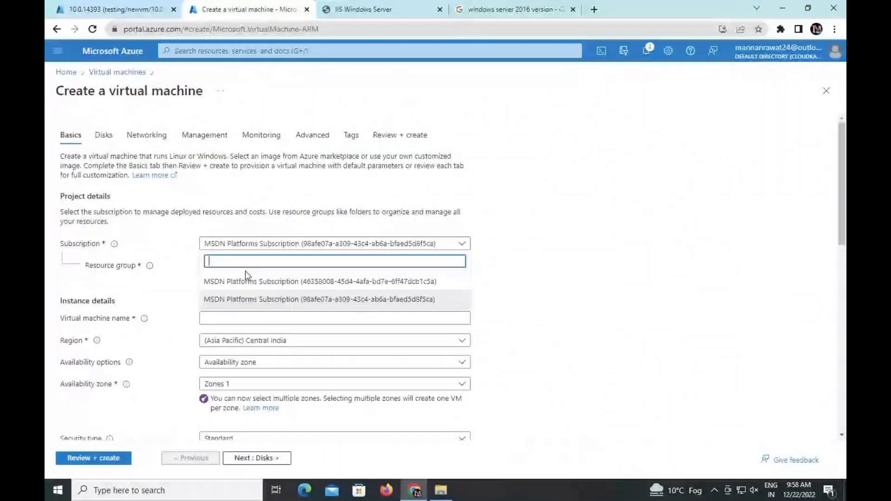
{"action": "left_click", "coordinate": [246, 280]}
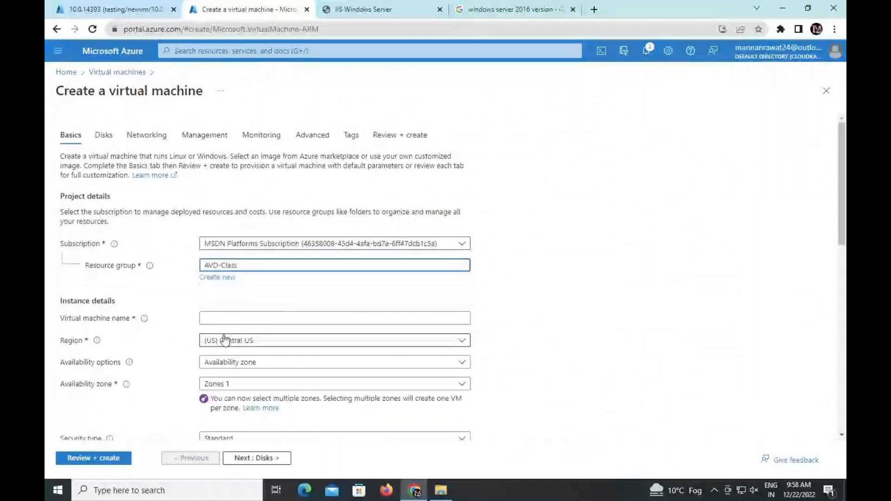
{"action": "left_click", "coordinate": [230, 320]}
{"action": "type", "text": "myVmb2"}
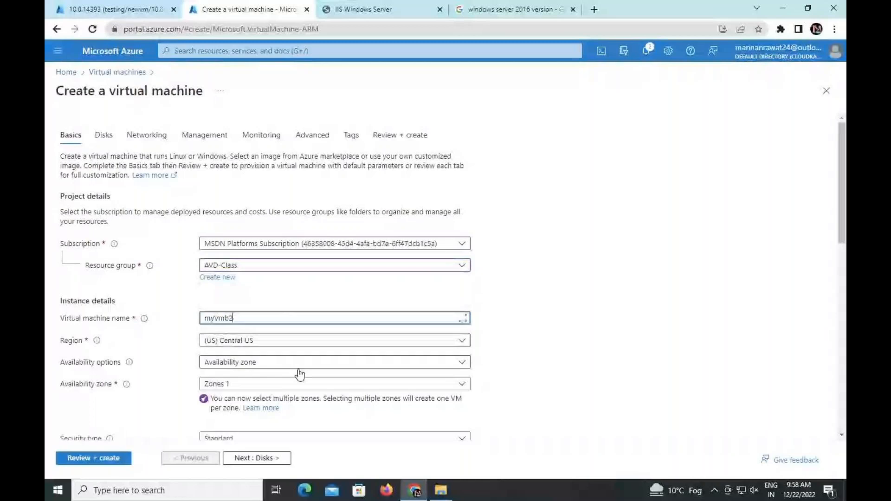
{"action": "left_click", "coordinate": [299, 367]}
{"action": "left_click", "coordinate": [254, 254]}
{"action": "scroll", "coordinate": [301, 283], "scroll_direction": "down", "scroll_amount": 3}
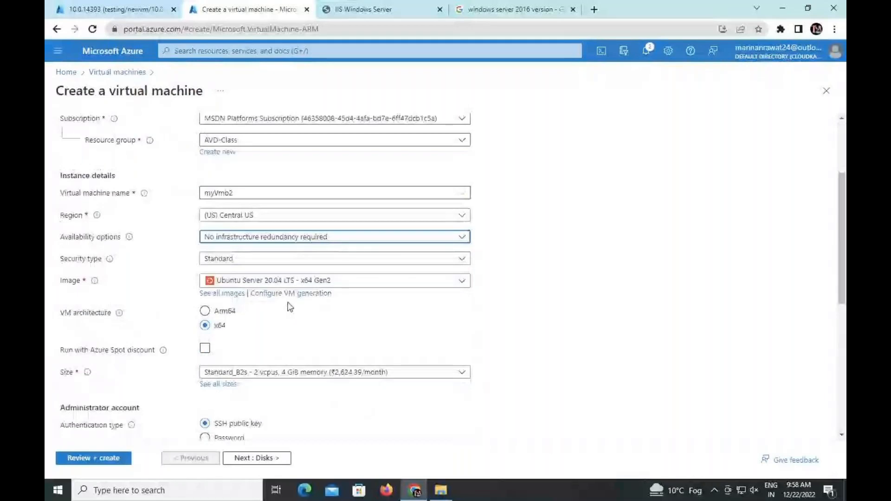
Choose the shared gallery image testing/newvm/latest (x64 Gen1) as the VM image.
{"action": "left_click", "coordinate": [222, 293]}
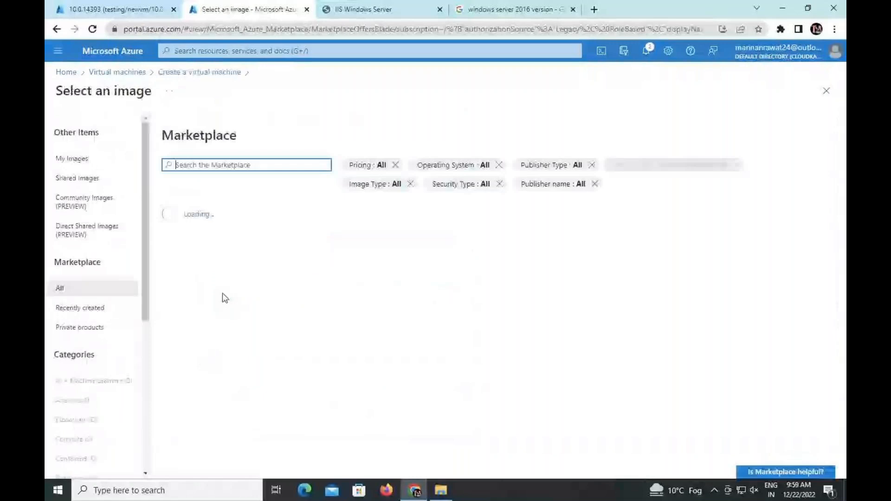
{"action": "left_click", "coordinate": [72, 159]}
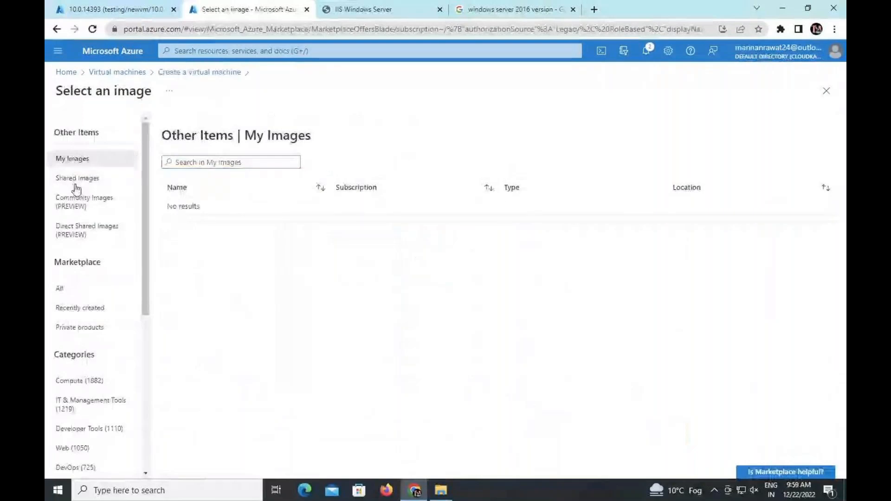
{"action": "left_click", "coordinate": [77, 182]}
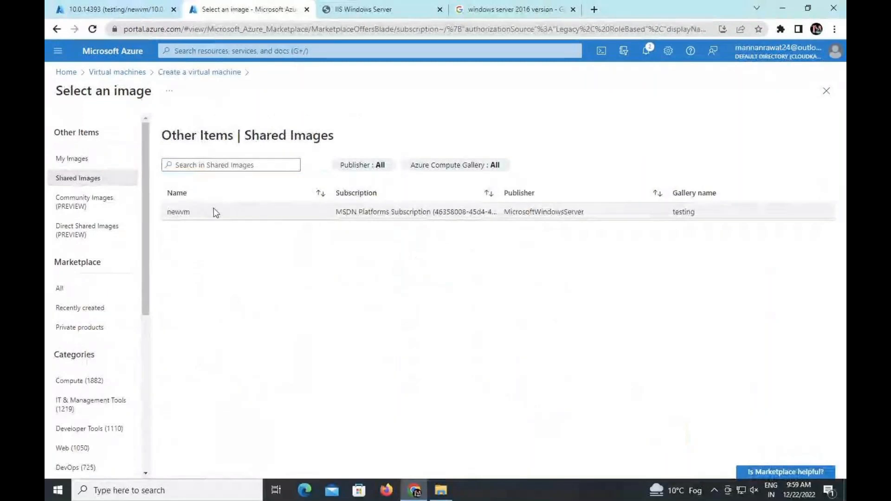
{"action": "left_click", "coordinate": [188, 211]}
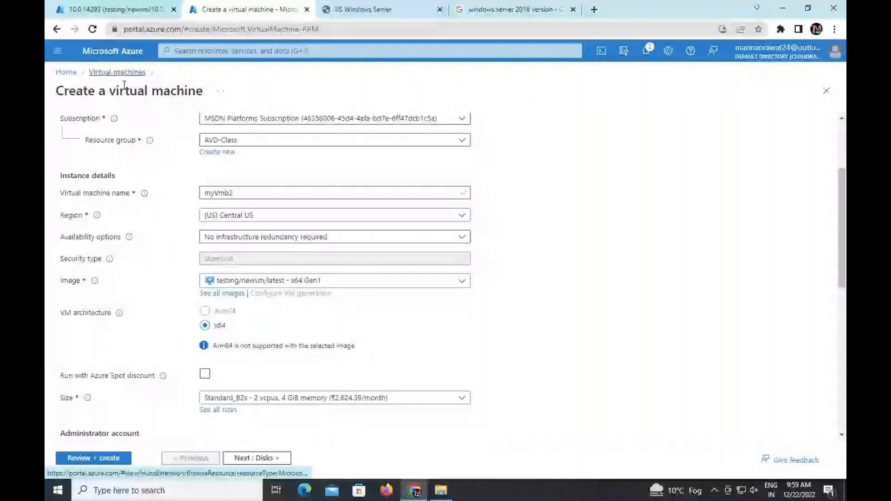
{"action": "left_click", "coordinate": [223, 293]}
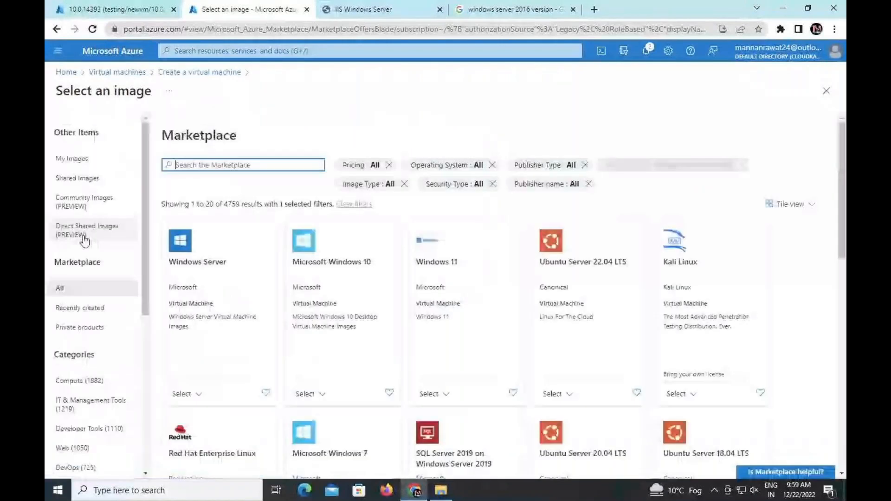
Compare the Direct Shared, Community and My Images lists, then widen Shared Images' Subscription column for newvm.
{"action": "left_click", "coordinate": [84, 230]}
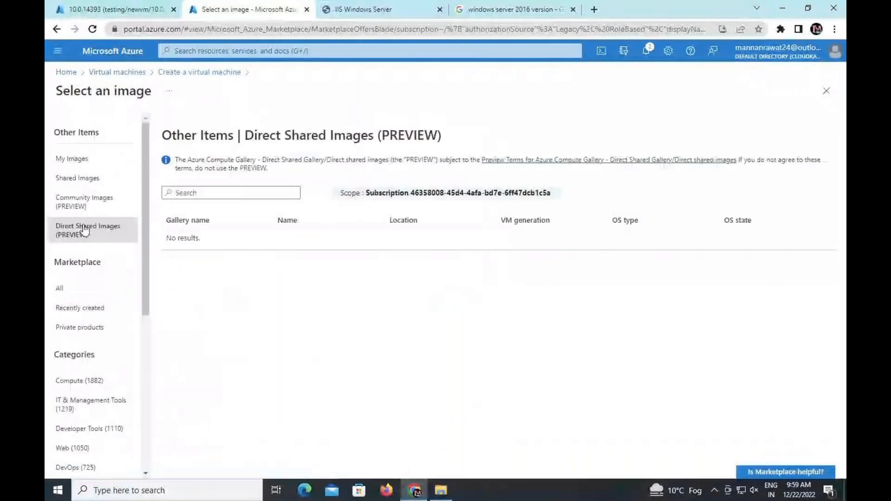
{"action": "left_click", "coordinate": [83, 207]}
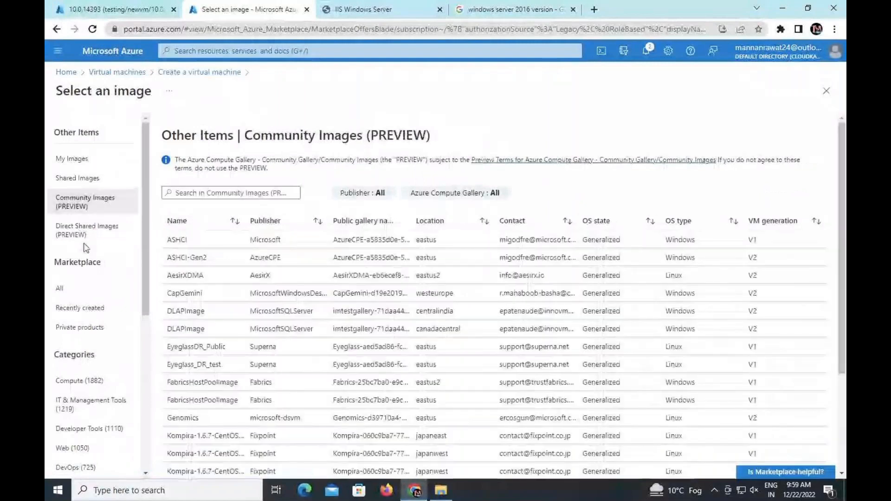
{"action": "left_click", "coordinate": [93, 181]}
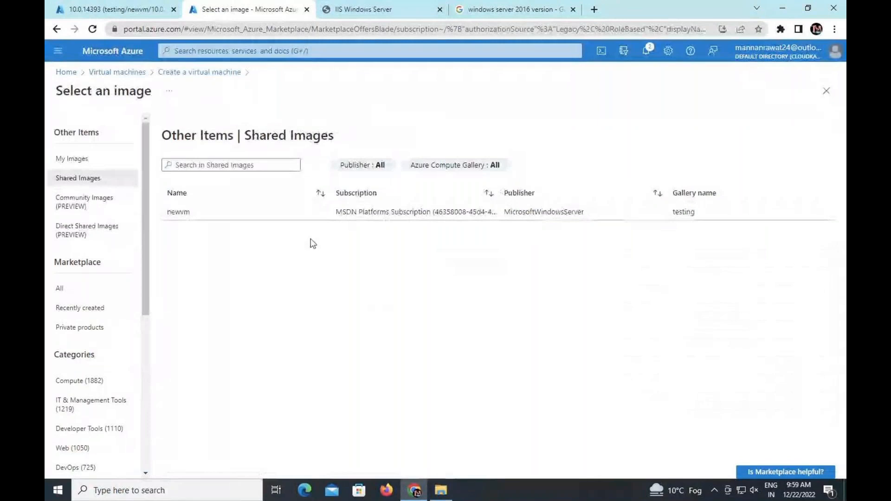
{"action": "left_click", "coordinate": [82, 160]}
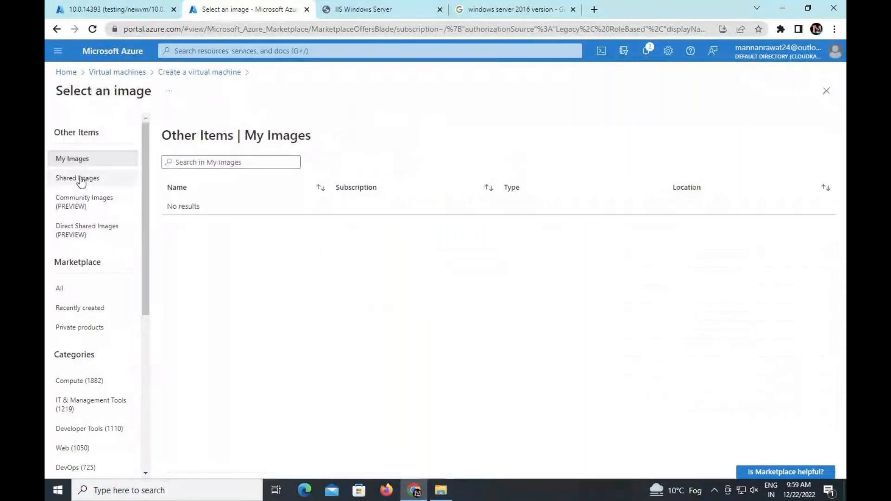
{"action": "left_click", "coordinate": [82, 180]}
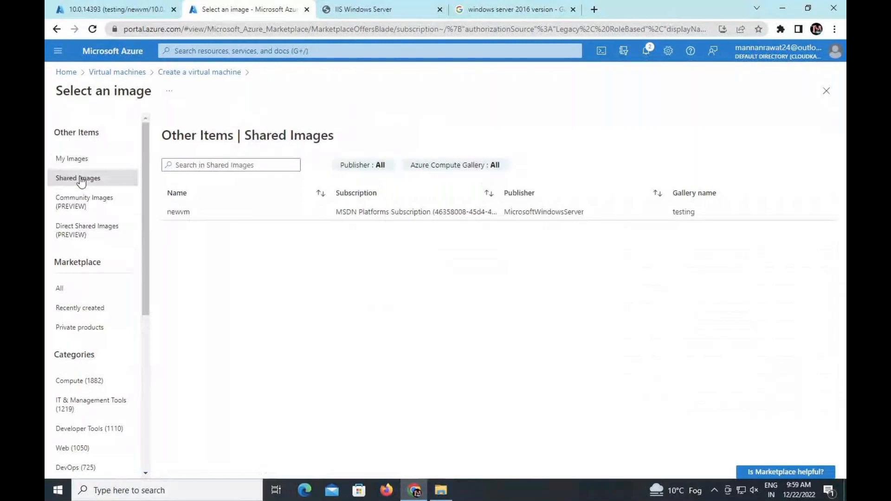
{"action": "double_click", "coordinate": [500, 192]}
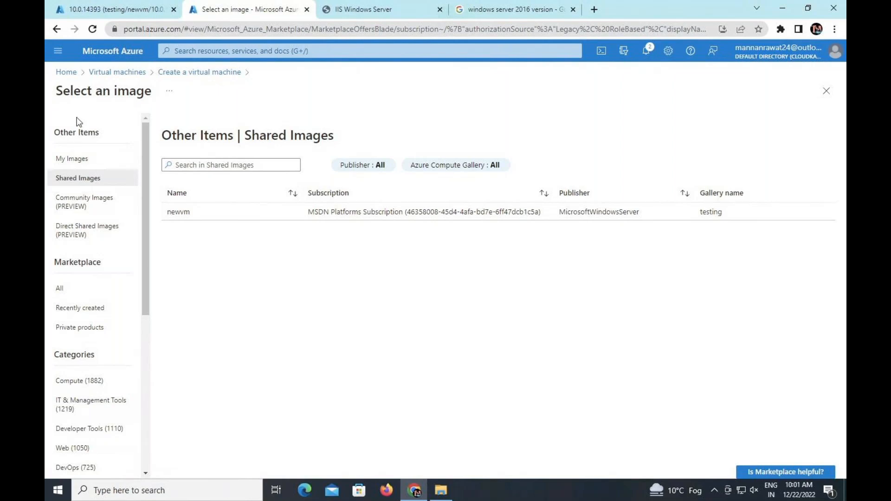
Switch desktops to the full-screen GoTo meeting and close the browser window, confirming Leave site.
{"action": "key", "text": "ctrl+Left"}
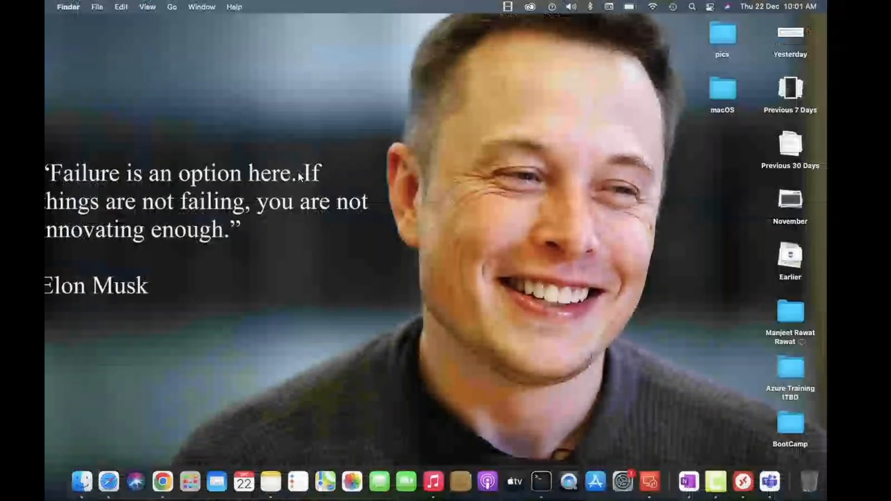
{"action": "key", "text": "ctrl+Right"}
{"action": "key", "text": "ctrl+Right"}
{"action": "key", "text": "ctrl+Right"}
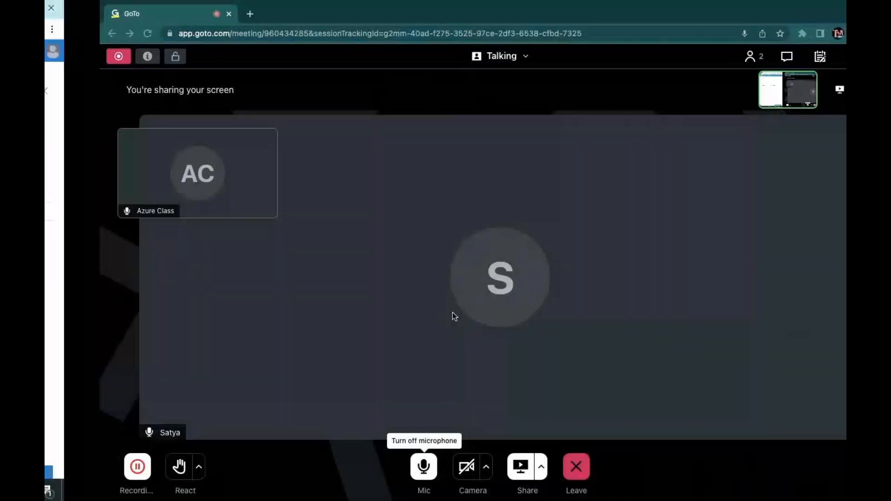
{"action": "key", "text": "ctrl+Left"}
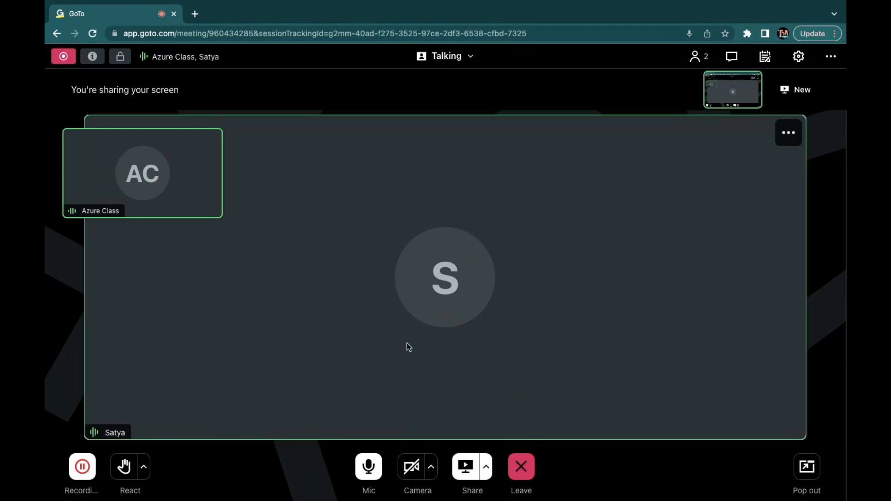
{"action": "left_click", "coordinate": [60, 21]}
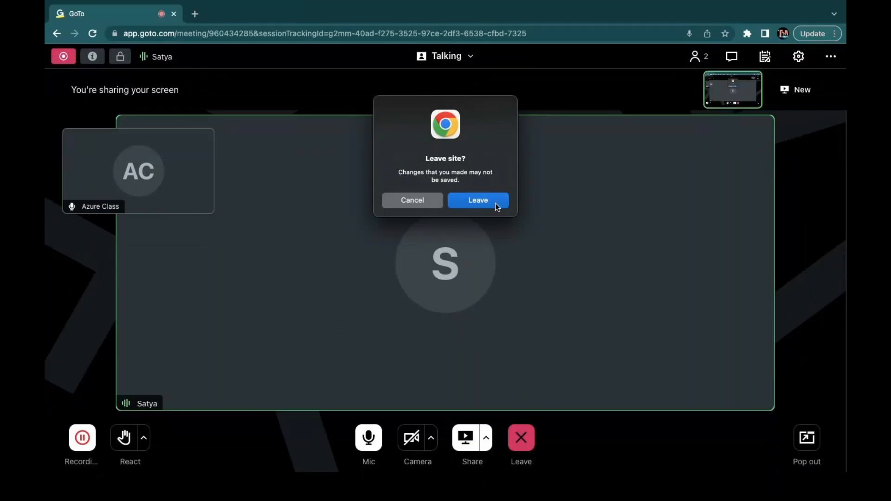
{"action": "left_click", "coordinate": [495, 202]}
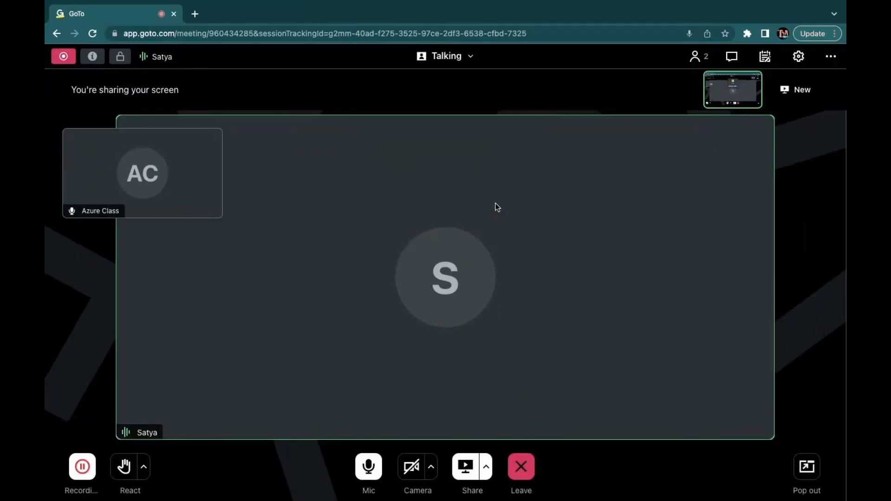